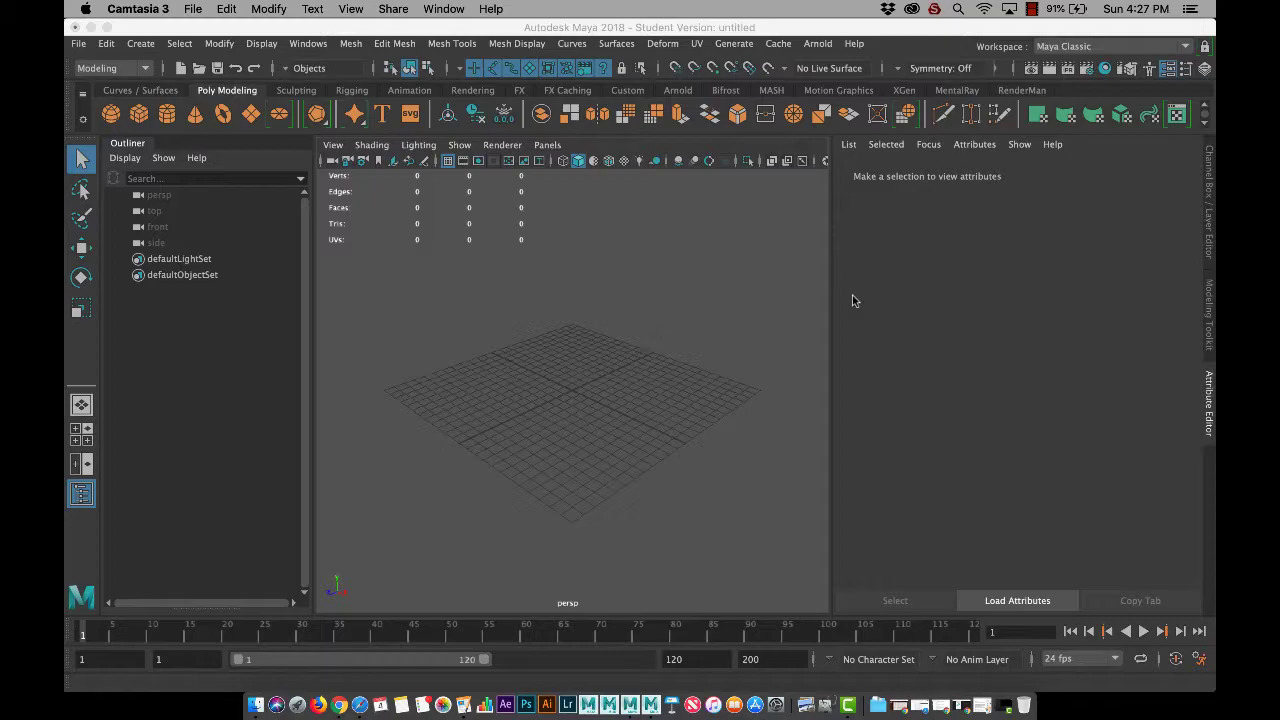
Step: Switch to Chrome and review the Milestone One rubric, focusing on the Conceptual Design: Orthographic Views criterion
key(ctrl+Up)
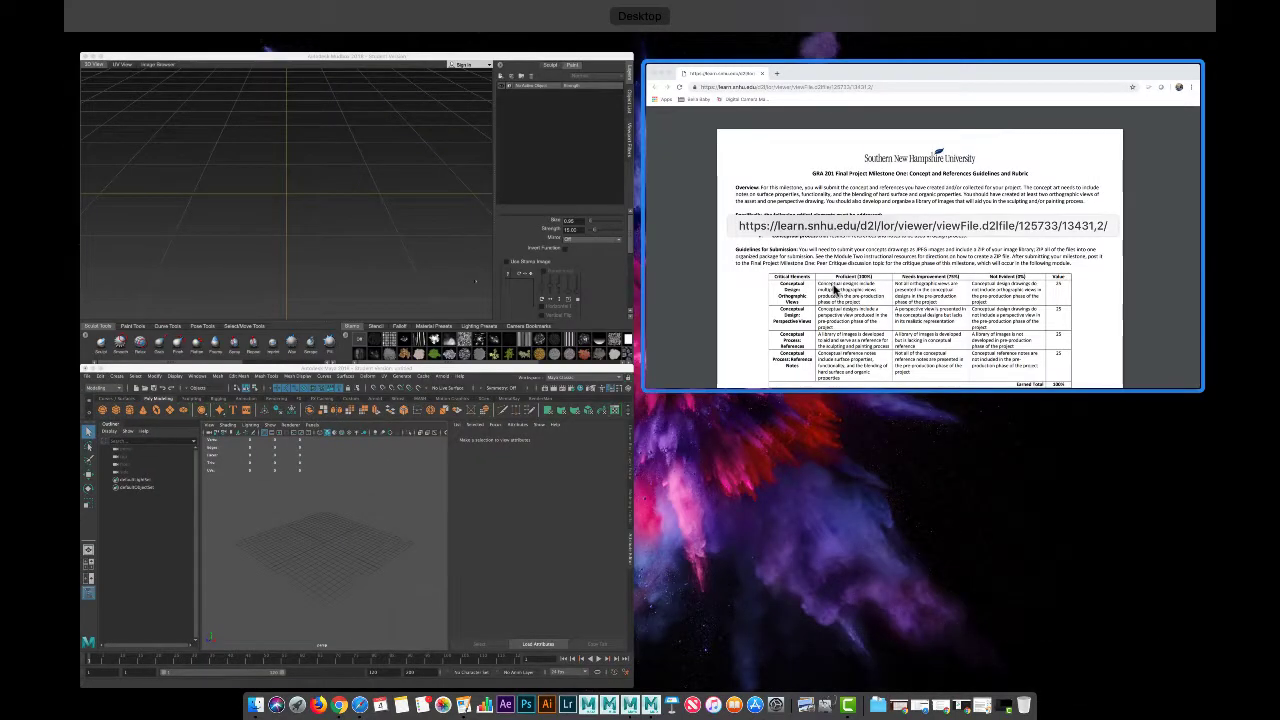
click(864, 311)
scroll(1021, 349, down, 1)
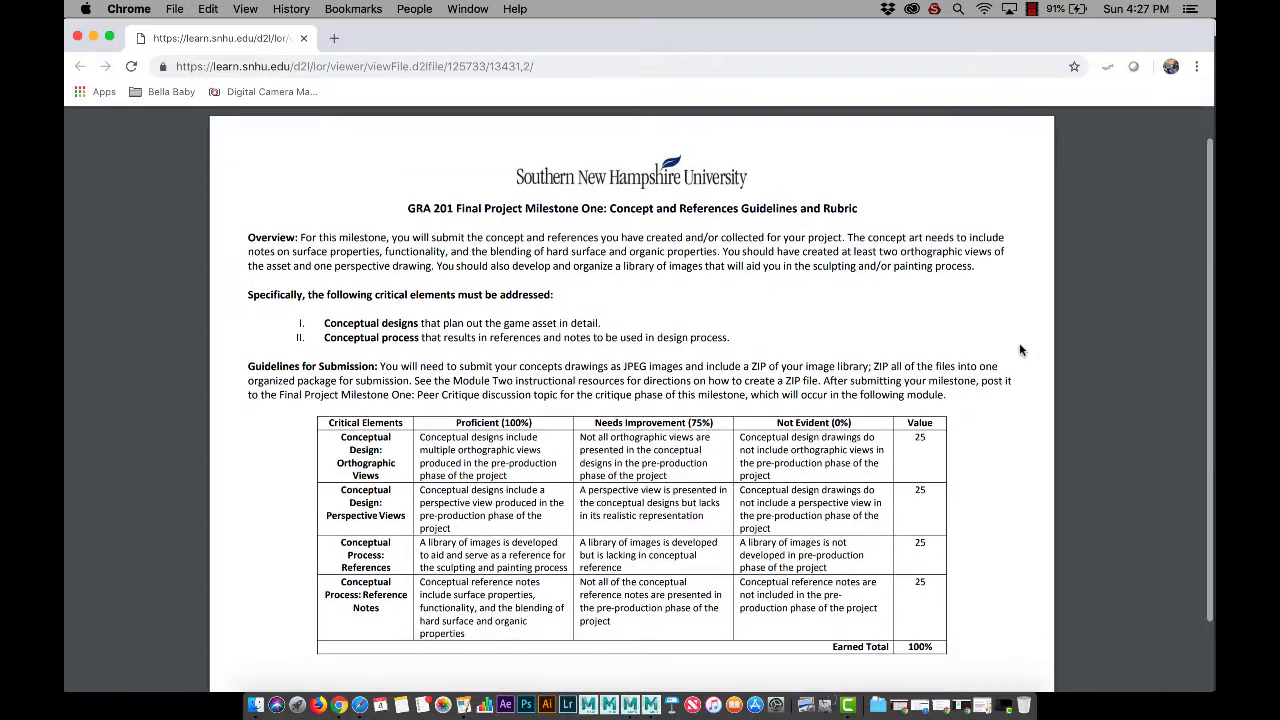
scroll(1021, 349, down, 1)
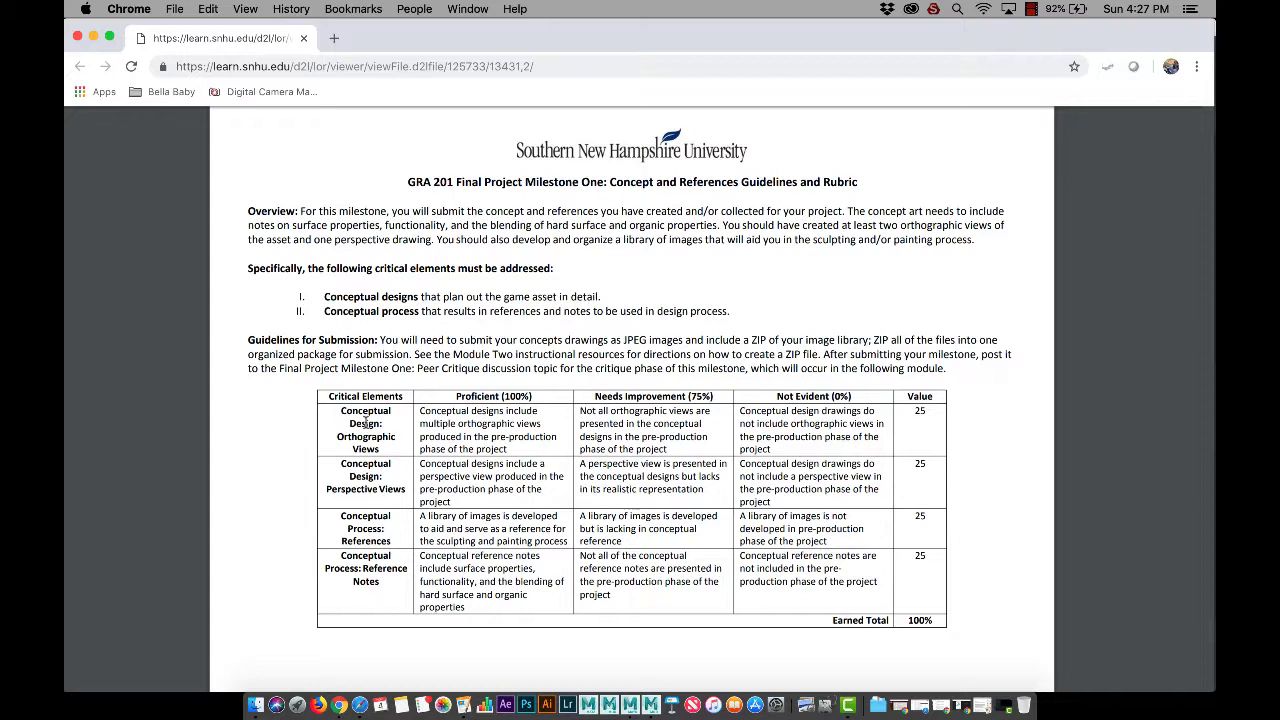
drag(340, 408, 880, 440)
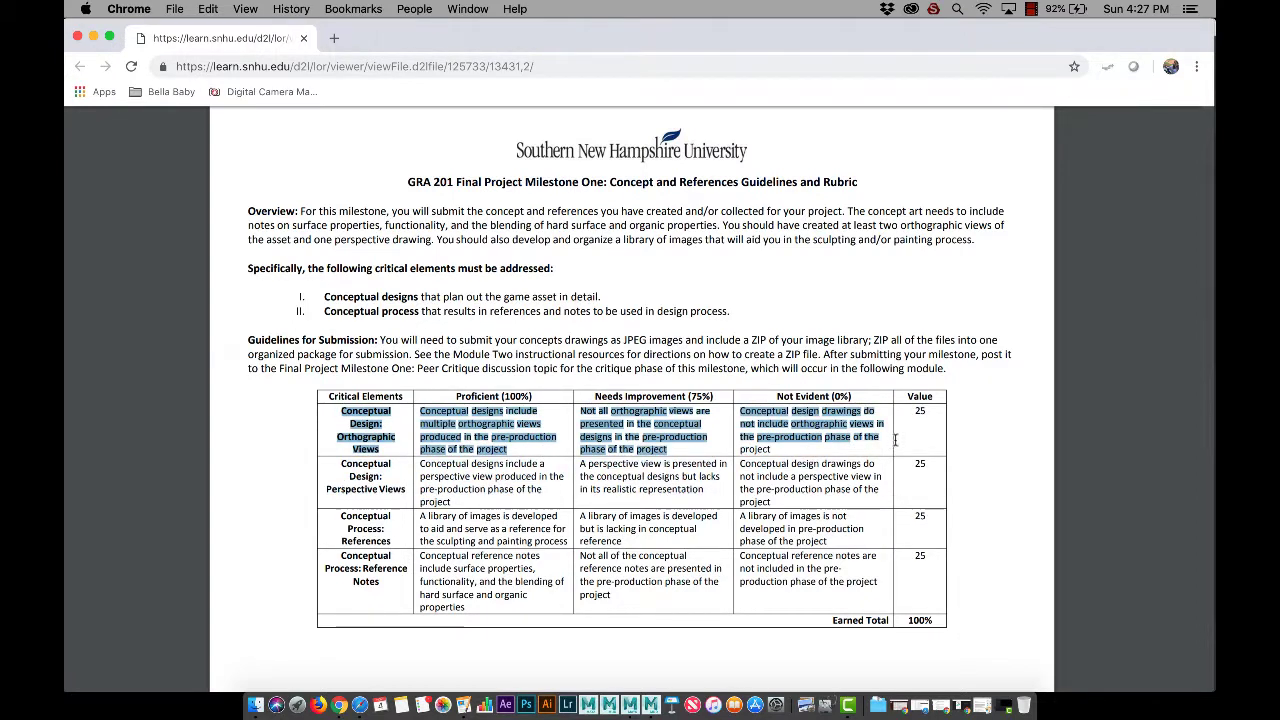
click(337, 414)
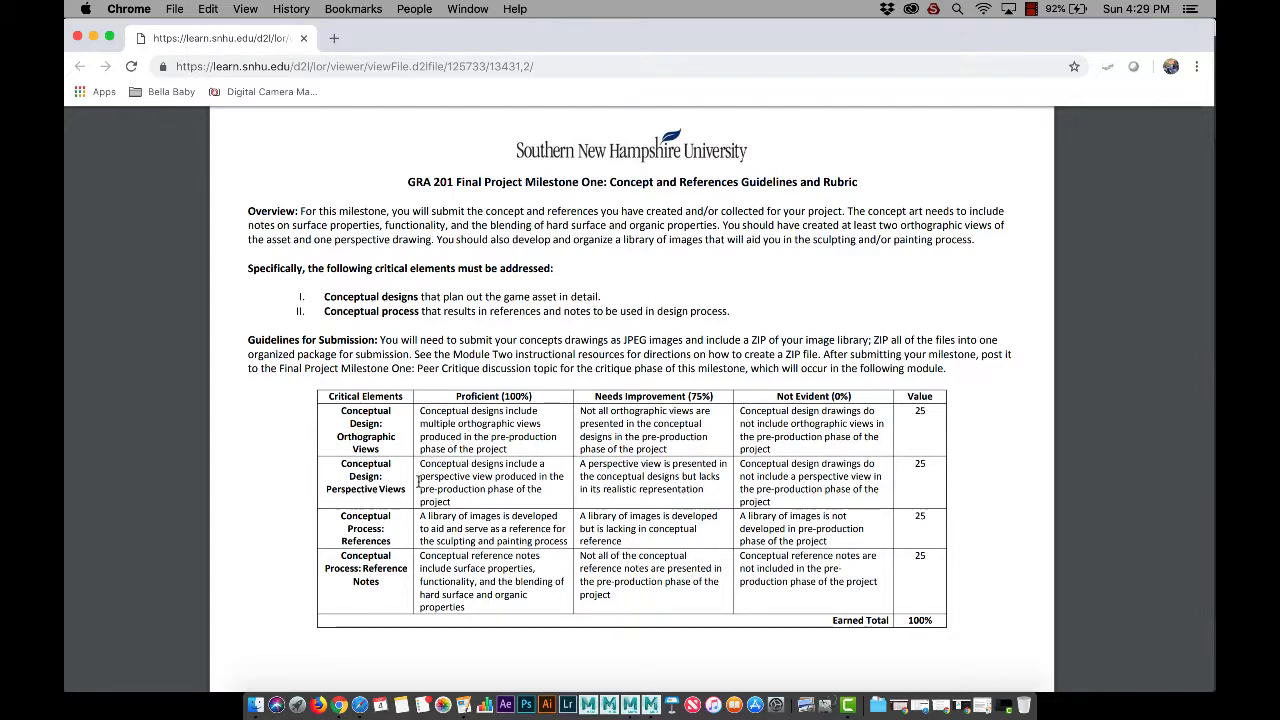
Step: Switch to Maya and review the UV commands available in the Modeling set
click(631, 705)
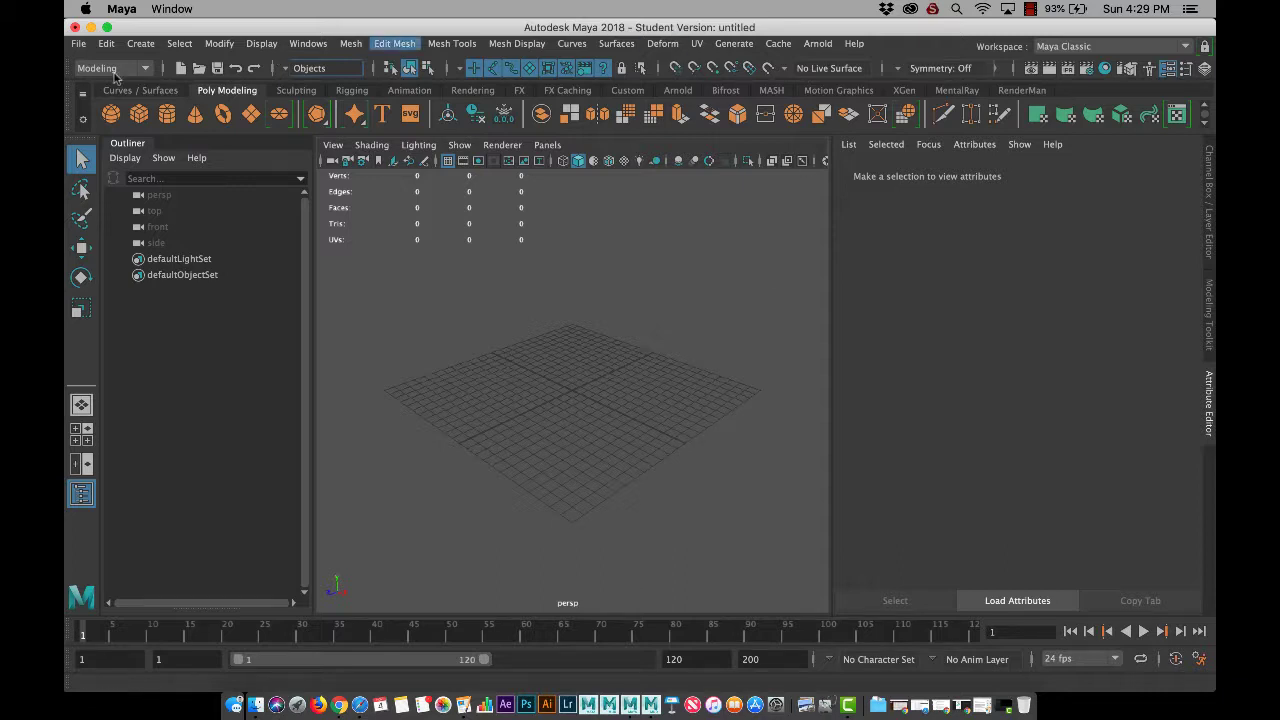
click(146, 69)
click(147, 72)
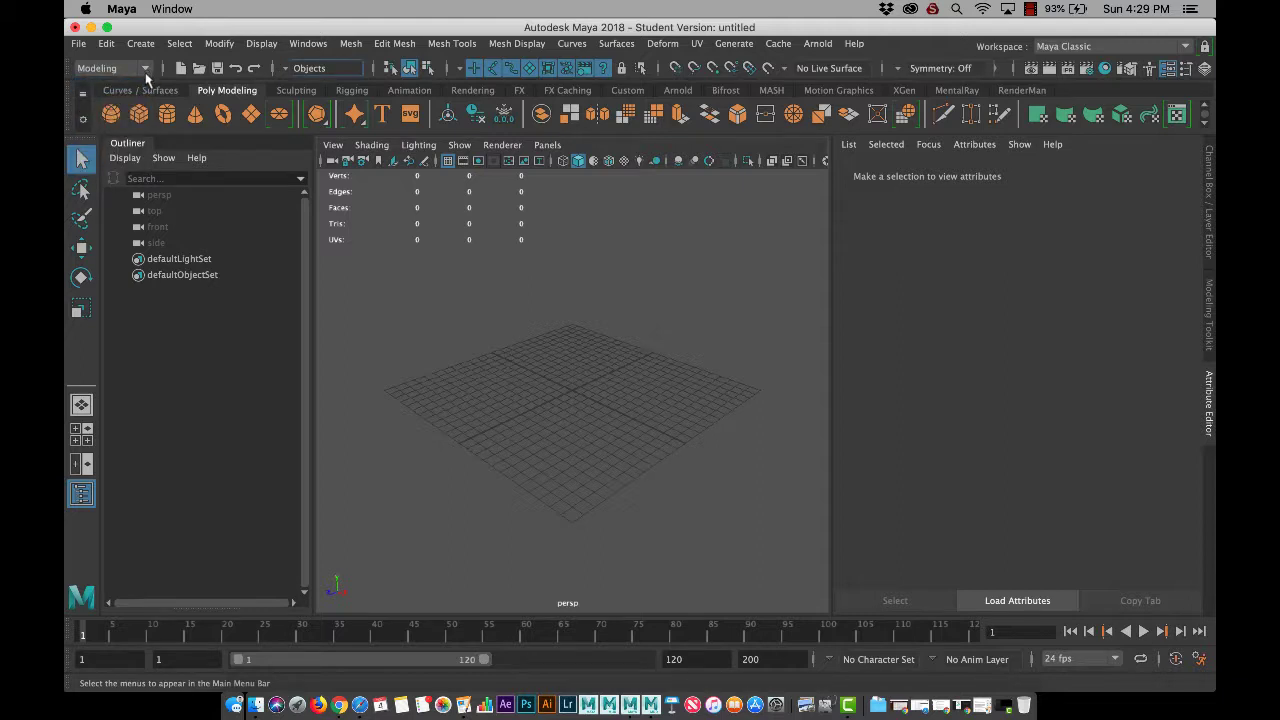
click(698, 45)
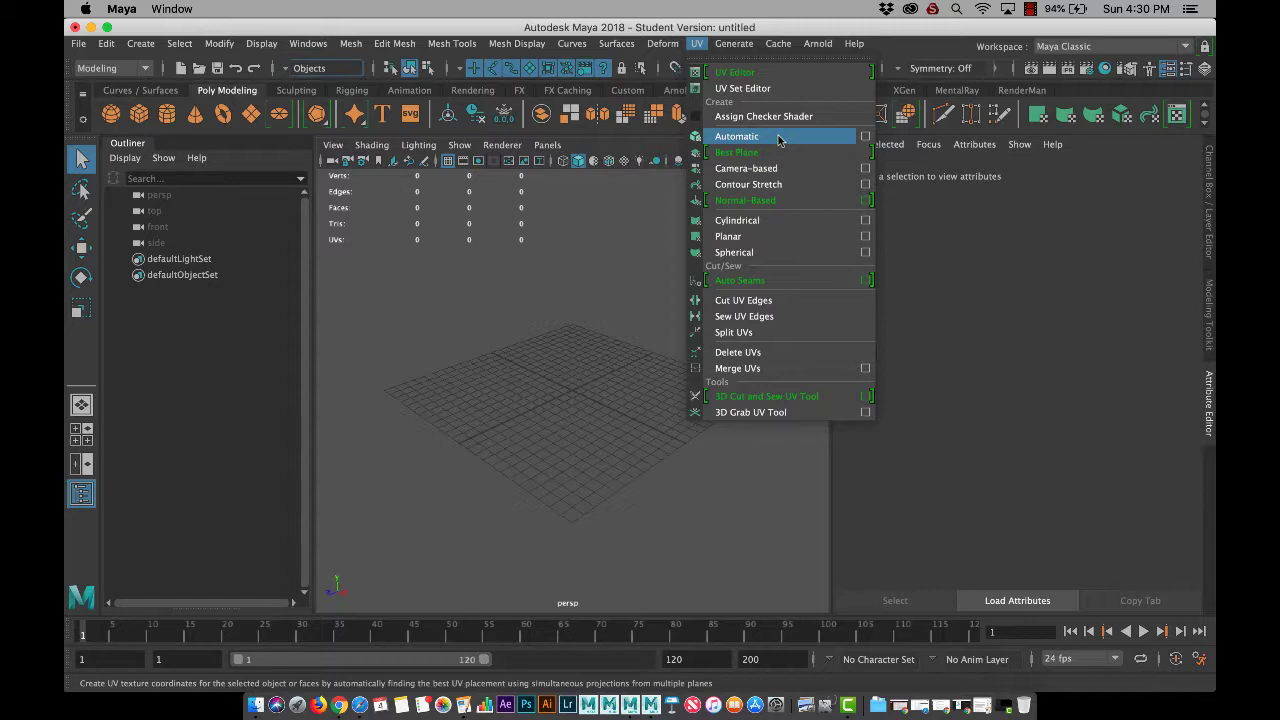
click(513, 299)
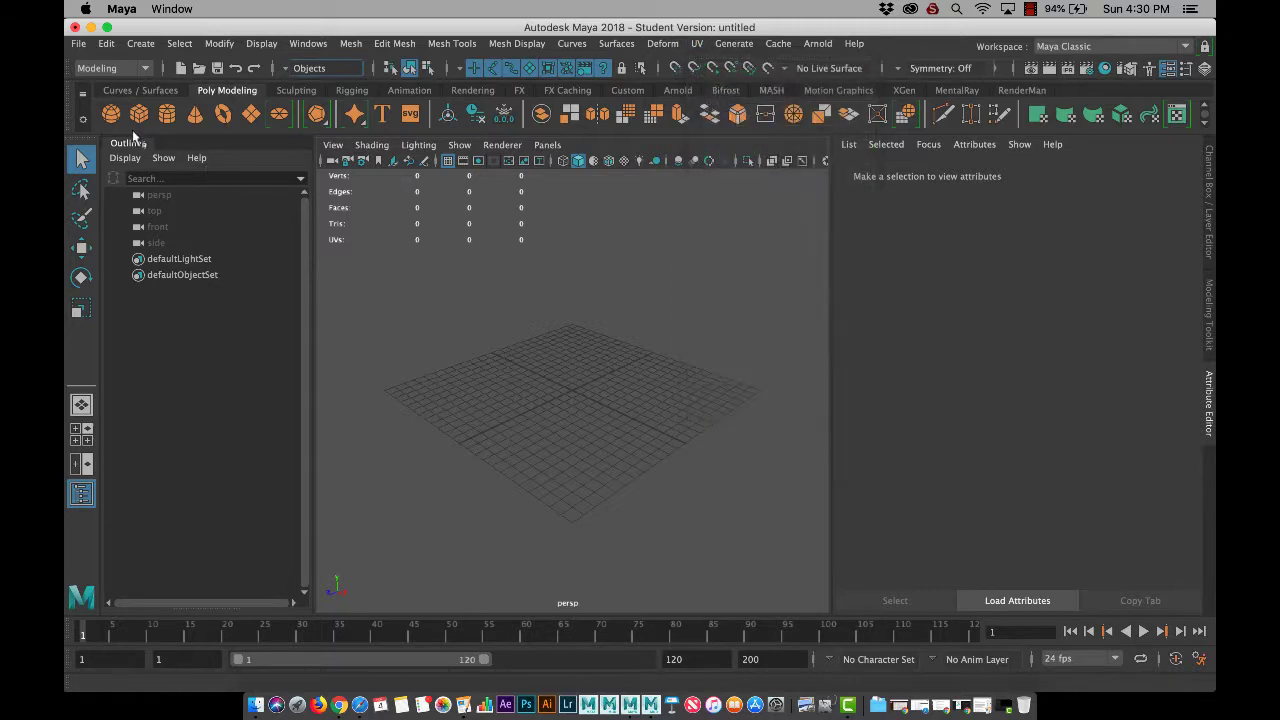
Step: Create a polygon sphere at the grid's centre and scale it up uniformly until it spans much of the grid
click(111, 115)
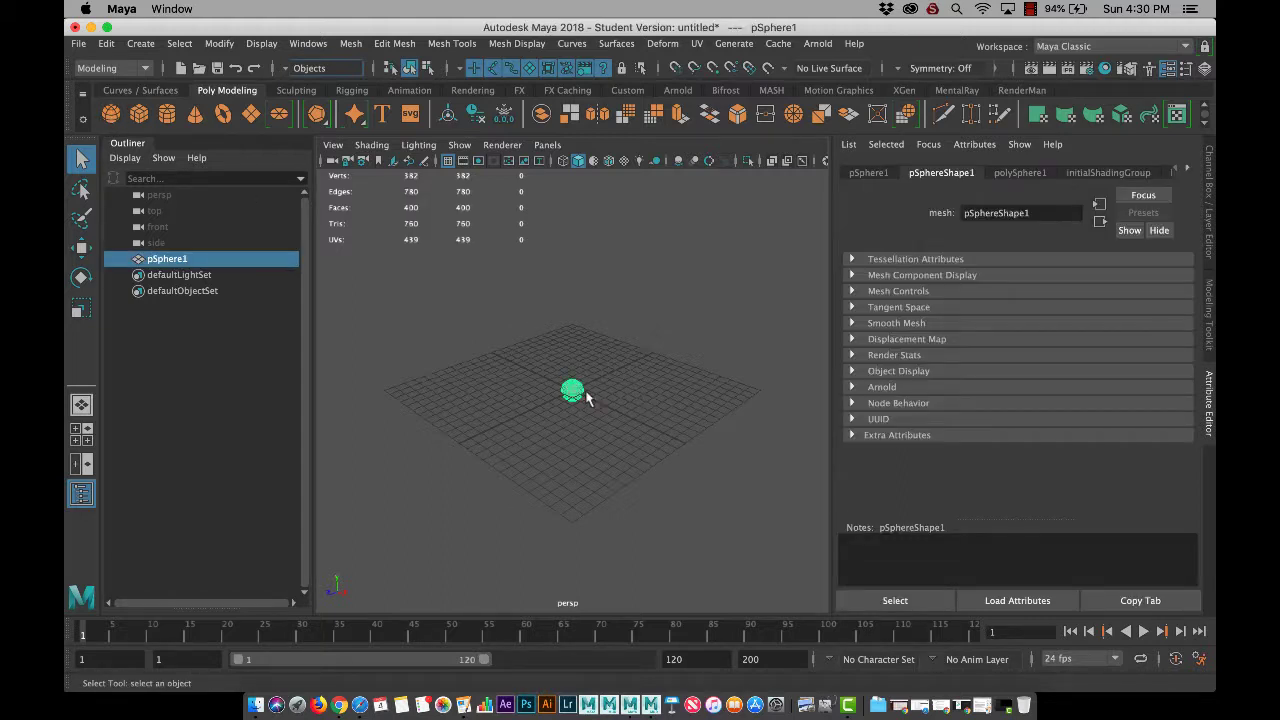
key(w)
key(r)
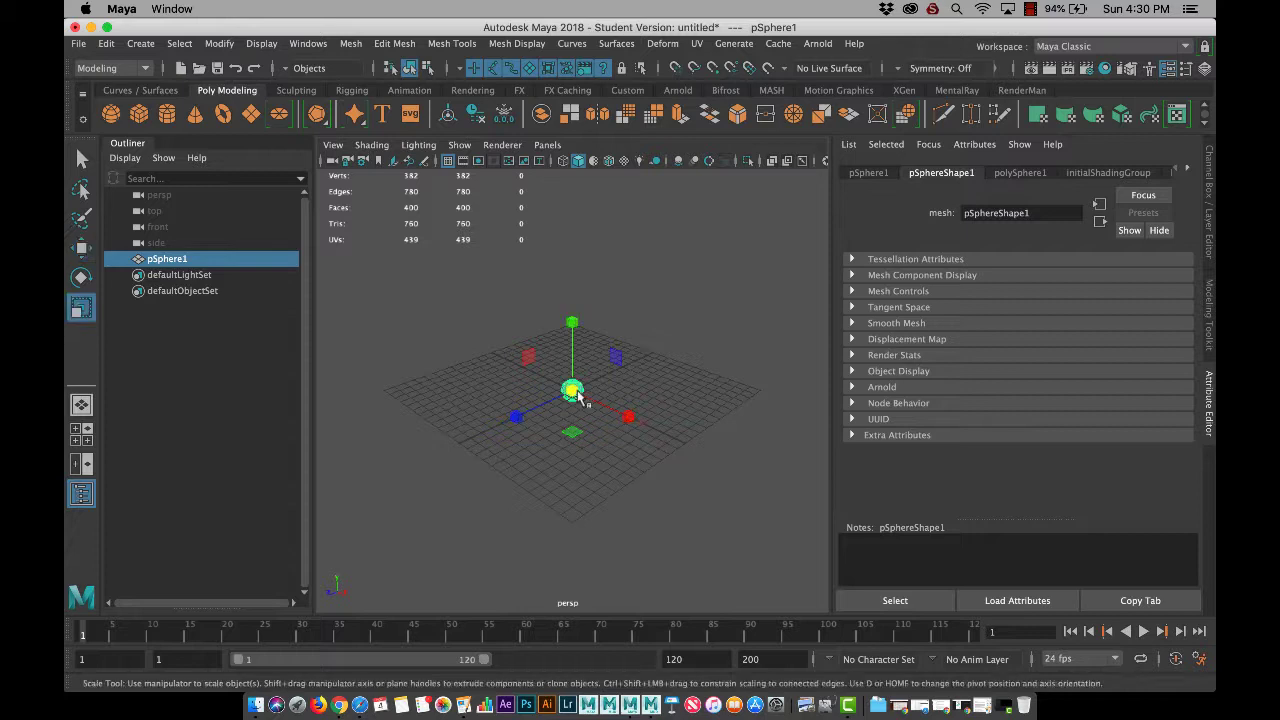
drag(574, 392, 693, 386)
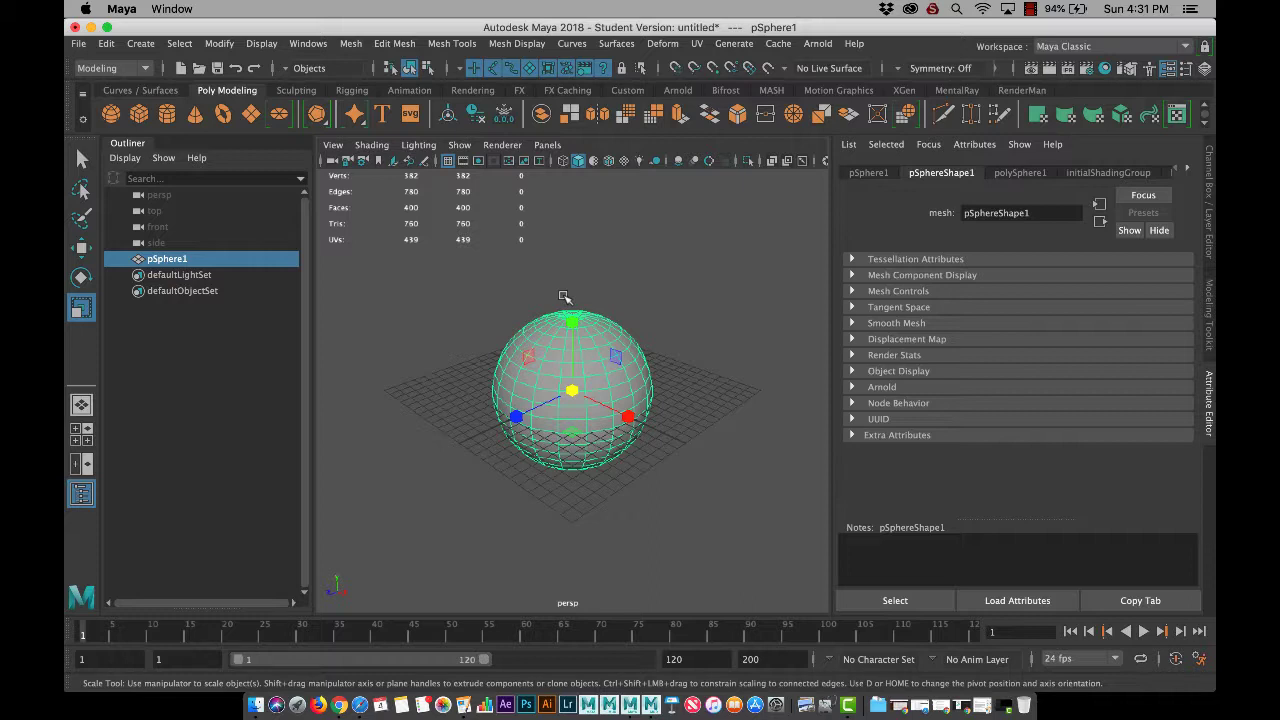
Step: Assign a new Lambert material to the sphere
right_click(589, 370)
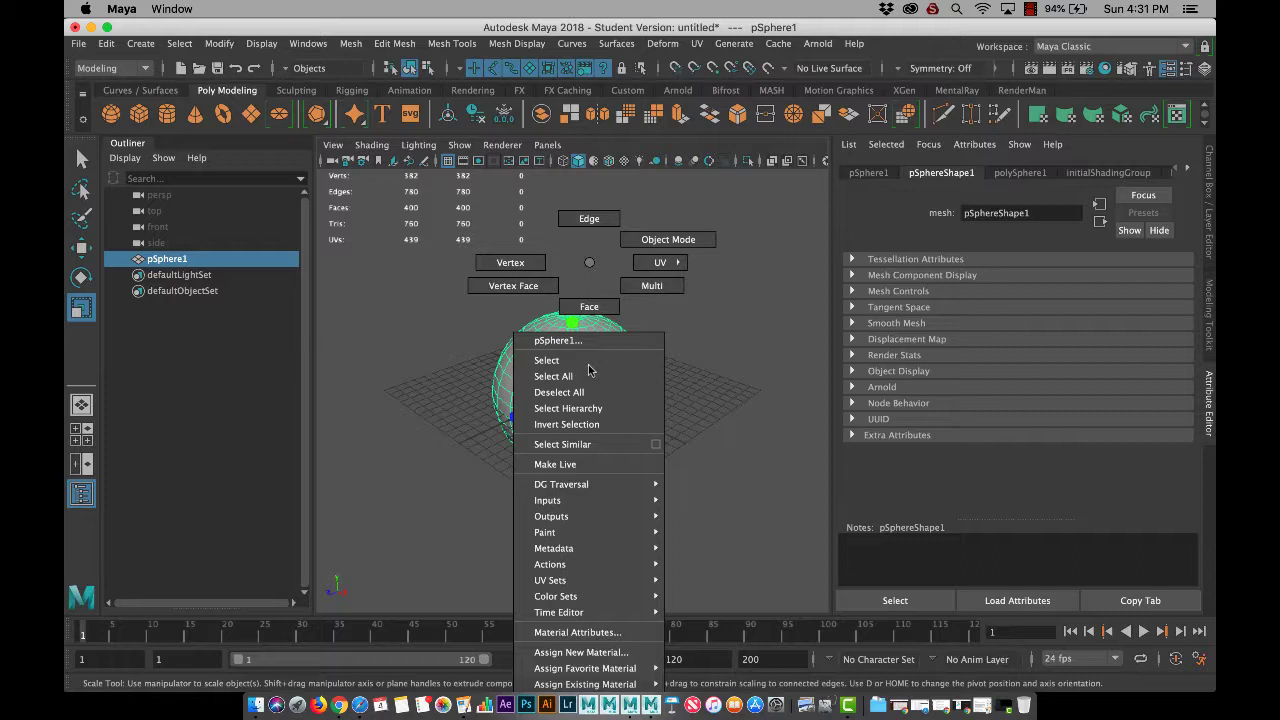
click(580, 652)
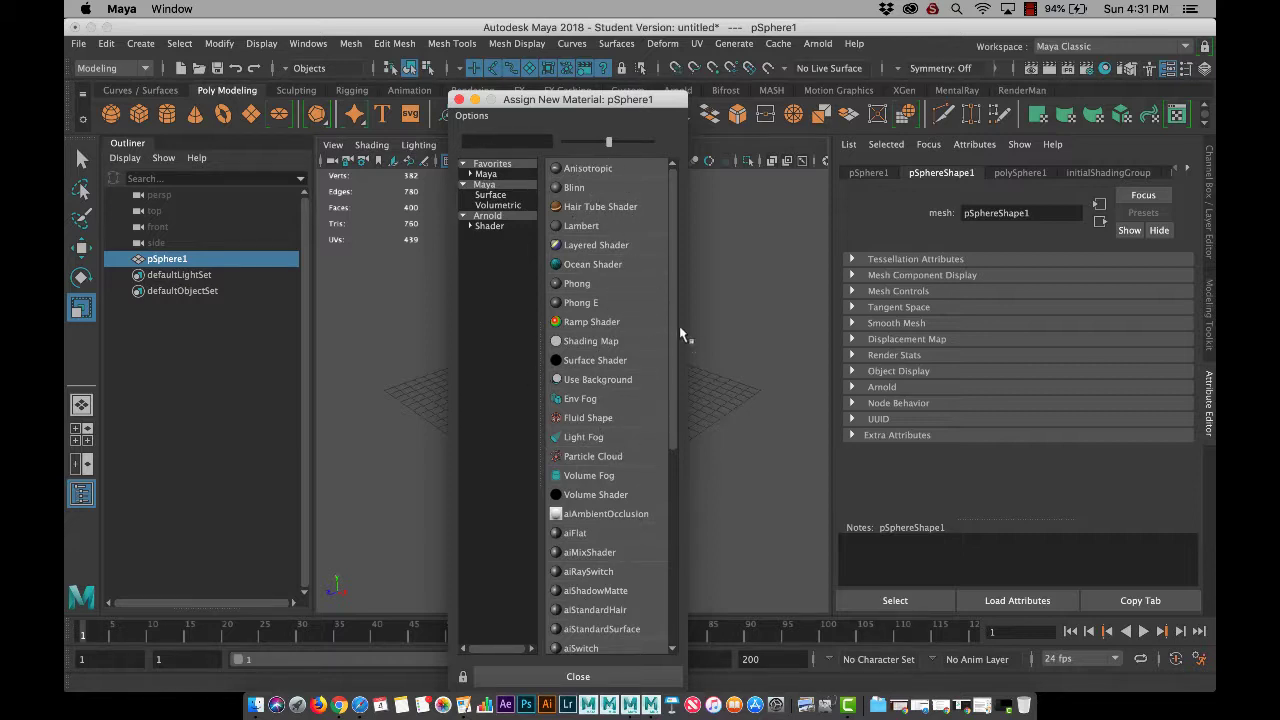
drag(672, 325, 659, 271)
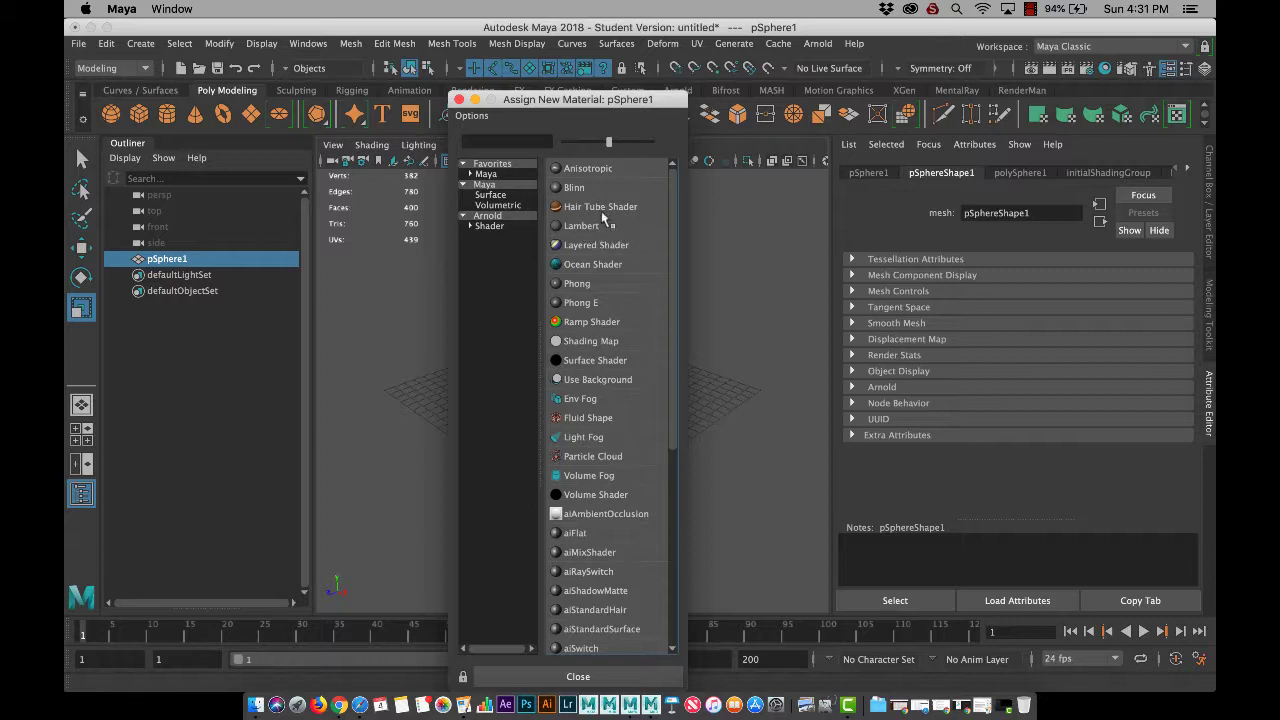
click(600, 227)
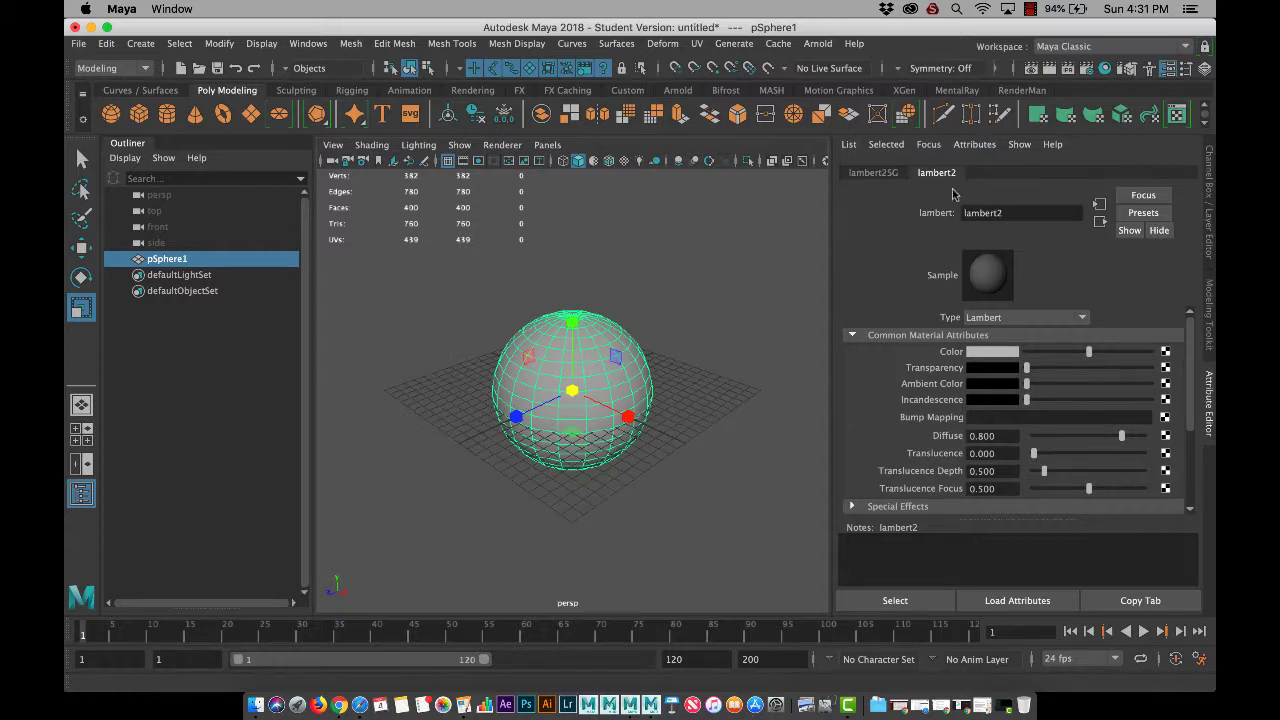
Step: Set the Lambert material's colour to a saturated green
click(998, 357)
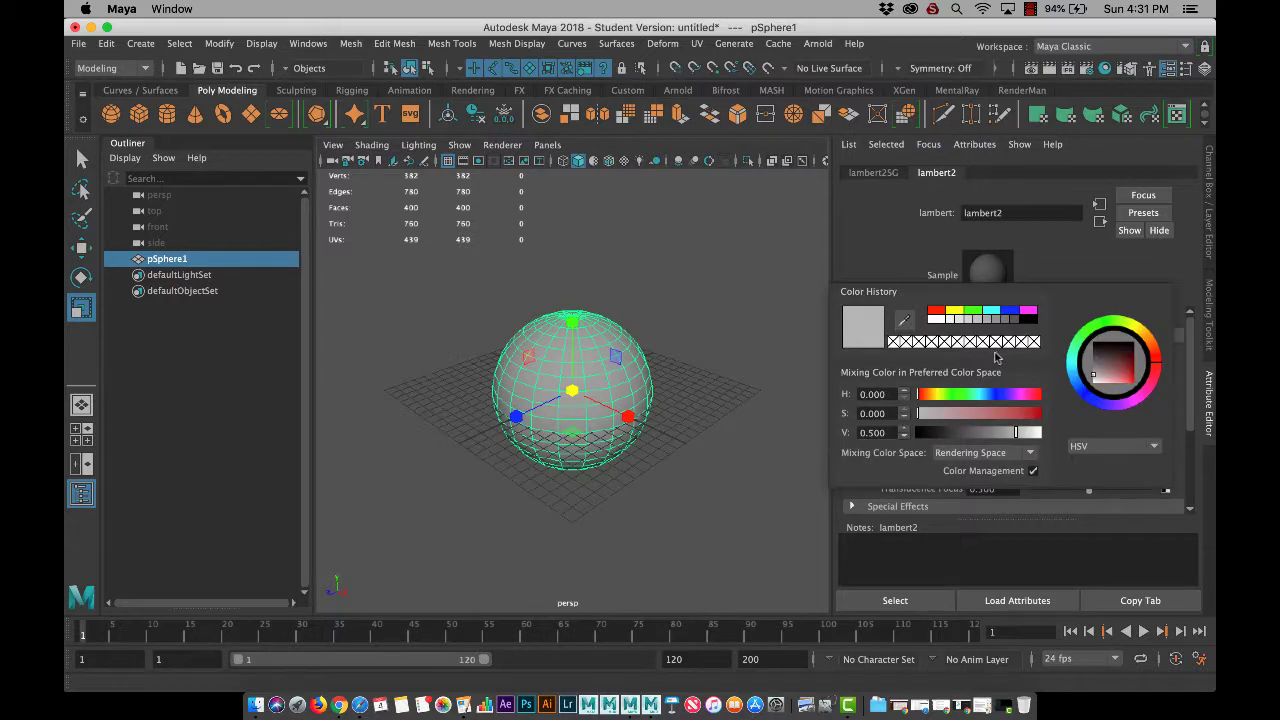
click(962, 394)
drag(1010, 412, 1047, 415)
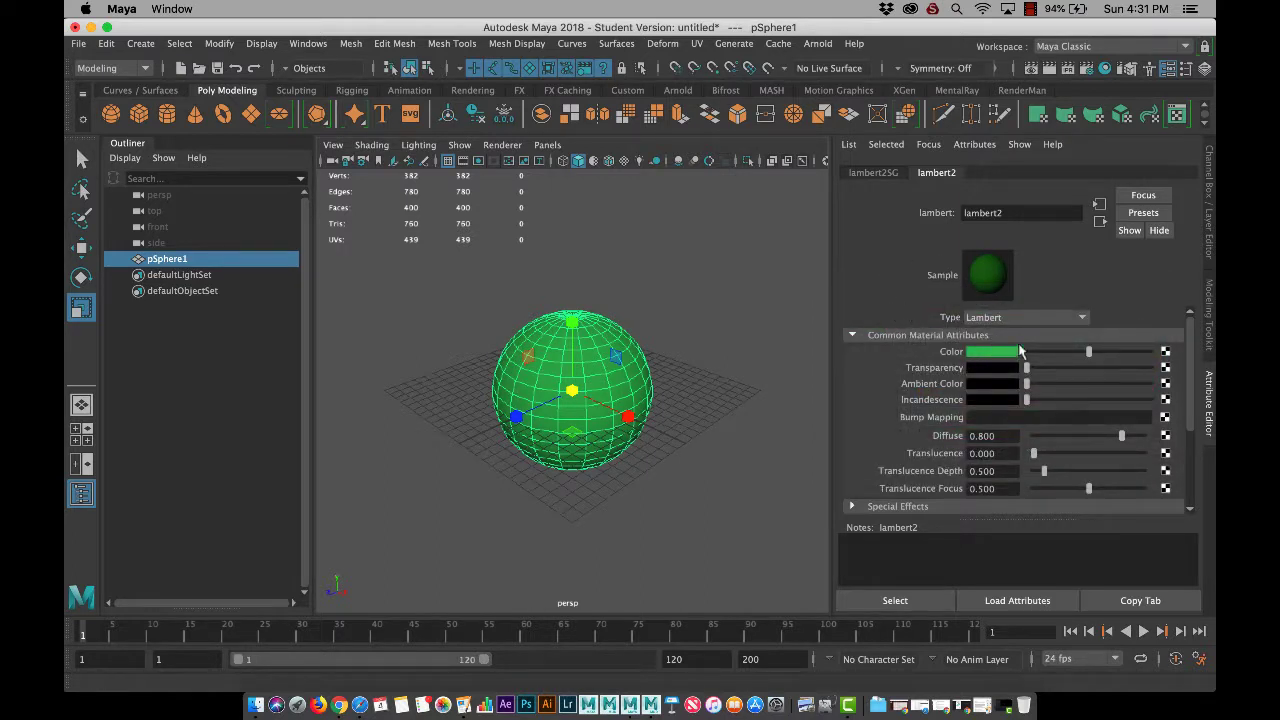
Step: Map a Checker texture to the Lambert material's colour and display textures on the selected sphere in the viewport
click(1166, 353)
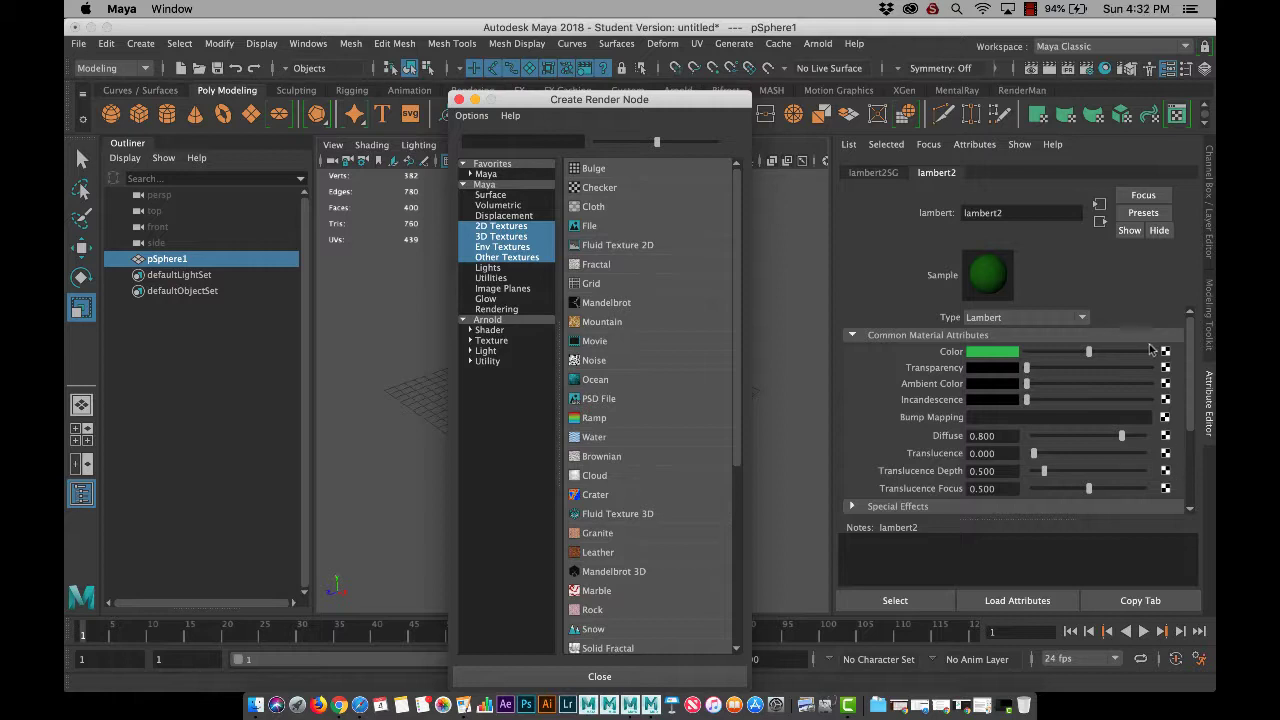
click(604, 185)
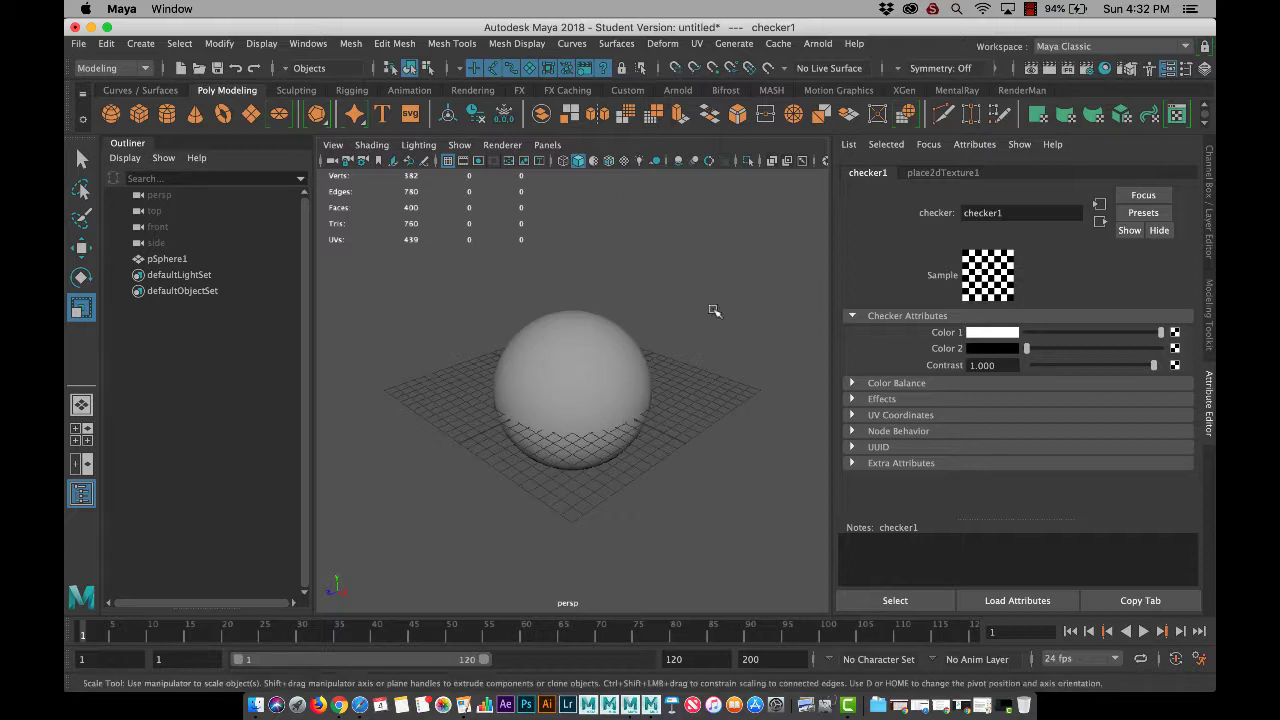
key(6)
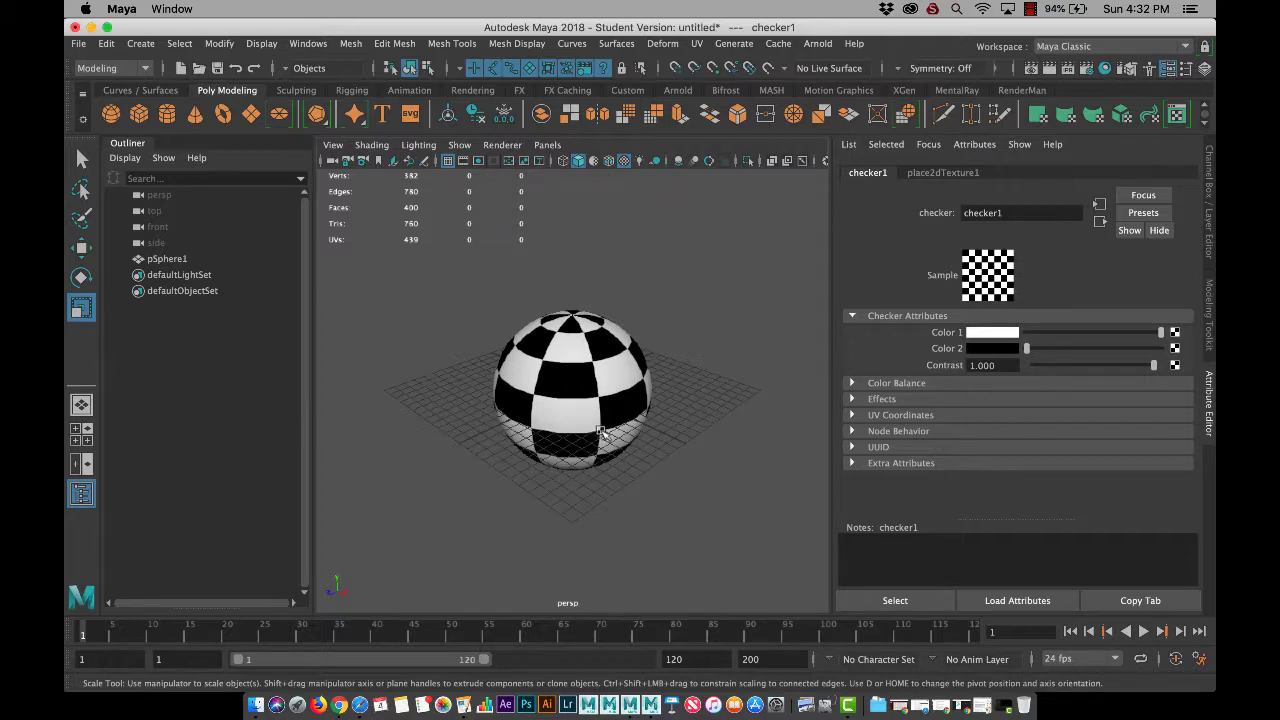
click(663, 377)
click(585, 372)
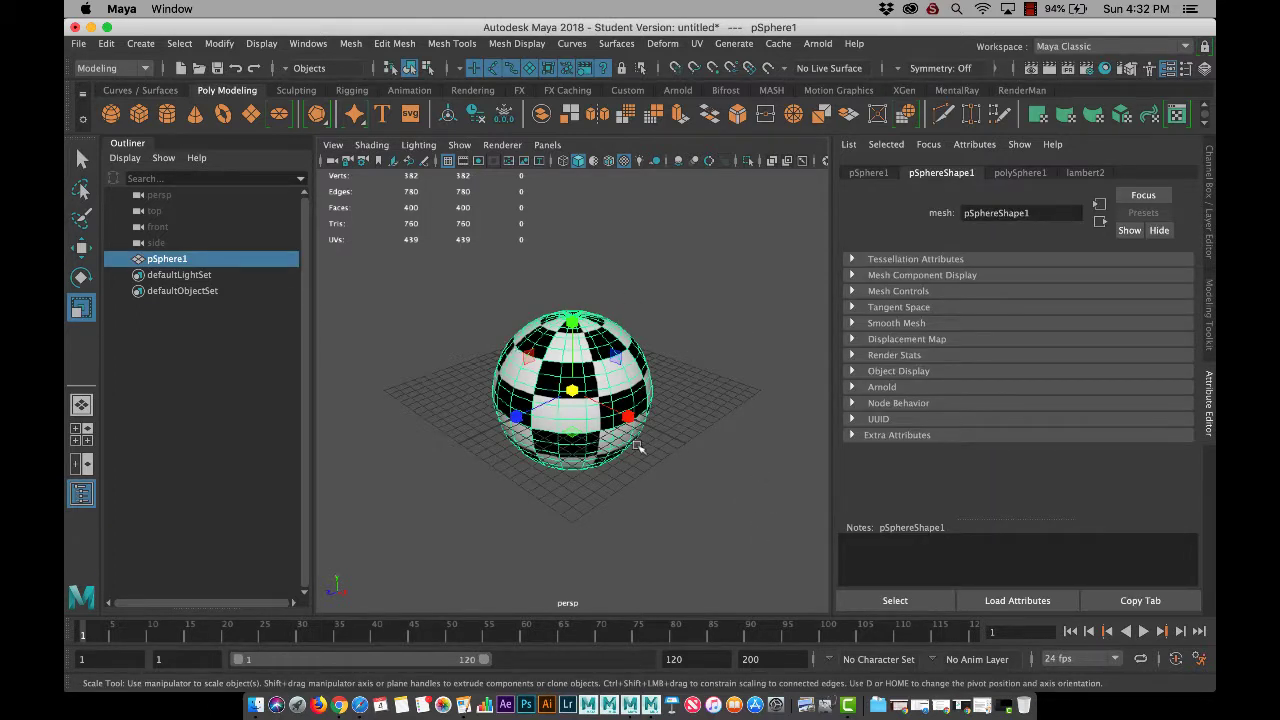
Step: Open the UV Editor for the sphere with its texture image hidden and the UV Toolkit minimized
click(696, 44)
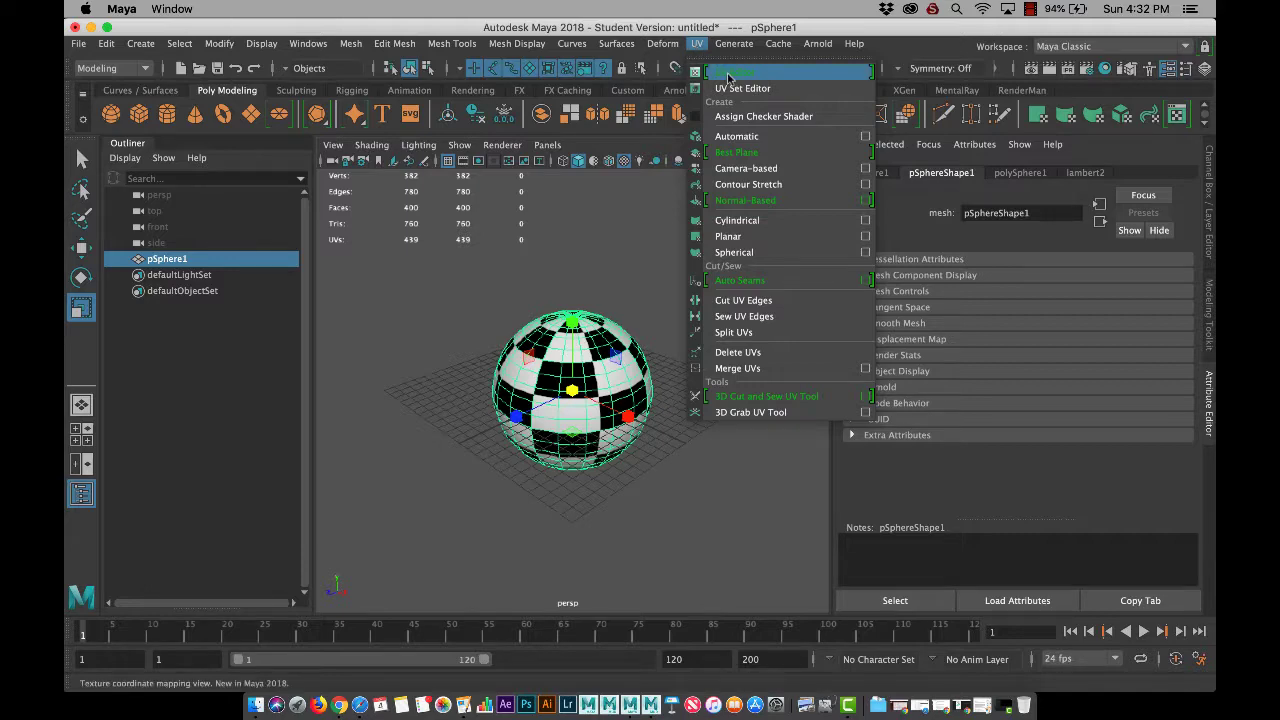
click(729, 74)
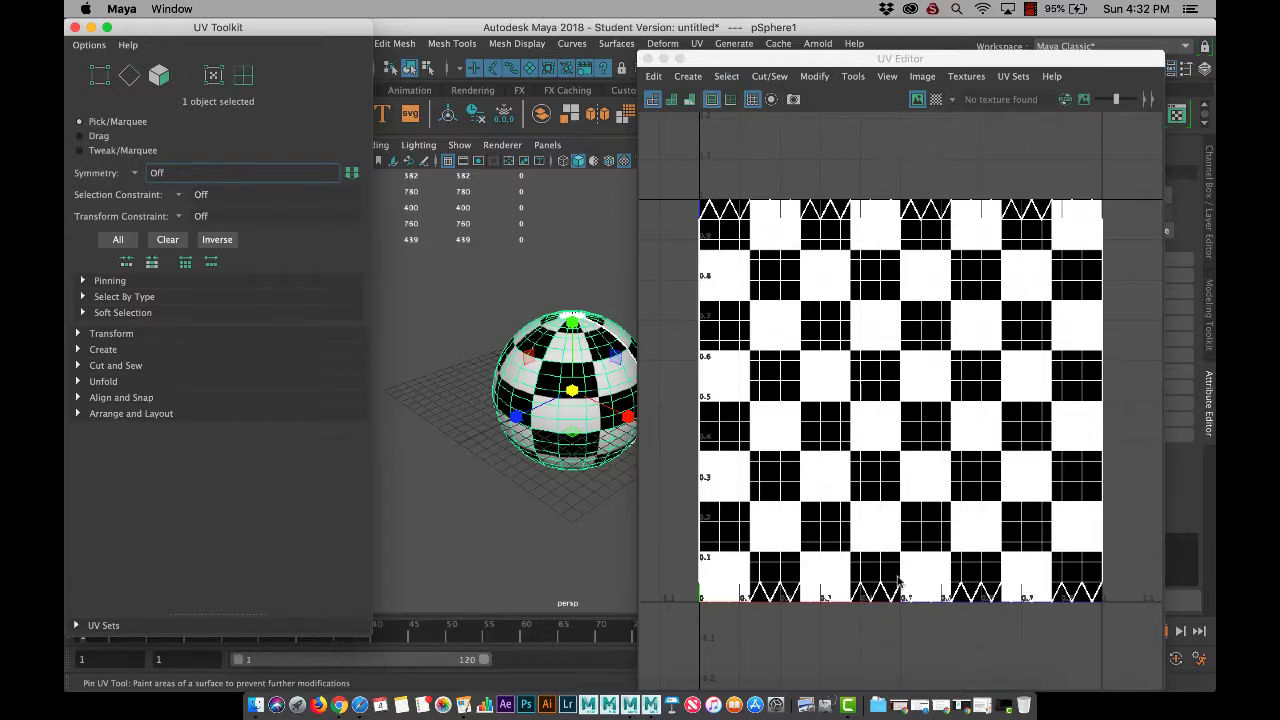
click(953, 104)
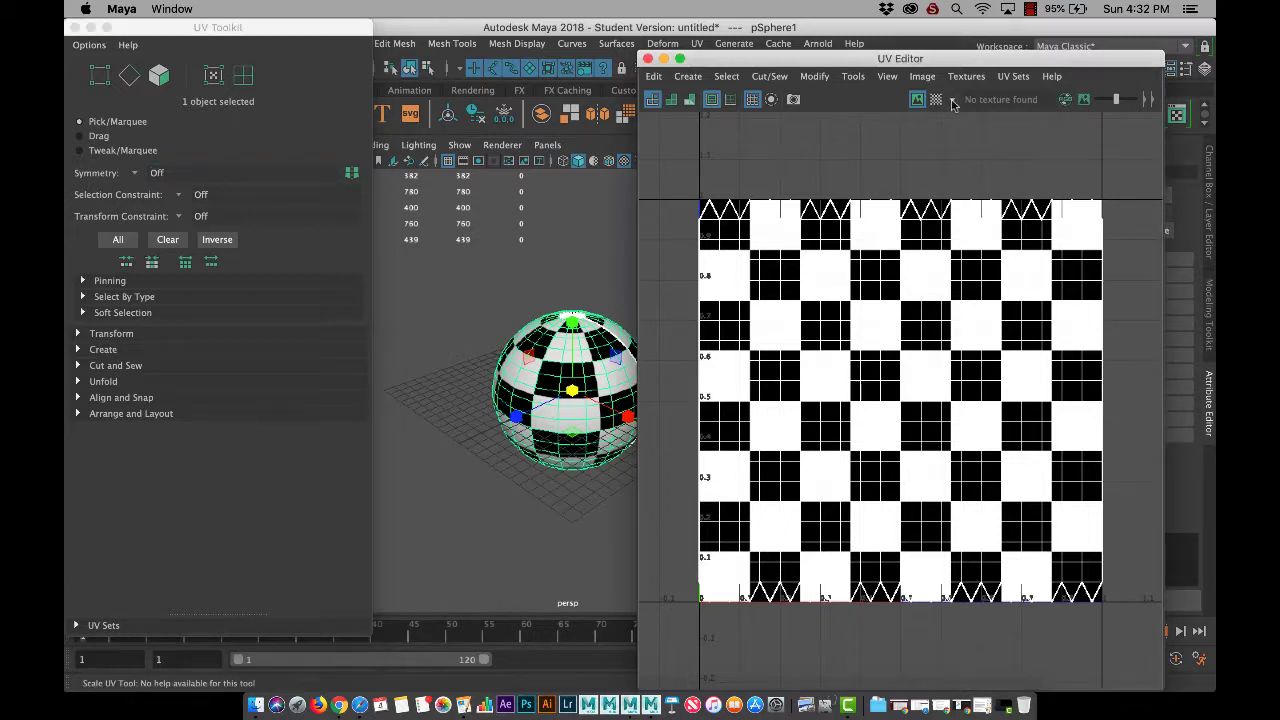
click(916, 102)
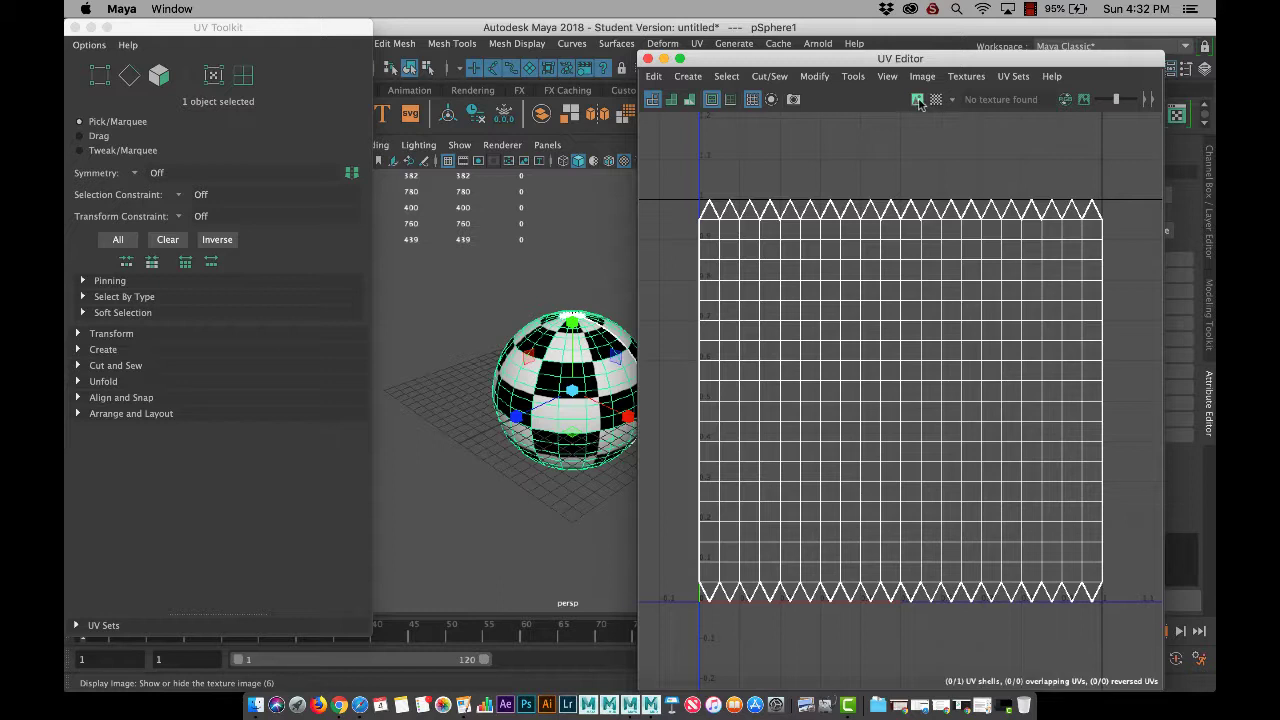
click(917, 102)
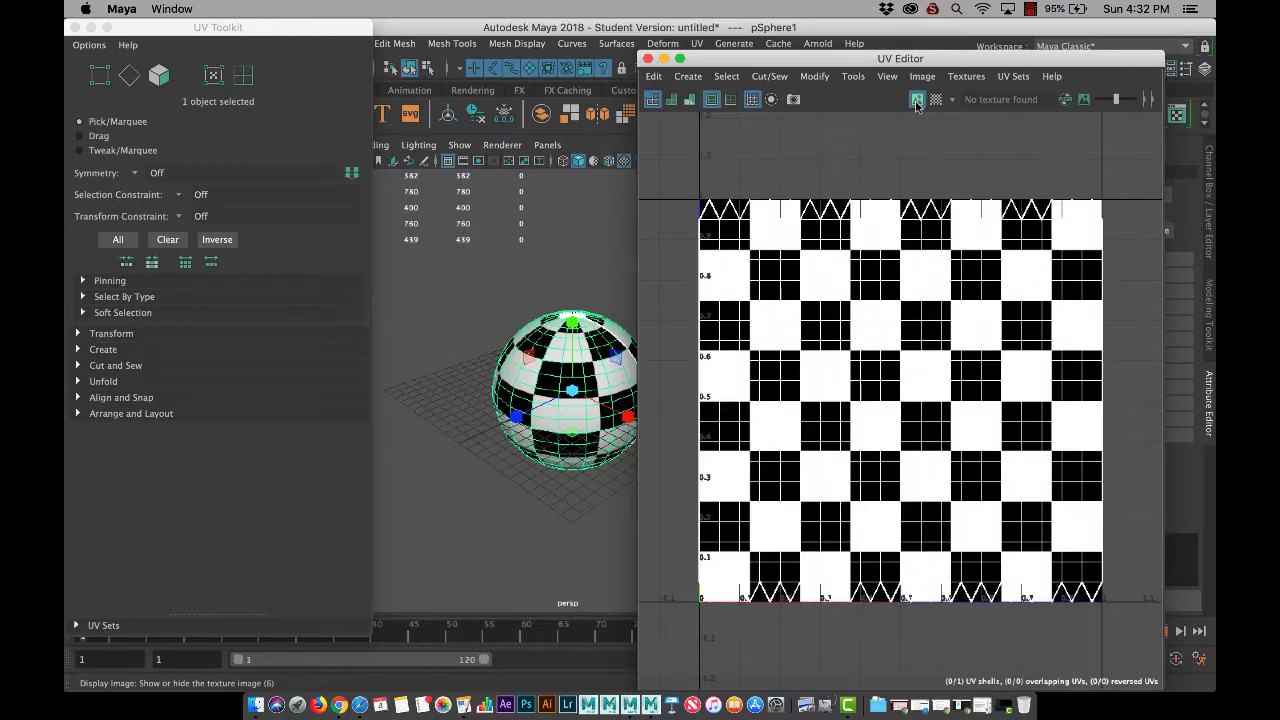
click(917, 101)
click(917, 101)
click(917, 101)
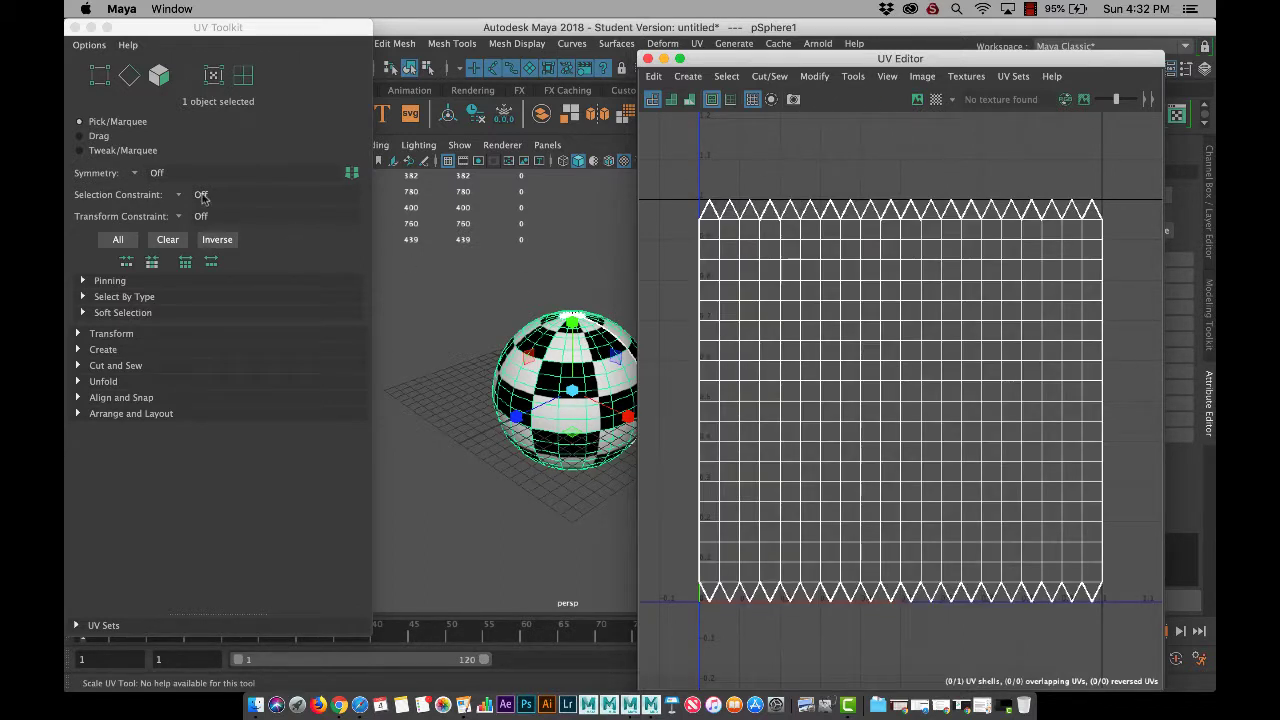
click(90, 27)
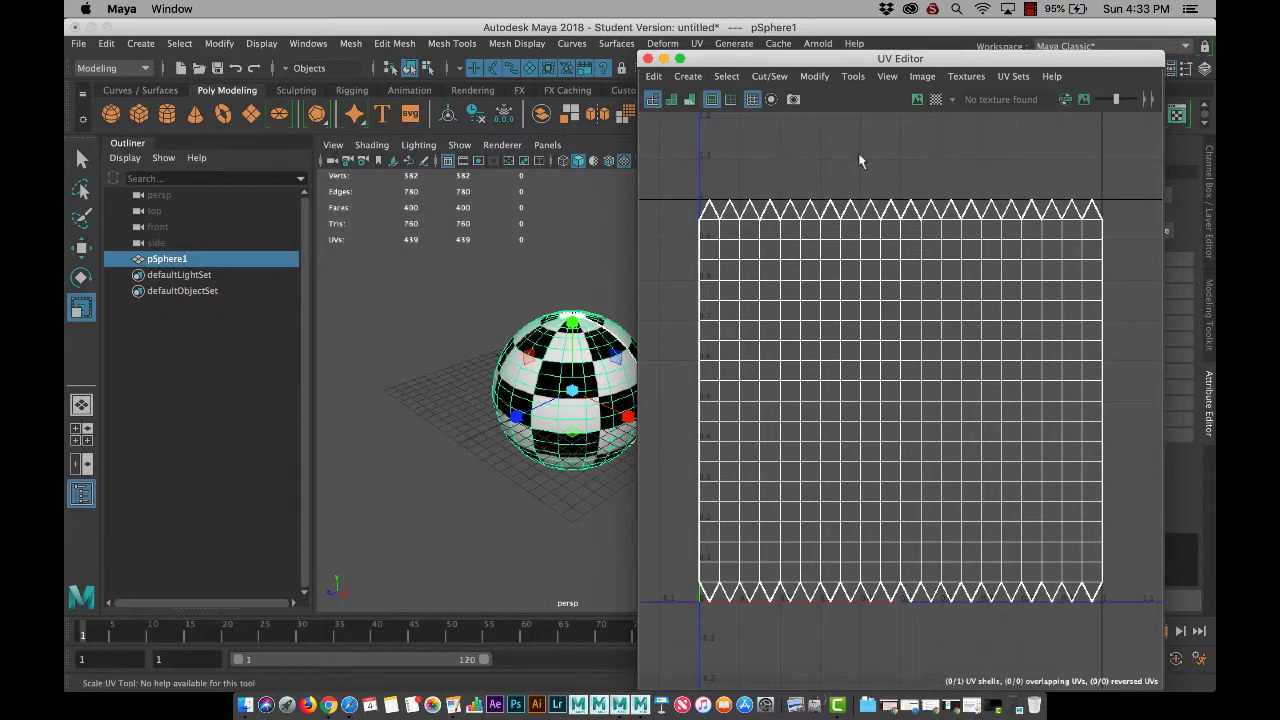
drag(883, 62, 922, 64)
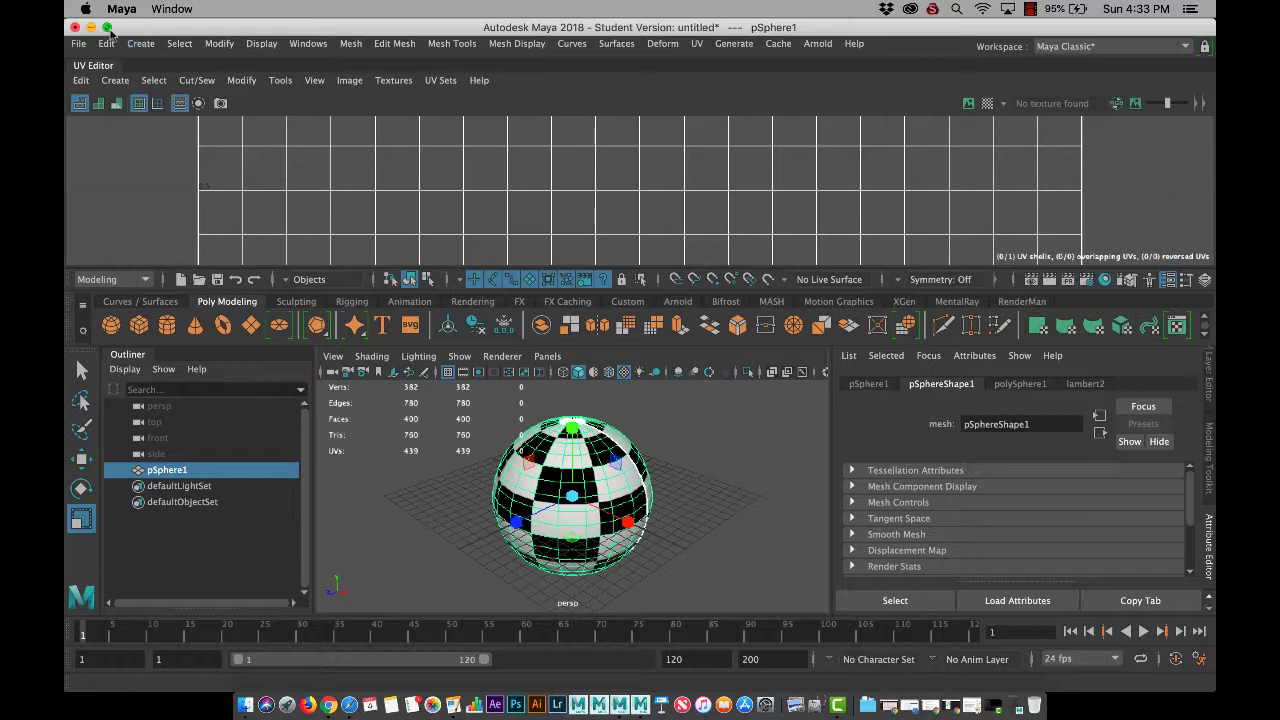
drag(159, 33, 167, 57)
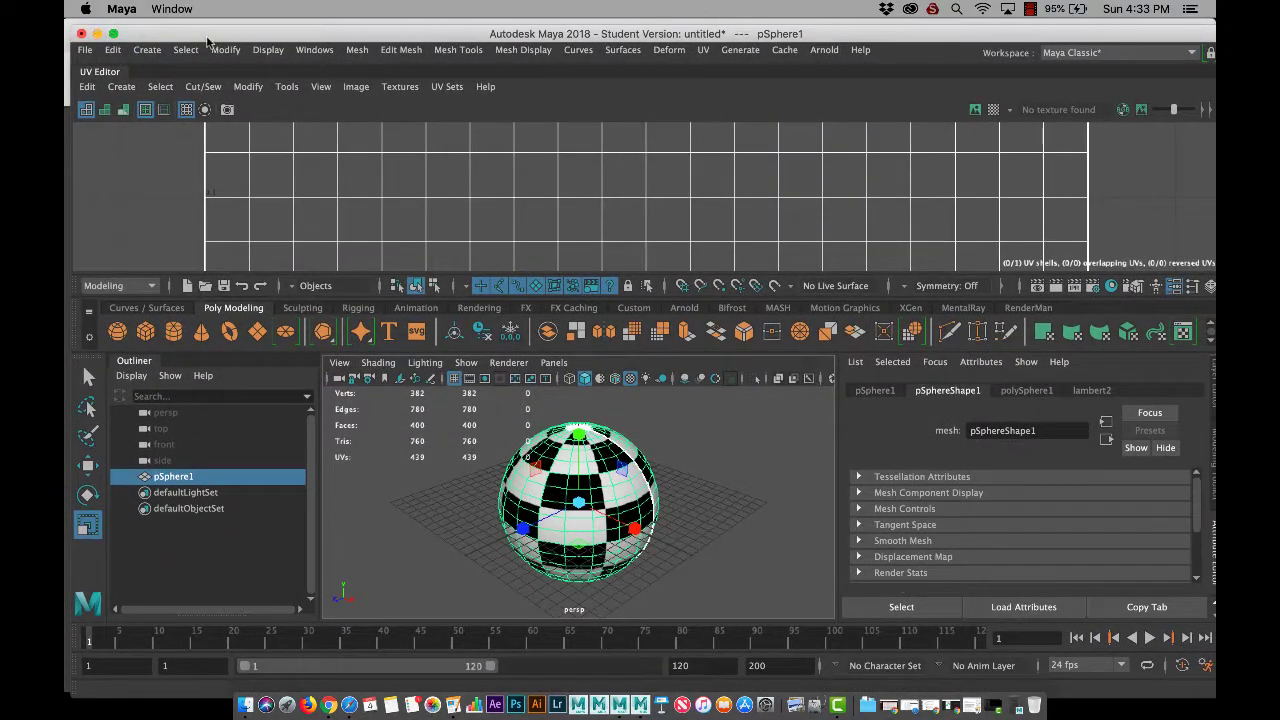
drag(100, 72, 646, 165)
drag(242, 38, 235, 33)
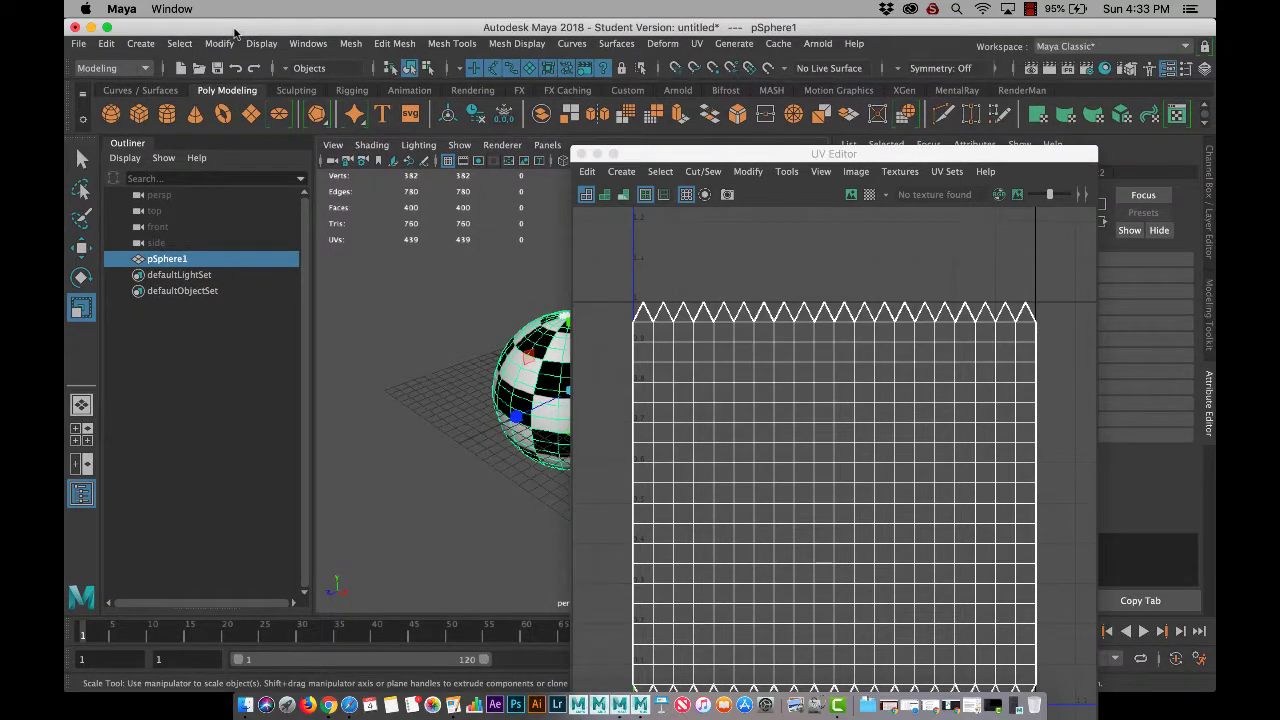
Step: Place the UV Editor beside the viewport so the checkered sphere and its full UV layout are both visible
drag(758, 155, 834, 66)
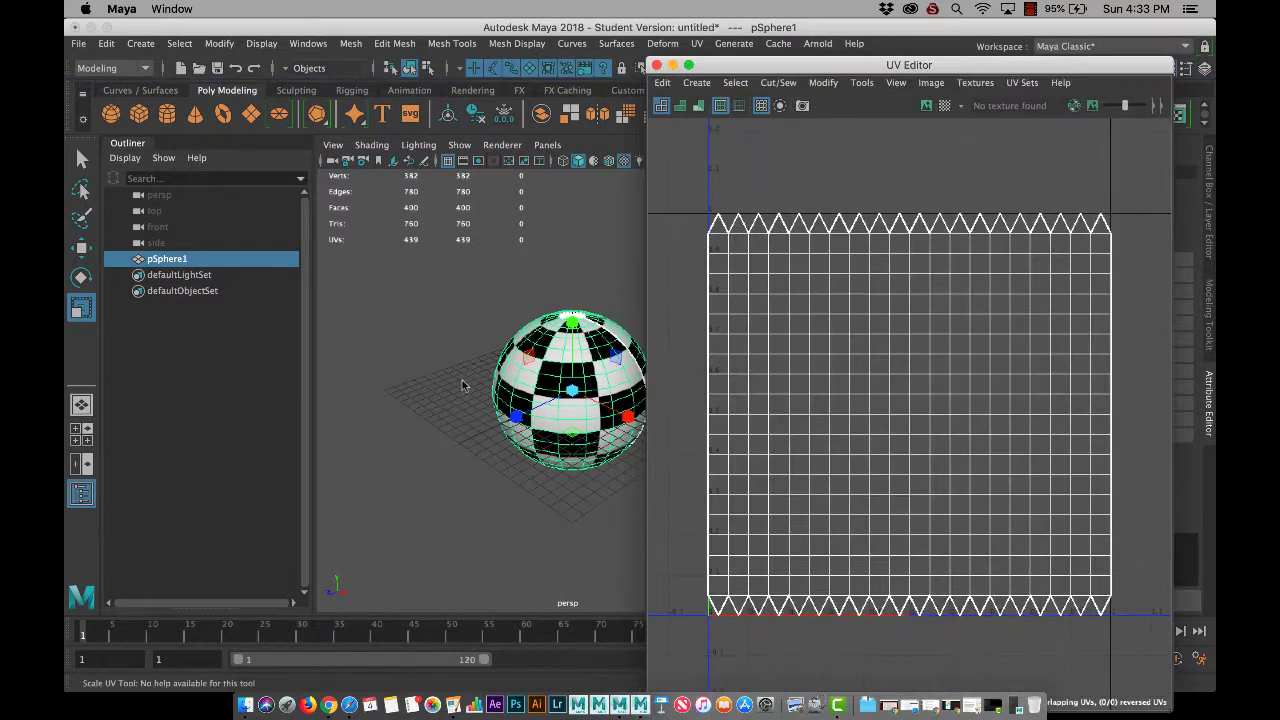
alt+middle_drag(448, 438, 401, 435)
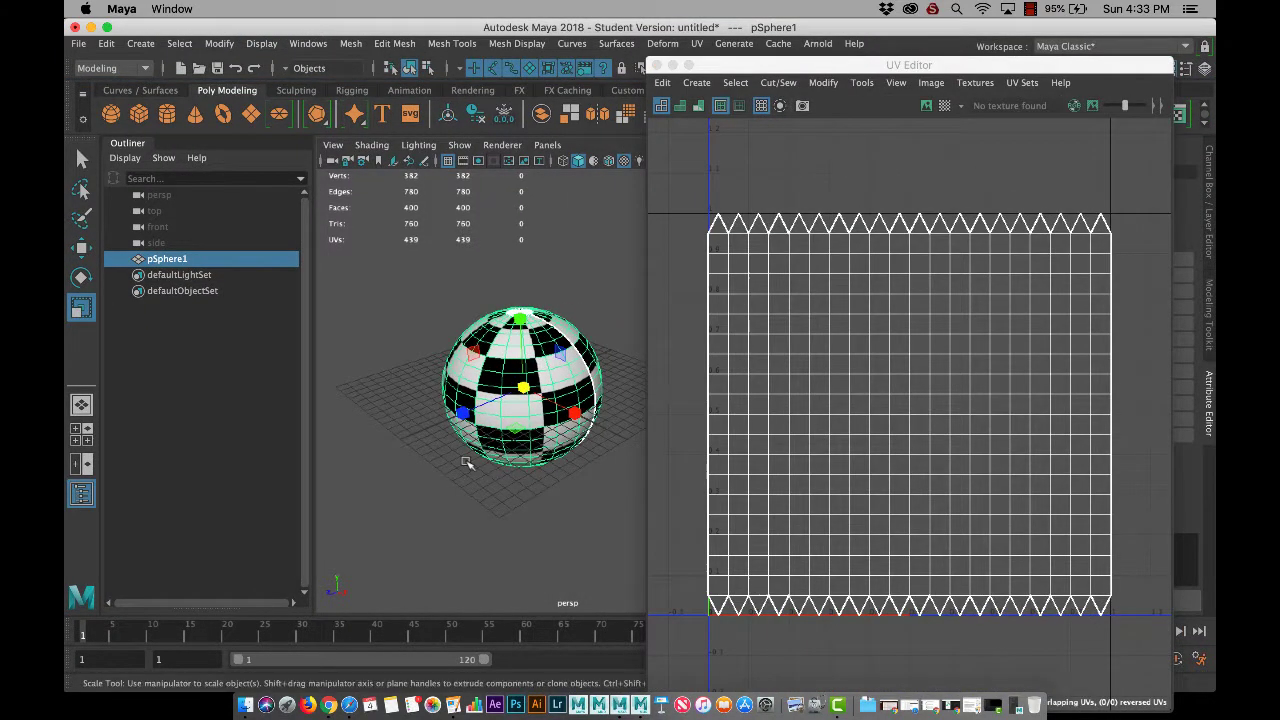
scroll(803, 389, up, 1)
scroll(806, 394, down, 4)
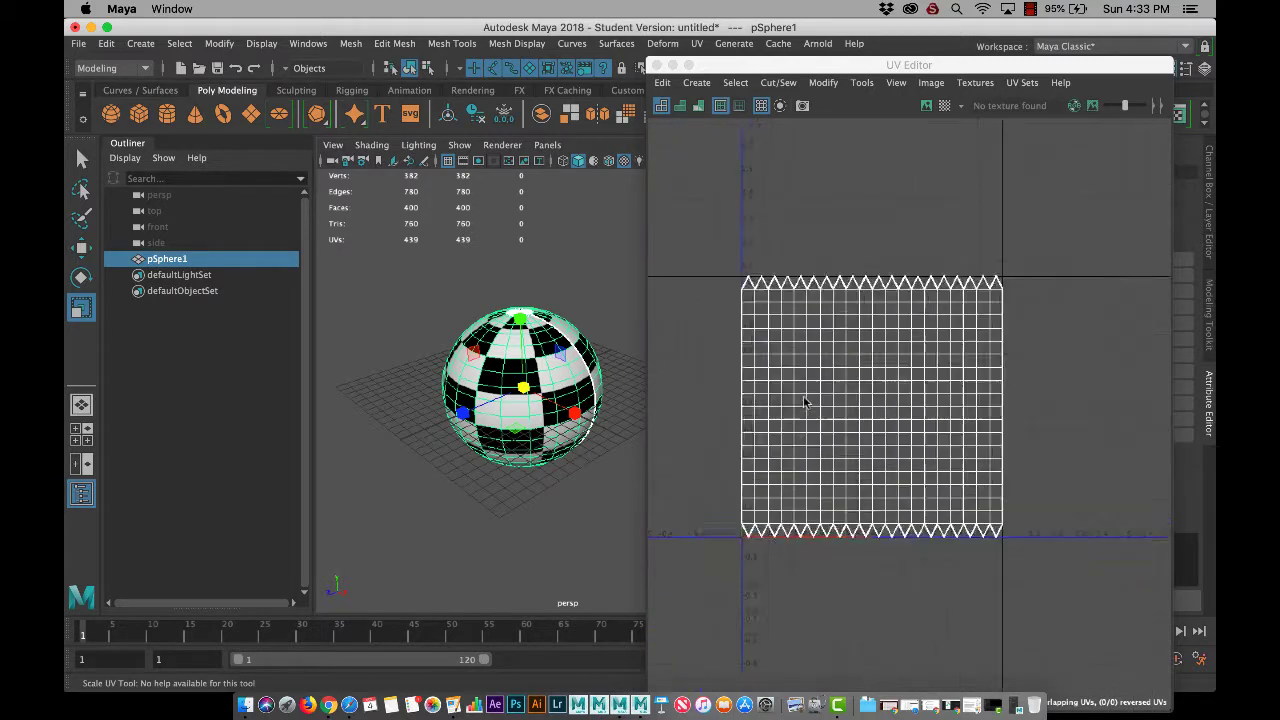
Step: Switch the sphere to UV component selection within the UV Editor
click(816, 395)
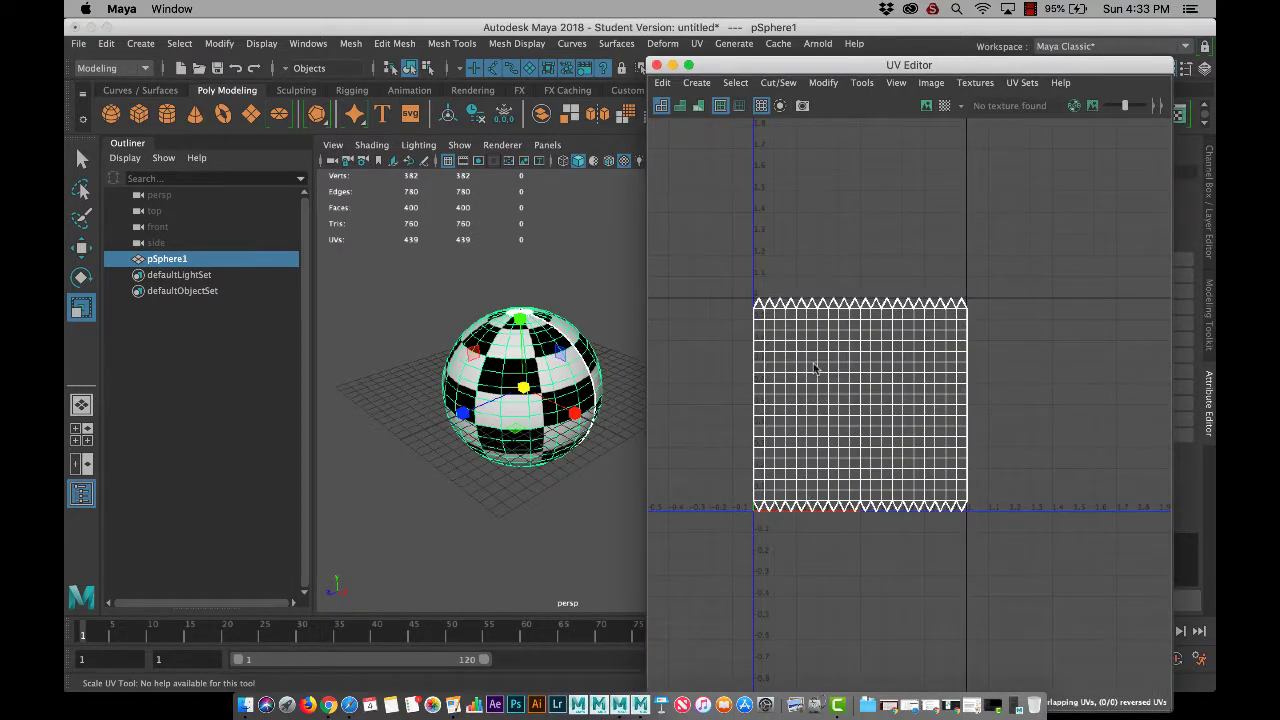
scroll(818, 372, up, 2)
scroll(820, 372, up, 2)
scroll(815, 372, down, 3)
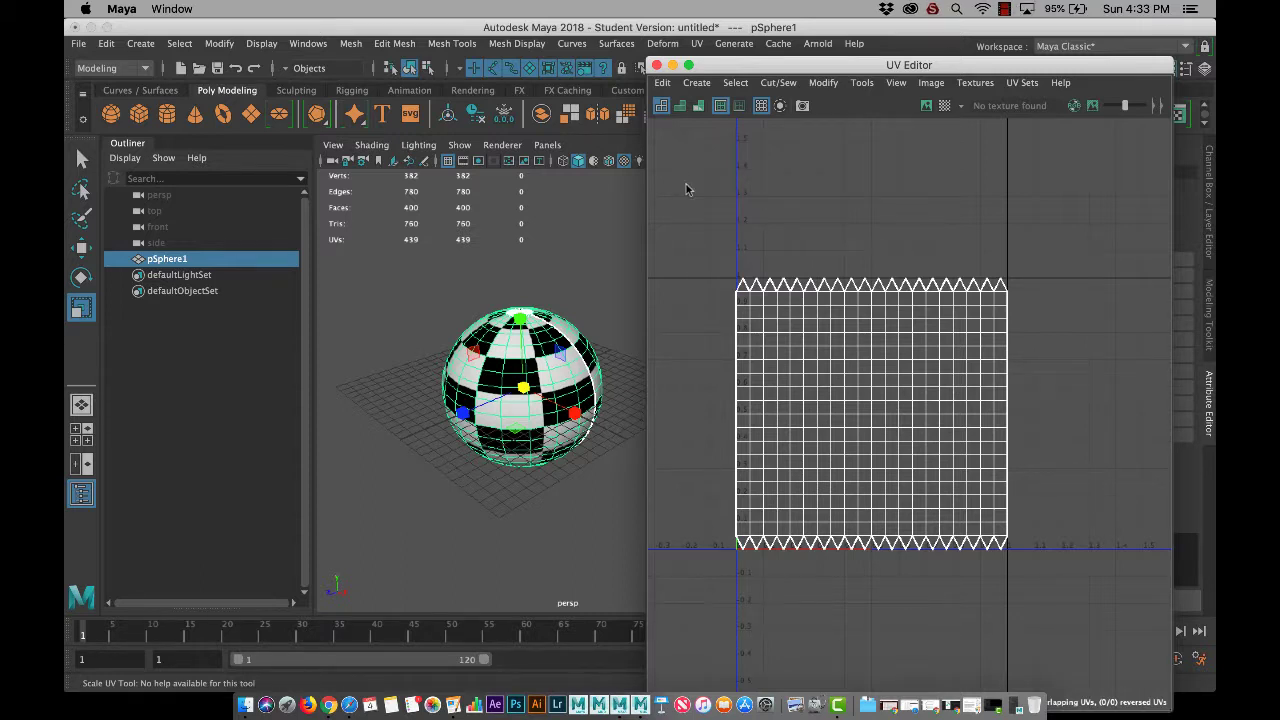
right_click(837, 354)
right_drag(837, 354, 898, 360)
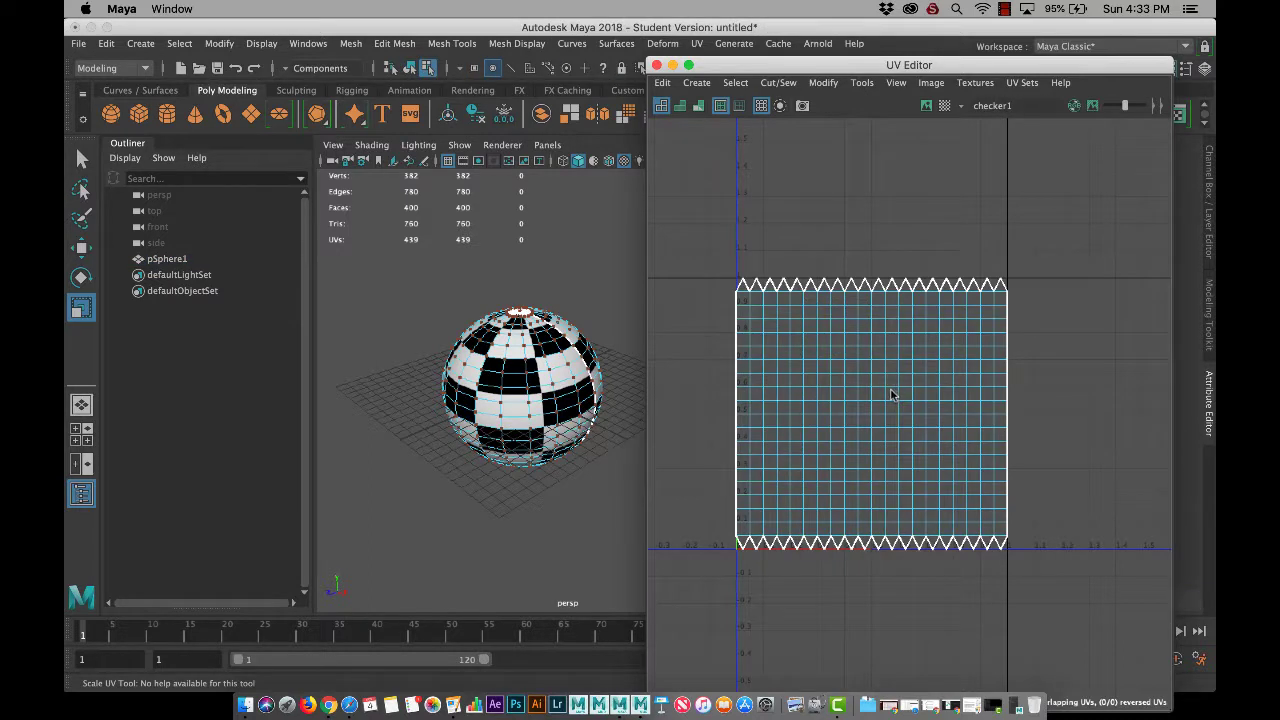
Step: Select the four UVs around one face on the sphere's front, ready to move, and display the checker image in the UV Editor
drag(517, 364, 535, 391)
click(503, 372)
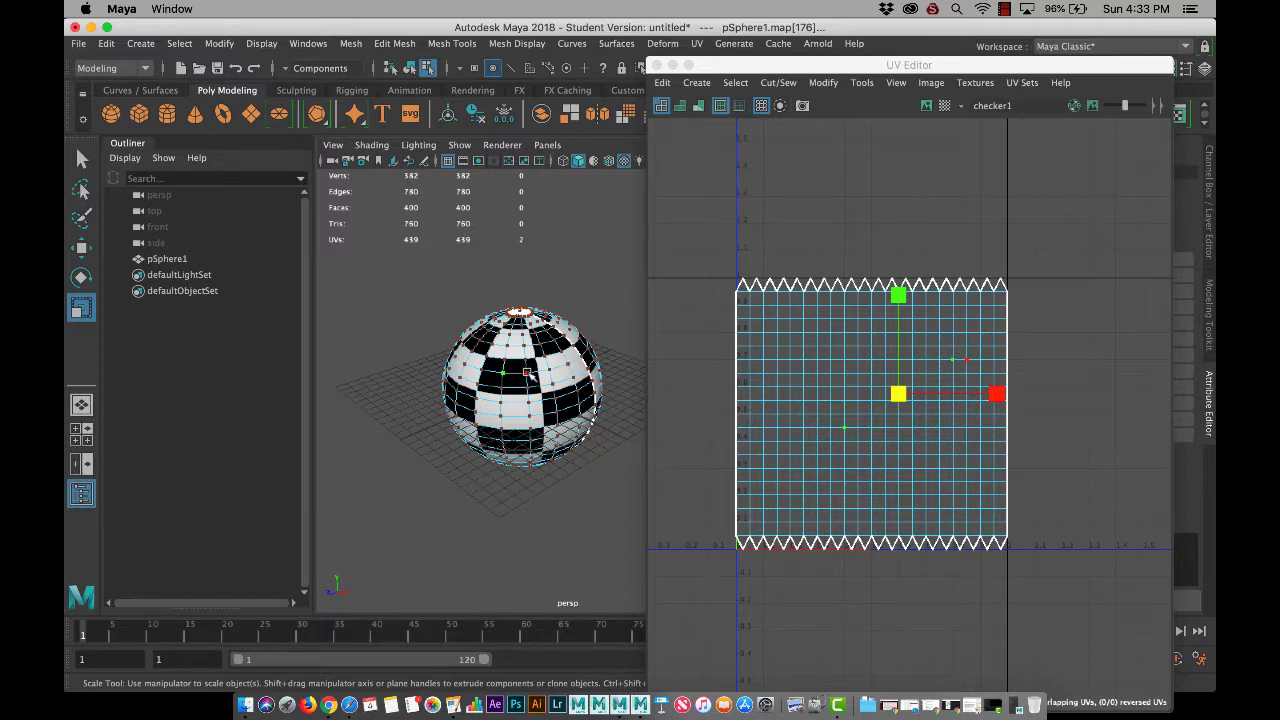
click(526, 387)
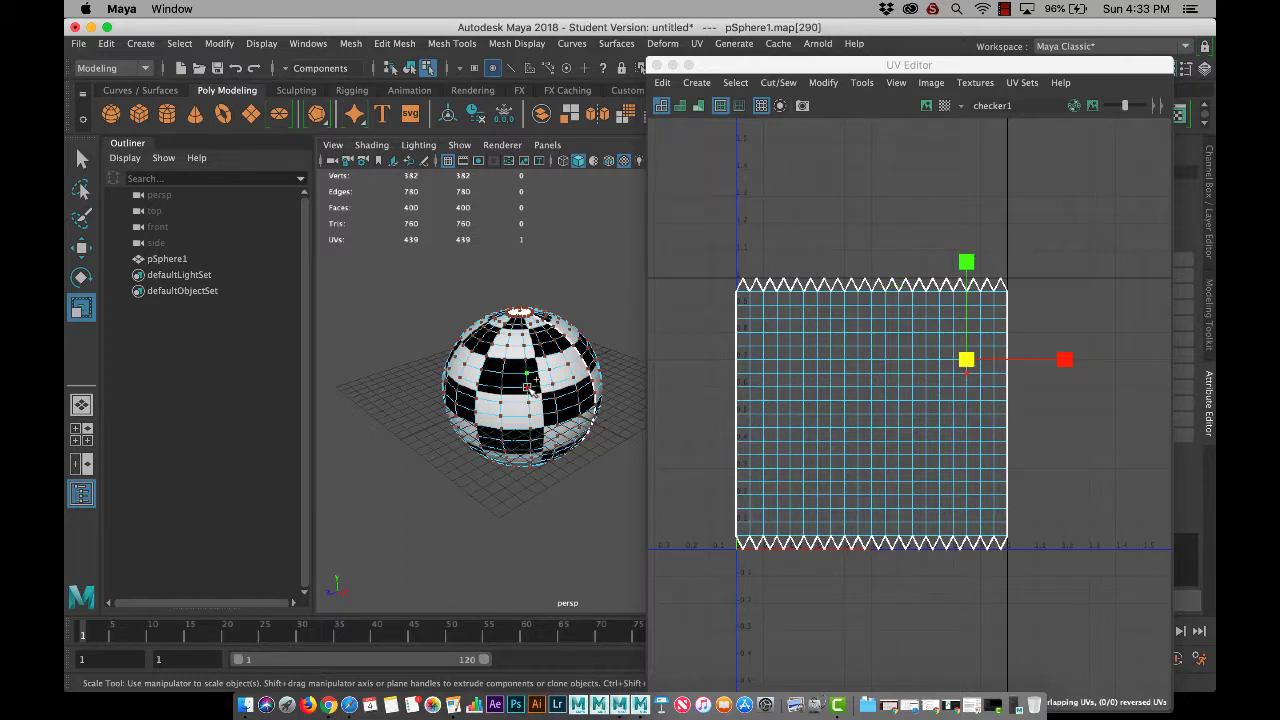
shift+click(527, 388)
shift+click(550, 383)
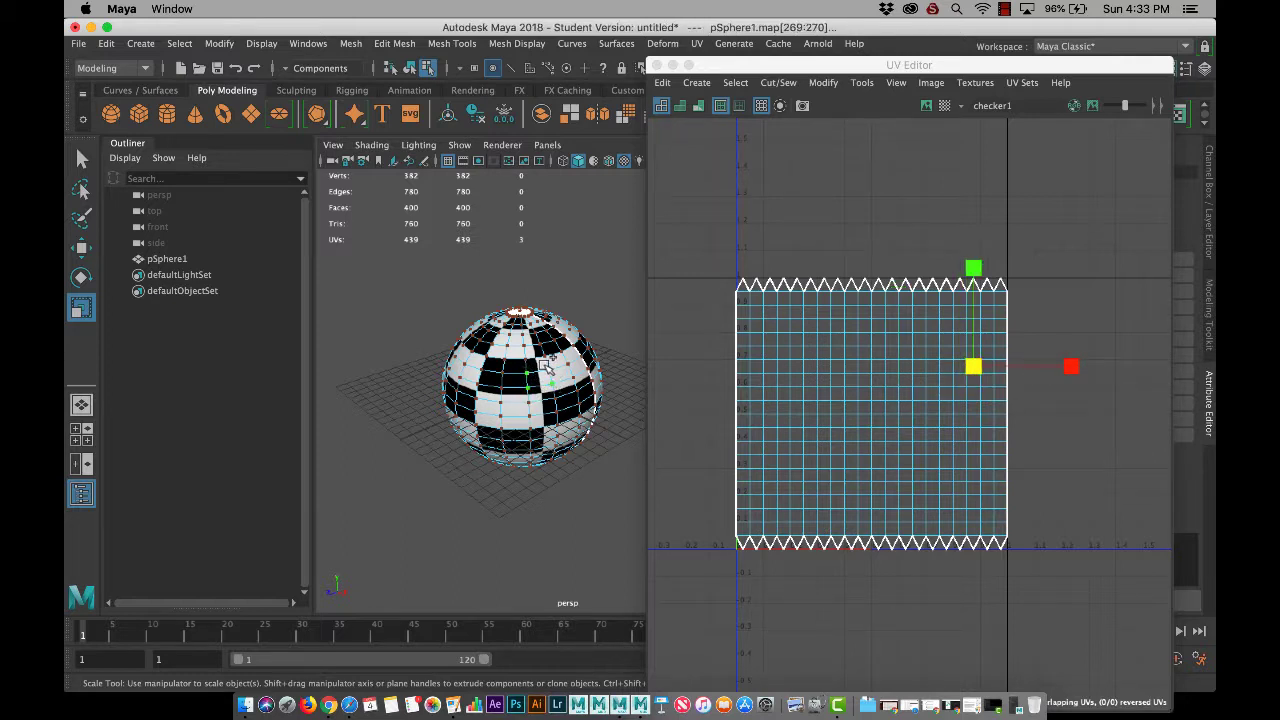
shift+click(550, 370)
key(q)
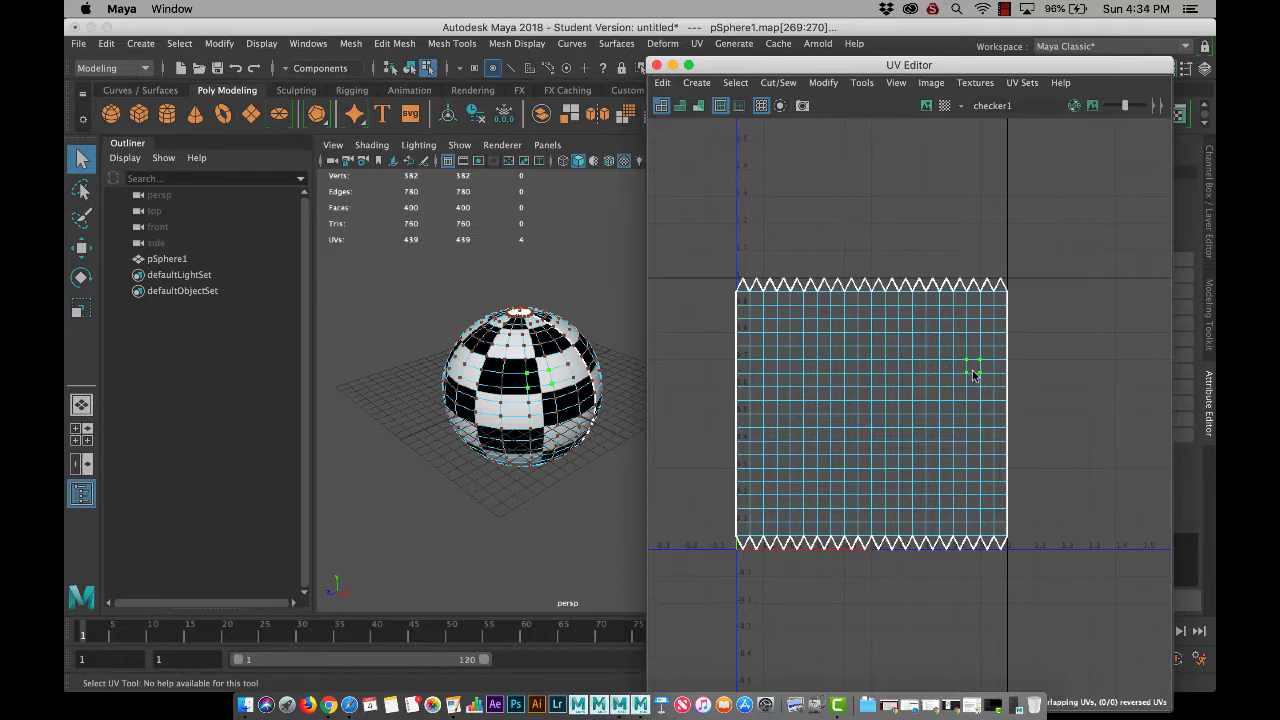
key(w)
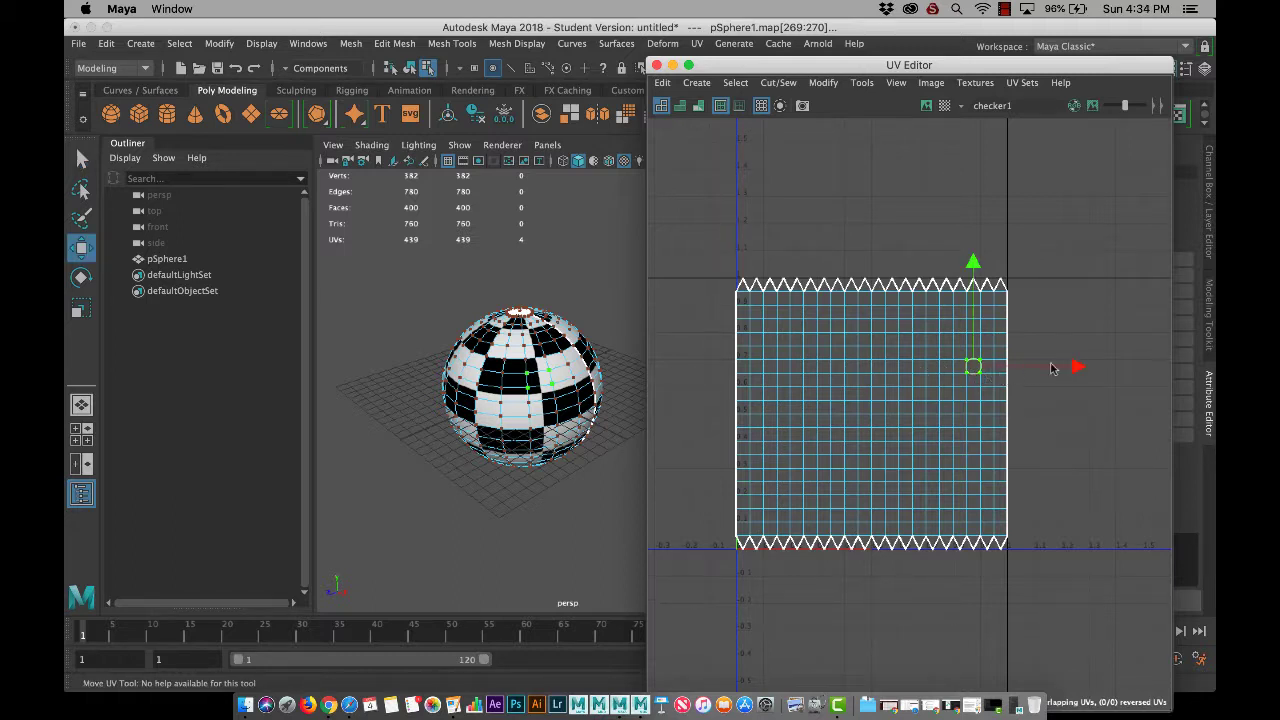
click(929, 107)
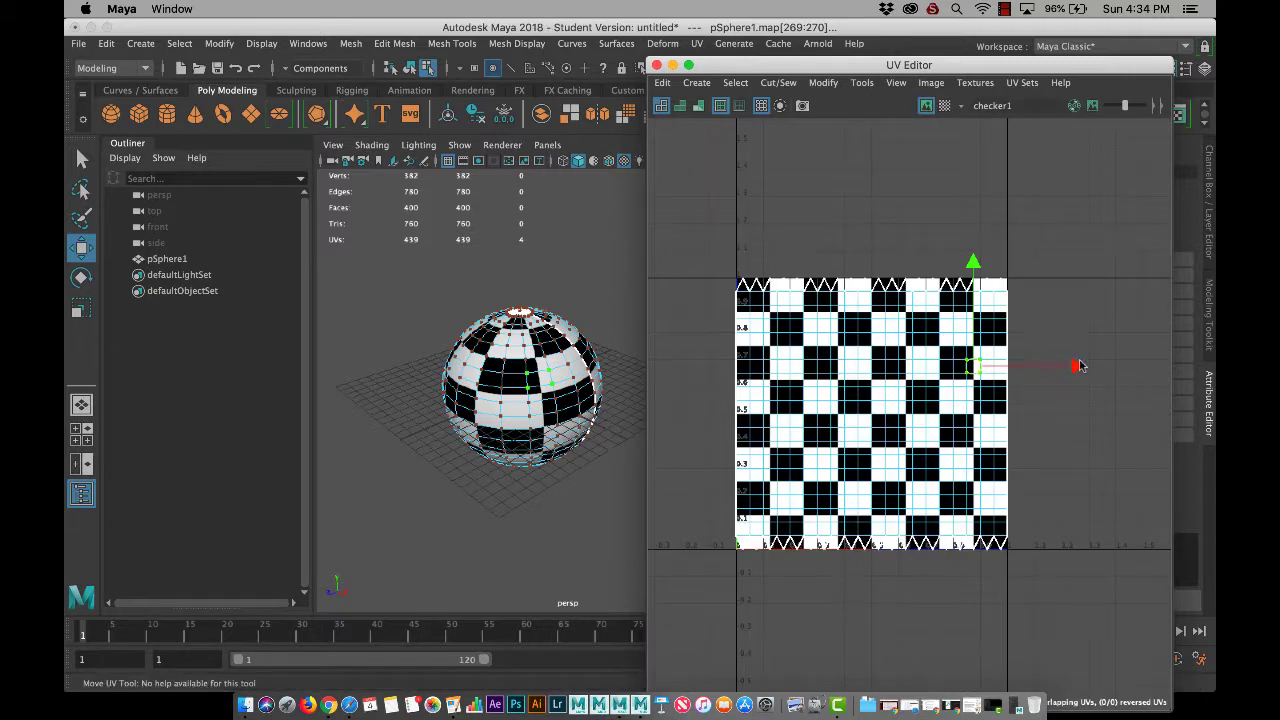
Step: Try moving the four selected UVs sideways across the checker squares, undo the moves and clear the UV selection
mouse_move(1080, 366)
mouse_down()
mouse_move(994, 364)
mouse_move(1105, 366)
mouse_move(1012, 366)
mouse_move(1090, 367)
mouse_up()
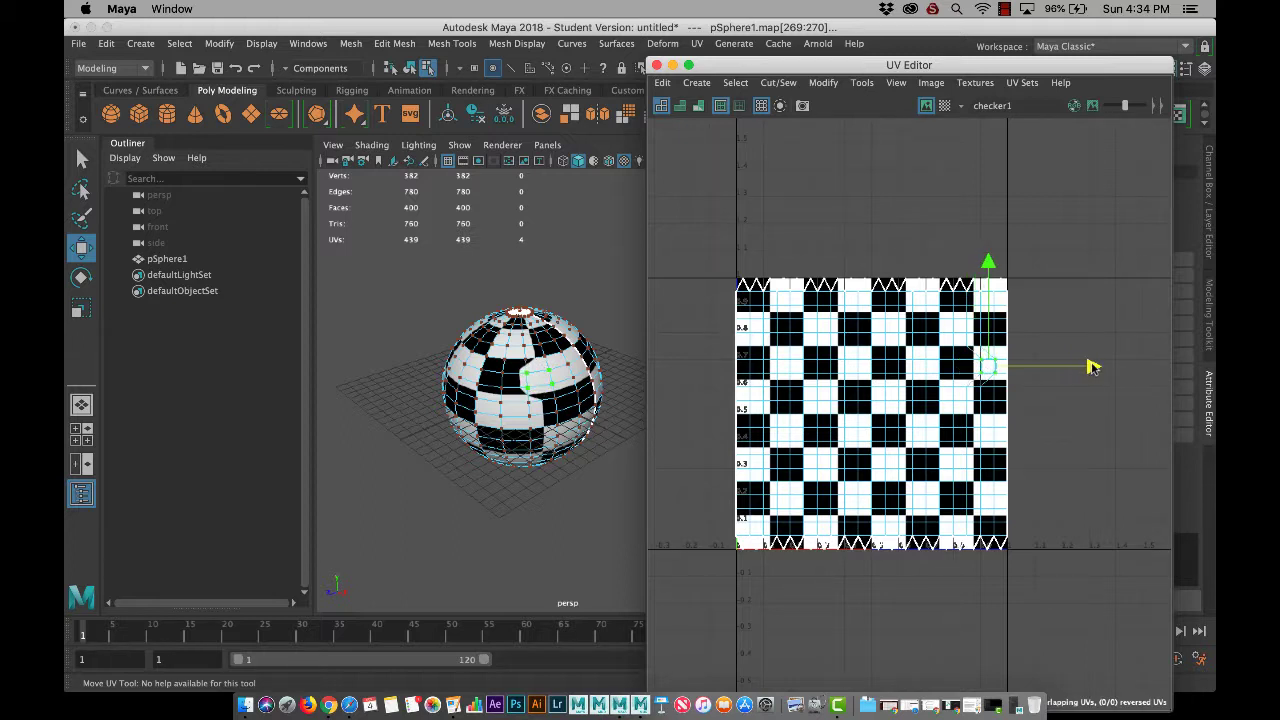
scroll(1050, 345, up, 5)
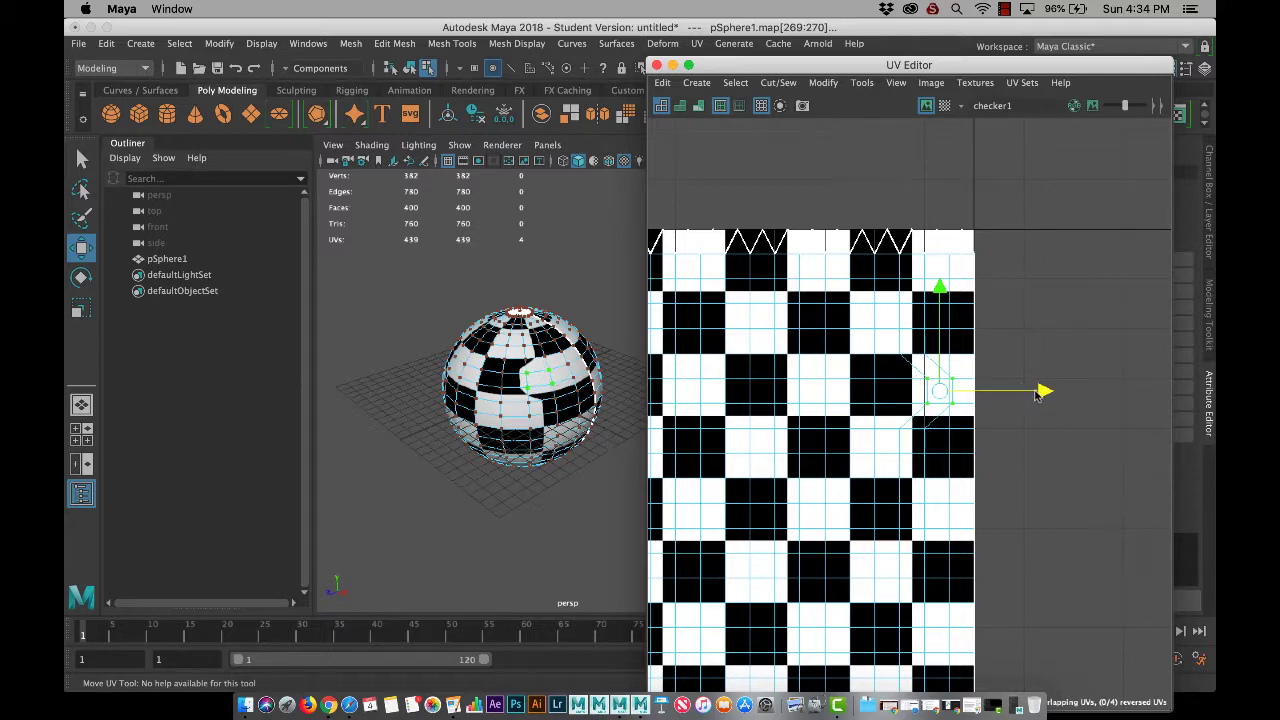
drag(1037, 394, 993, 395)
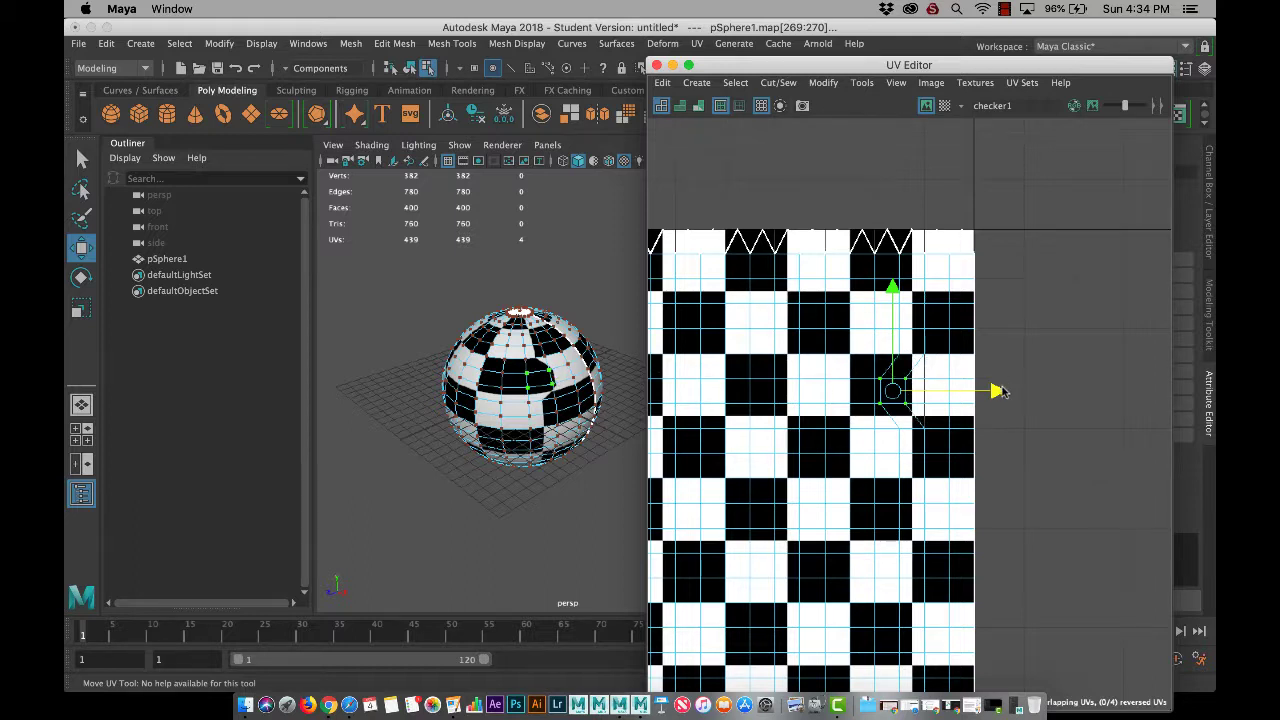
key(super+z)
key(super+z)
key(super+z)
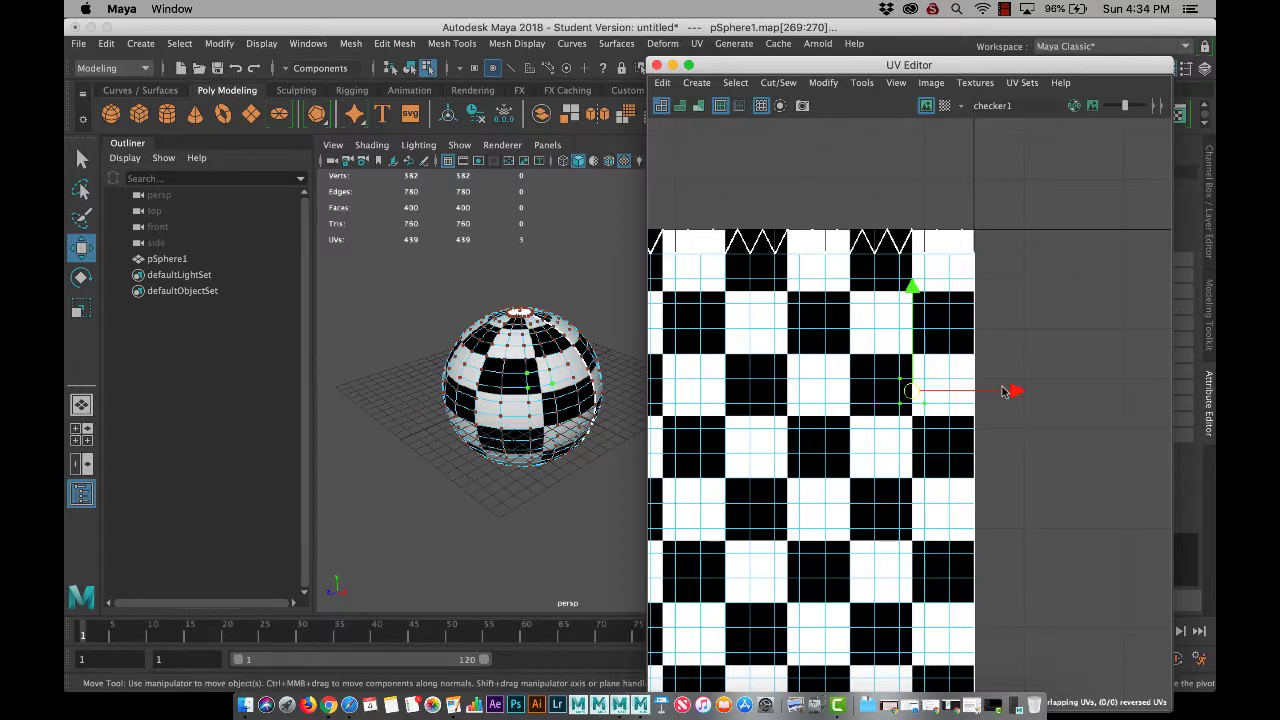
click(988, 374)
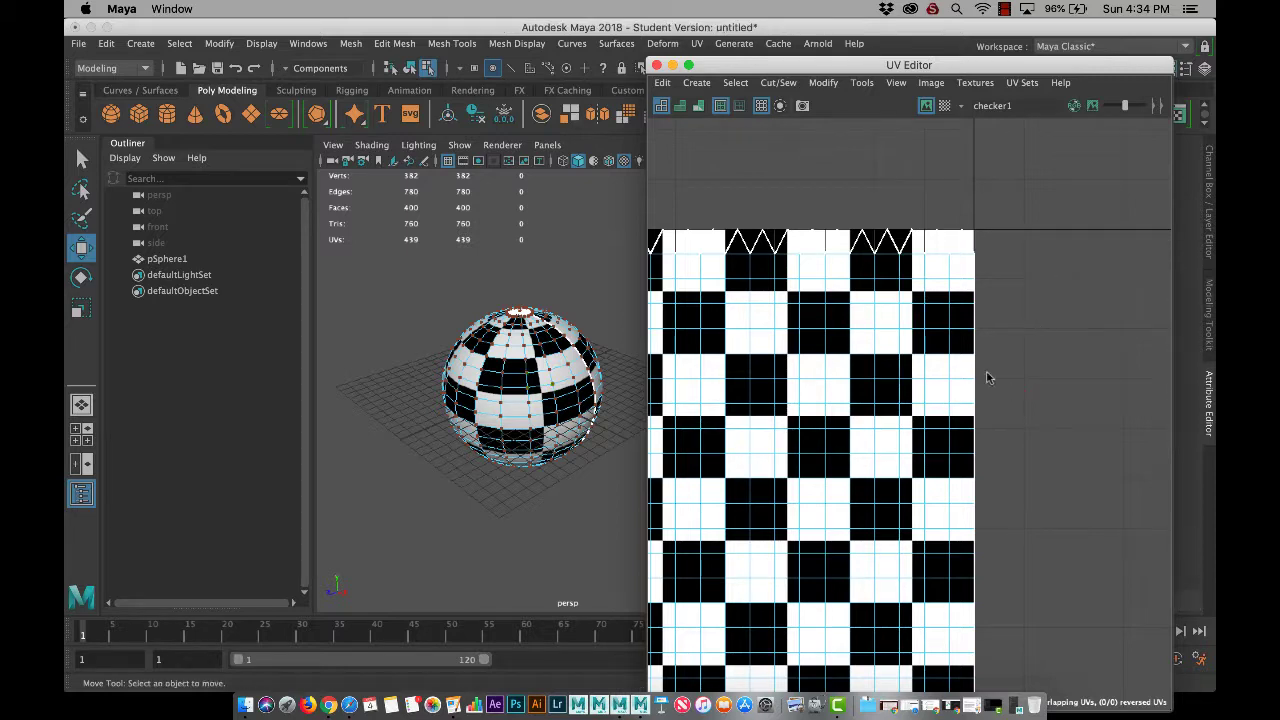
Step: Select all of the sphere's UVs in the UV Editor and activate the Scale tool
scroll(939, 400, up, 2)
scroll(940, 408, down, 5)
scroll(940, 408, down, 3)
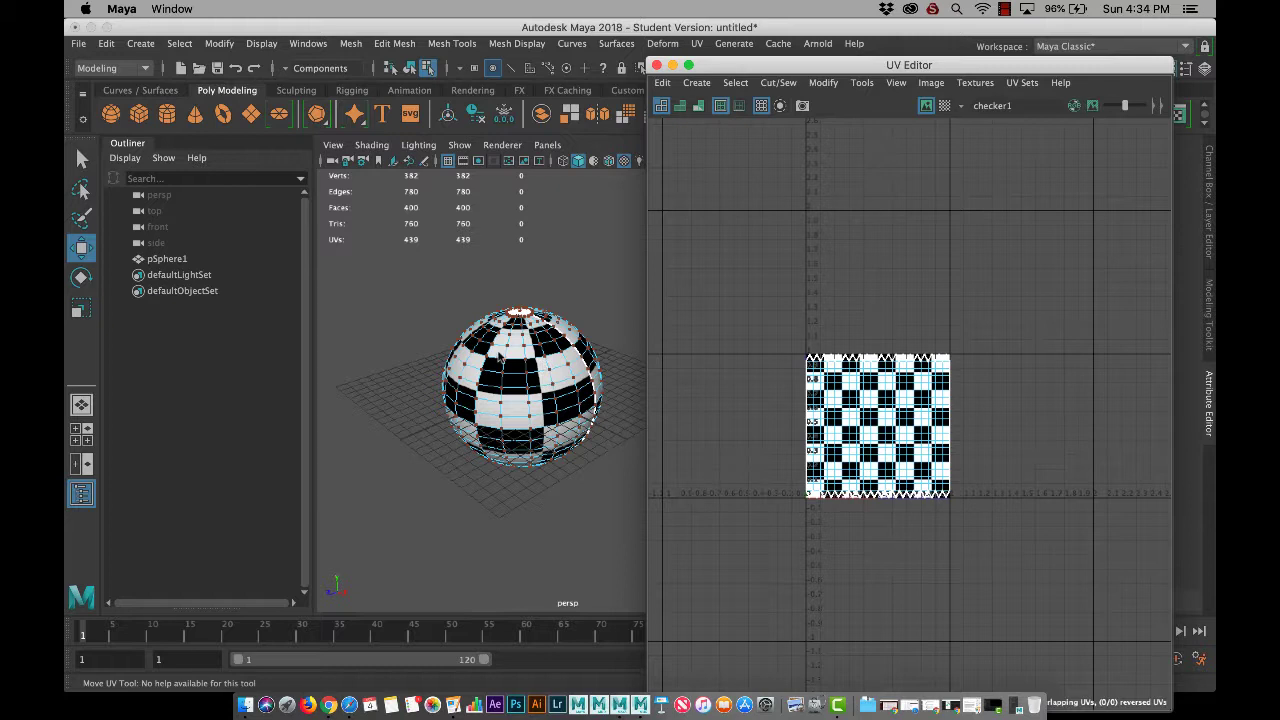
drag(740, 263, 961, 525)
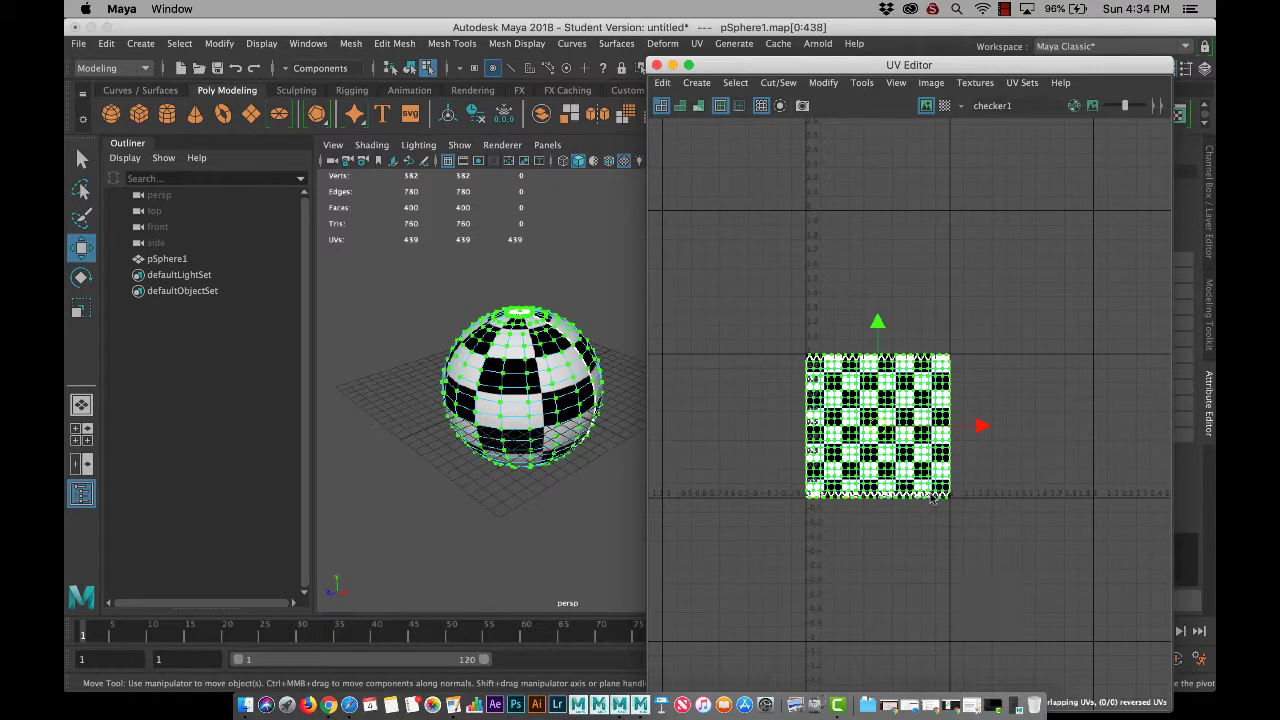
key(r)
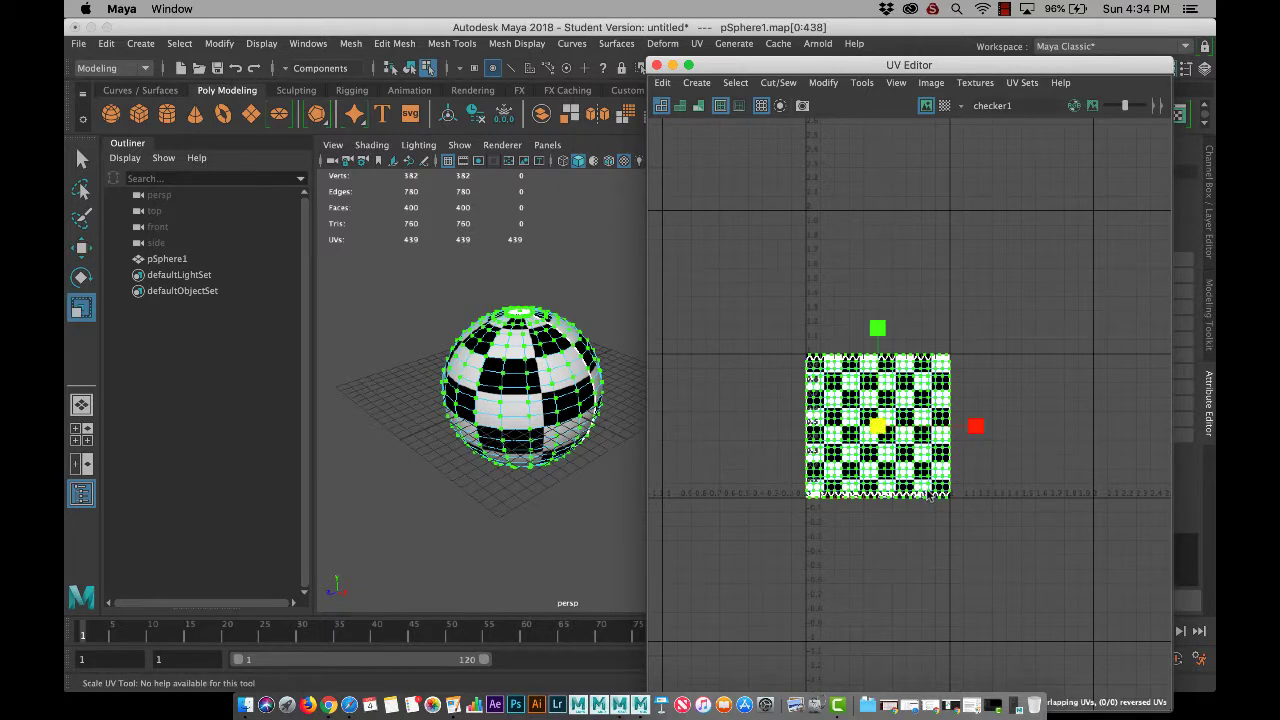
scroll(882, 497, up, 2)
scroll(882, 497, up, 1)
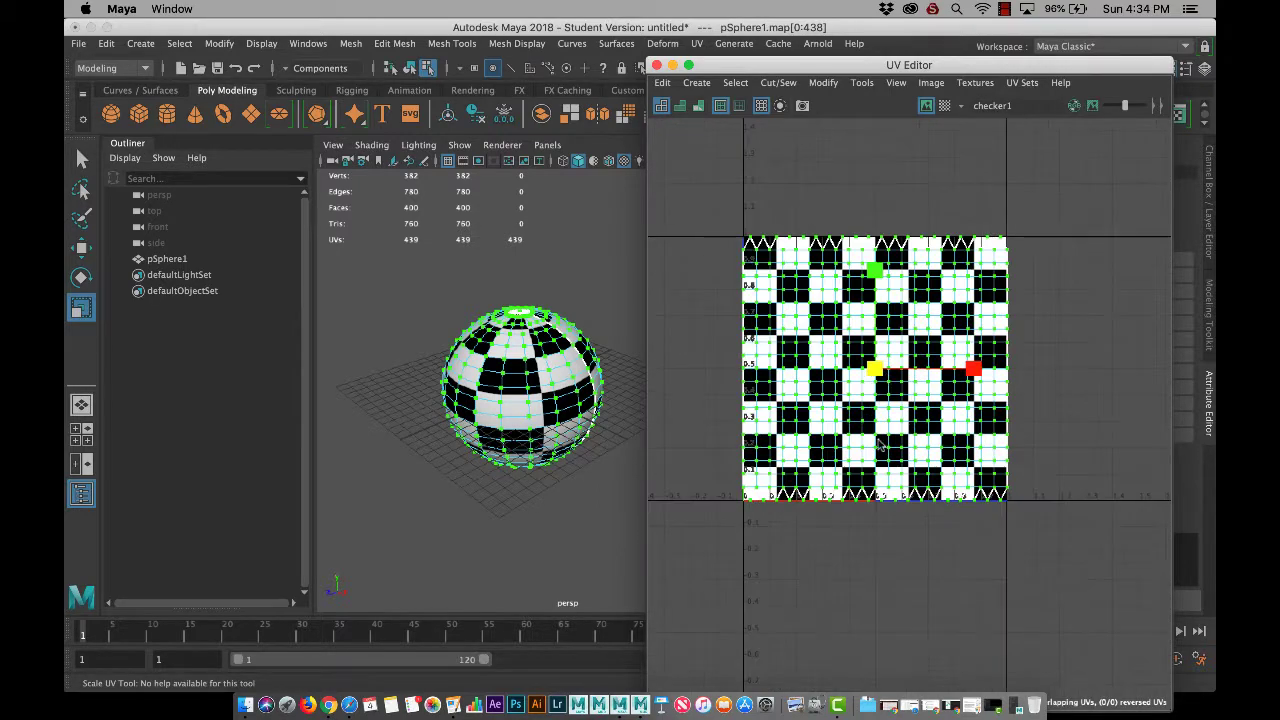
Step: Try scaling the whole UV layout down at the checker's centre and up beyond its edges, and undo both scalings
drag(875, 368, 806, 421)
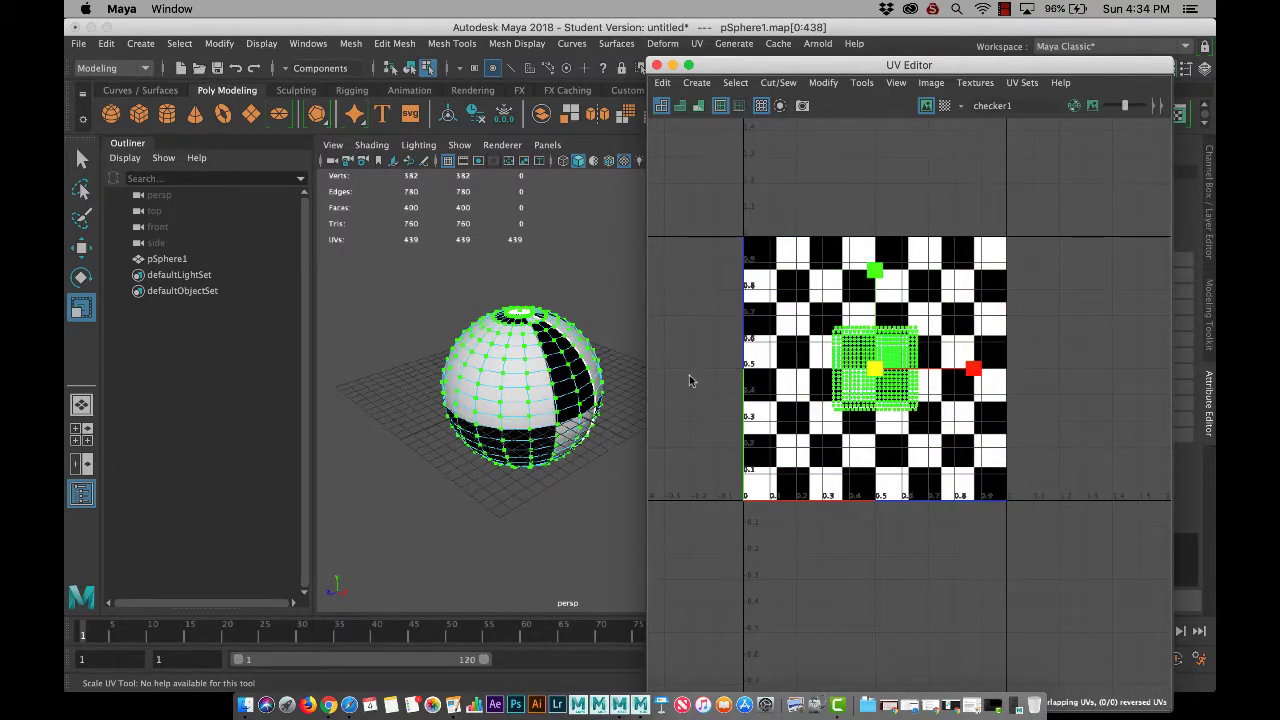
drag(877, 371, 1204, 343)
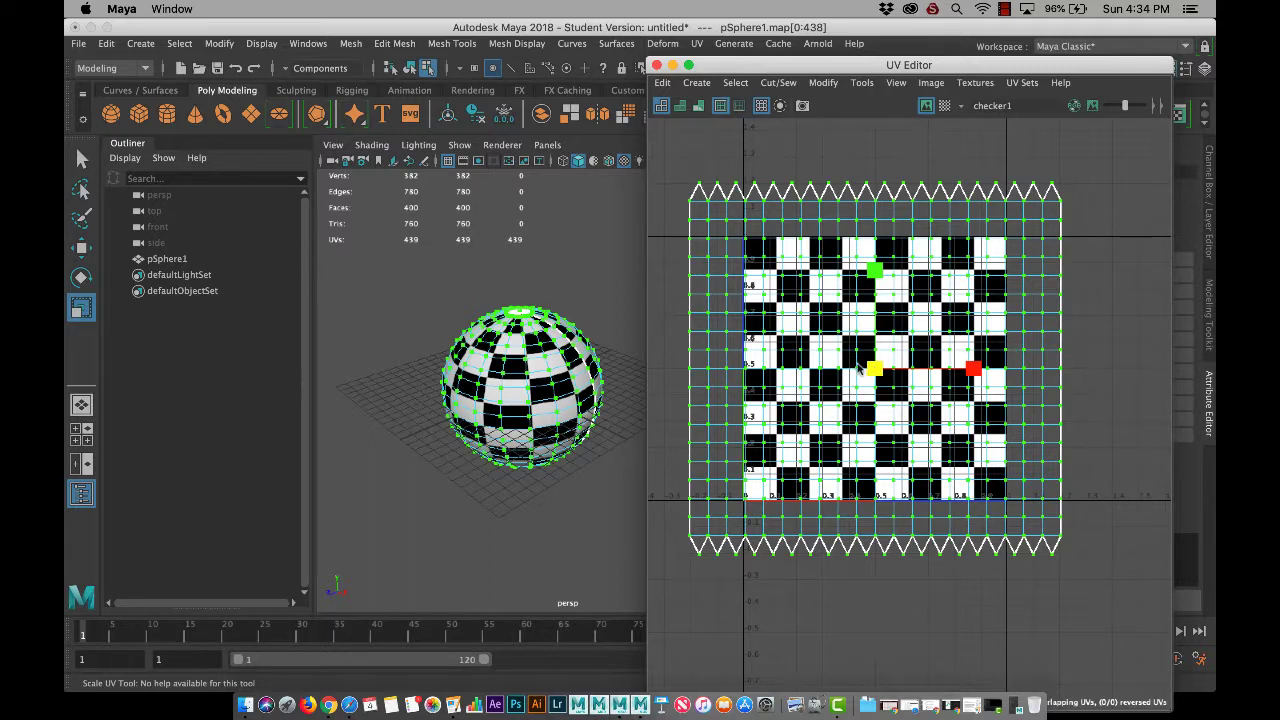
key(super+z)
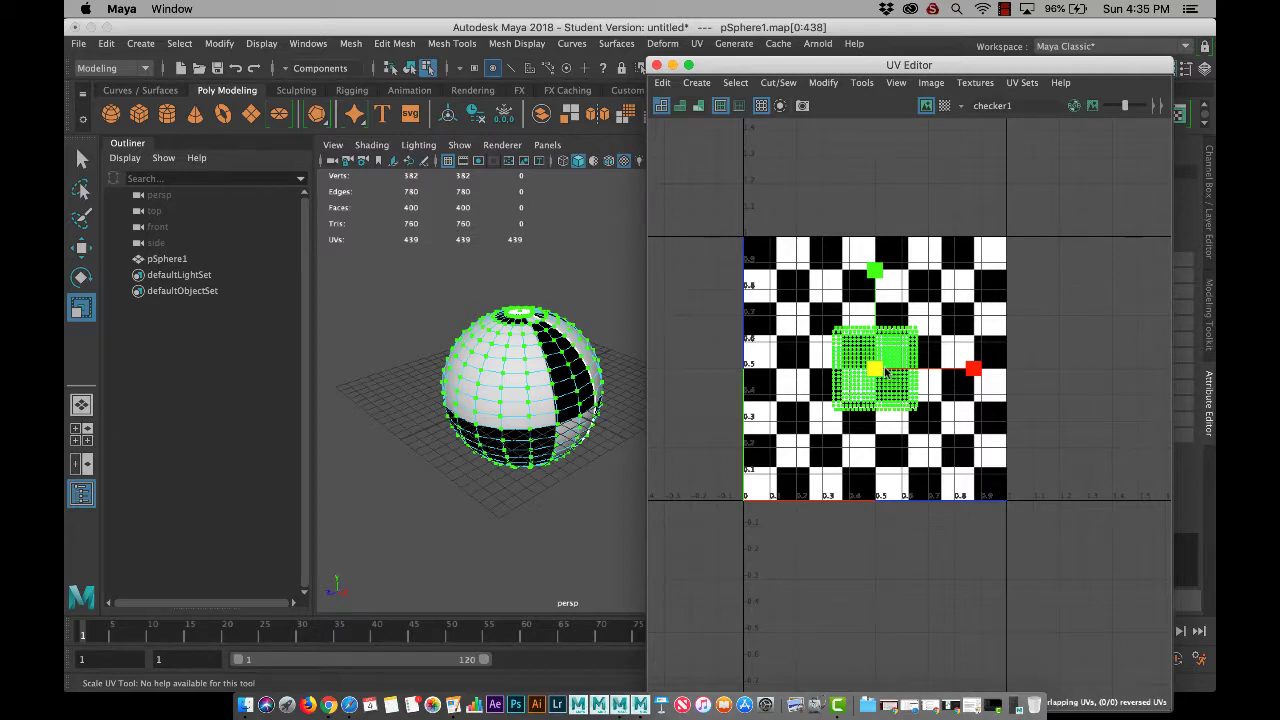
key(shift+z)
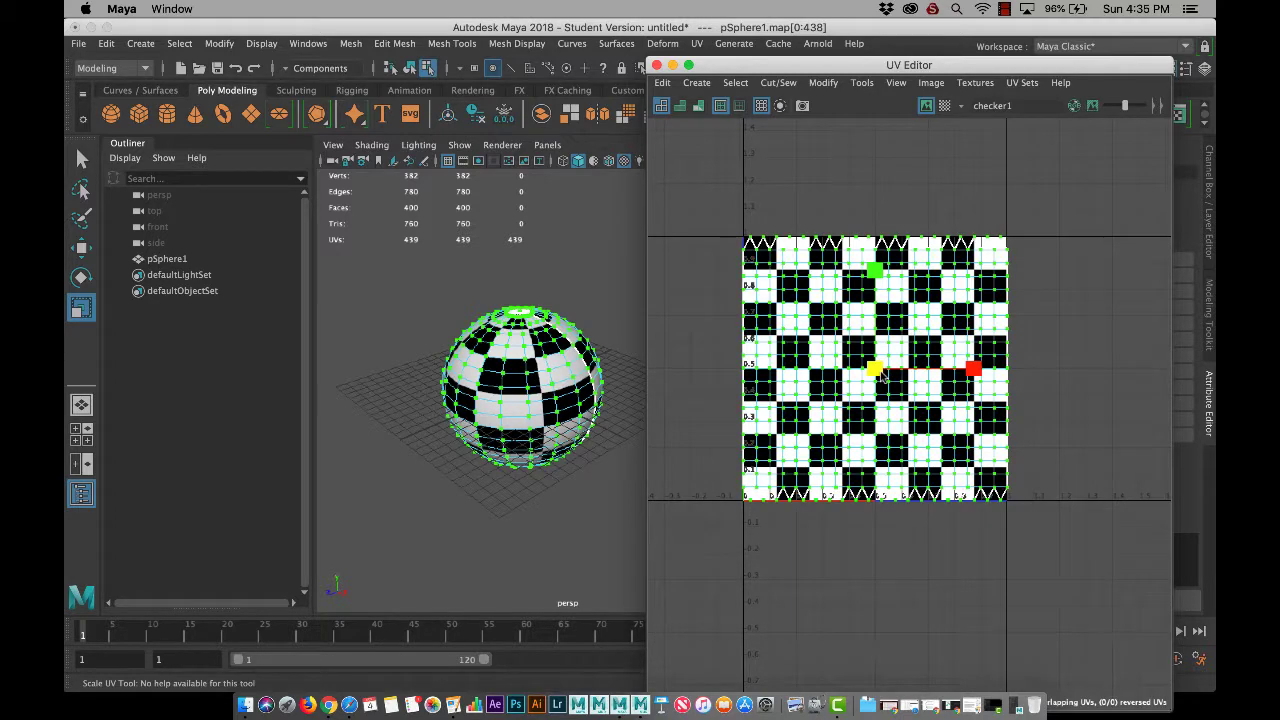
Step: Move the whole UV layout beyond the right edge of the checker image and back onto it
scroll(880, 375, down, 4)
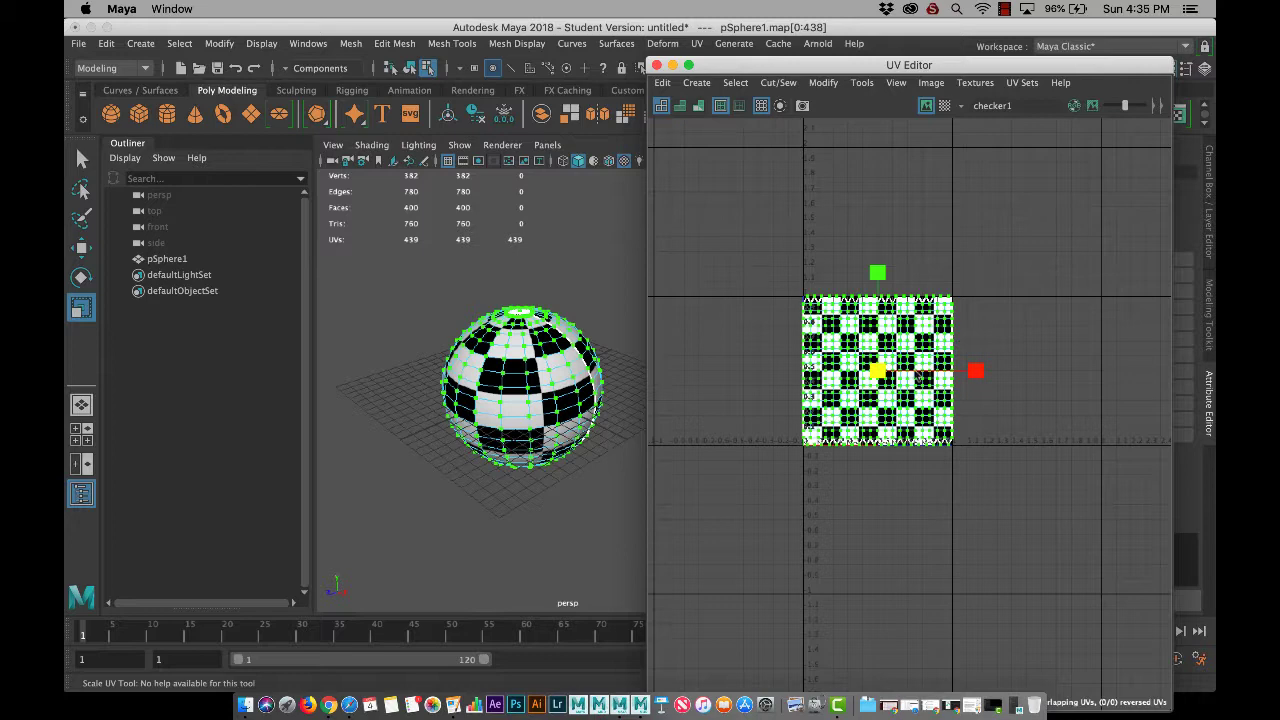
key(w)
drag(890, 377, 1047, 368)
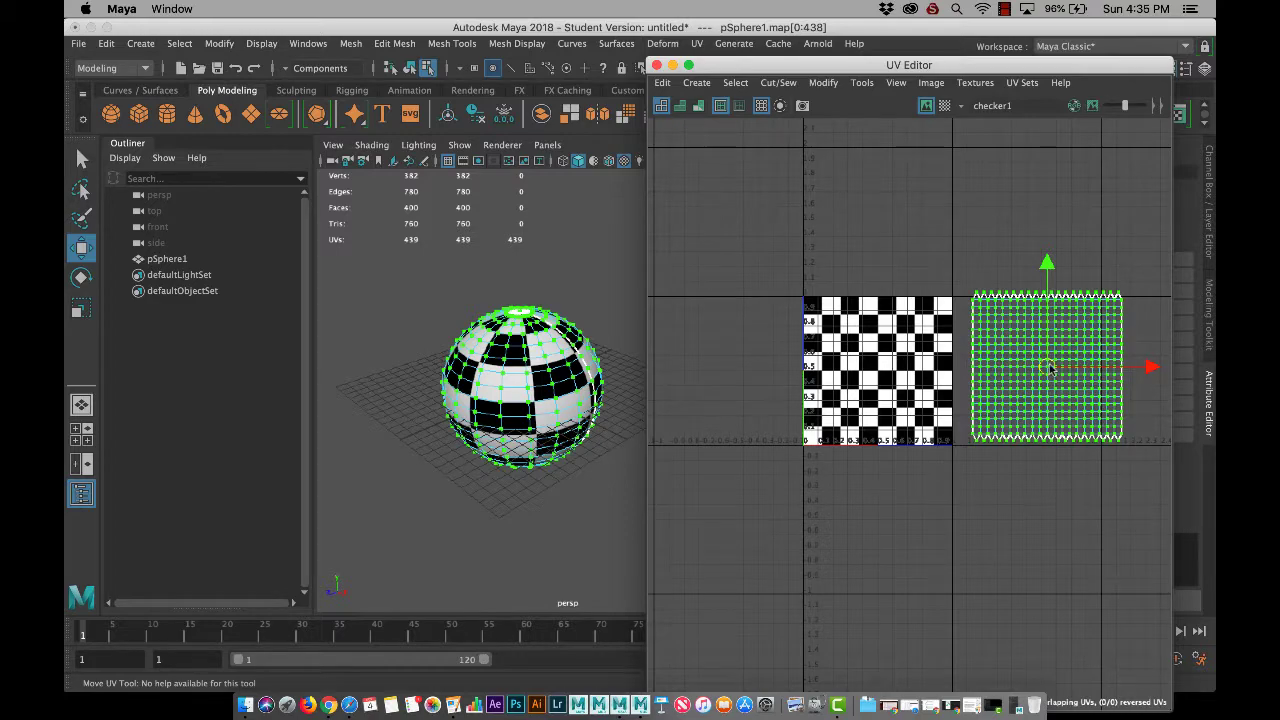
drag(1047, 368, 880, 375)
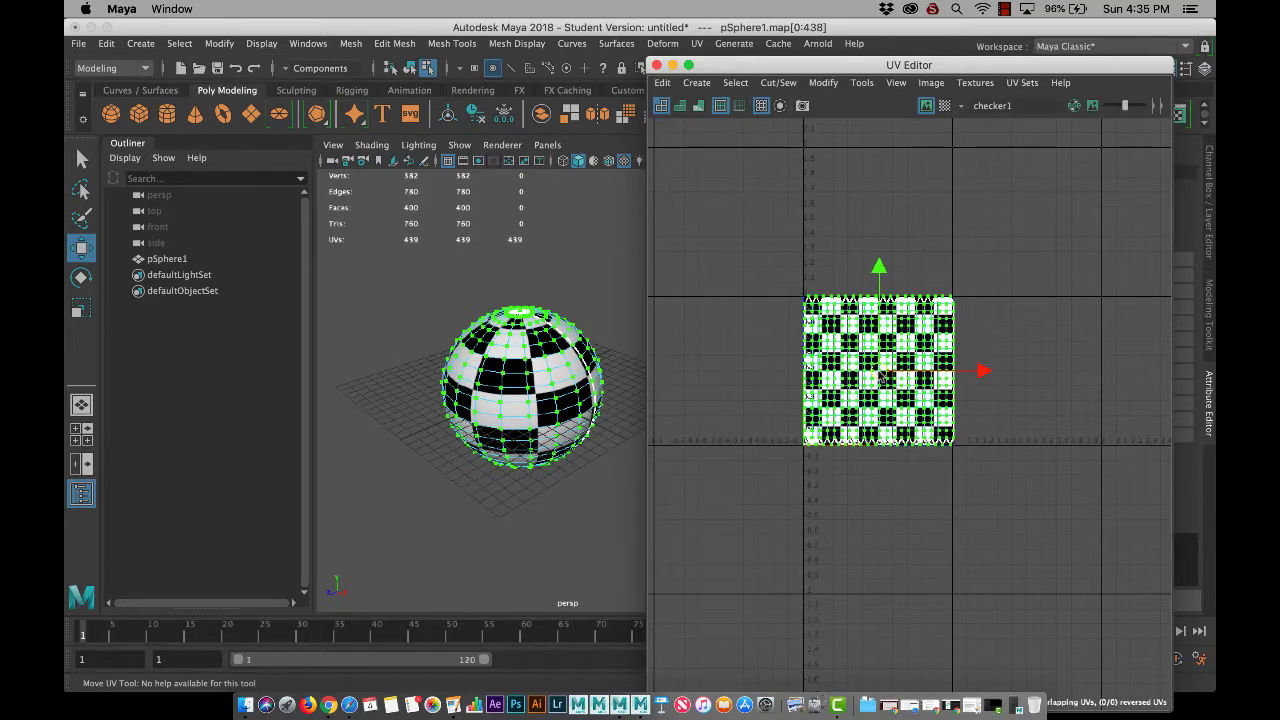
Step: Scale the whole UV layout down to about a third of the checker image's width and reposition it near the image's centre
scroll(881, 373, up, 5)
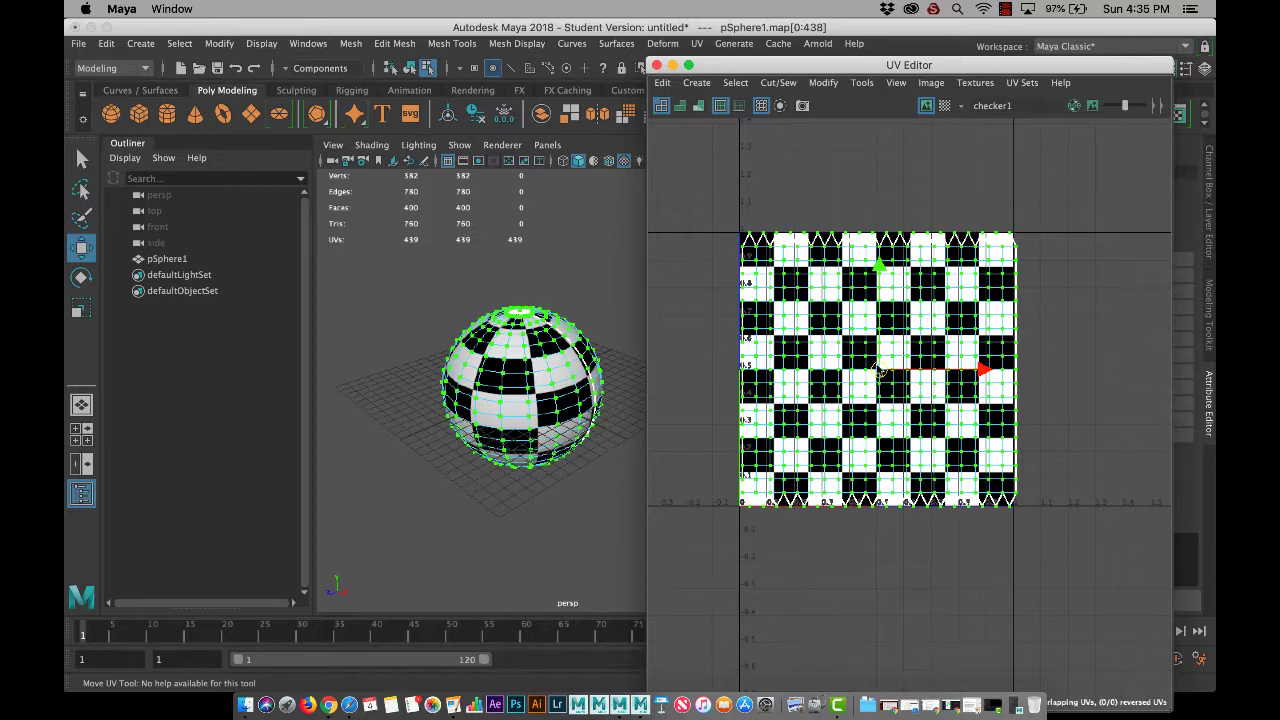
key(r)
drag(879, 370, 790, 460)
key(w)
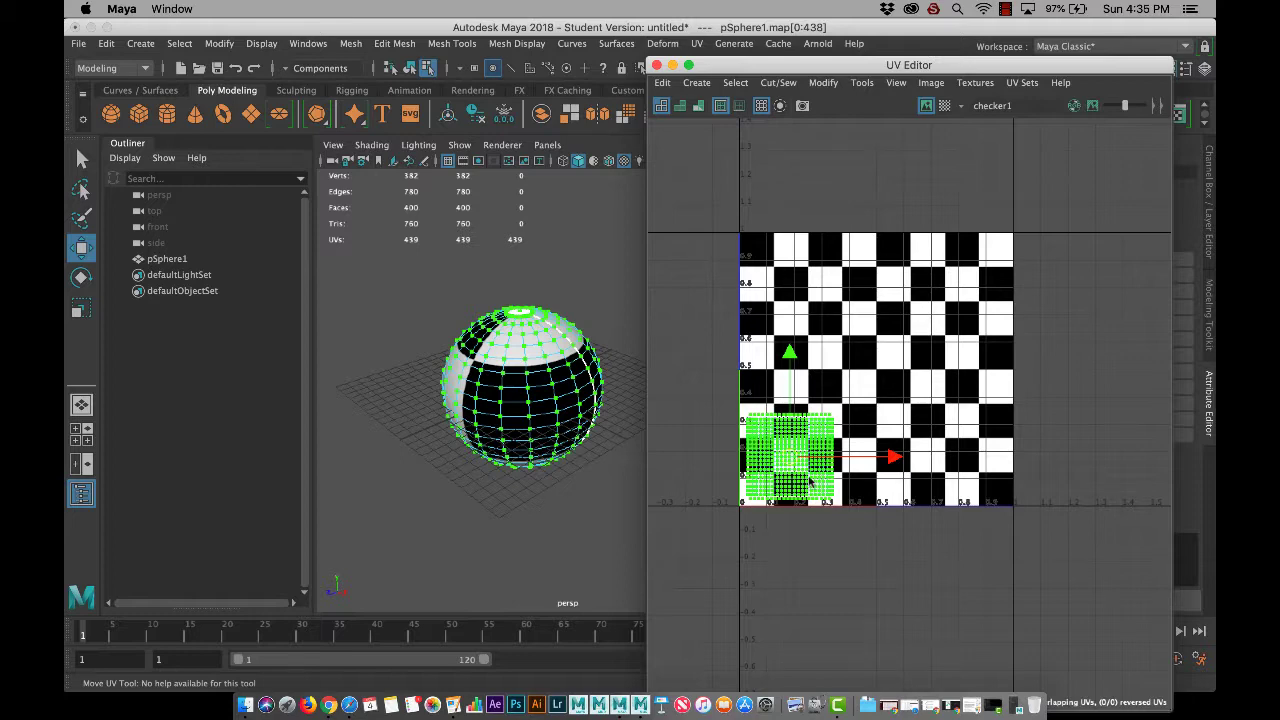
drag(790, 462, 885, 348)
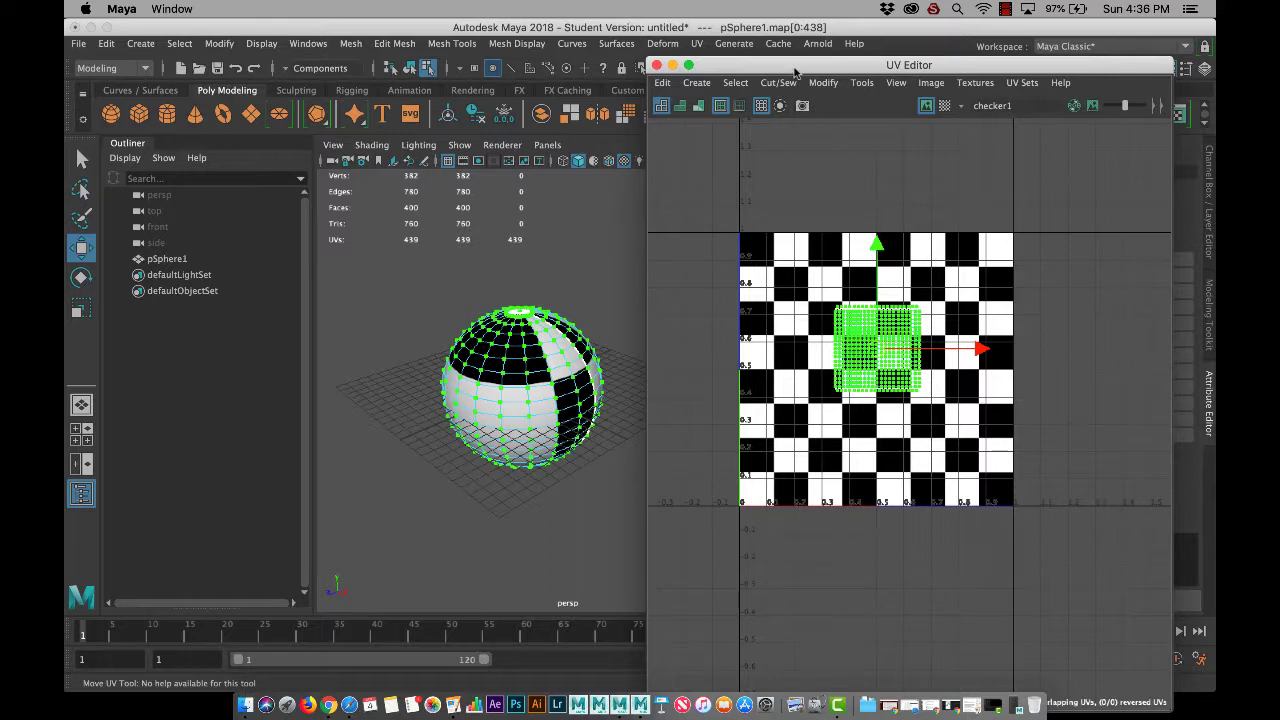
Step: Uncover more of the viewport and enlarge the UV layout to about three quarters of the checker image's width
drag(787, 69, 813, 76)
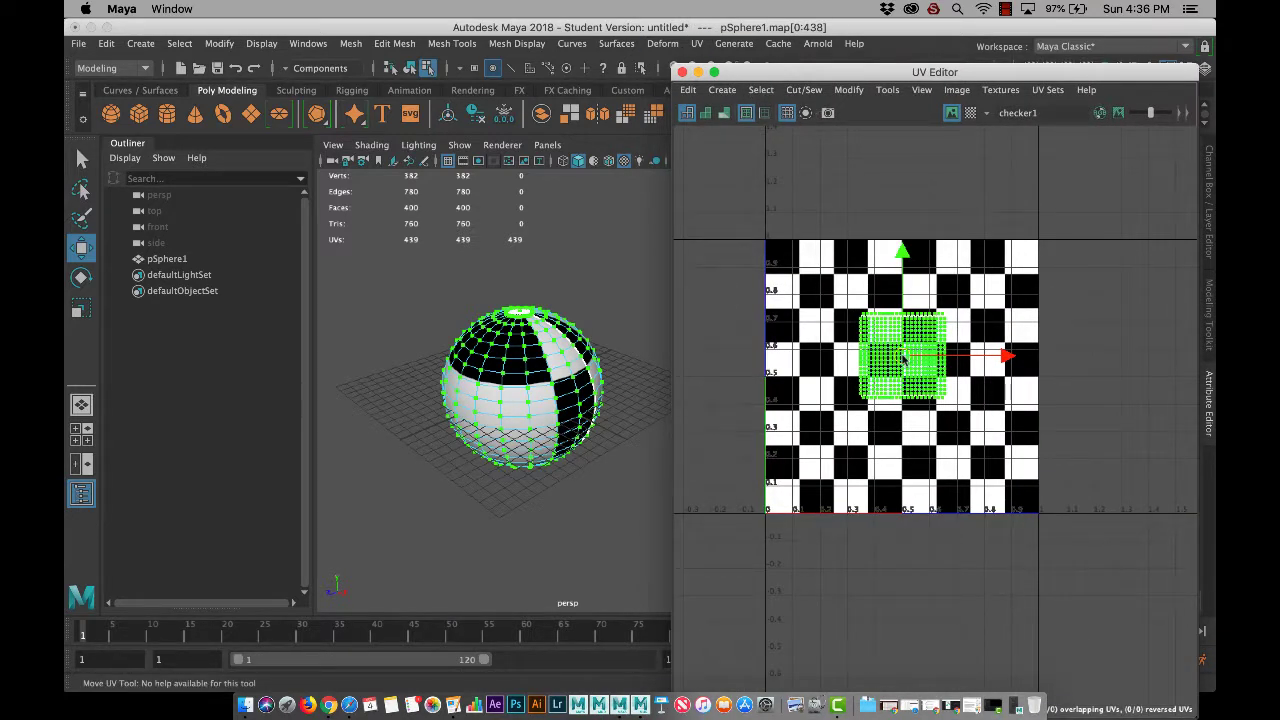
key(r)
drag(903, 357, 1033, 333)
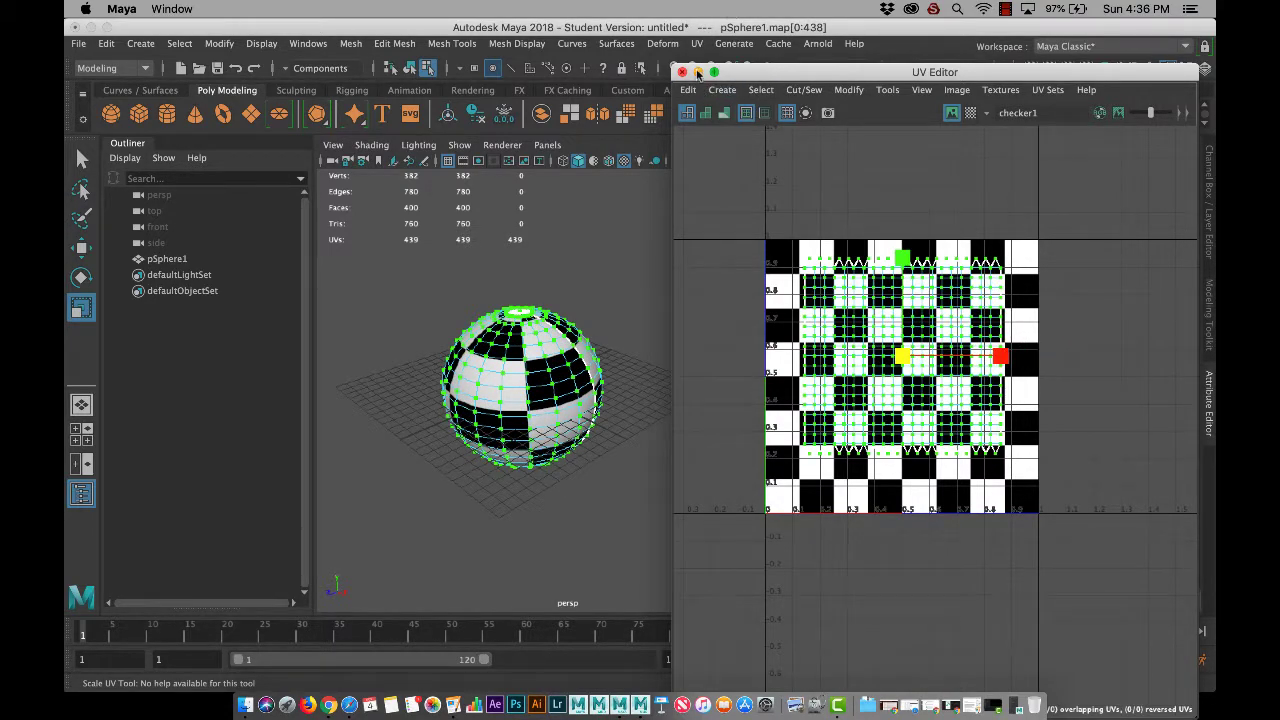
Step: Minimize the UV Editor, return the sphere to object mode and deselect it to inspect the checker pattern around its pole
click(698, 72)
alt+drag(654, 346, 695, 402)
click(695, 402)
scroll(671, 468, up, 5)
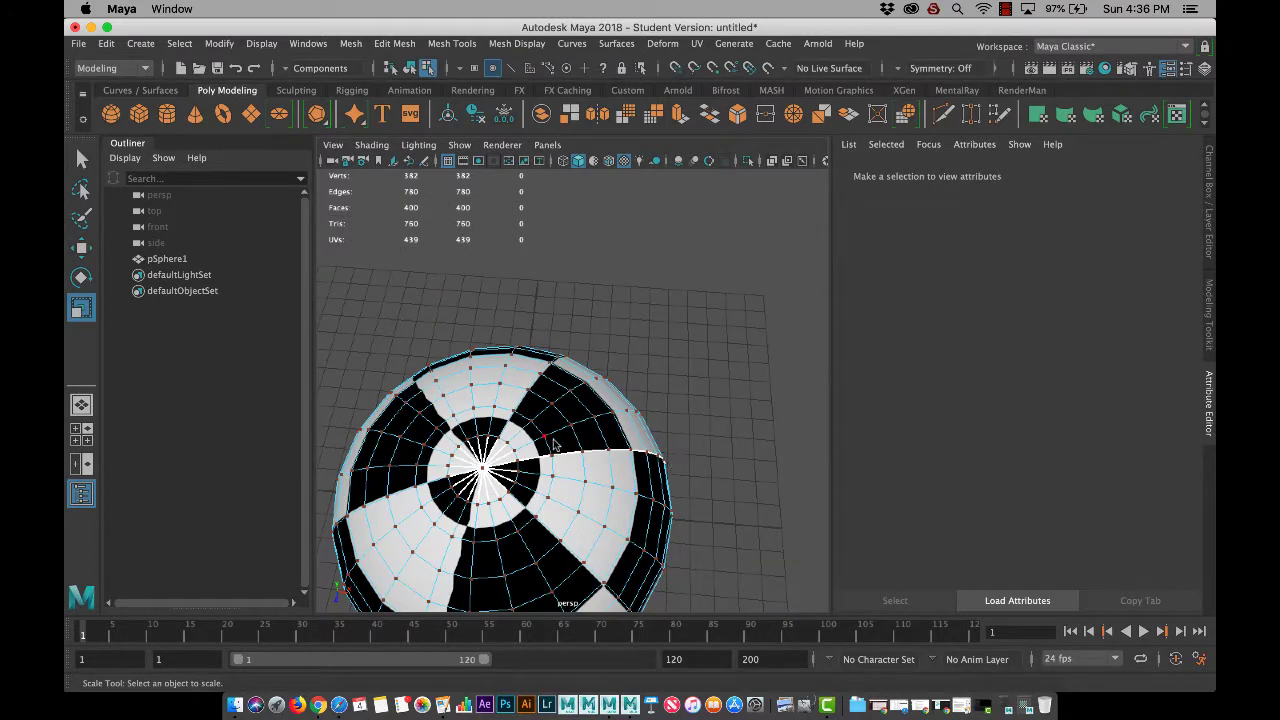
right_drag(554, 438, 637, 247)
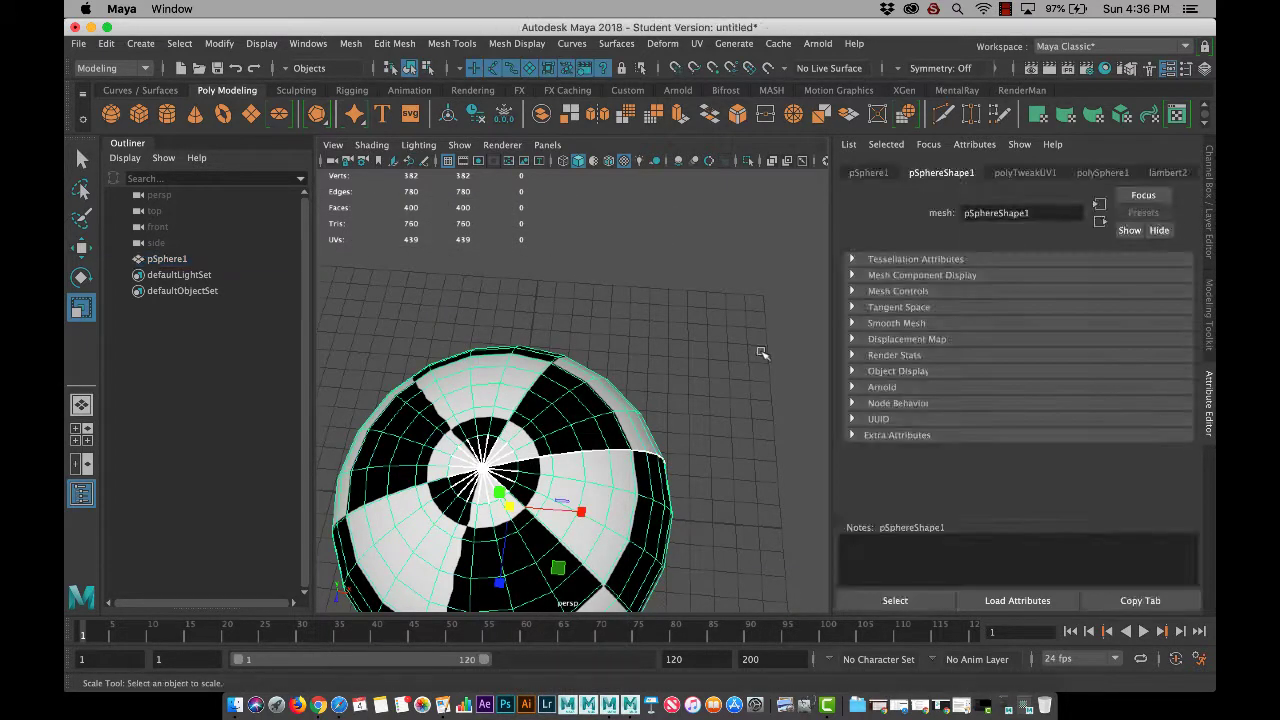
click(752, 484)
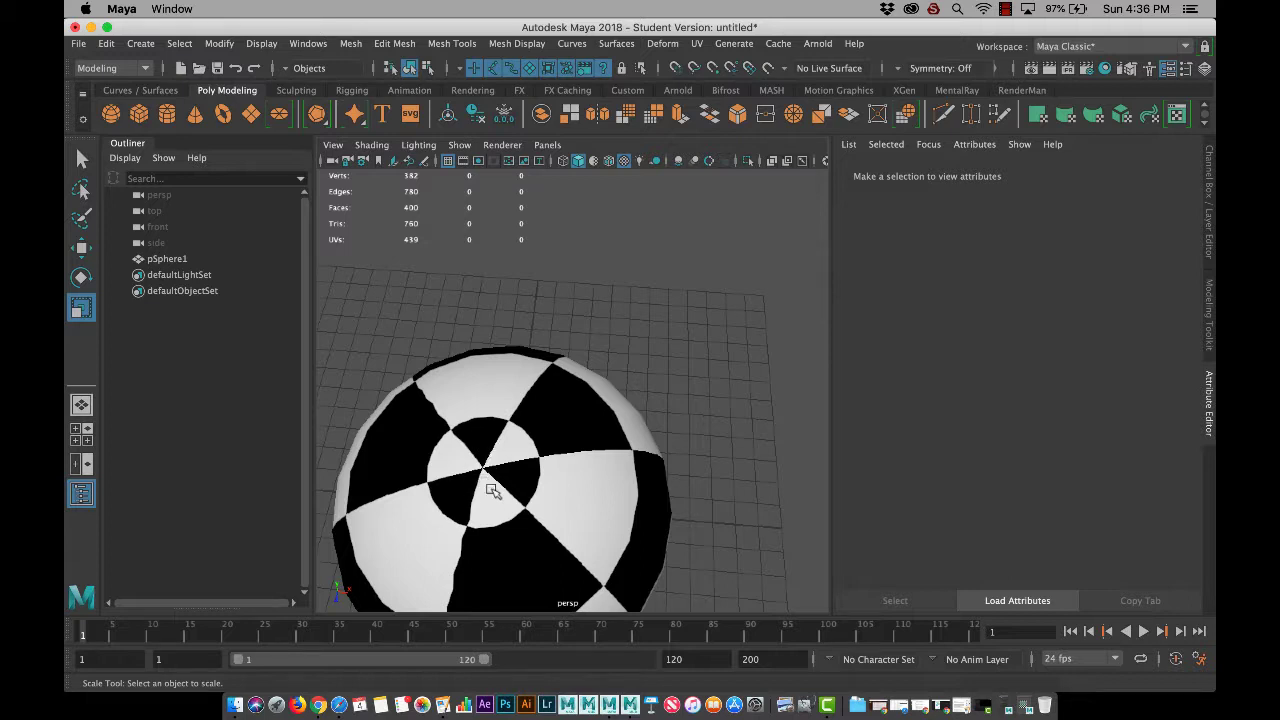
Step: Reselect the whole sphere as an object from a wider perspective view
scroll(652, 502, down, 10)
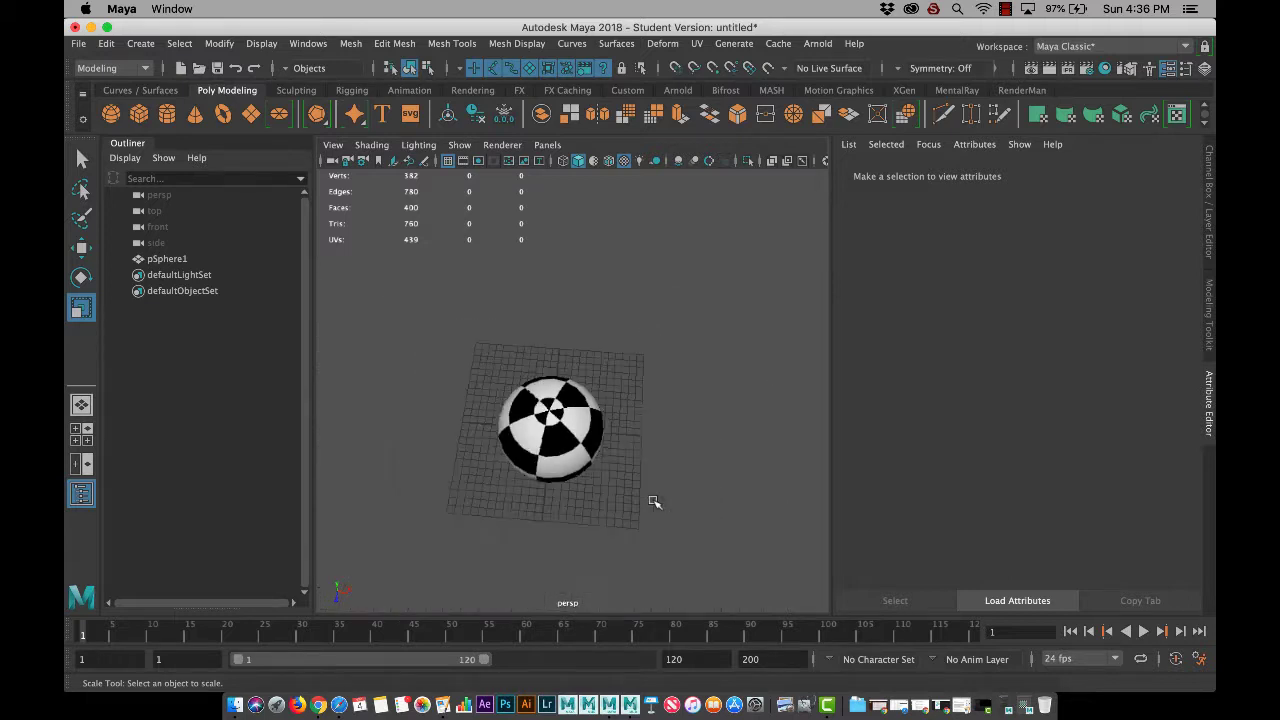
scroll(637, 471, up, 3)
alt+drag(637, 471, 592, 425)
click(592, 425)
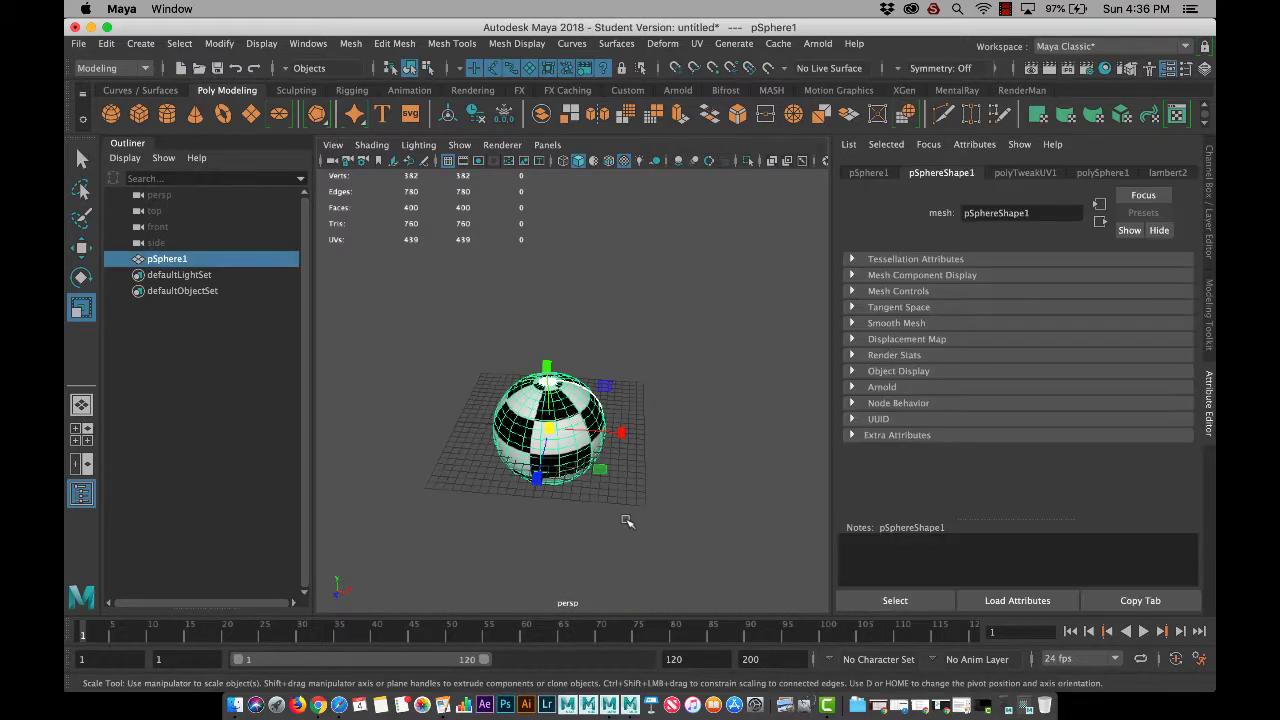
Step: Apply a planar UV projection to the whole sphere
alt+middle_drag(696, 548, 703, 451)
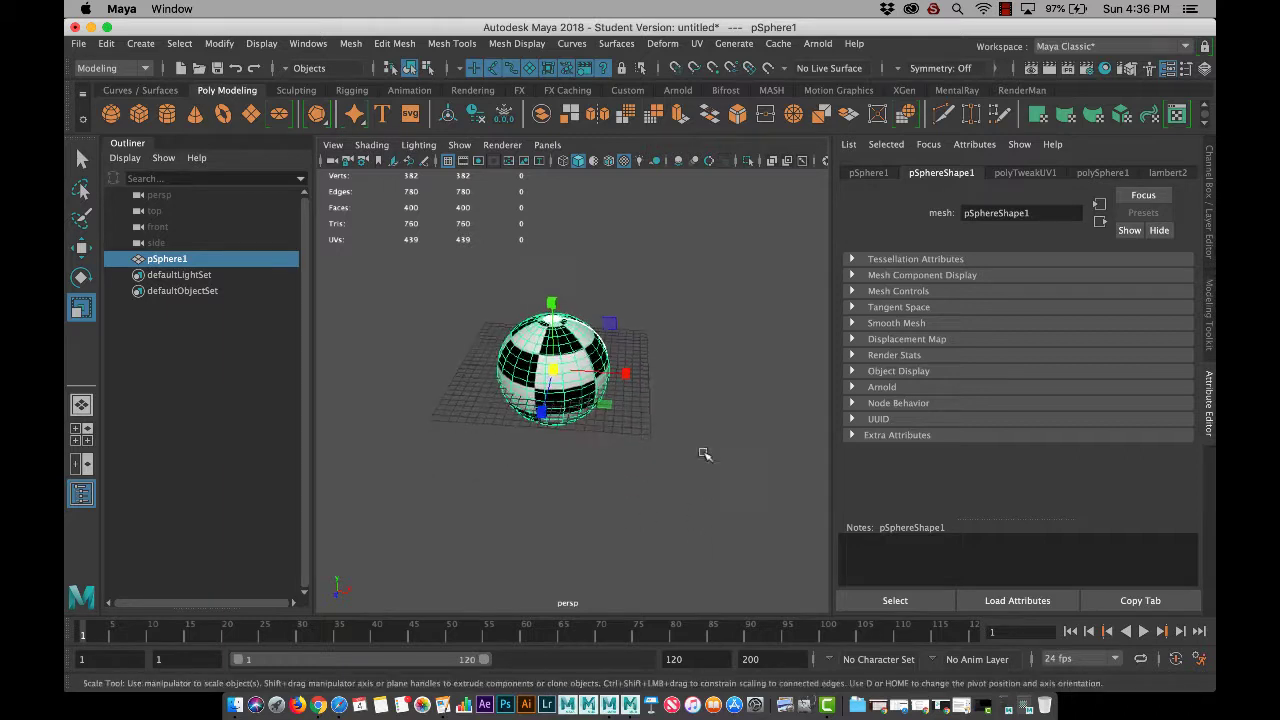
click(696, 44)
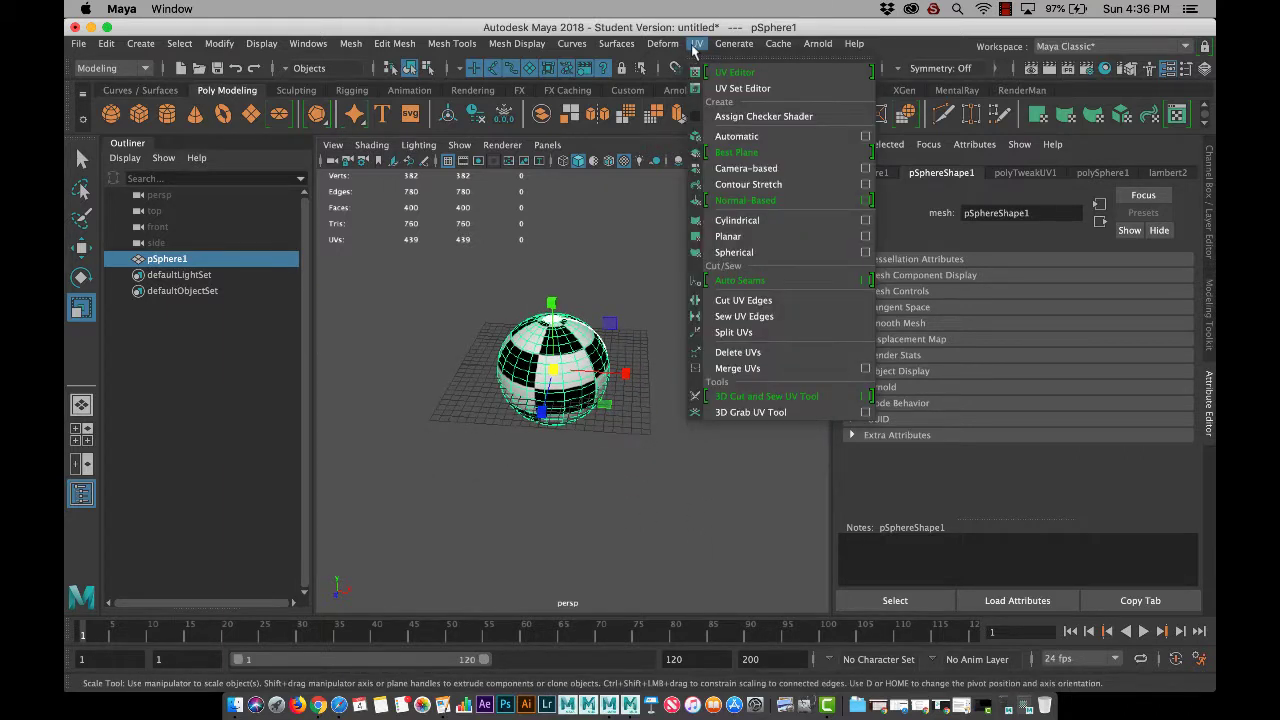
click(716, 237)
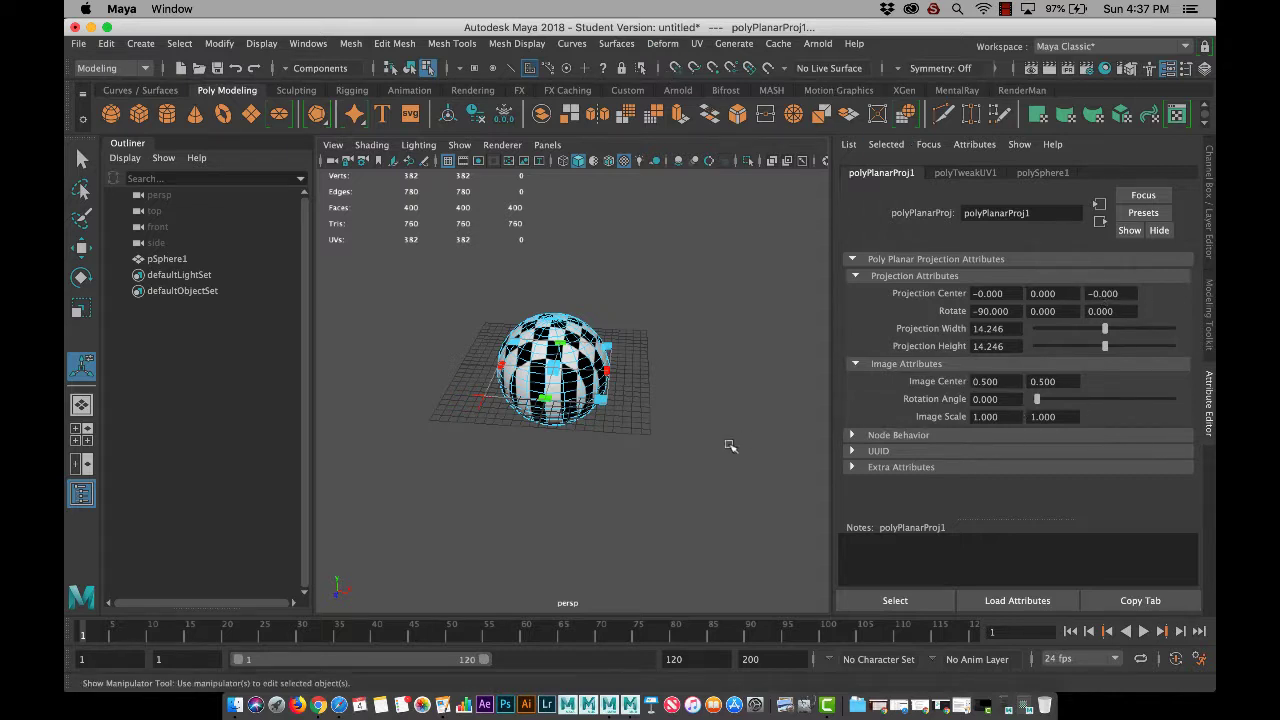
Step: Set the planar projection's rotation to 90, 90 and 90 on X, Y and Z
alt+drag(671, 406, 685, 476)
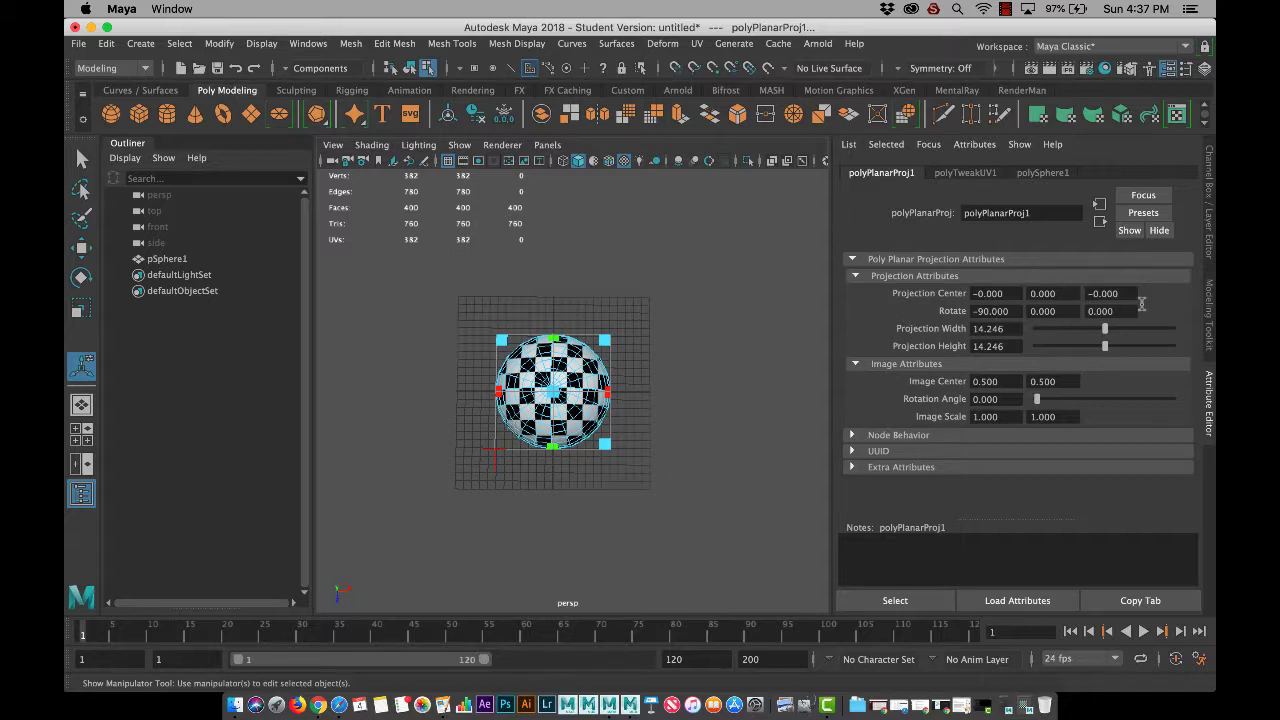
click(985, 311)
text(90)
key(Return)
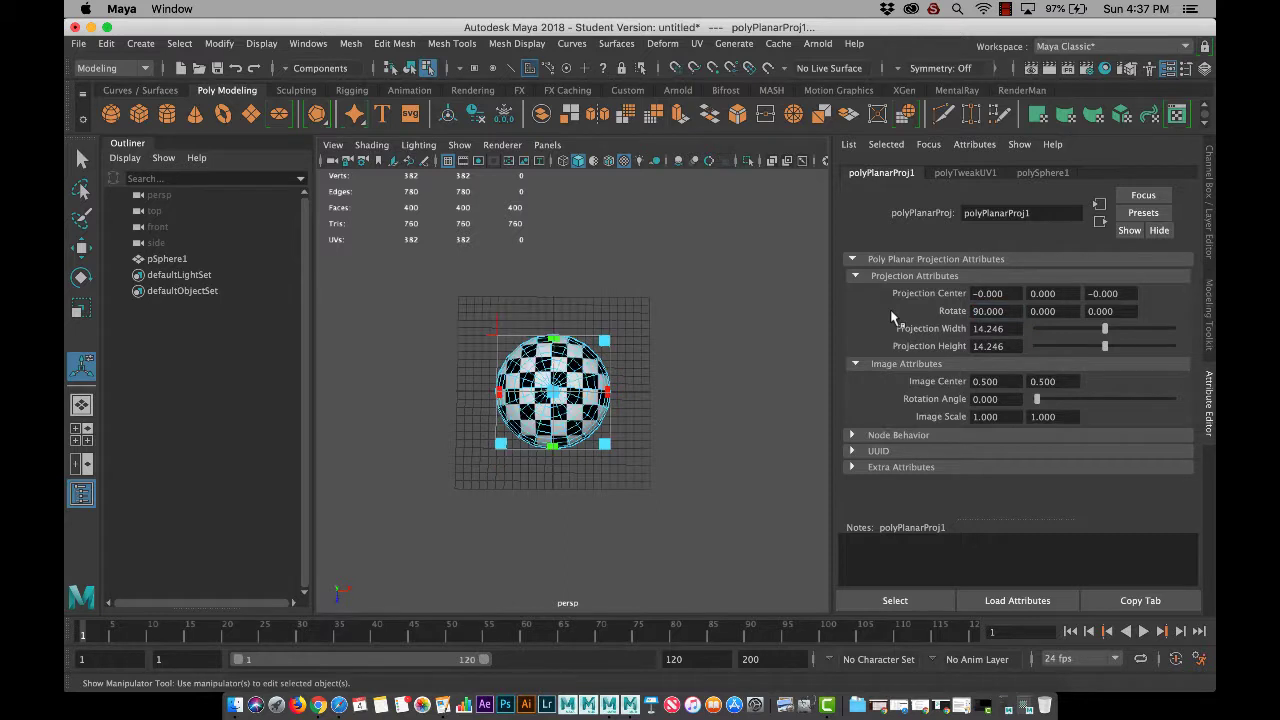
click(1045, 311)
text(90)
key(Return)
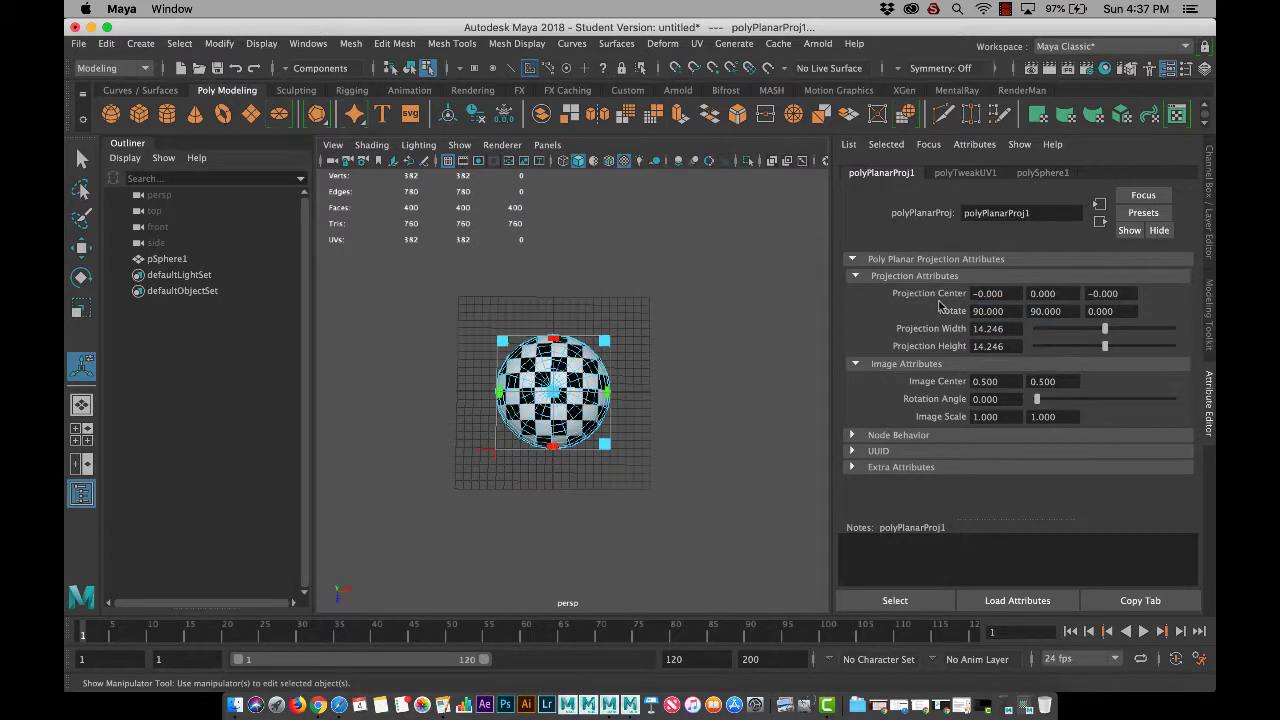
click(1100, 311)
text(90)
key(Return)
Step: Examine the checker pattern from the projection's front and stretched side, including a trial change of the projection width that is undone
alt+drag(676, 430, 572, 360)
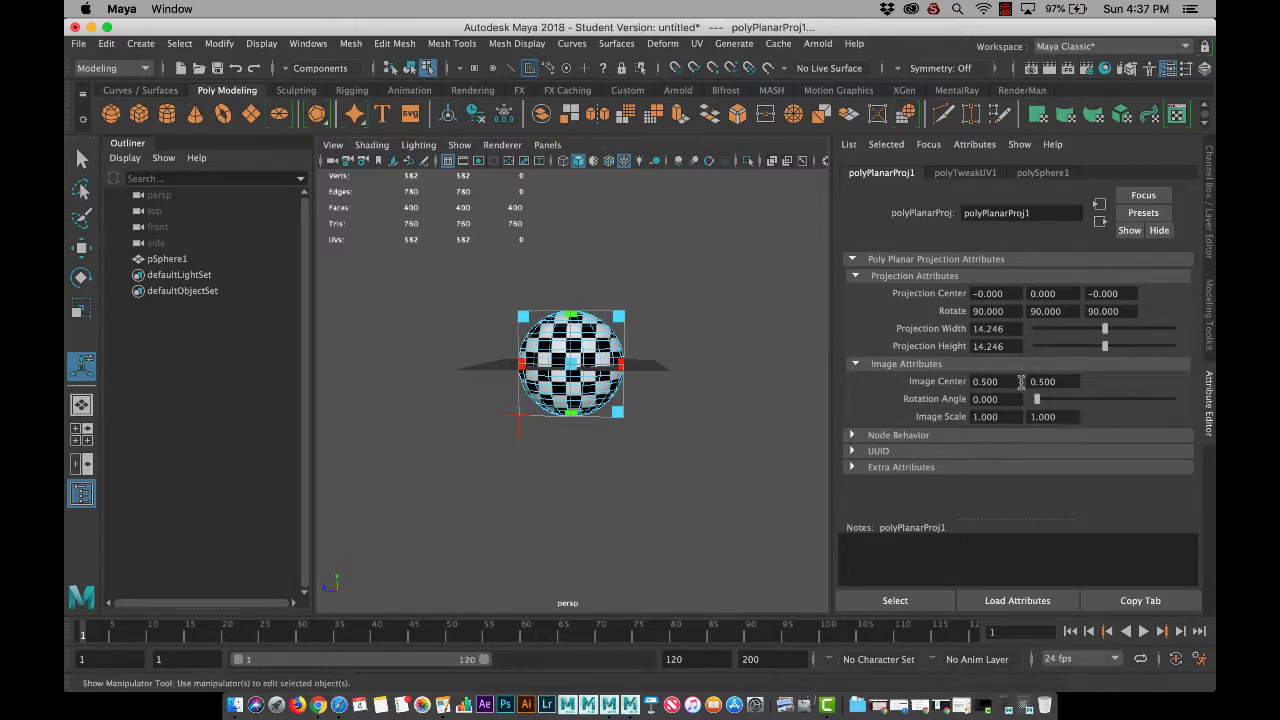
mouse_move(1105, 335)
mouse_down()
mouse_move(1085, 334)
mouse_move(1114, 331)
mouse_up()
key(ctrl+z)
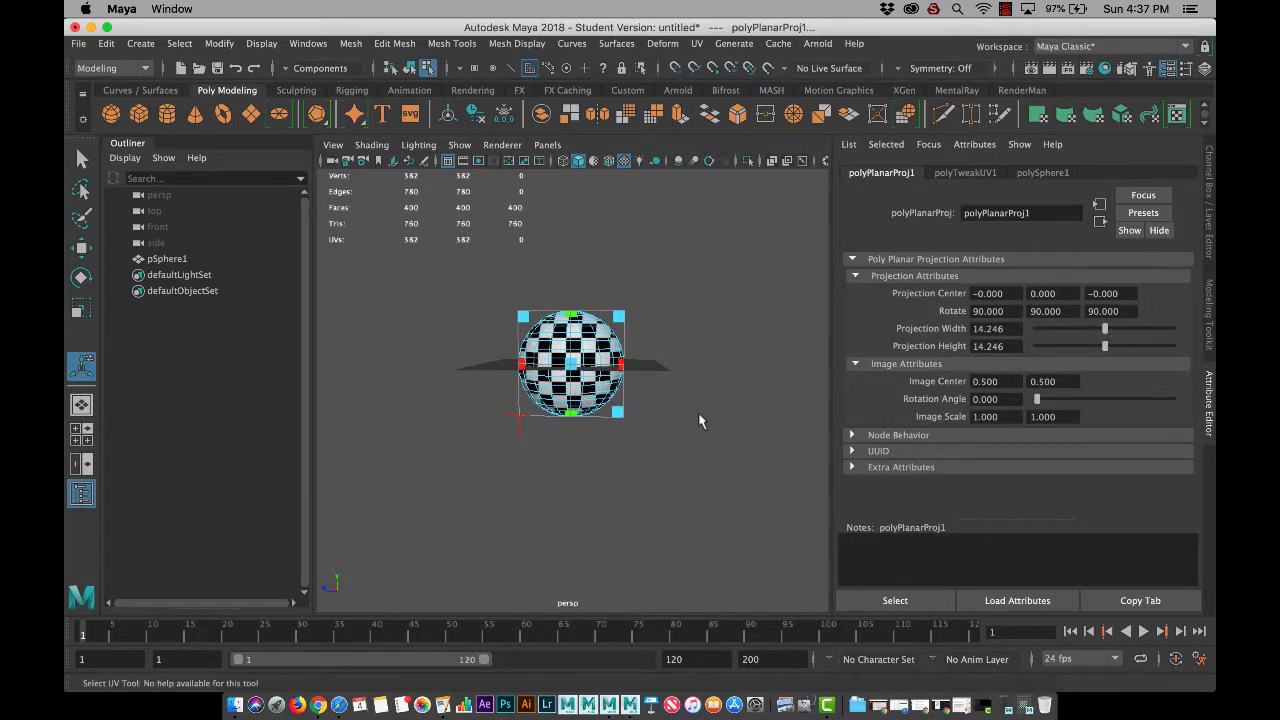
scroll(697, 417, up, 5)
alt+middle_drag(714, 374, 729, 418)
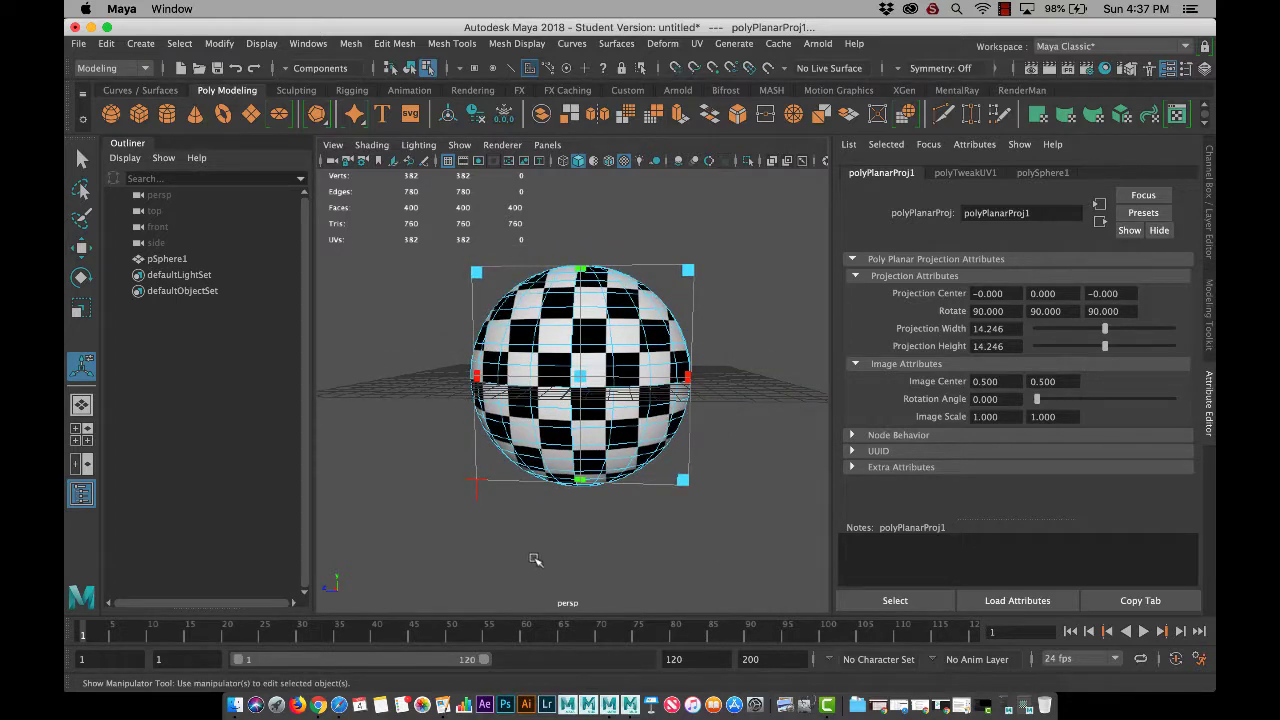
alt+drag(414, 520, 617, 517)
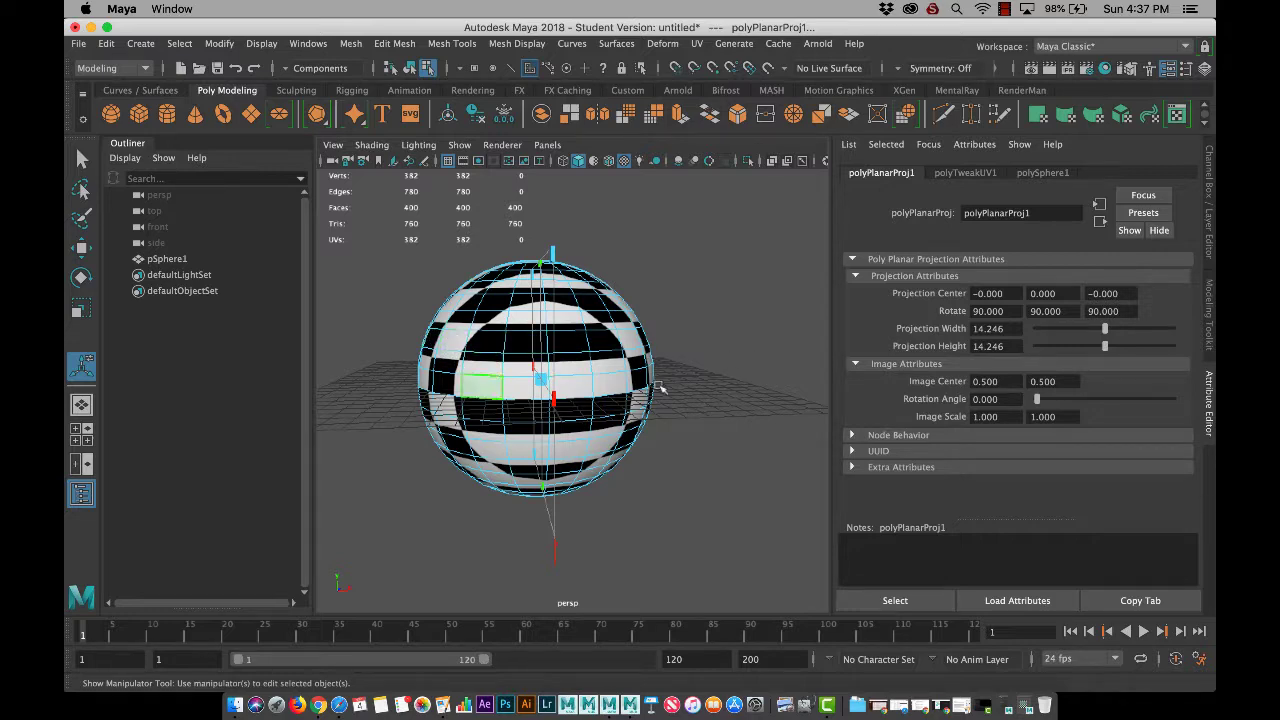
alt+drag(430, 498, 525, 420)
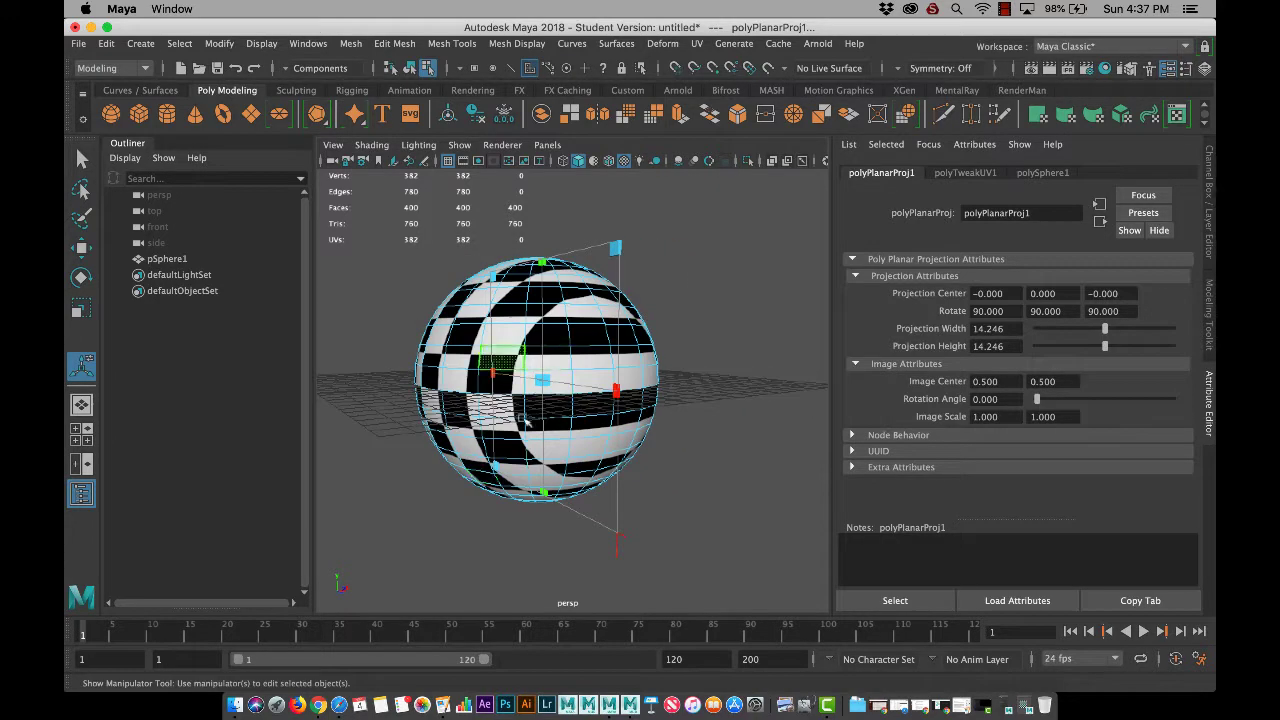
alt+drag(729, 440, 503, 441)
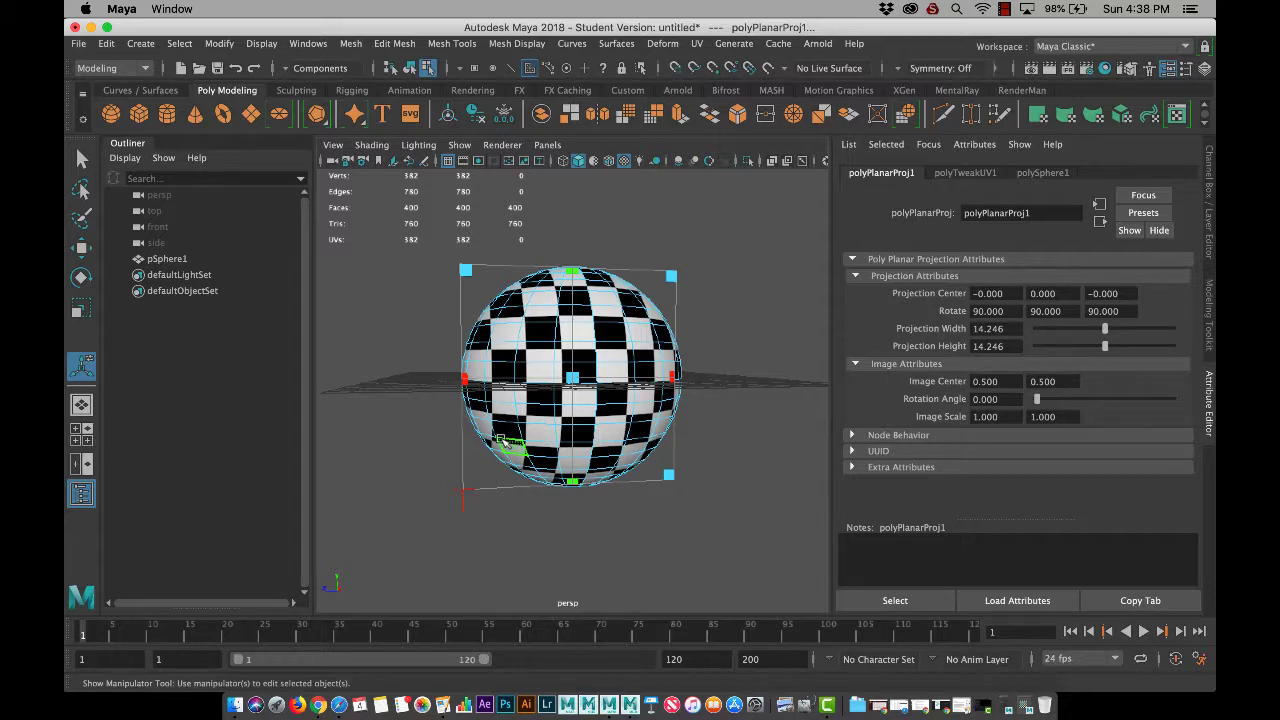
Step: Select the stretched-checker faces on the sphere's side facing +Z, building a six-column patch outward from the centre faces
alt+drag(402, 495, 569, 494)
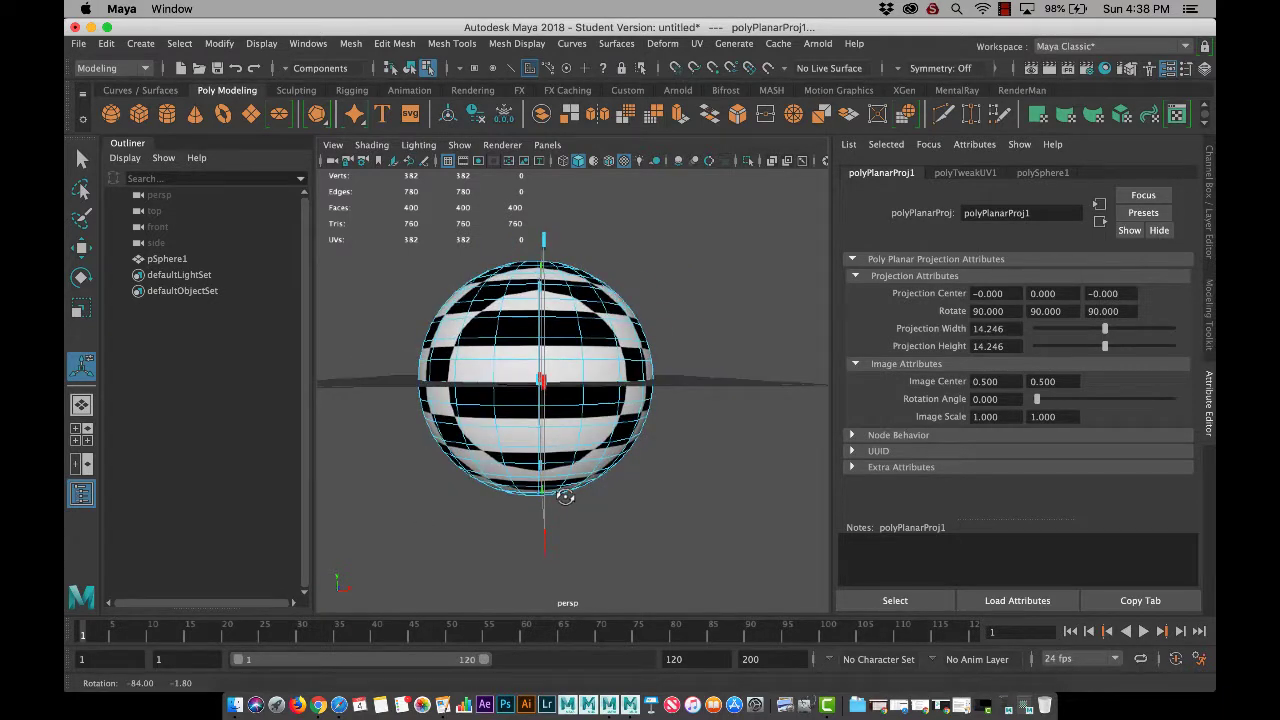
click(570, 352)
shift+click(570, 350)
shift+click(563, 325)
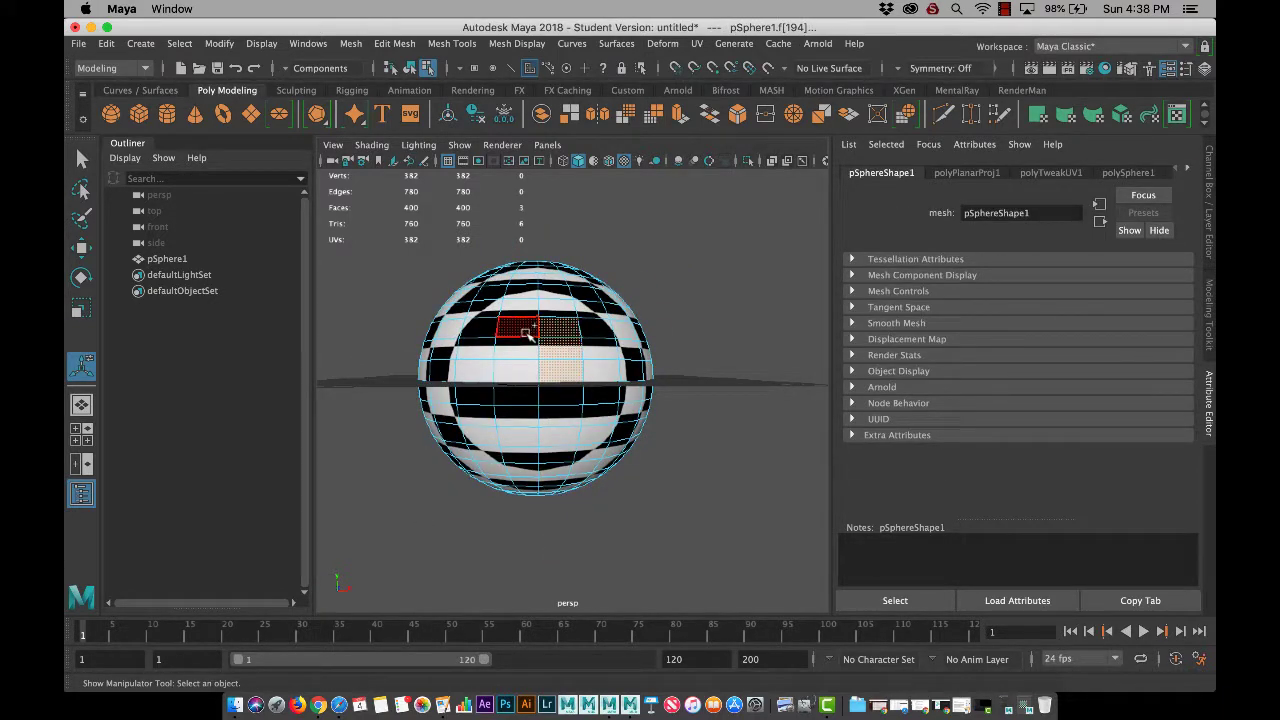
shift+click(525, 333)
shift+click(521, 349)
shift+click(522, 369)
shift+click(520, 398)
shift+click(520, 417)
shift+click(522, 437)
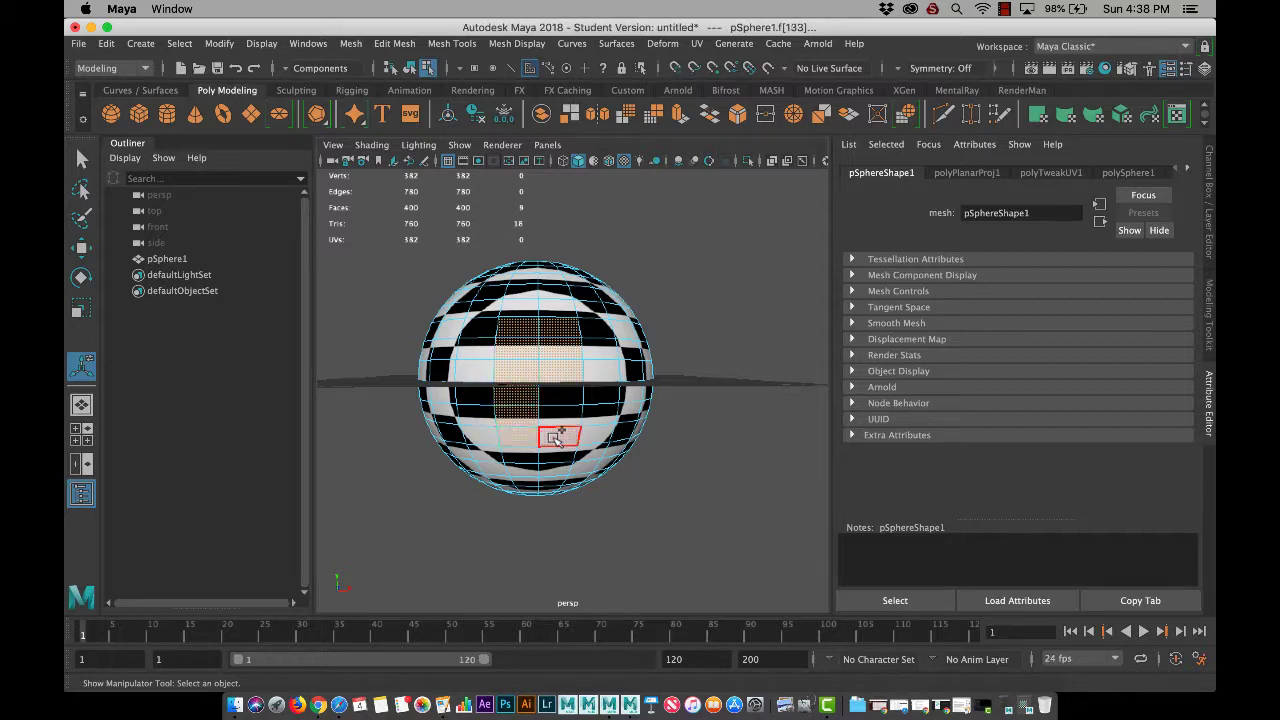
shift+click(560, 438)
shift+click(560, 420)
shift+click(563, 397)
shift+click(598, 350)
shift+click(595, 328)
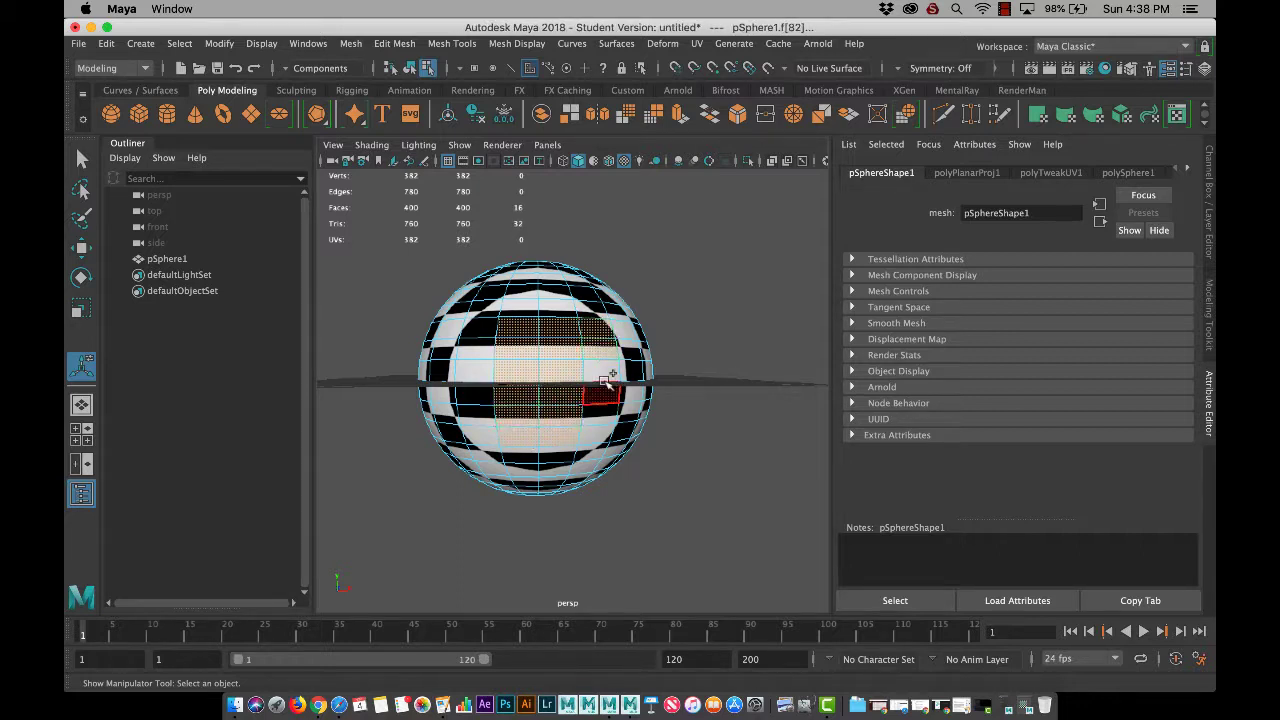
shift+click(604, 371)
shift+click(606, 394)
shift+click(606, 415)
shift+click(600, 436)
shift+click(484, 442)
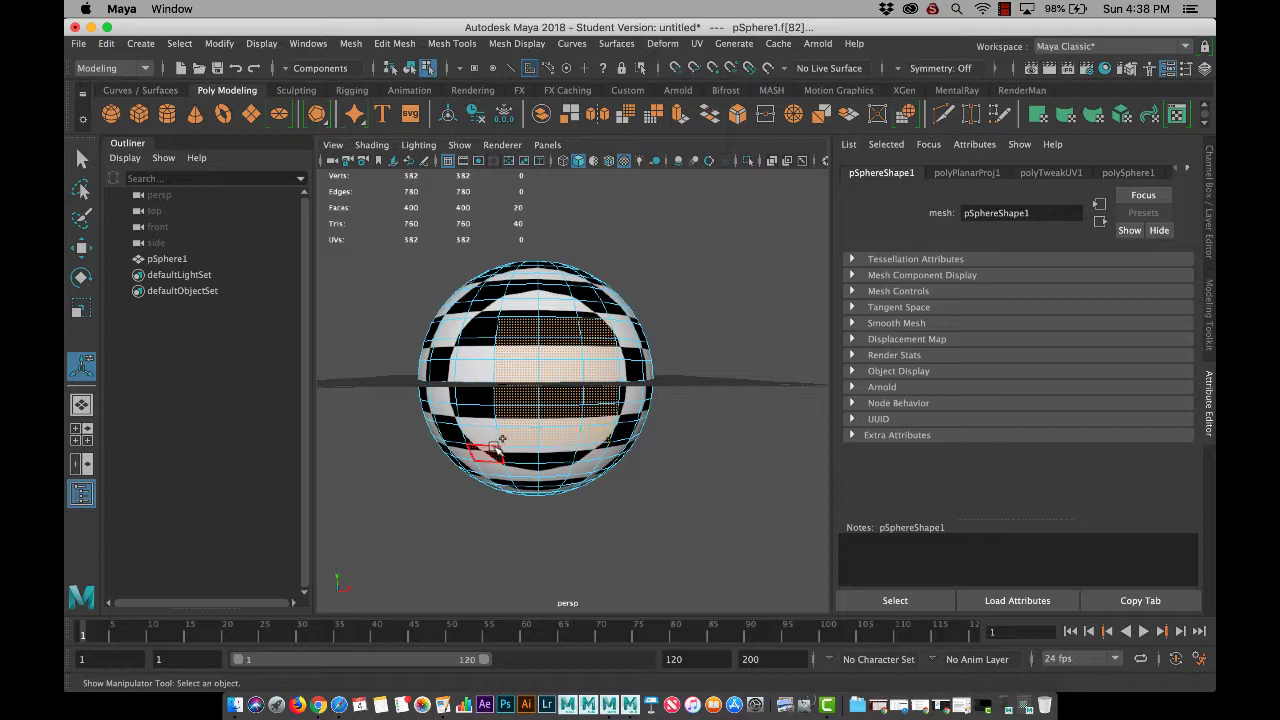
shift+click(480, 420)
shift+click(477, 396)
shift+click(477, 370)
shift+click(478, 348)
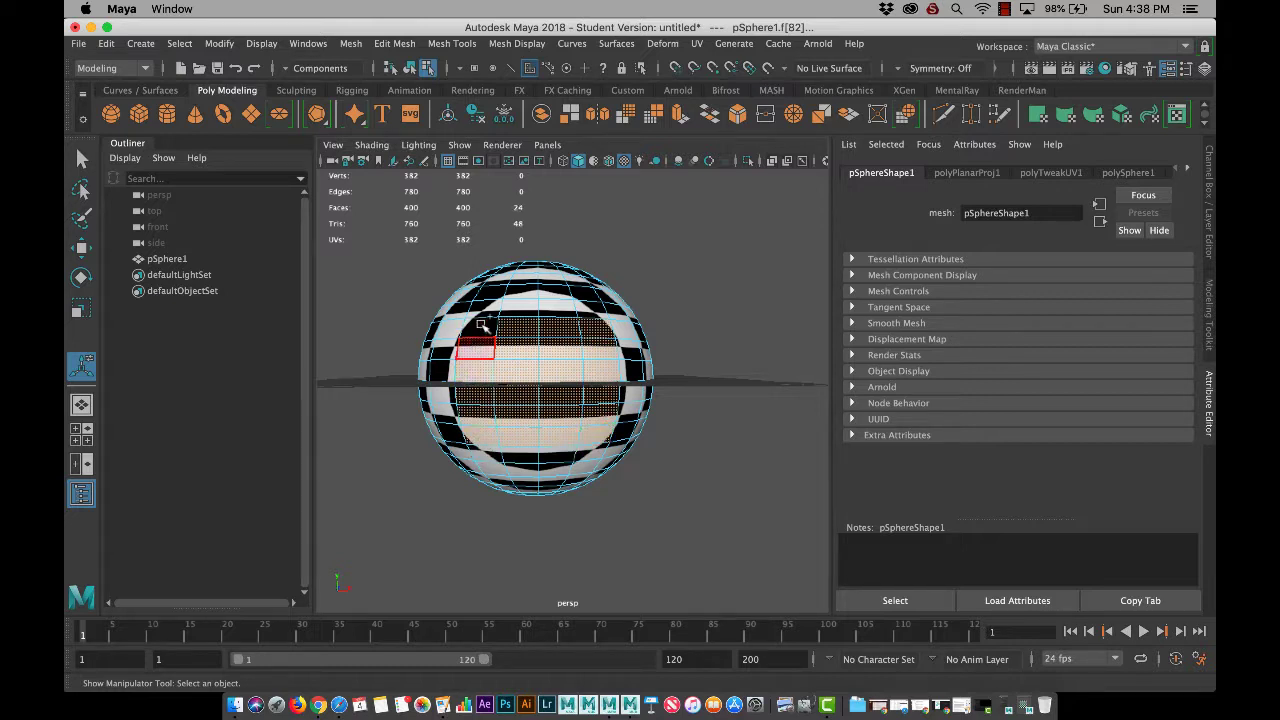
shift+click(481, 327)
shift+click(487, 306)
shift+click(505, 300)
shift+click(525, 297)
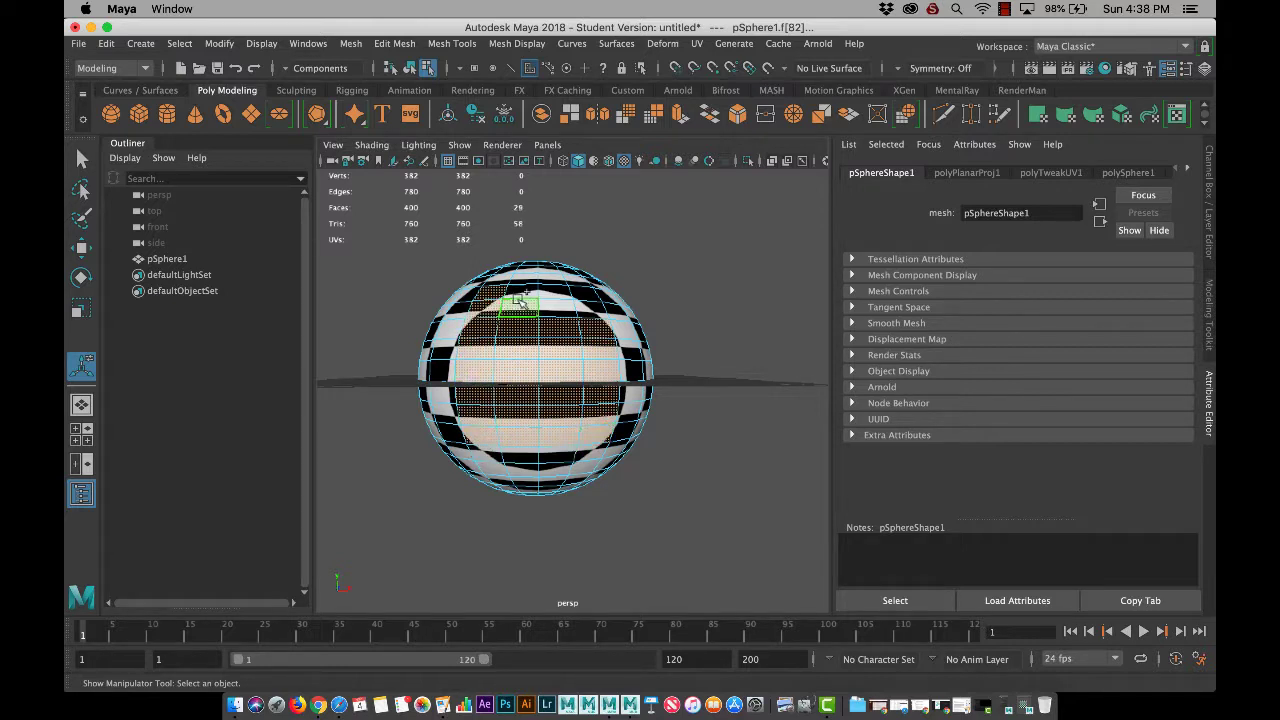
shift+click(545, 296)
shift+click(565, 302)
shift+click(580, 300)
shift+click(594, 302)
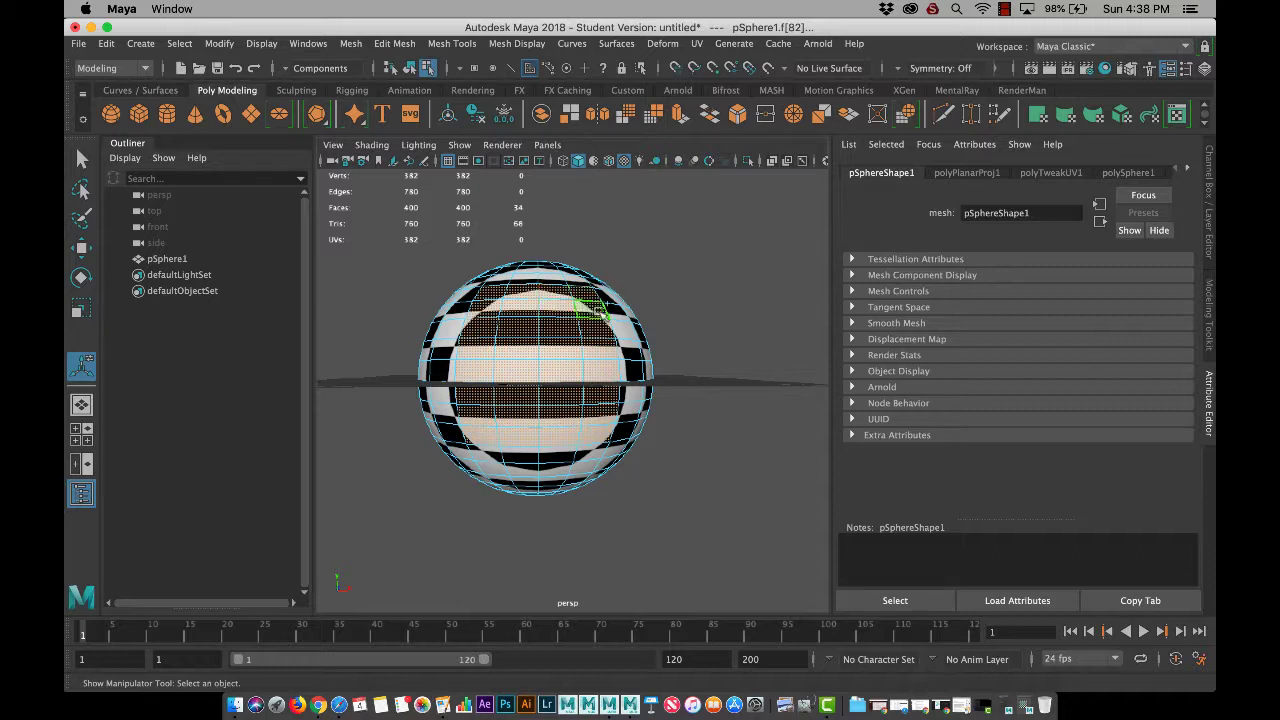
shift+click(606, 305)
shift+click(617, 310)
shift+click(616, 311)
shift+click(621, 330)
shift+click(628, 350)
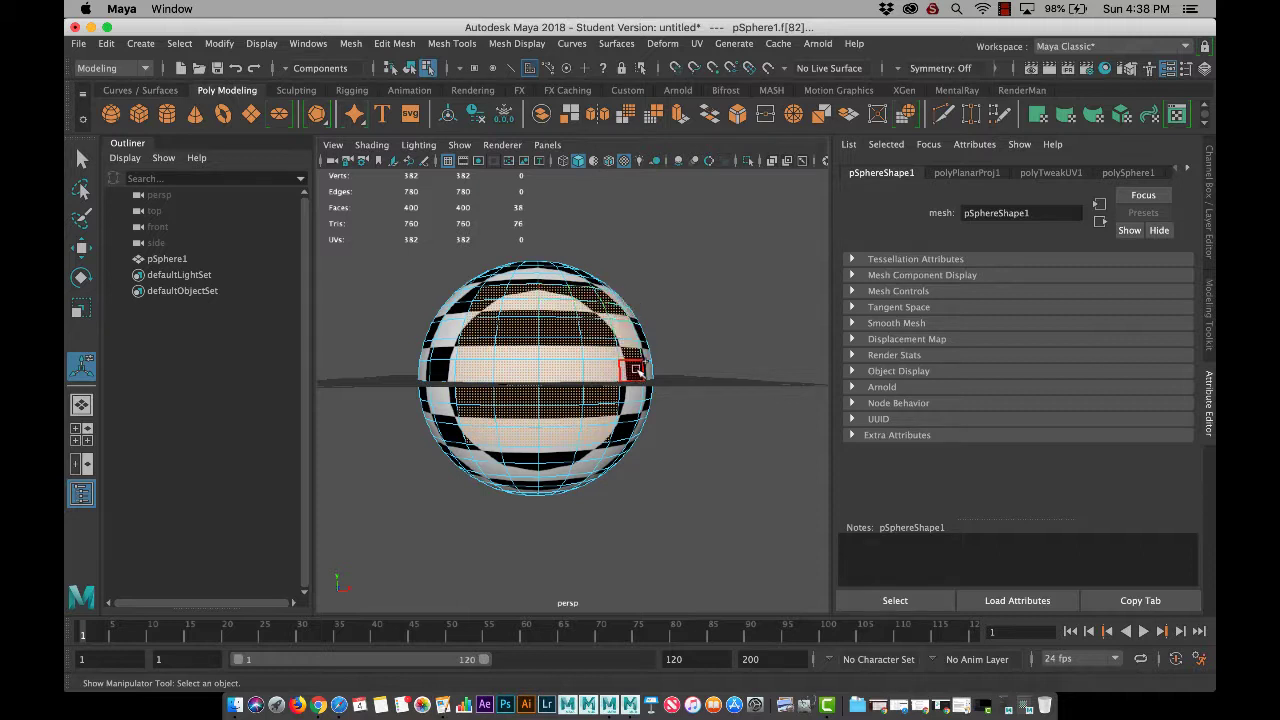
shift+click(633, 369)
shift+click(633, 391)
shift+click(632, 408)
shift+click(622, 425)
shift+click(606, 449)
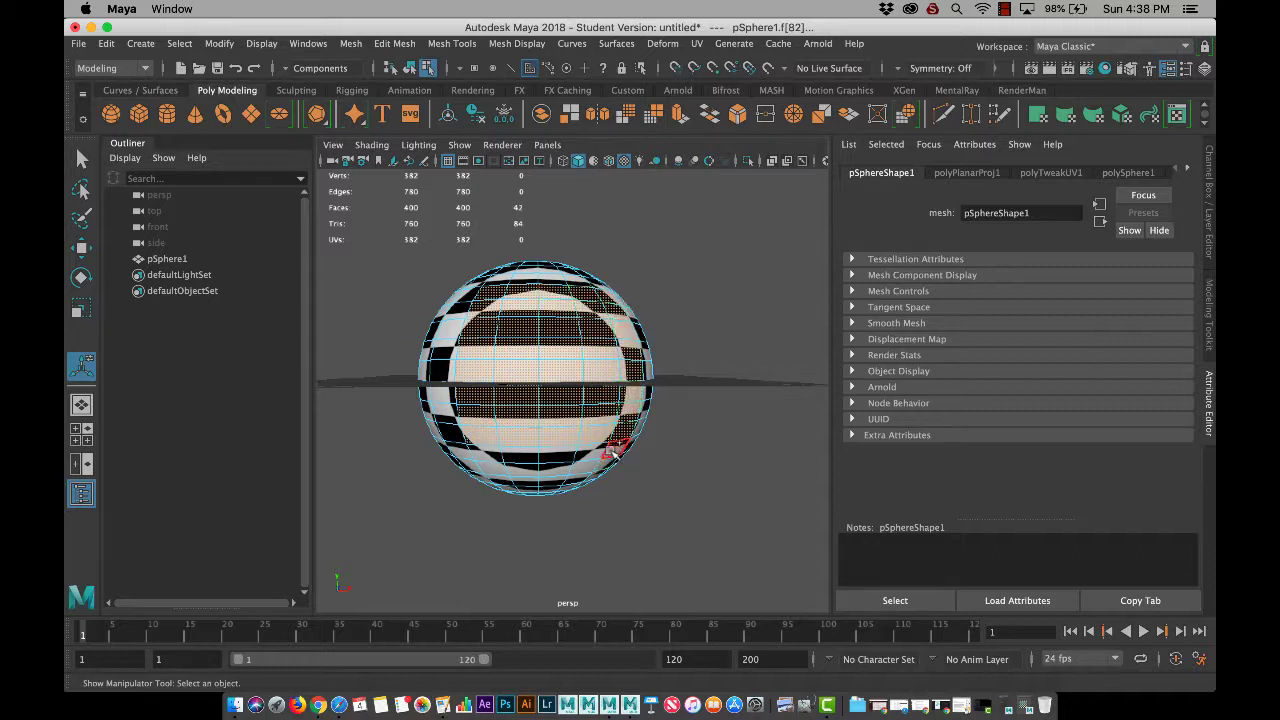
shift+click(586, 452)
shift+click(555, 457)
shift+click(519, 456)
shift+click(489, 452)
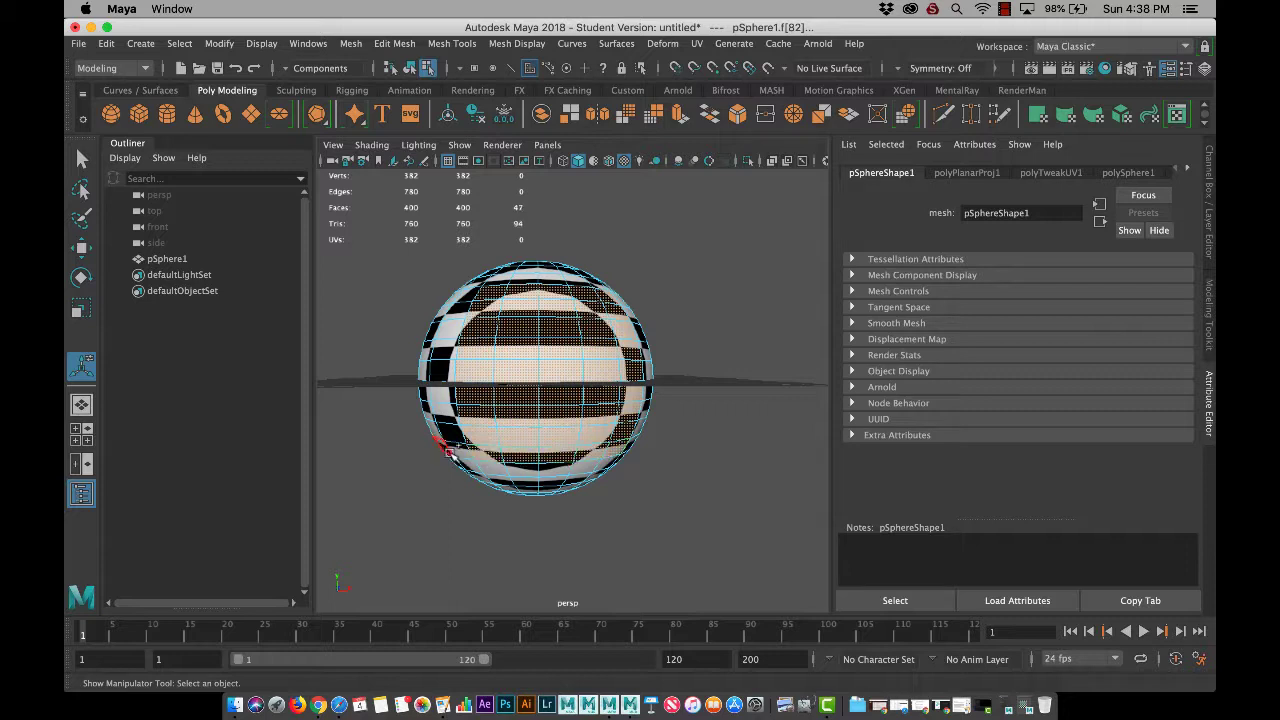
shift+click(461, 447)
shift+click(446, 424)
shift+click(445, 405)
shift+click(444, 387)
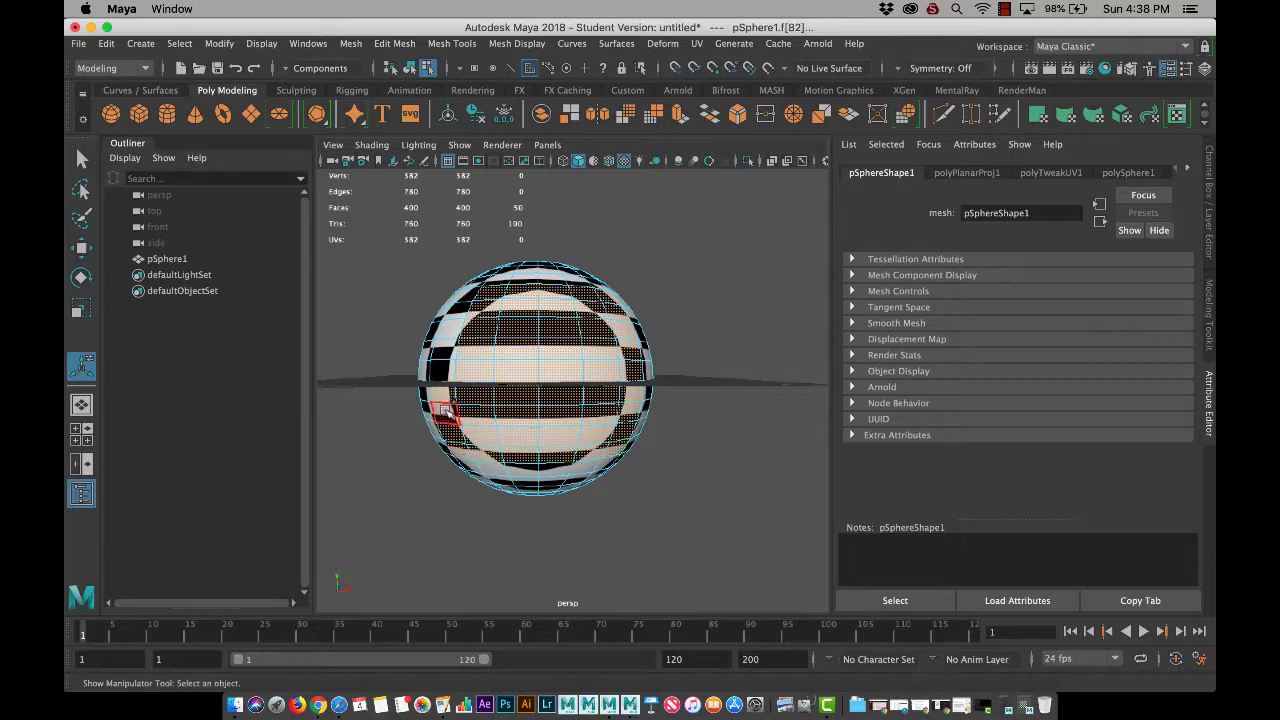
shift+click(444, 368)
shift+click(446, 352)
shift+click(450, 330)
shift+click(458, 310)
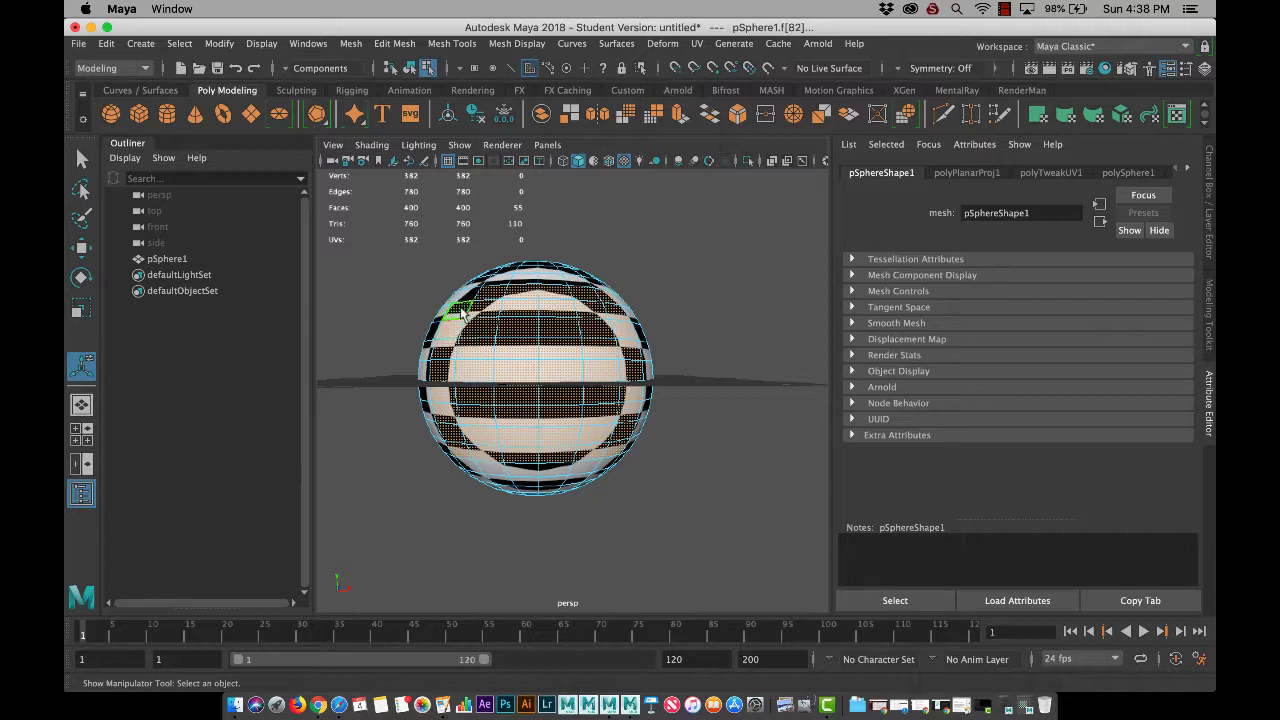
shift+click(467, 299)
shift+click(476, 470)
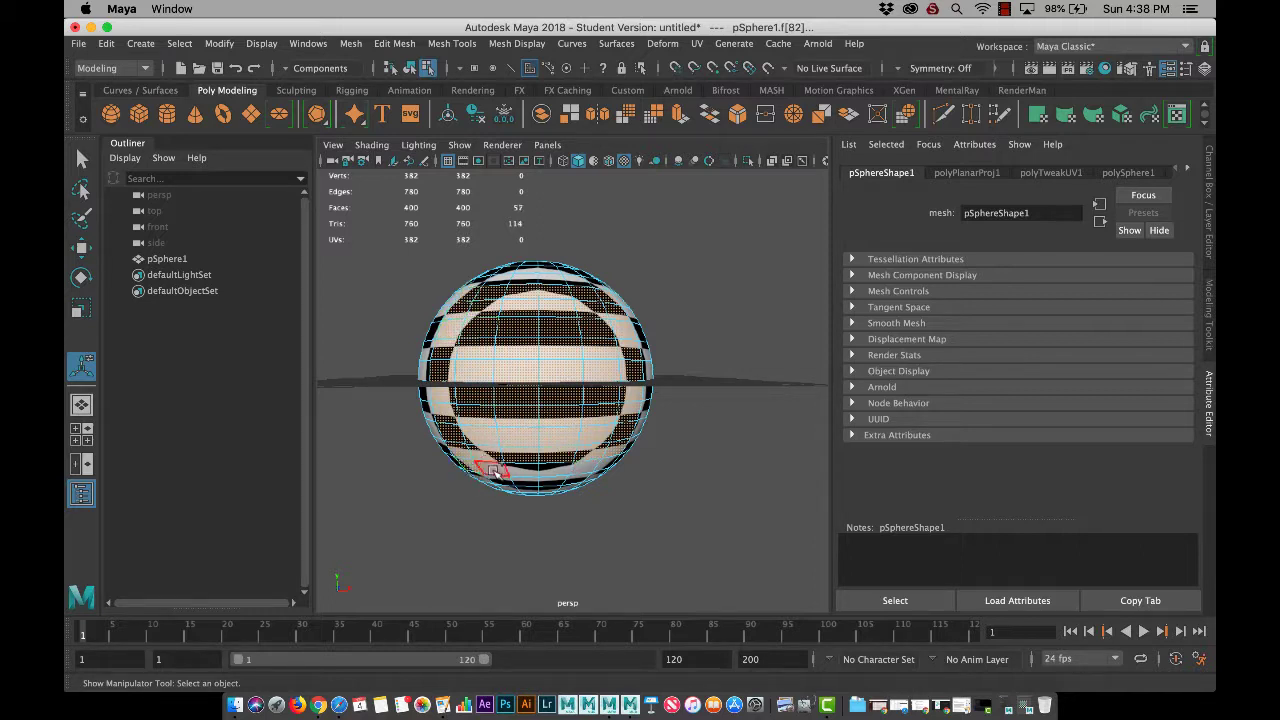
shift+click(494, 469)
shift+click(520, 471)
shift+click(552, 472)
shift+click(583, 468)
shift+click(610, 466)
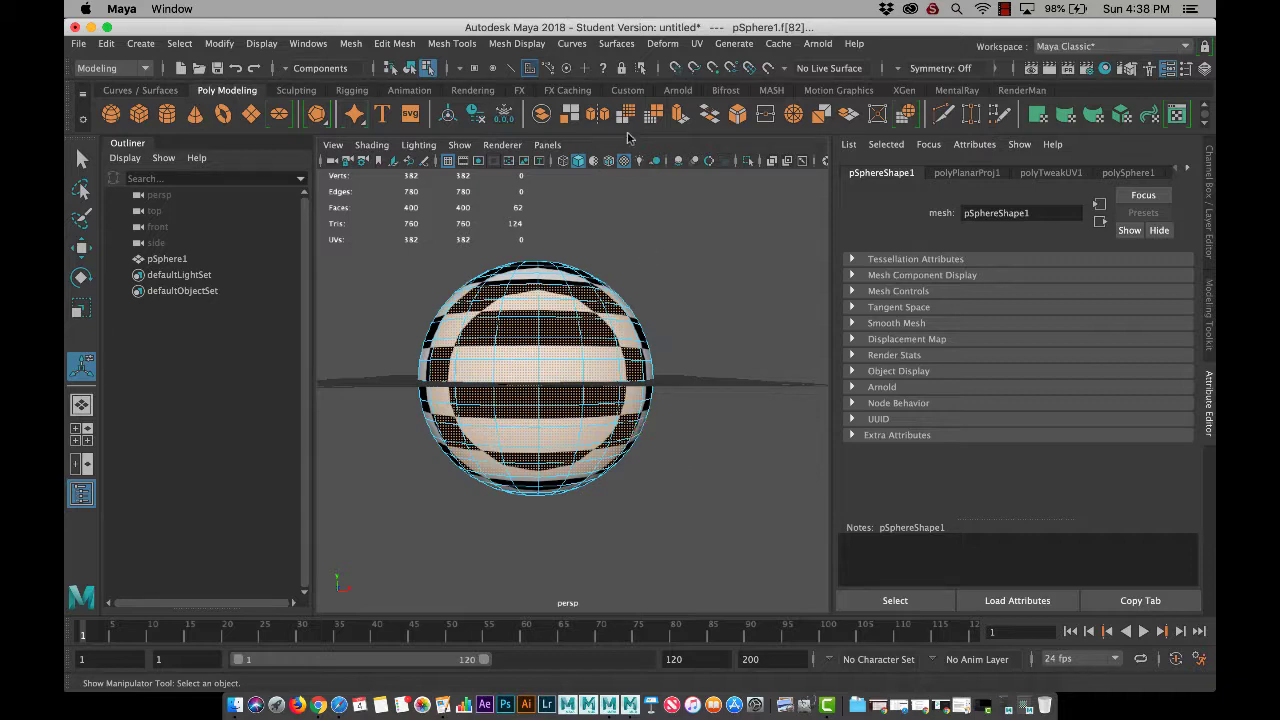
Step: Apply a separate planar UV projection to the selected side faces
alt+drag(710, 249, 709, 256)
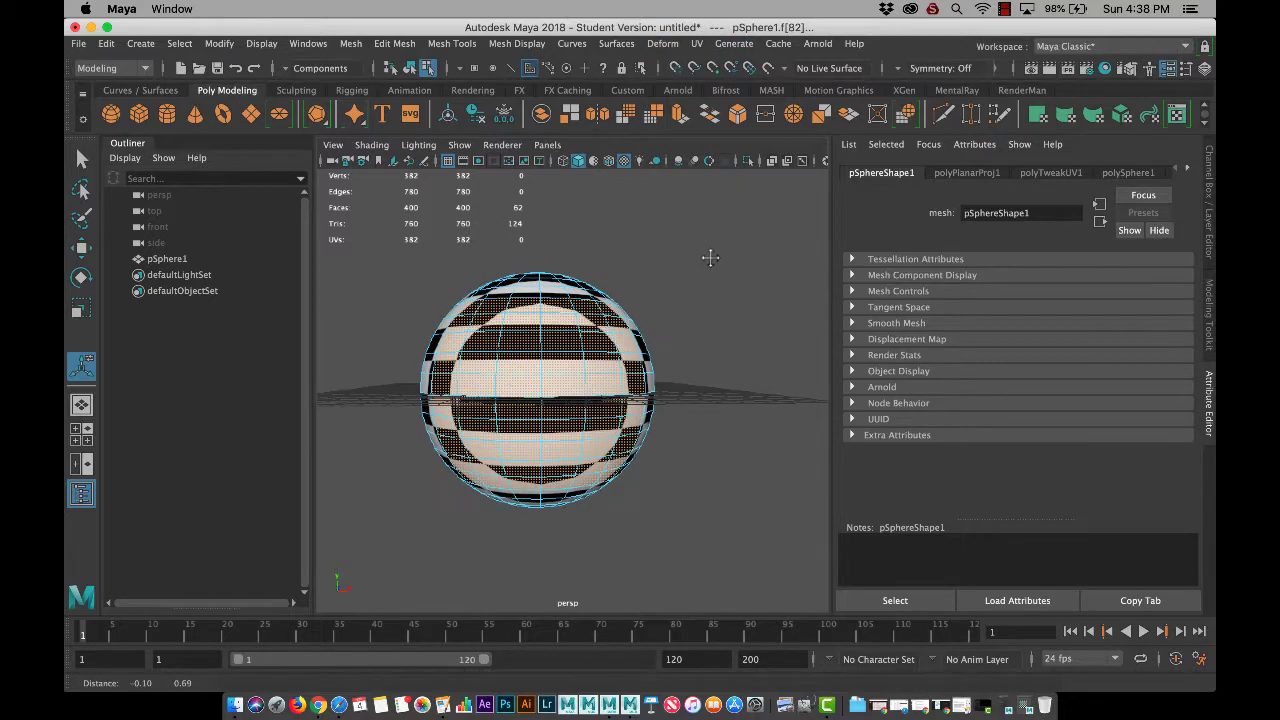
click(697, 44)
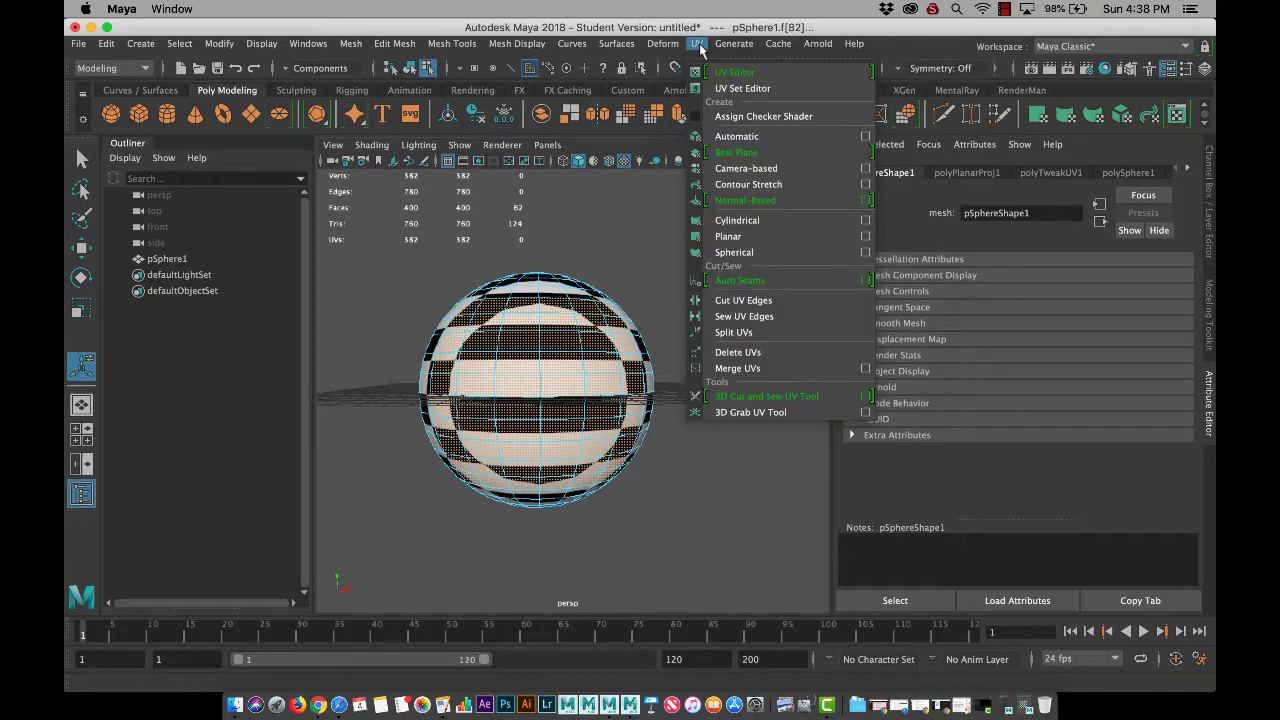
click(728, 236)
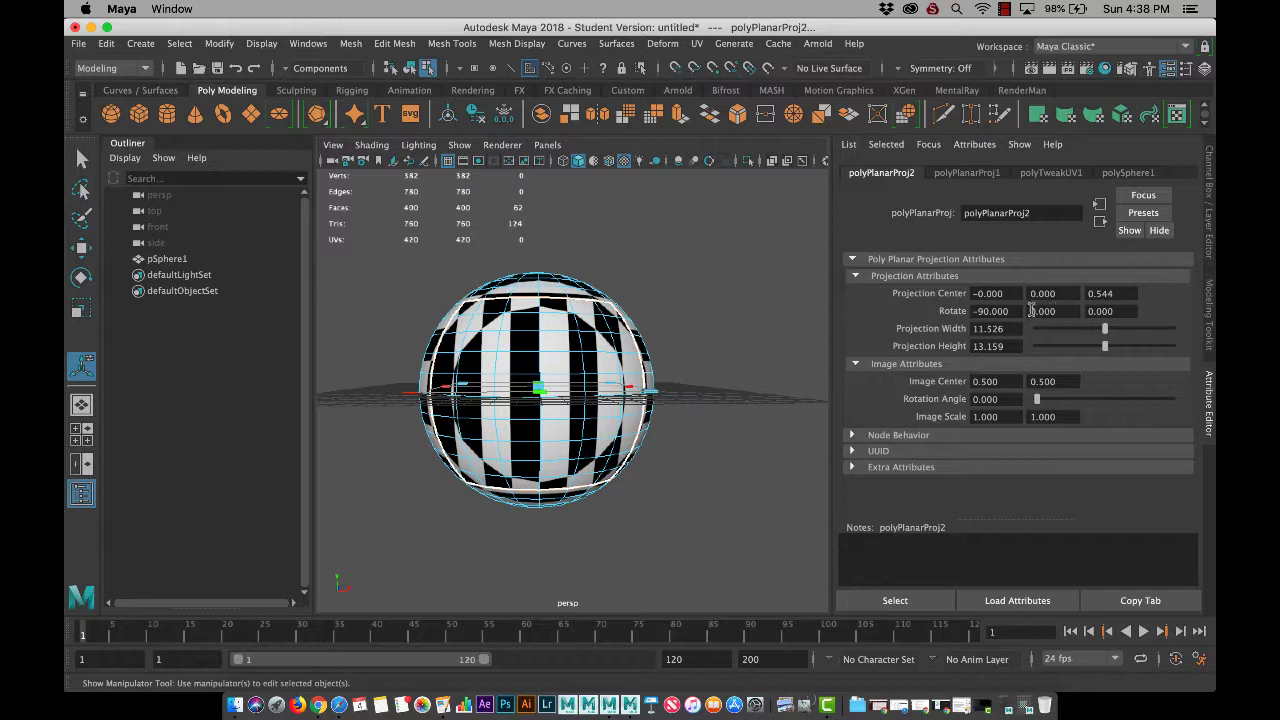
Step: Set the new planar projection's Y and Z rotation to 90
click(1036, 311)
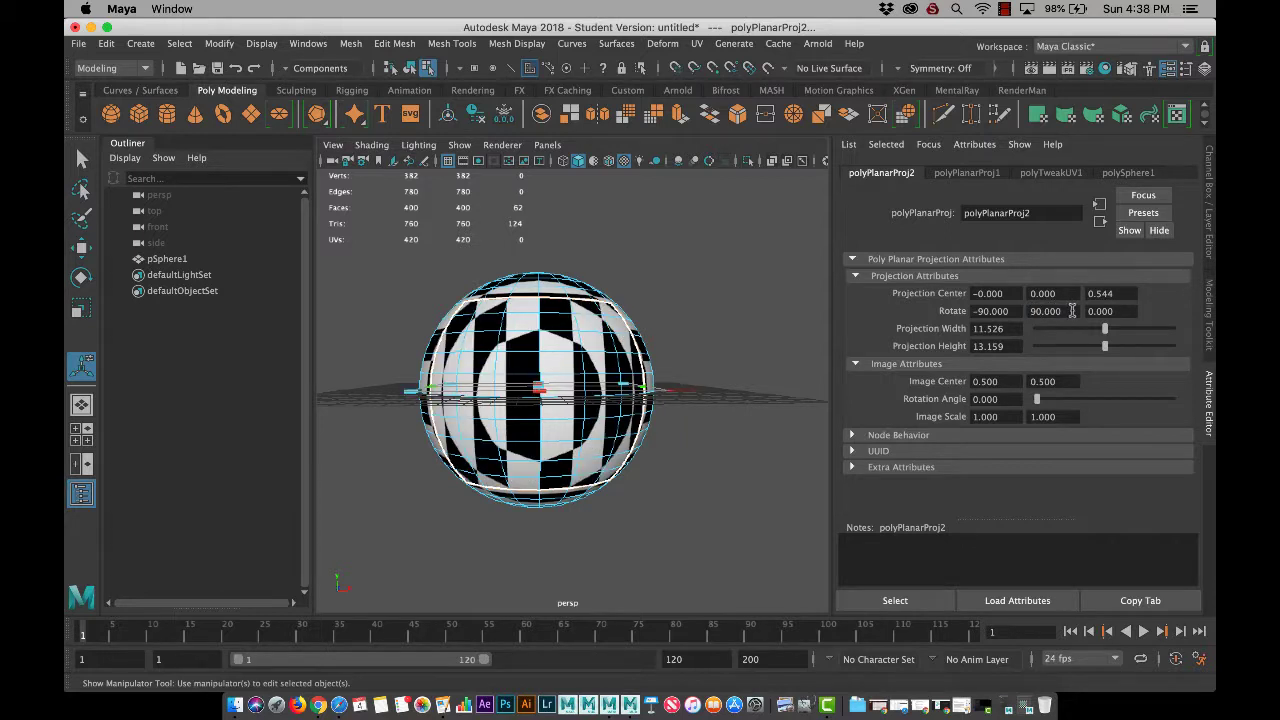
text(90)
key(Return)
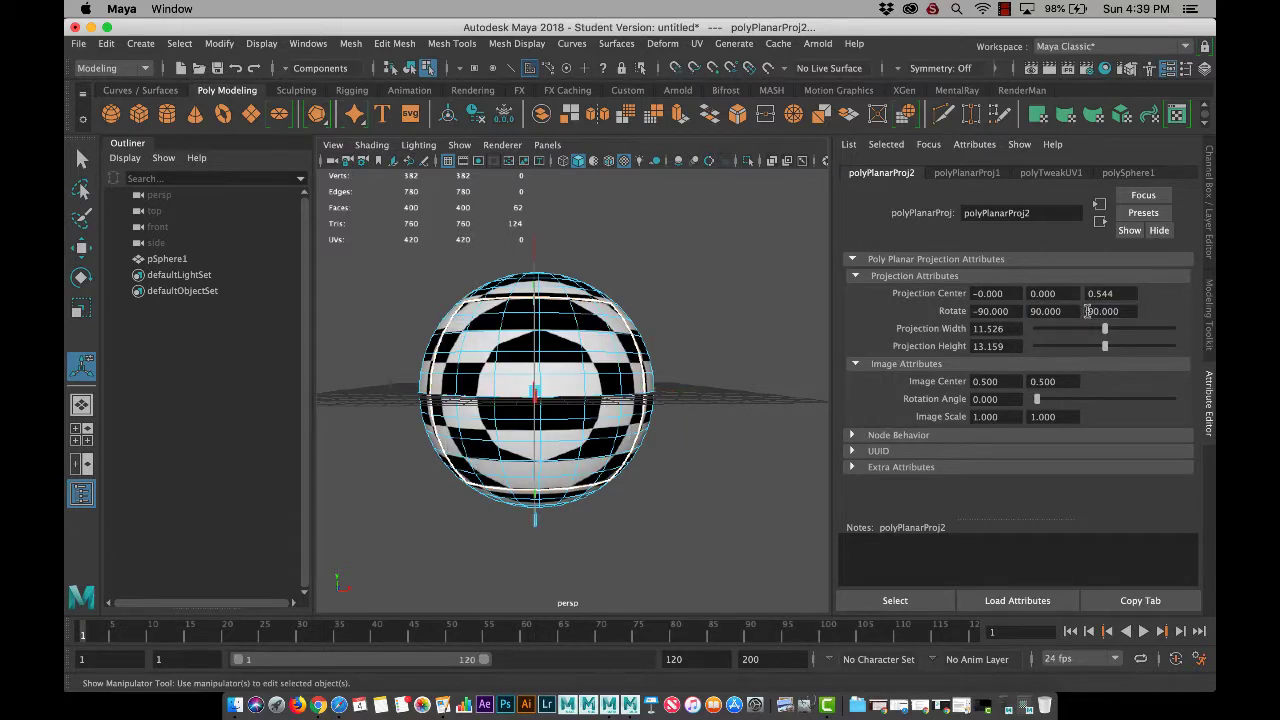
Step: Set the side projection's X and Y rotation to 0, and enlarge its frame evenly to about 17.4 wide by 19.9 high
double_click(987, 310)
text(0)
key(Return)
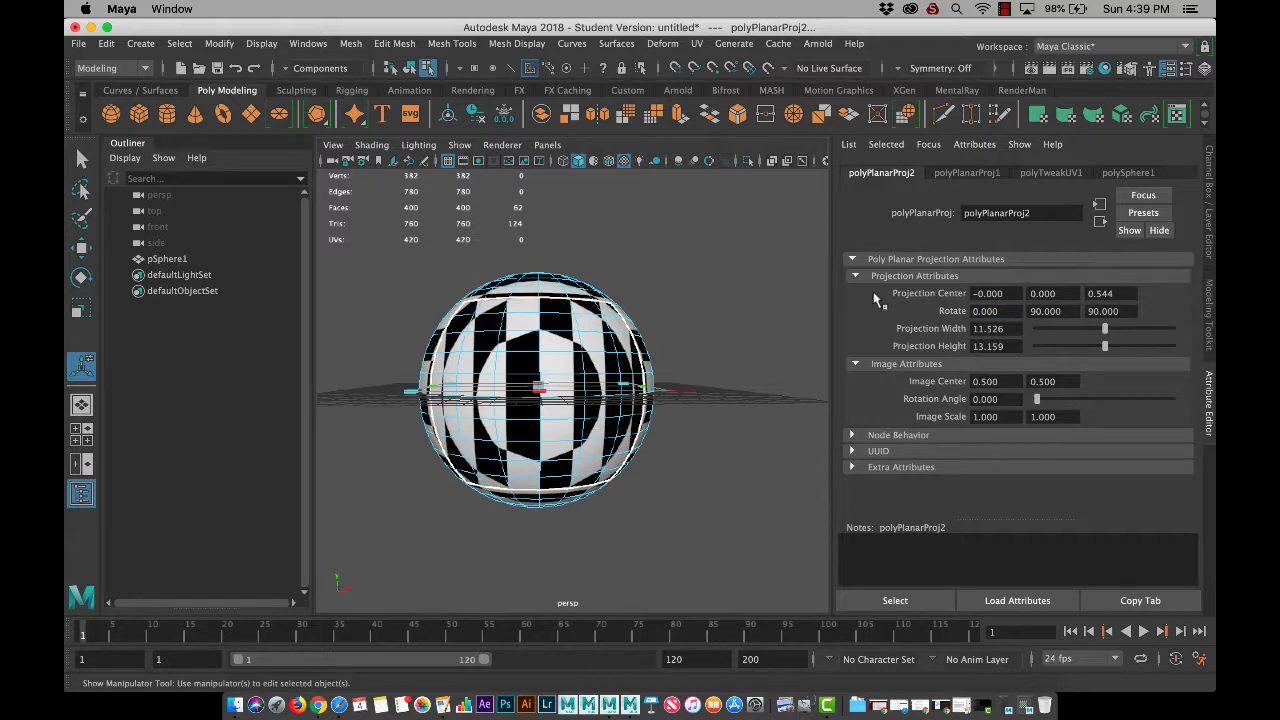
double_click(1036, 311)
text(0)
key(Return)
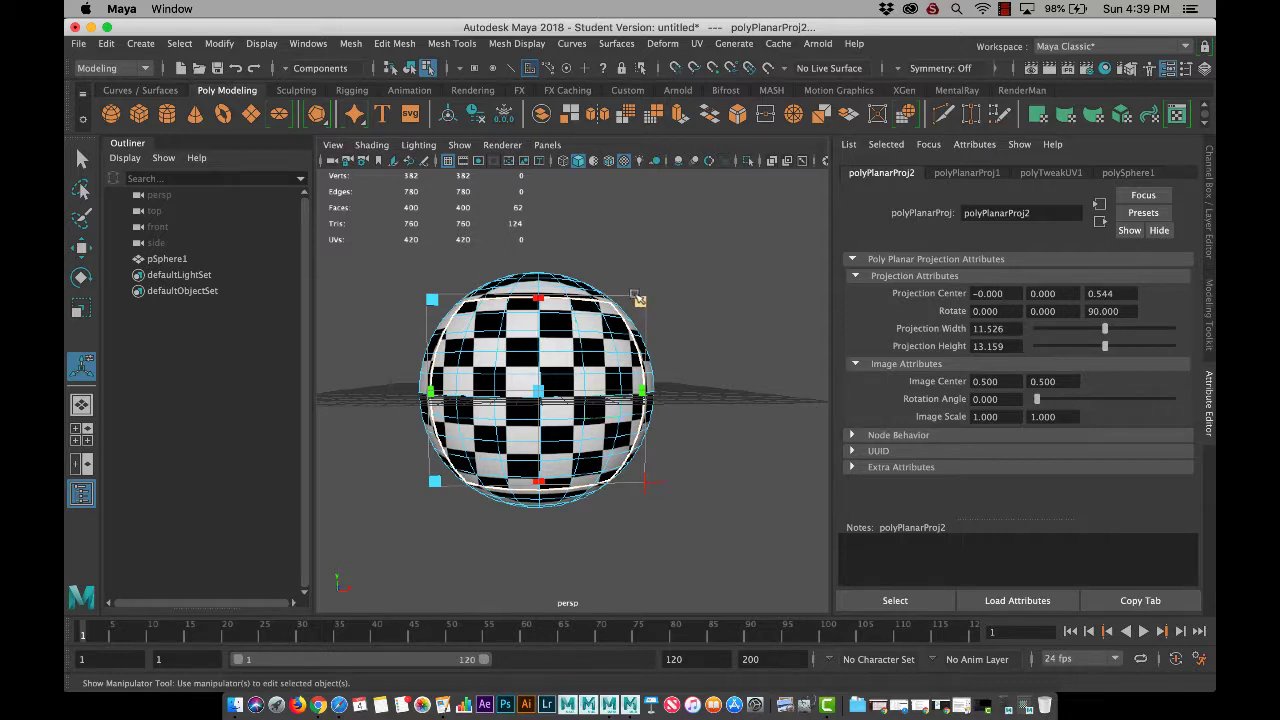
drag(643, 300, 720, 277)
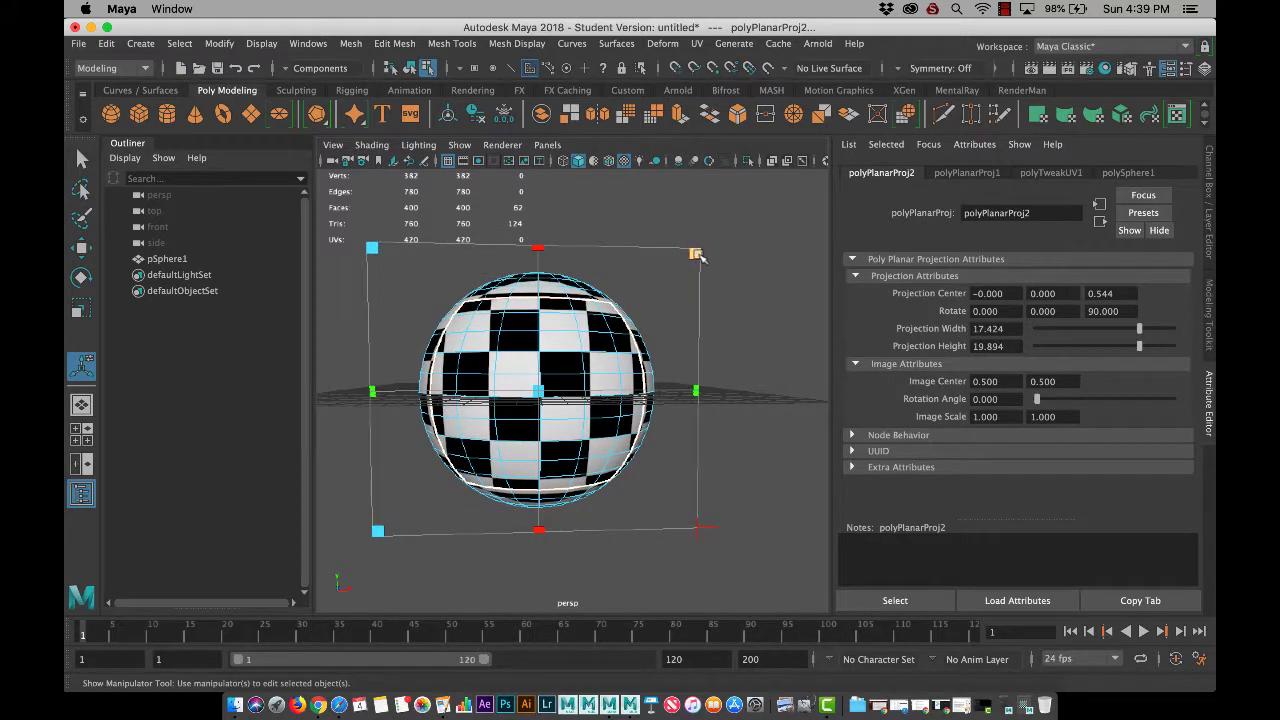
Step: Shrink the side projection's frame evenly to about 15.1 wide by 17.3 high
drag(695, 253, 674, 272)
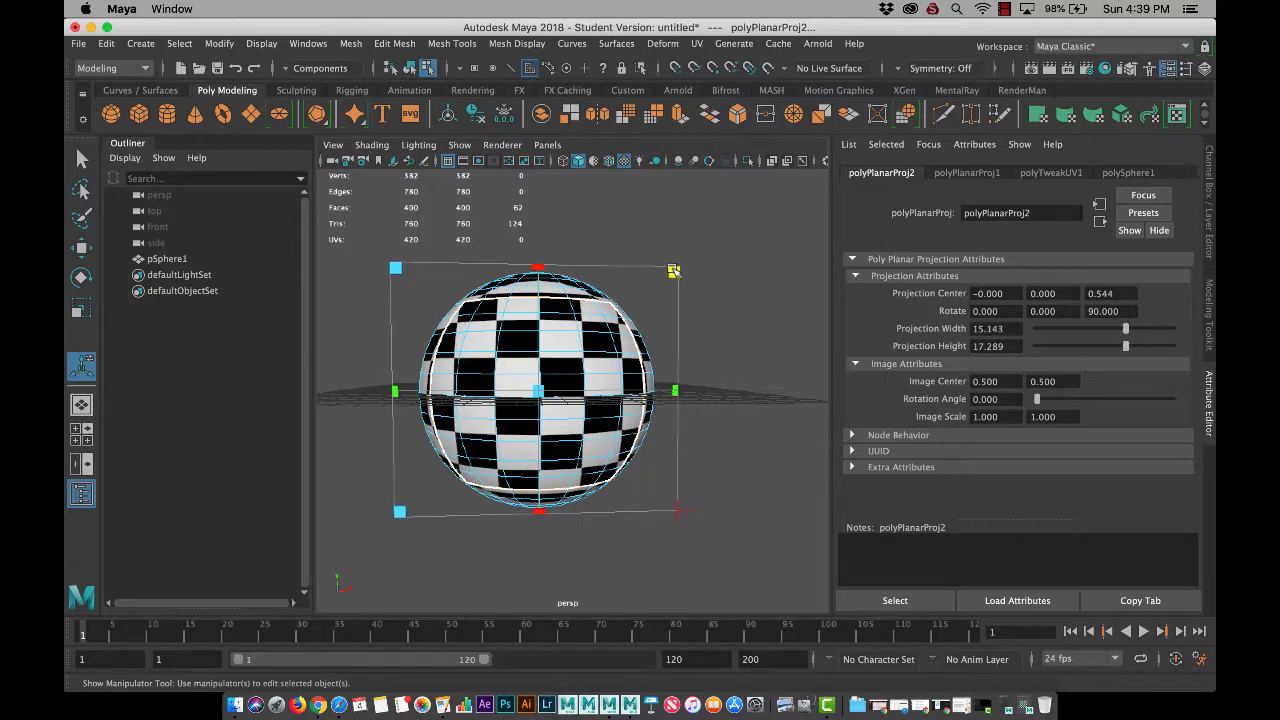
mouse_move(751, 351)
alt+mouse_down()
mouse_move(534, 362)
mouse_move(749, 360)
mouse_move(733, 357)
alt+mouse_up()
drag(647, 278, 666, 286)
click(666, 286)
Step: Leave face selection and select the whole sphere in object mode
click(540, 360)
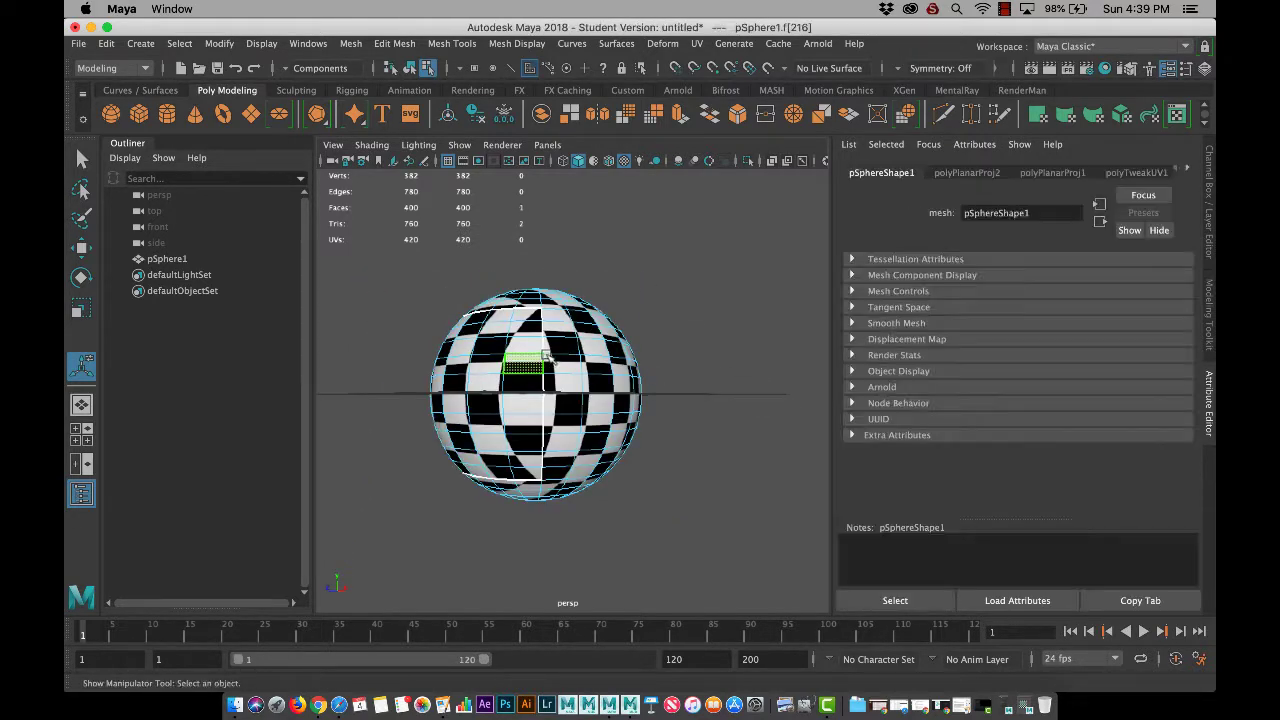
right_click(549, 358)
click(587, 266)
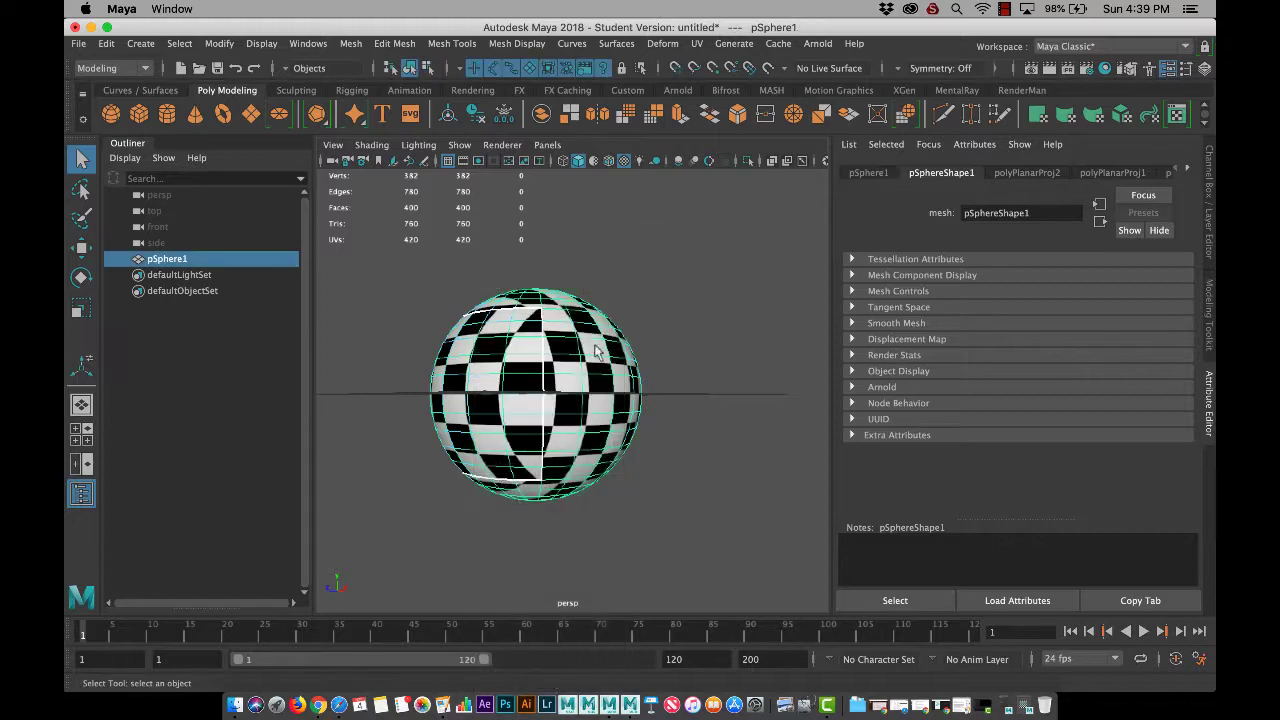
alt+drag(643, 413, 720, 398)
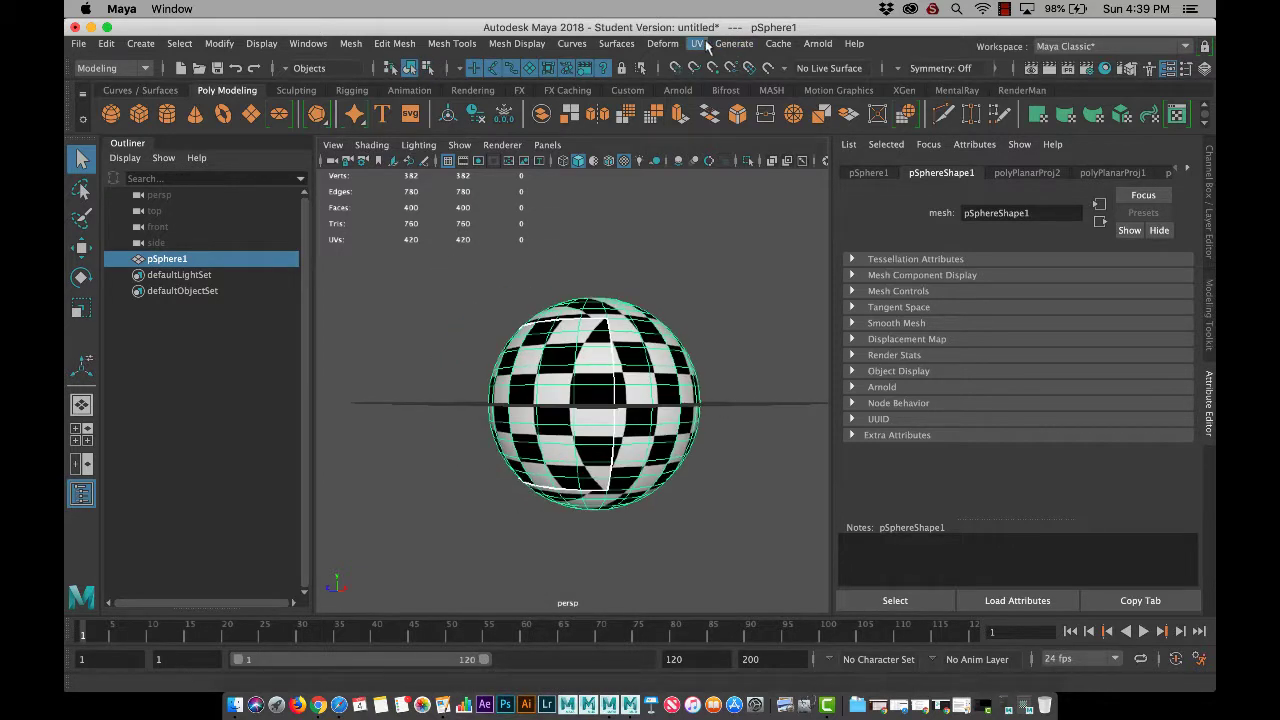
Step: Open the sphere's layout in the UV Editor beside the viewport and hide the checker image behind the UVs
click(697, 43)
click(718, 72)
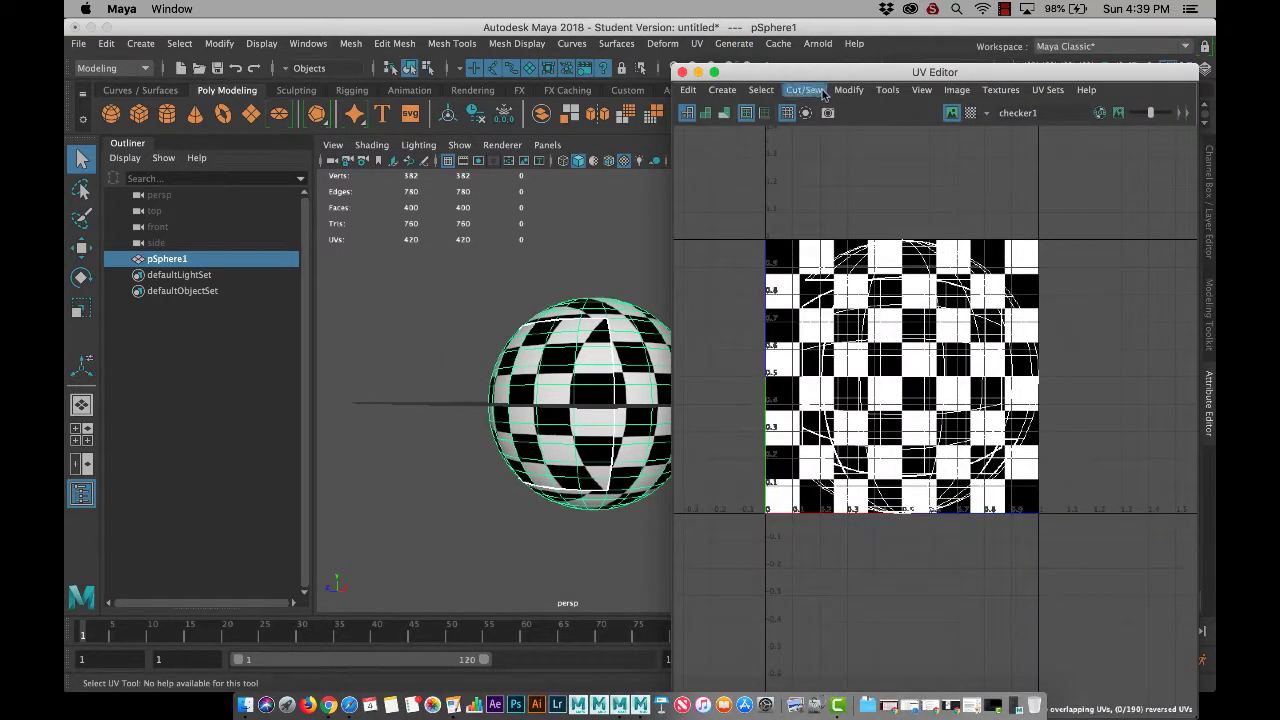
drag(812, 74, 766, 74)
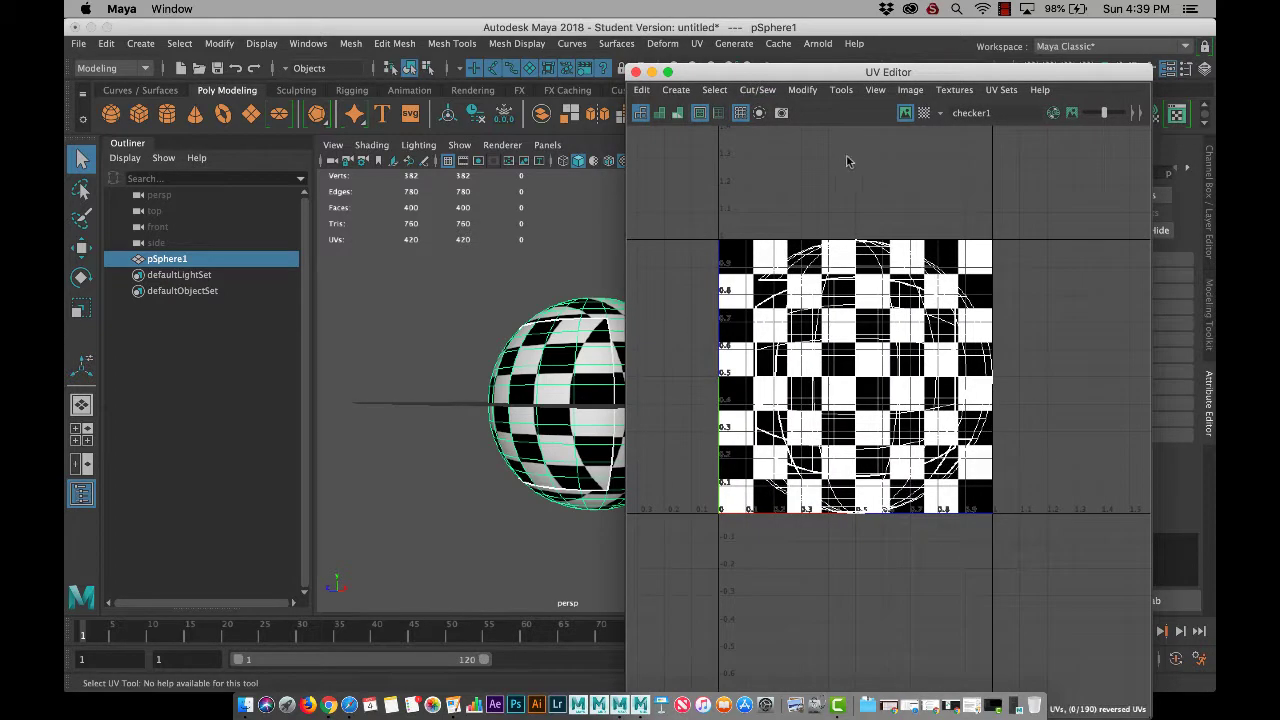
click(905, 113)
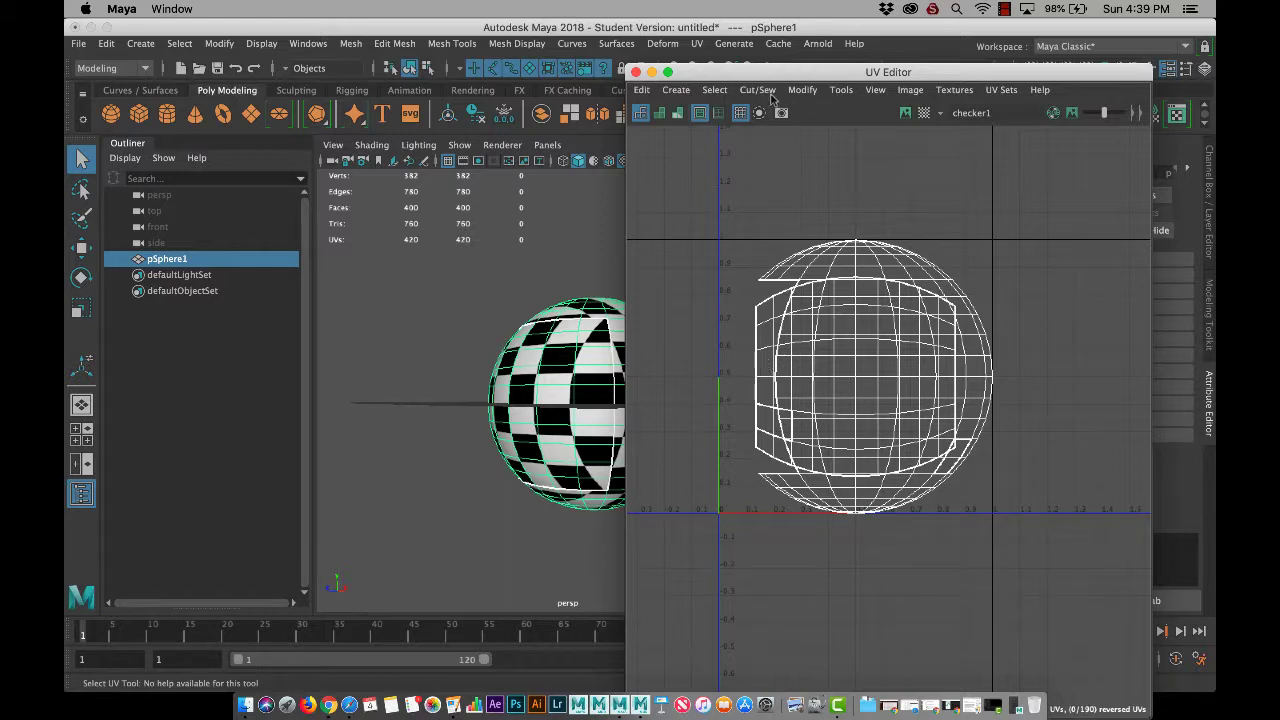
drag(735, 78, 860, 78)
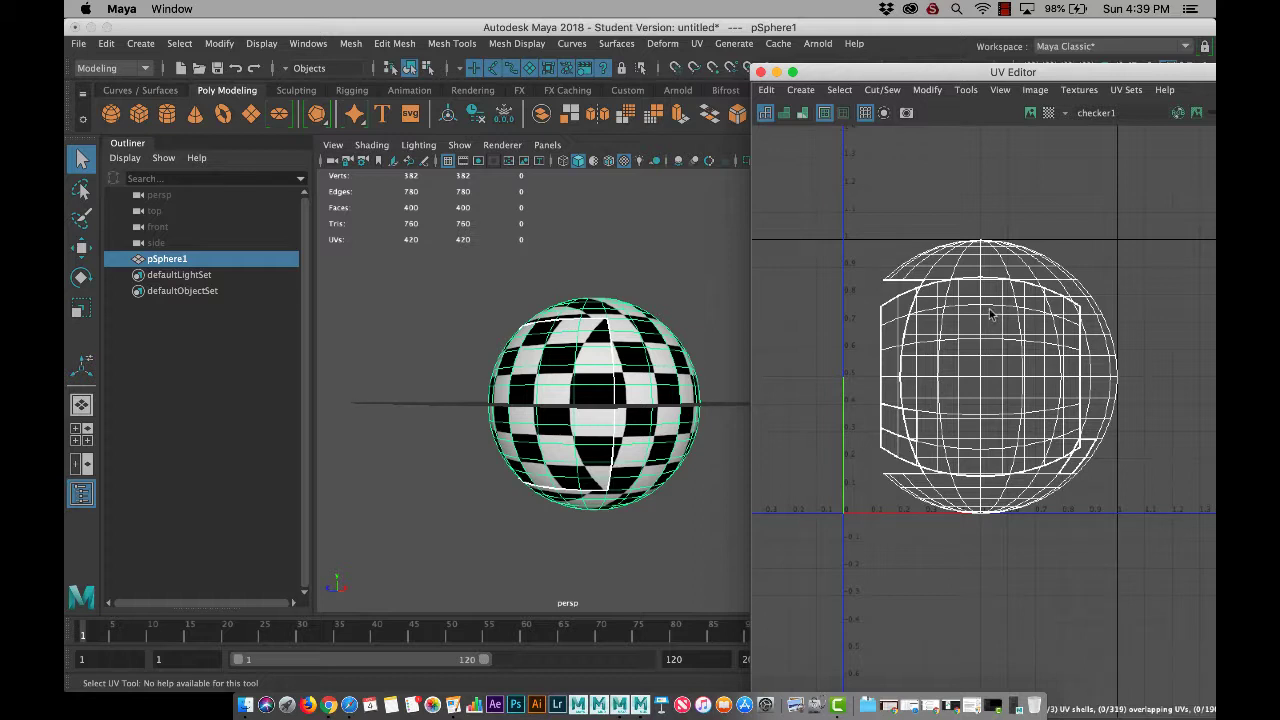
Step: Select groups of individual UVs in the layout and compare their locations with the sphere and the checker image
right_drag(992, 312, 1040, 306)
click(1026, 317)
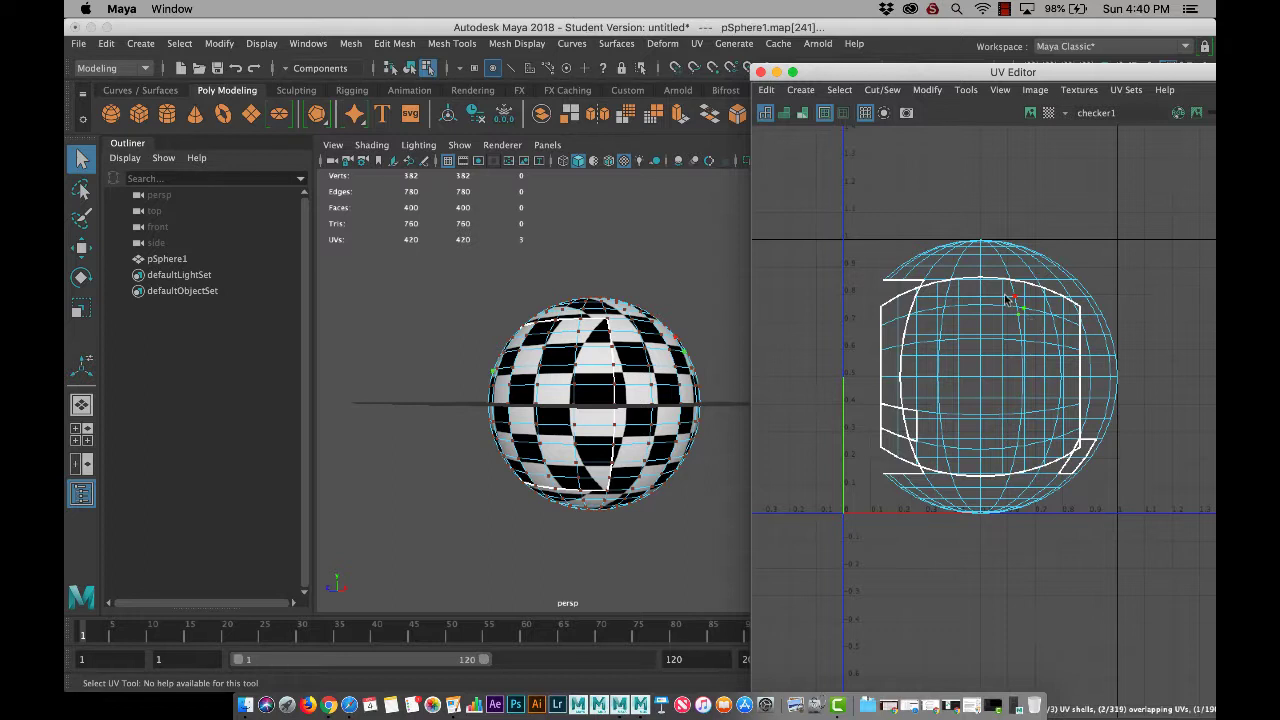
drag(1008, 294, 1052, 373)
drag(960, 251, 1136, 432)
drag(1146, 272, 1060, 352)
alt+drag(711, 498, 519, 473)
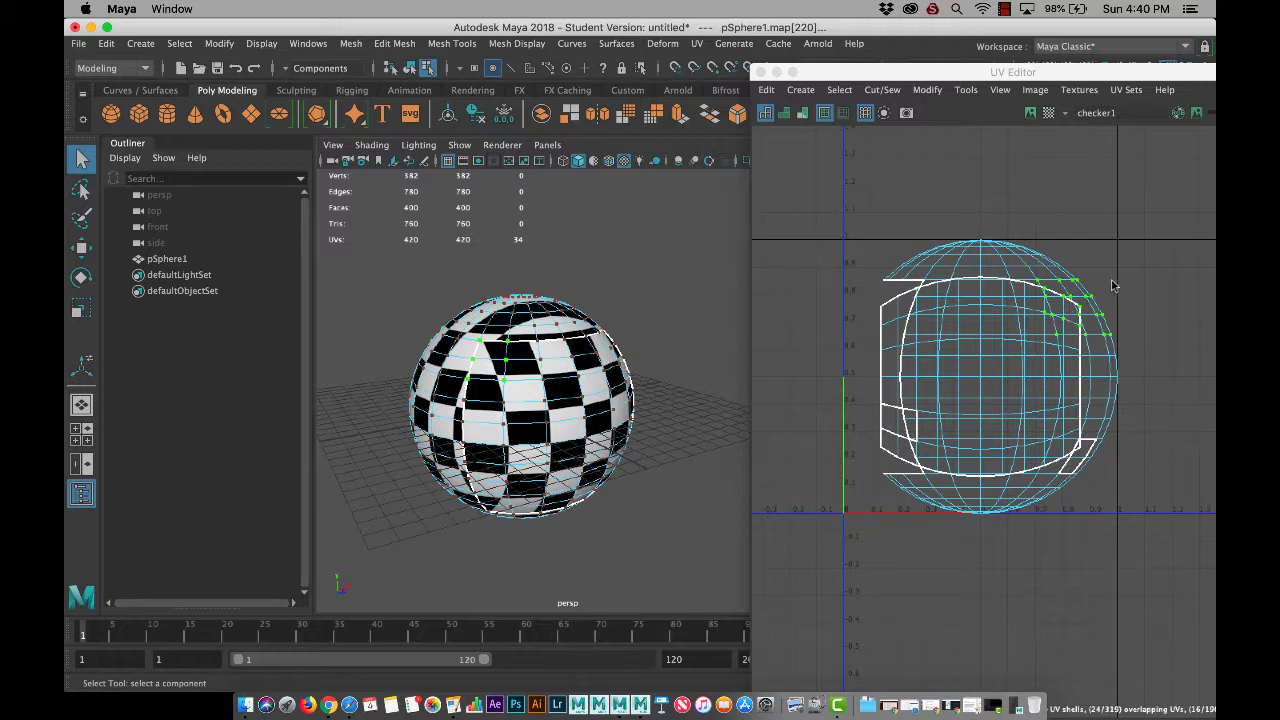
click(1030, 112)
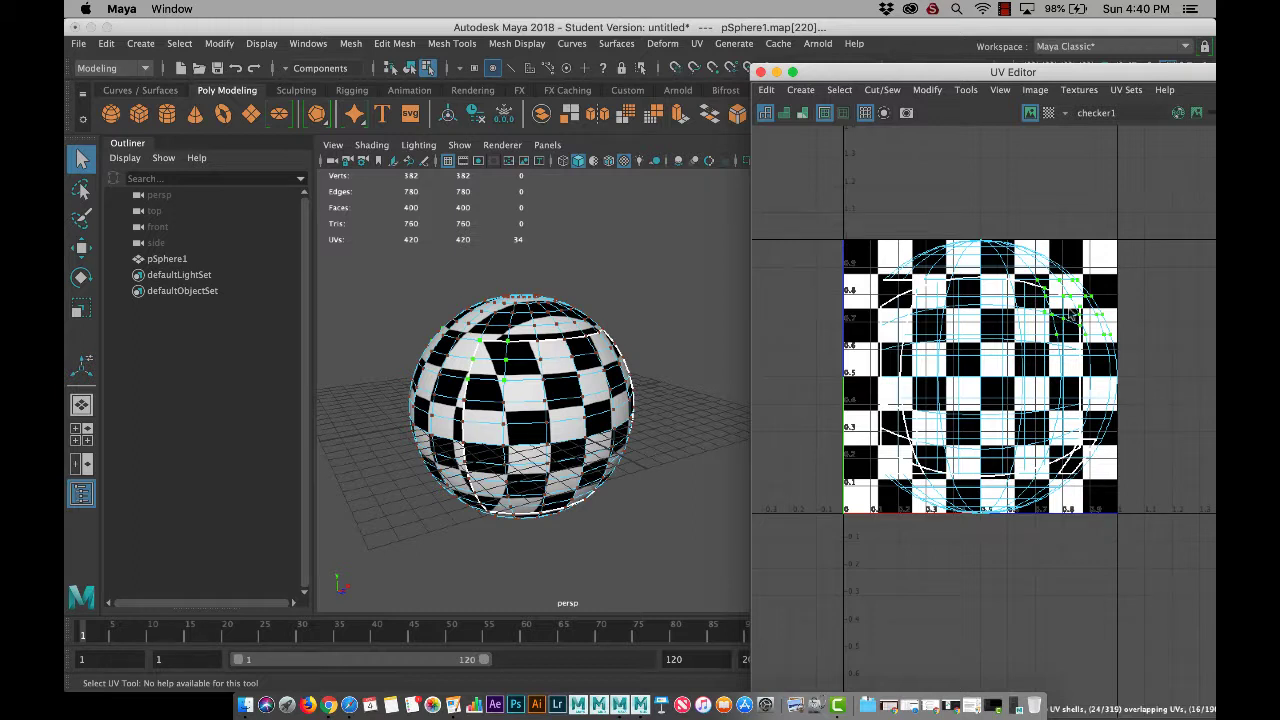
click(1027, 115)
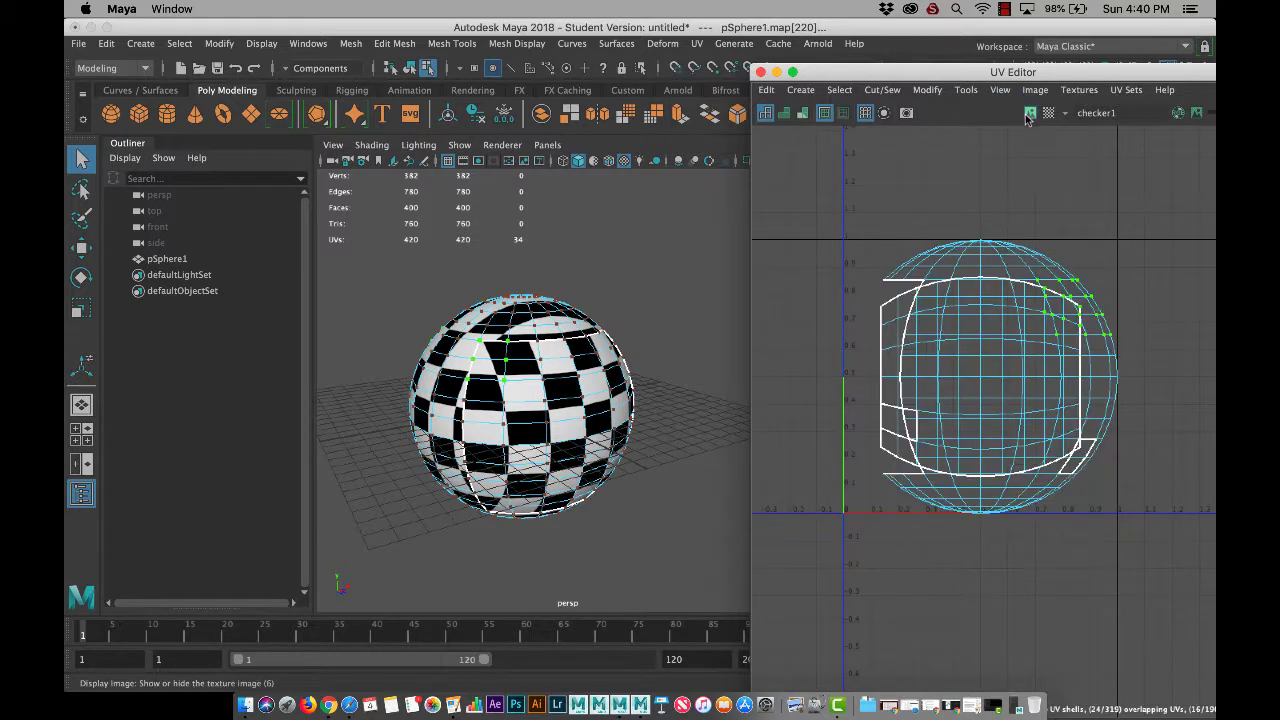
Step: Select the side patch as a UV shell and move it left, outside the 0–1 UV square
right_click(998, 262)
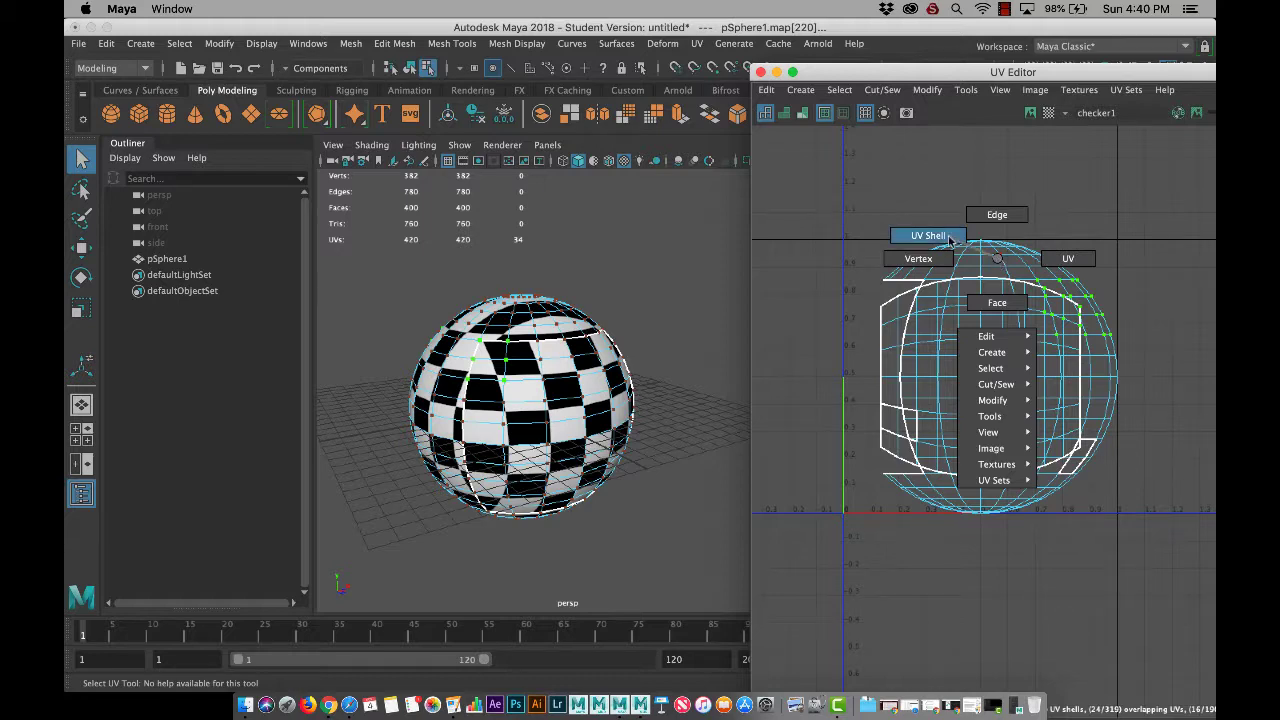
click(950, 239)
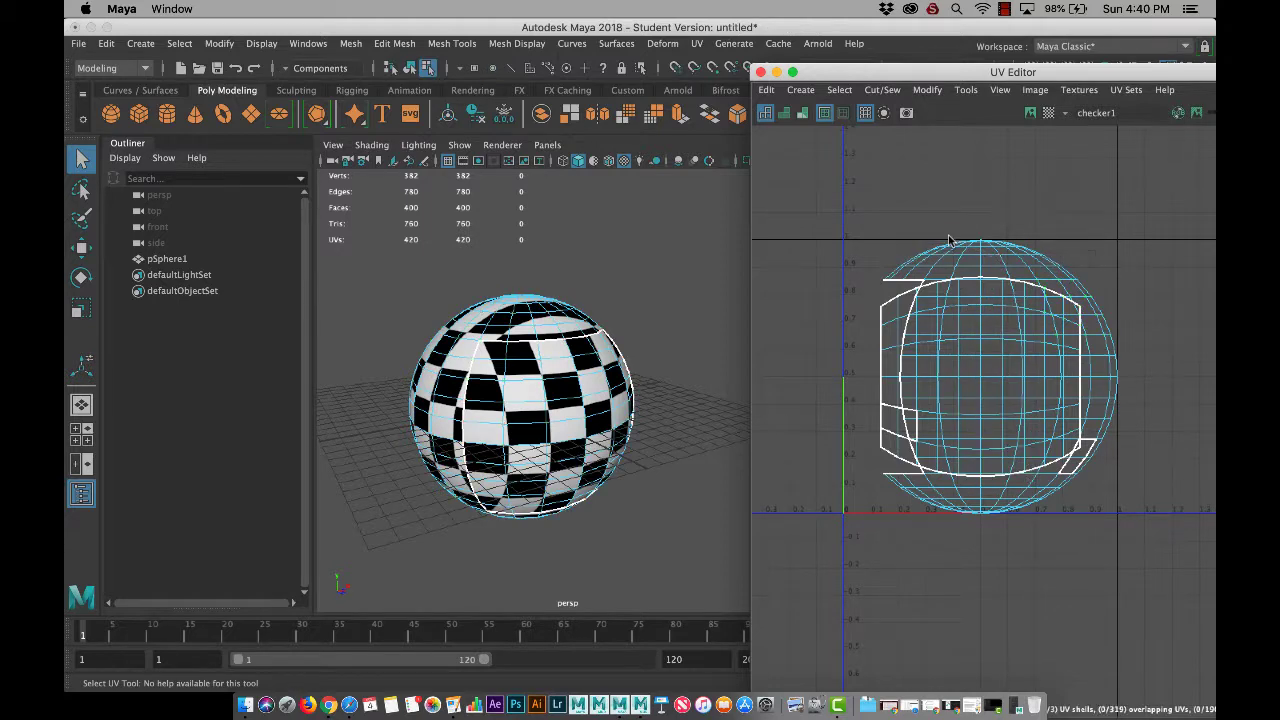
click(921, 306)
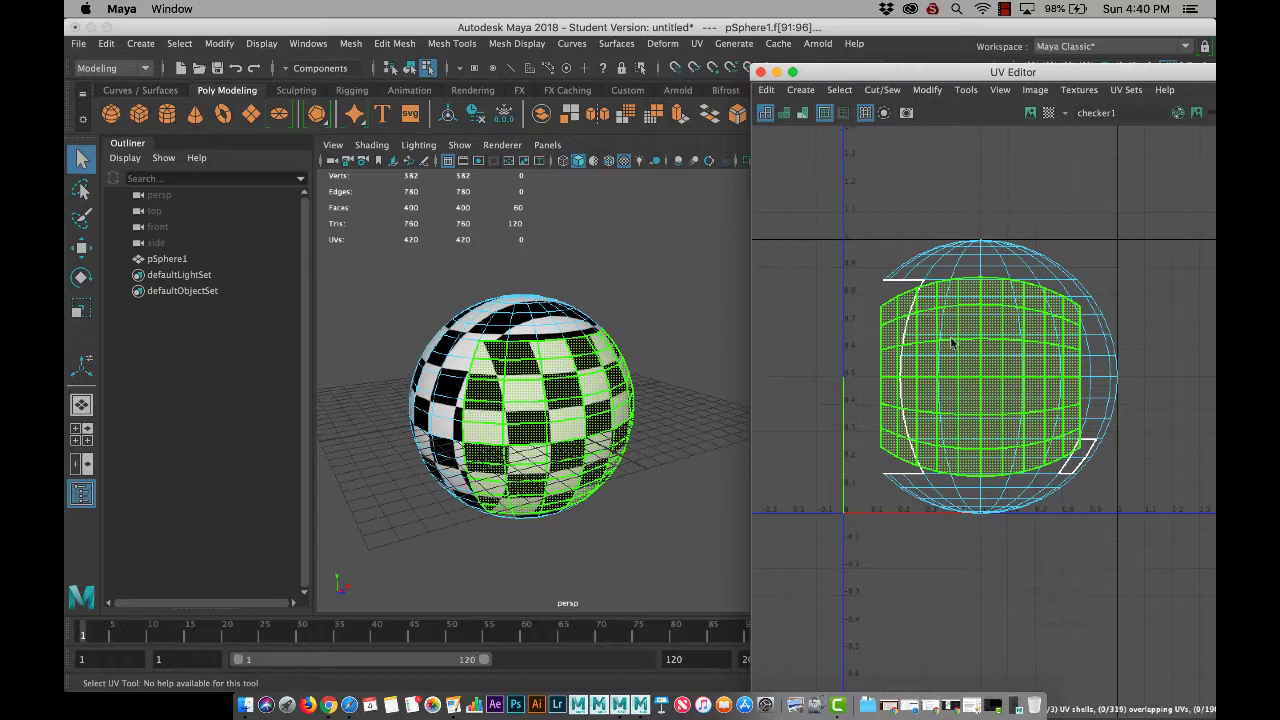
key(w)
drag(1083, 378, 905, 372)
scroll(963, 322, up, 2)
scroll(982, 337, down, 2)
scroll(978, 370, down, 2)
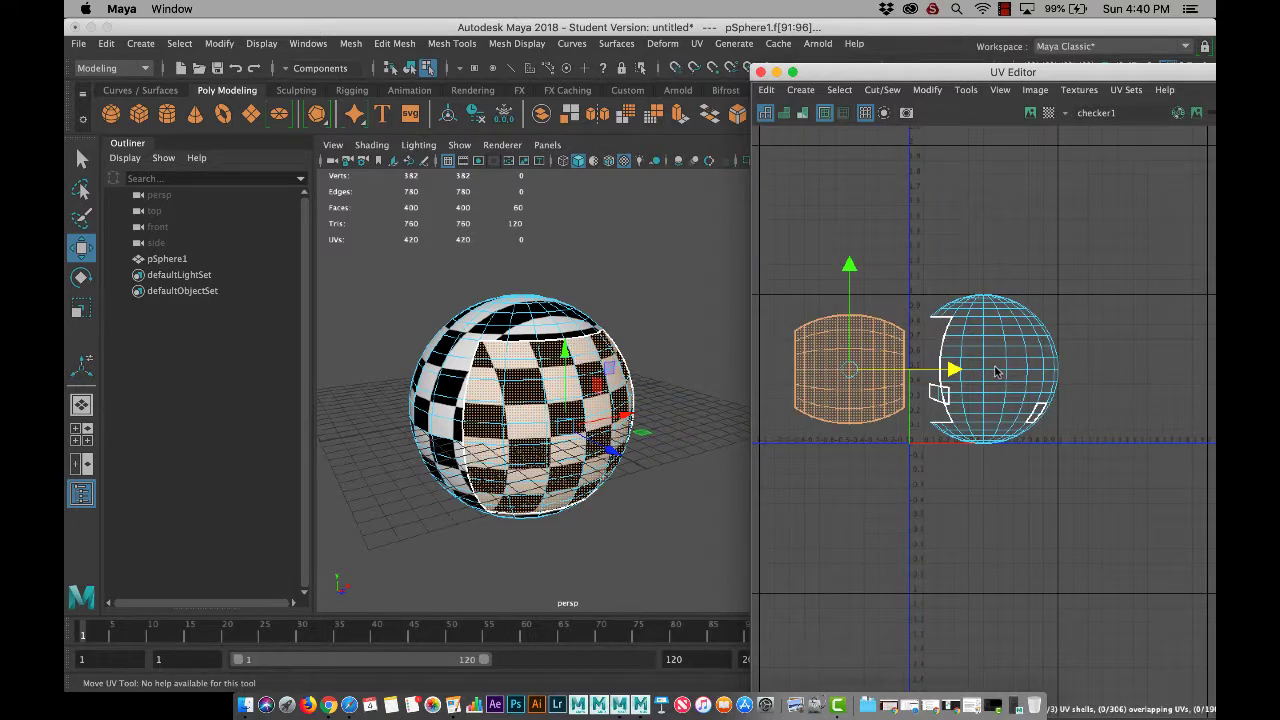
Step: Move the large sphere shell right, clear of the small two-face shell, and shift the small shell down near the UV origin
click(991, 377)
drag(1097, 372, 1181, 375)
click(943, 398)
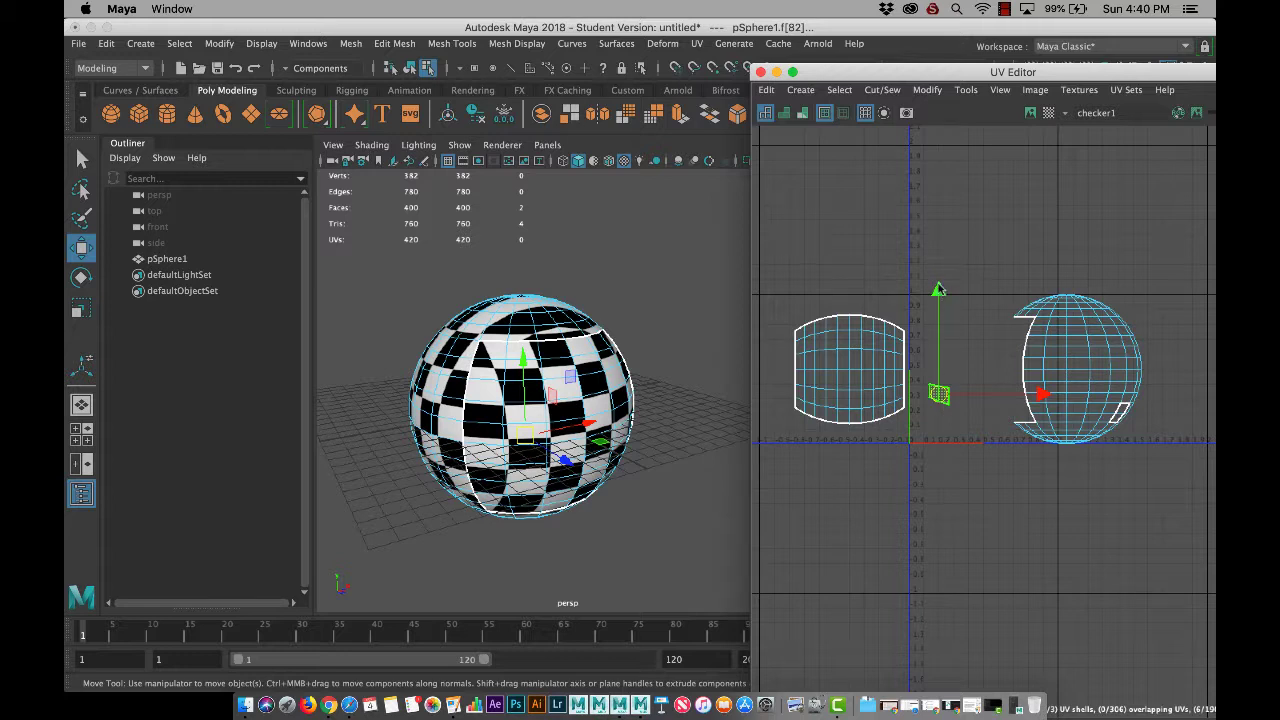
drag(939, 293, 939, 327)
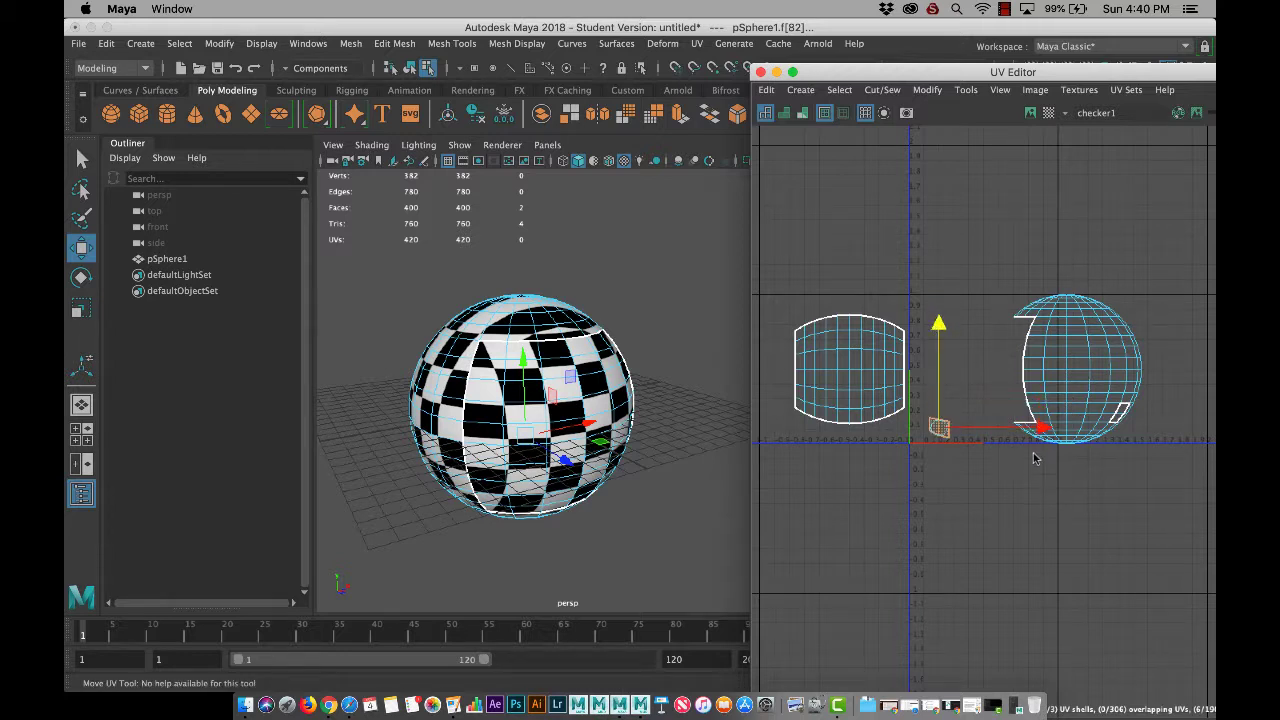
drag(1040, 431, 1033, 430)
Step: Scale the large sphere shell to roughly half size and move it into the lower right of the 0–1 UV square
click(1085, 394)
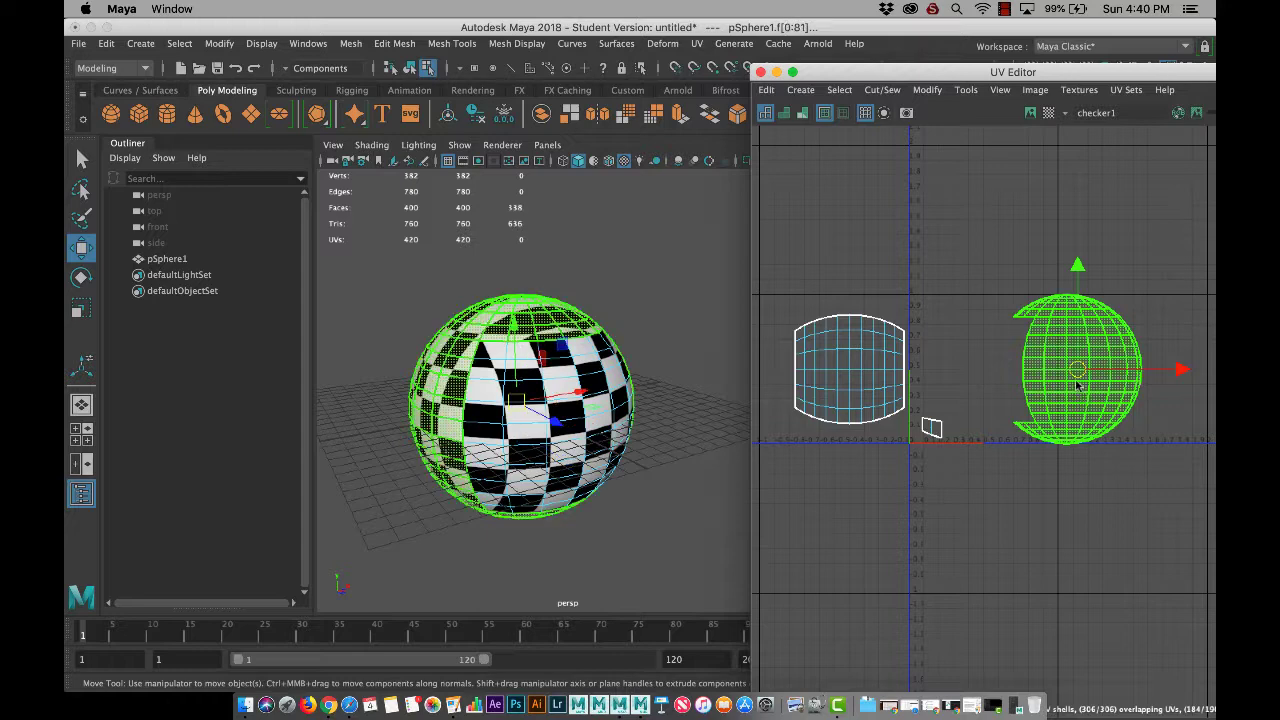
key(r)
drag(1077, 374, 1013, 395)
key(w)
Step: Scale down the side-patch shell, place it in the upper left of the 0–1 UV square, and deselect it
click(831, 376)
key(r)
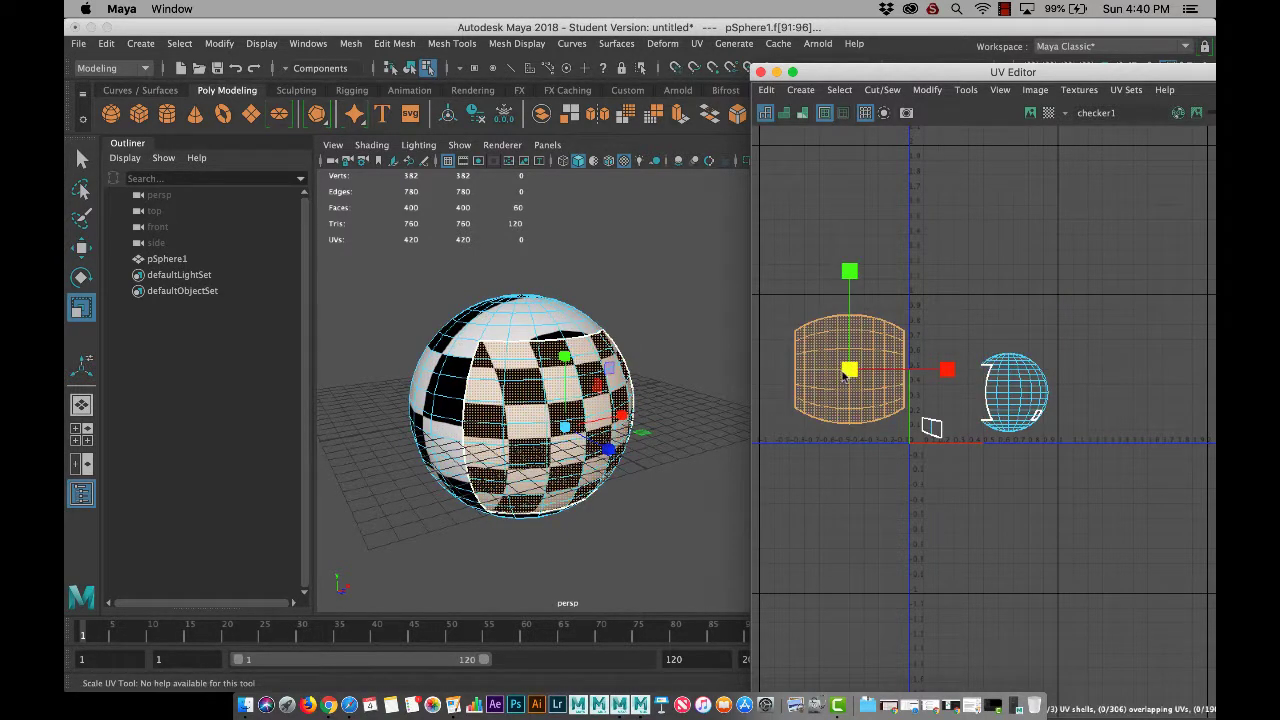
drag(847, 372, 950, 335)
key(w)
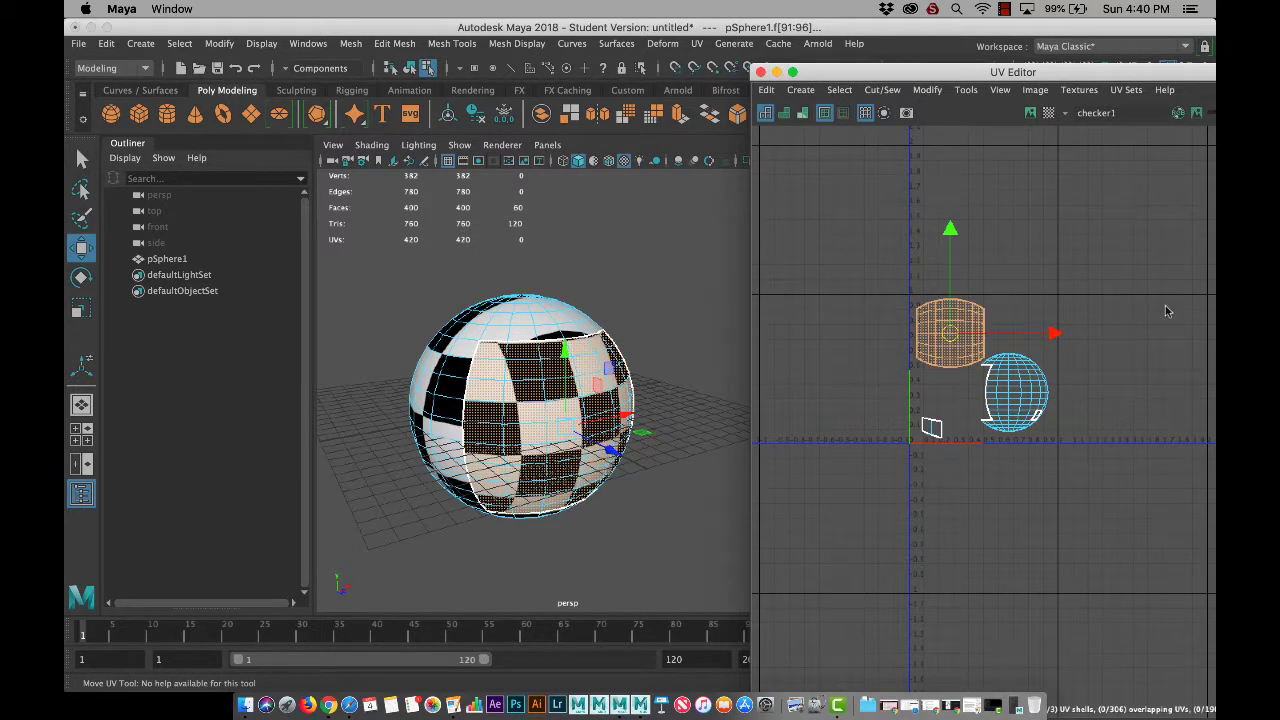
click(1100, 347)
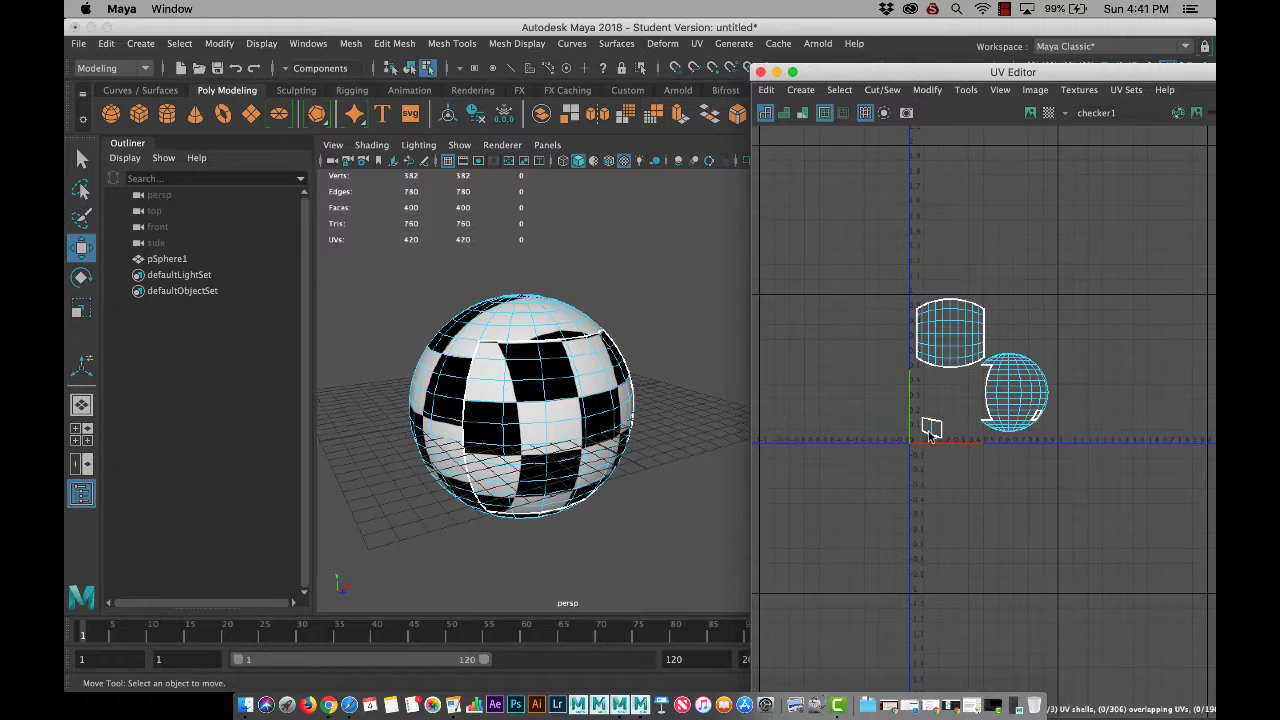
Step: Close the UV Editor, reselect the whole sphere as an object, and apply a spherical UV projection
click(760, 73)
click(507, 355)
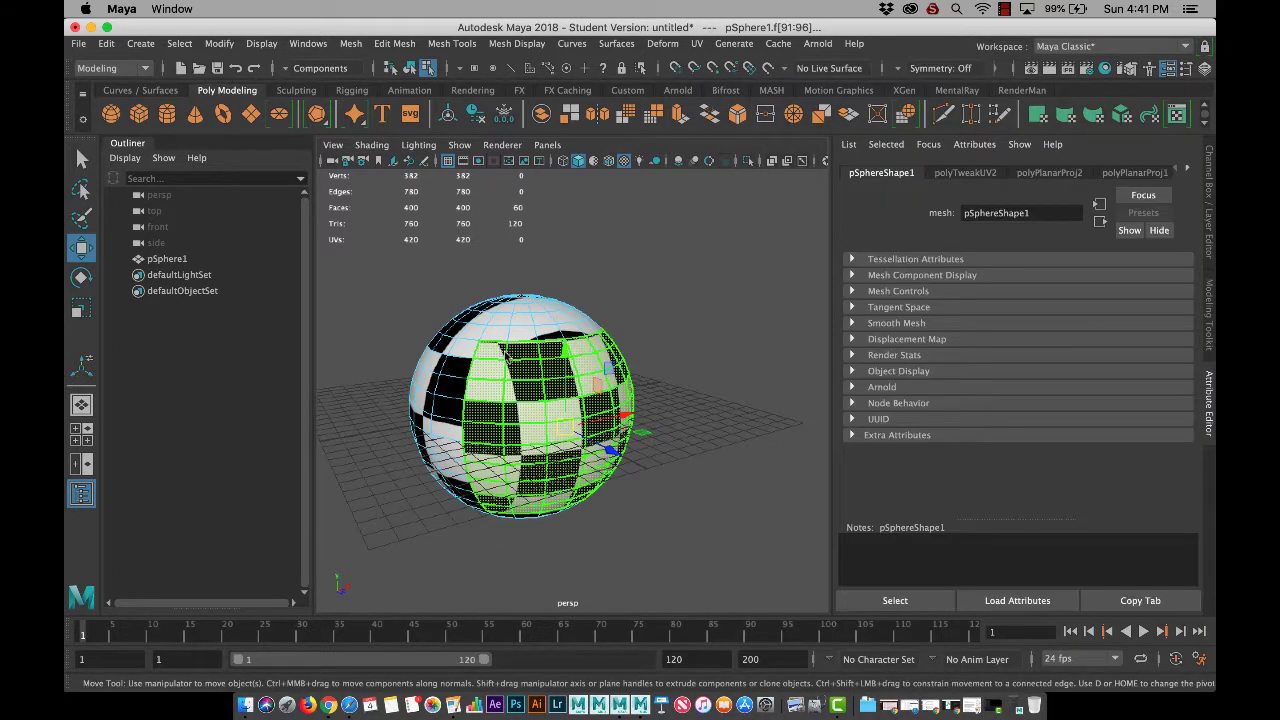
right_drag(507, 355, 586, 240)
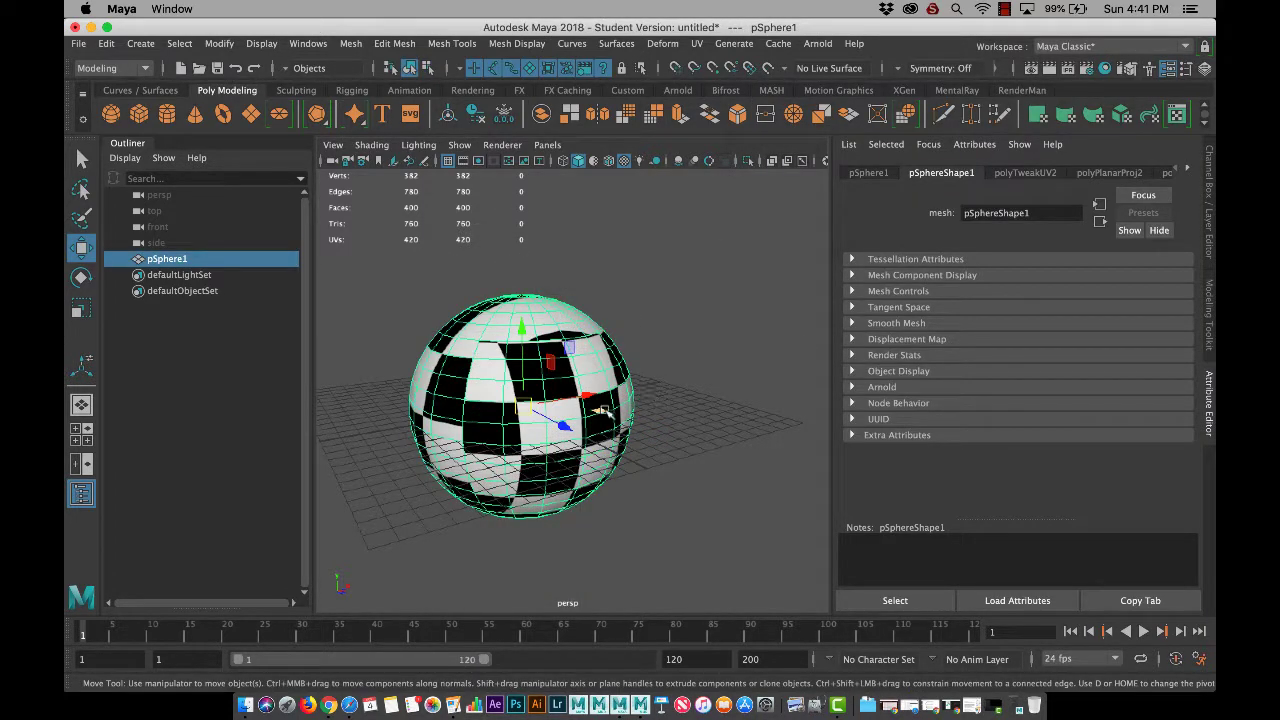
click(696, 44)
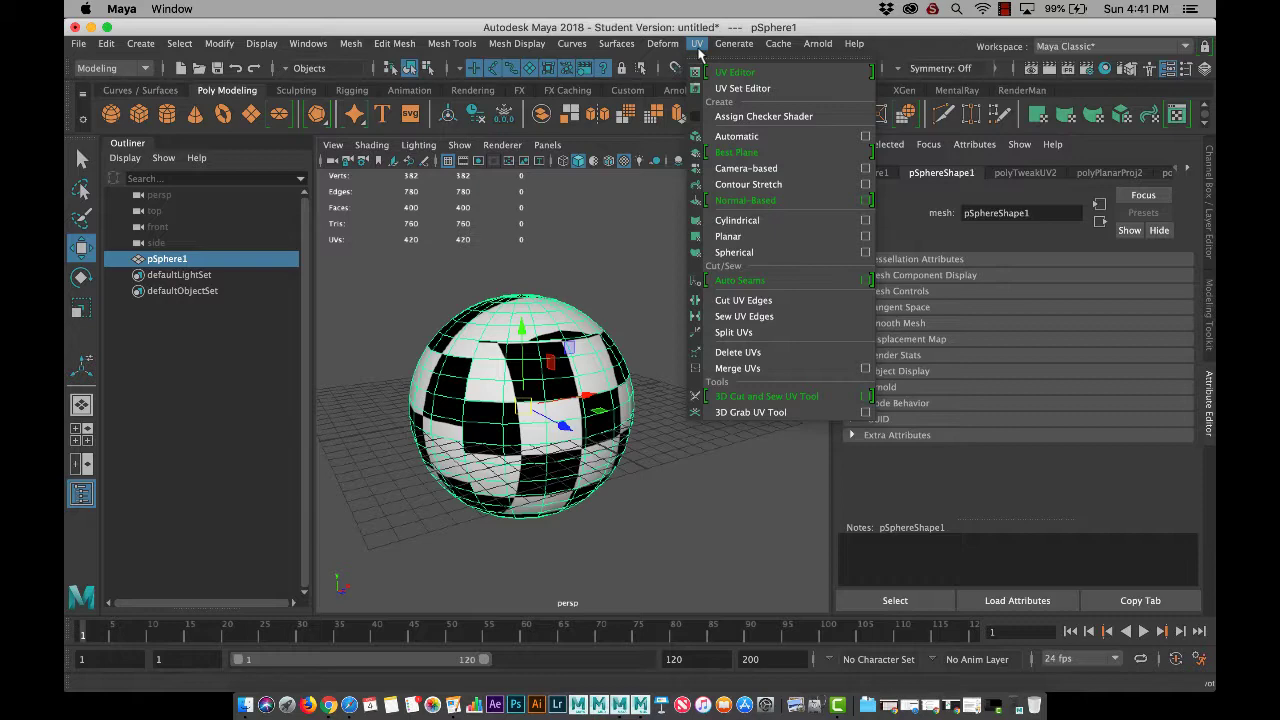
click(767, 258)
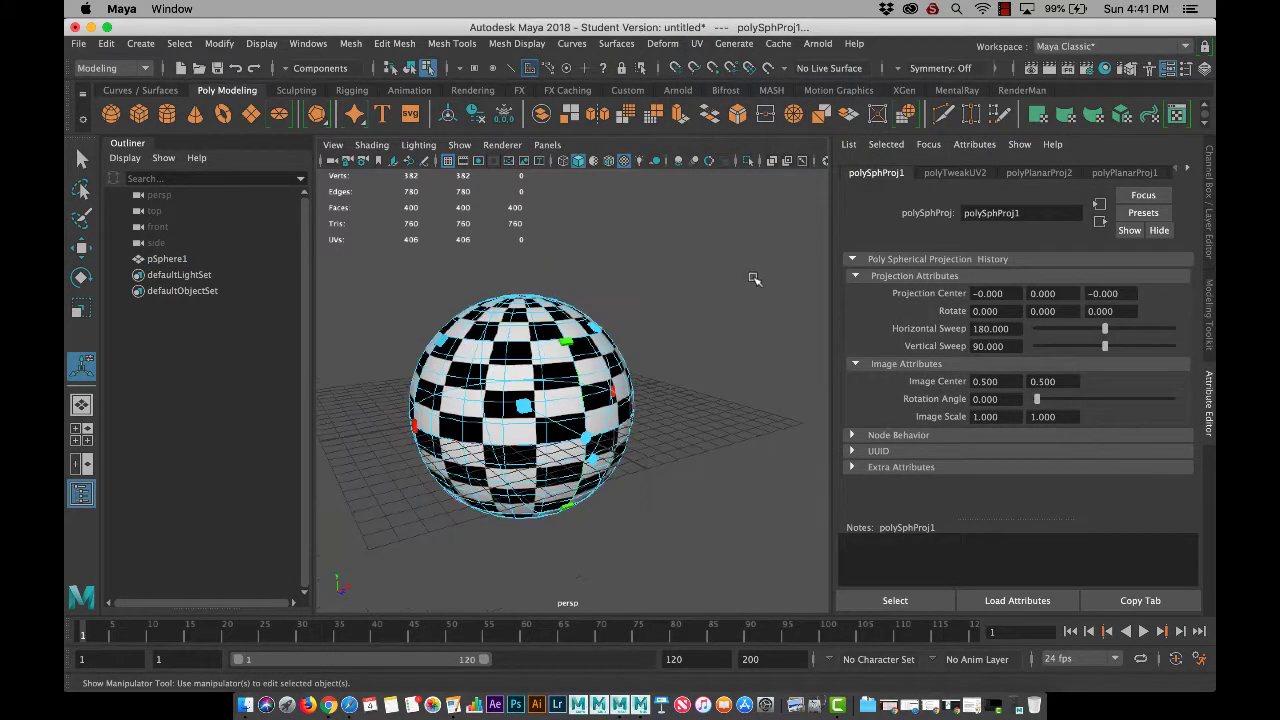
alt+drag(697, 343, 663, 329)
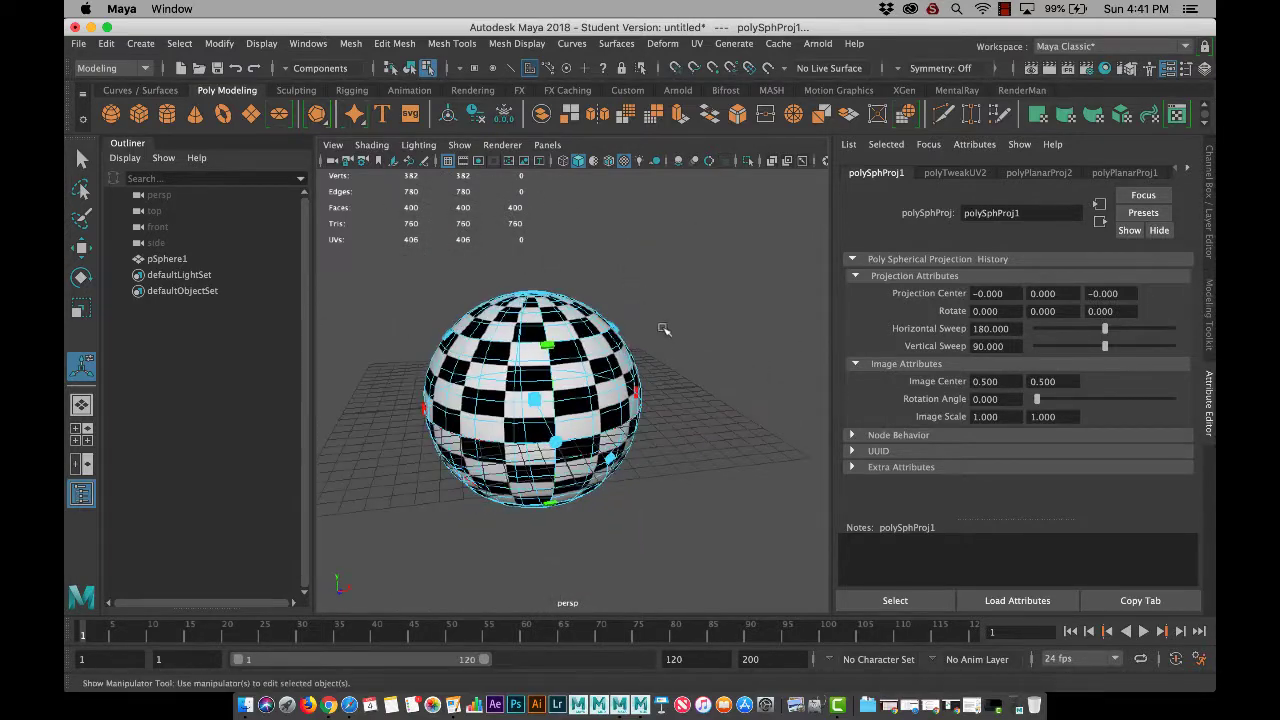
Step: Open the UV Editor to compare the spherical layout with the checker around the sphere's pole, and close it
click(697, 43)
click(705, 70)
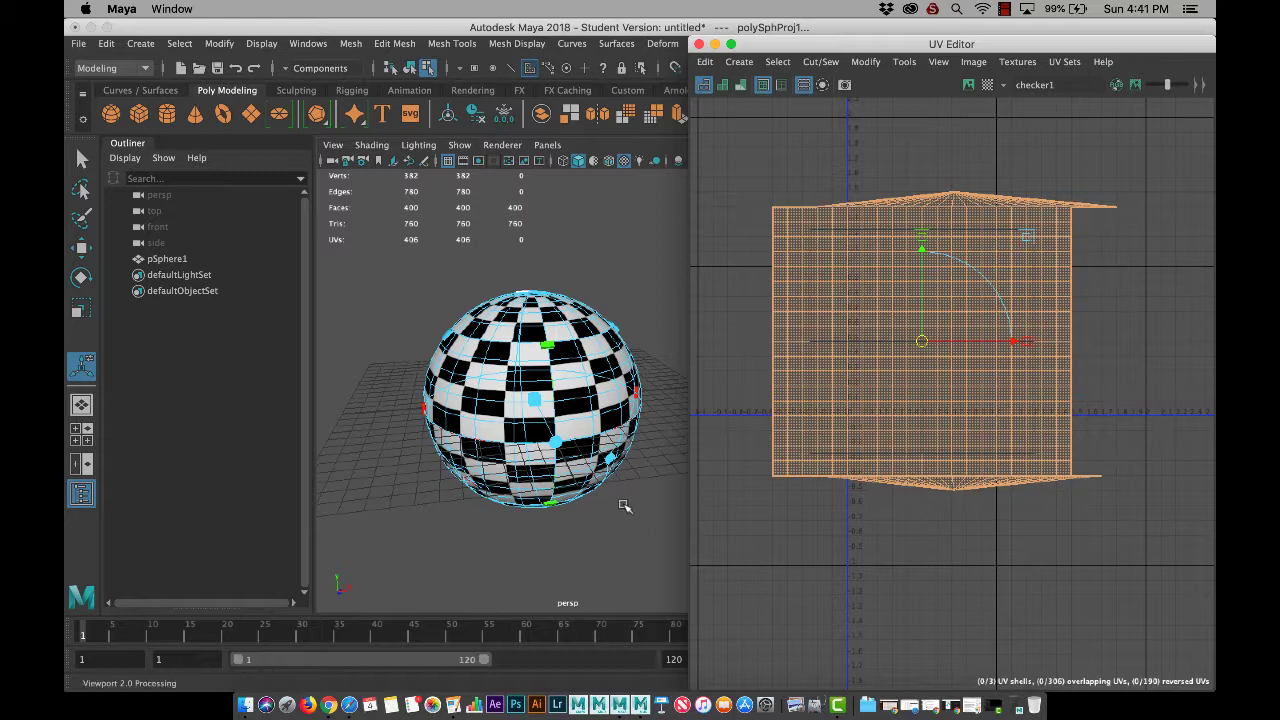
alt+drag(628, 398, 651, 437)
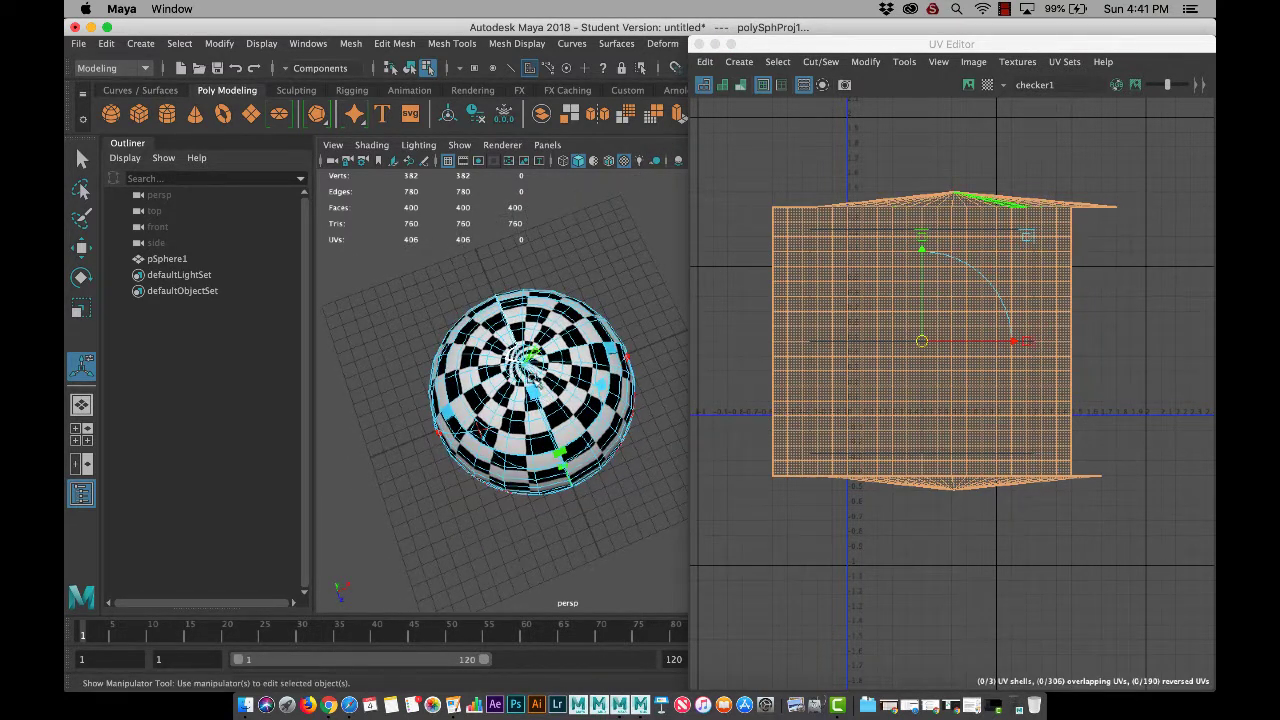
alt+drag(610, 530, 600, 431)
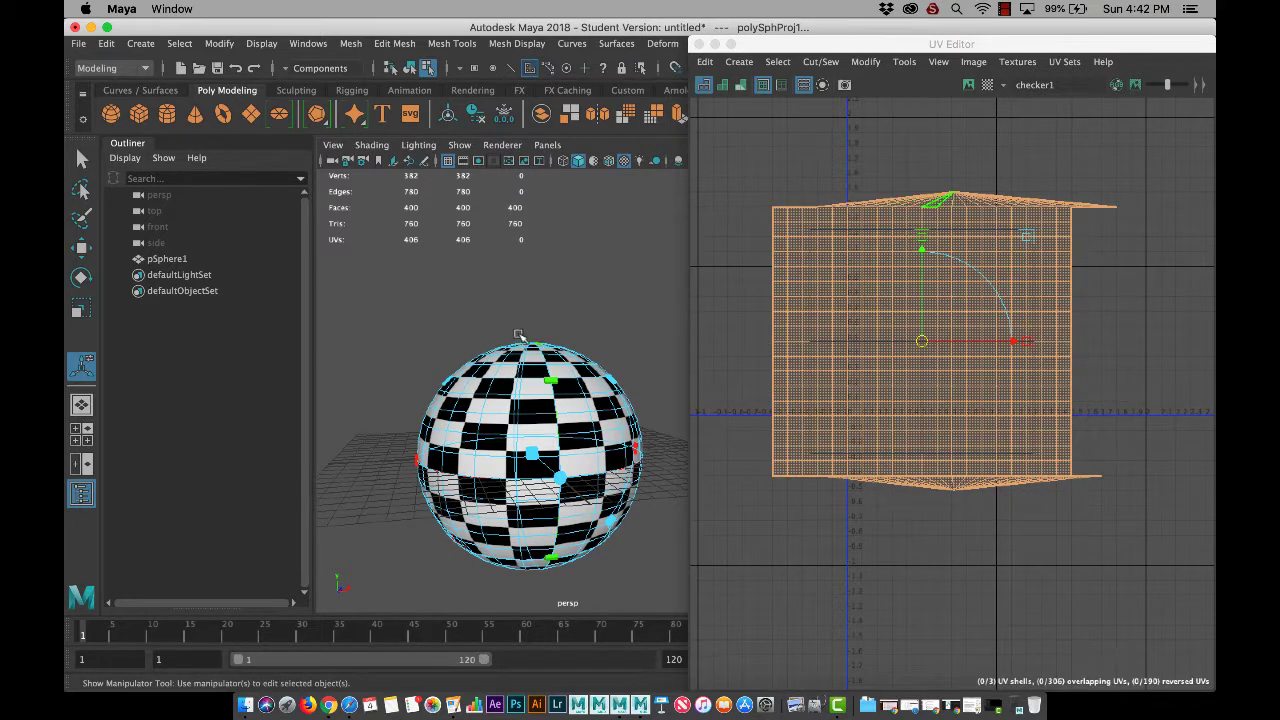
click(699, 44)
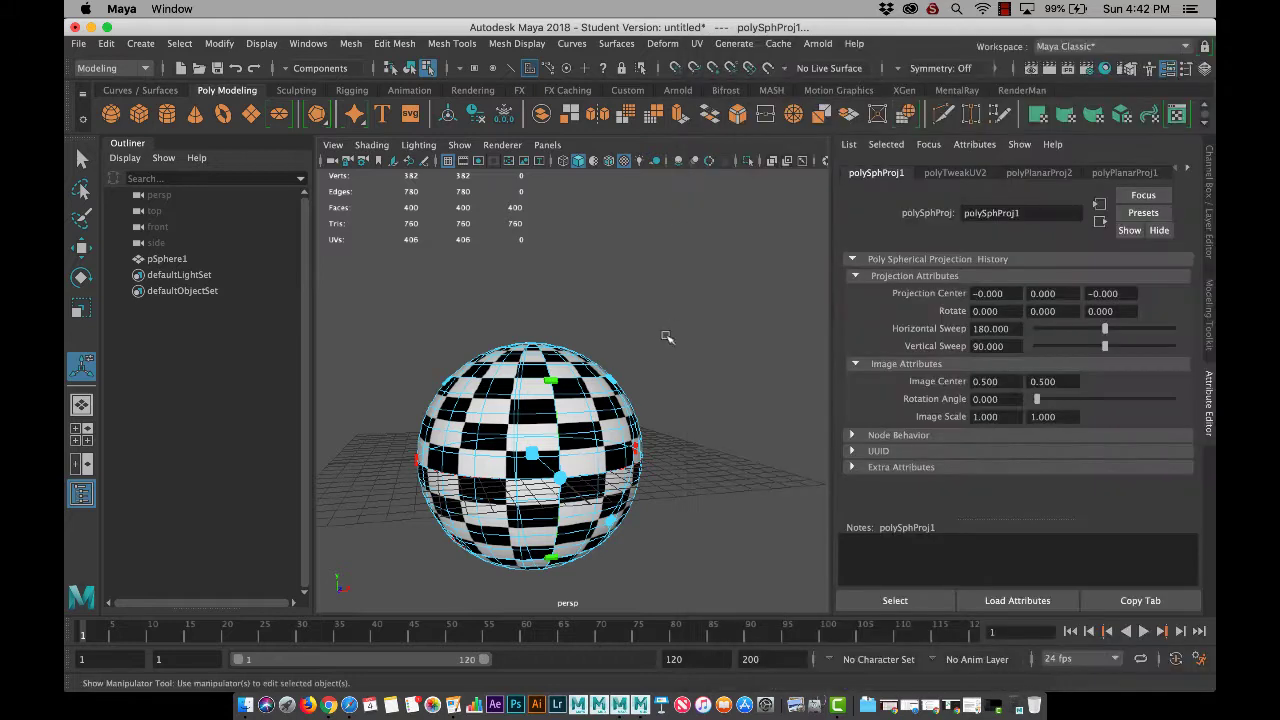
Step: Leave the projection manipulator and select the whole sphere in object mode again
click(666, 337)
click(602, 404)
right_drag(579, 404, 634, 240)
click(697, 44)
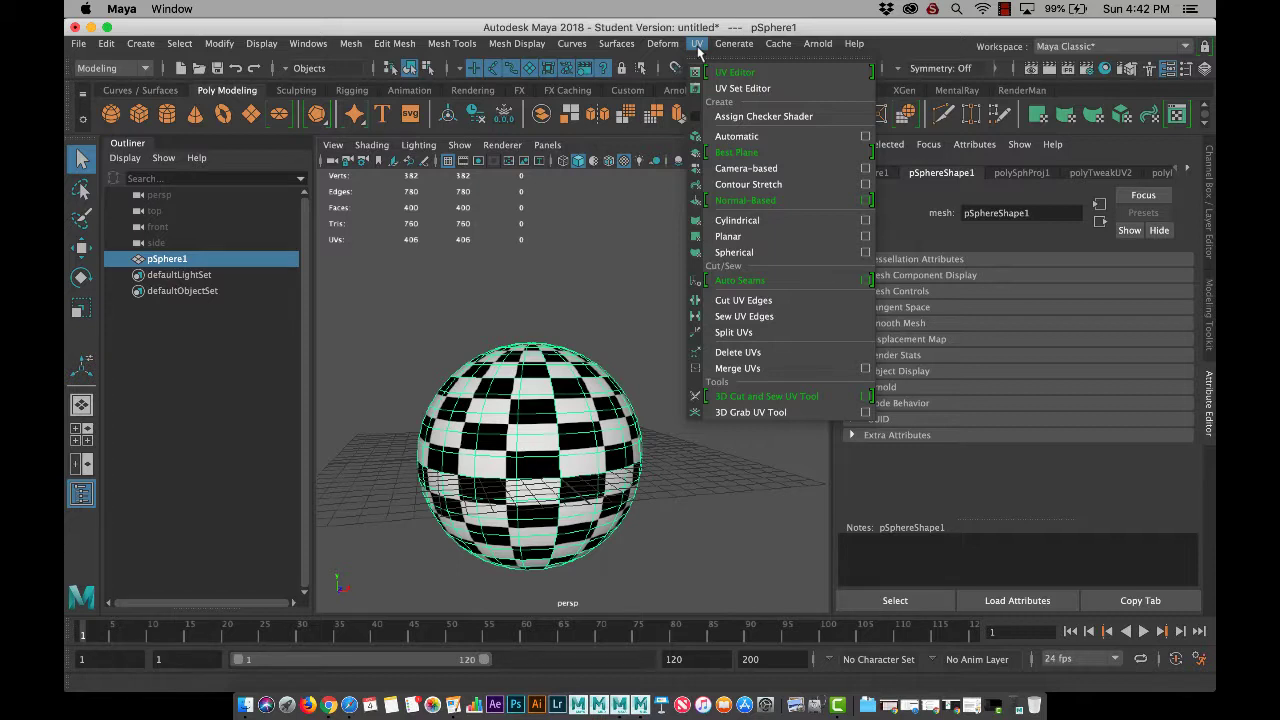
click(467, 412)
right_drag(472, 412, 484, 410)
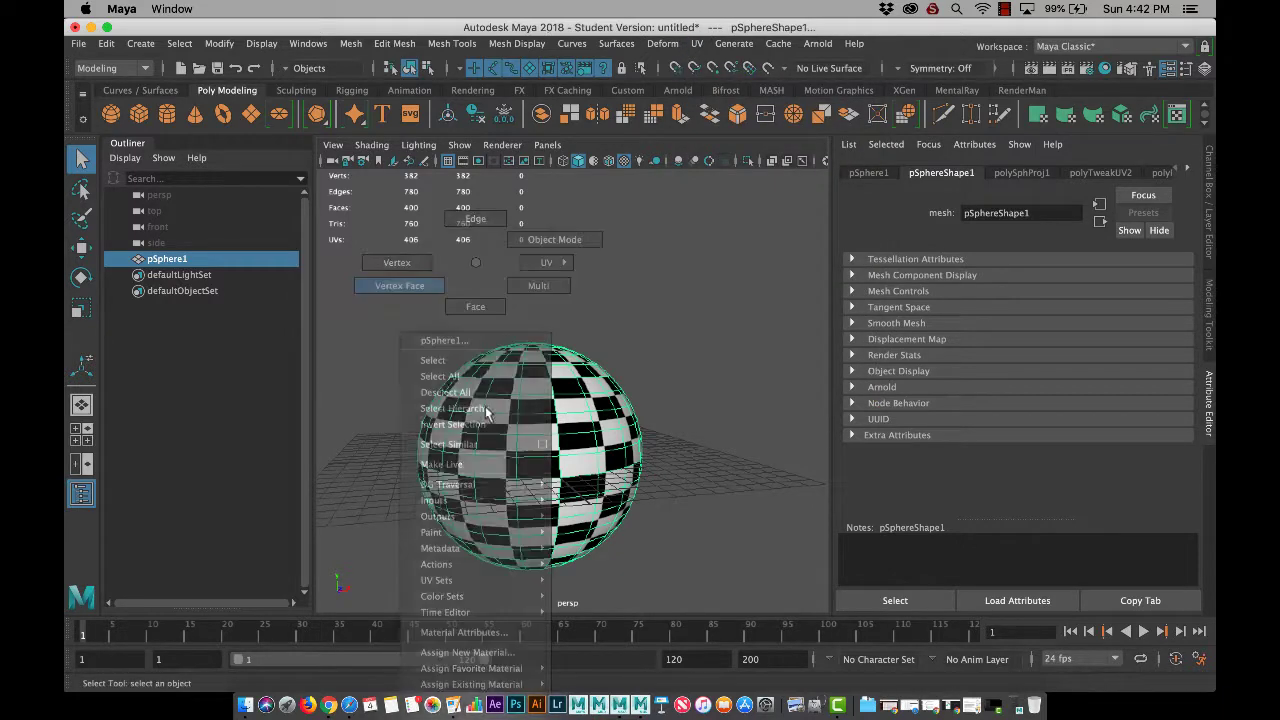
Step: Select a two-by-two block of faces on the sphere's upper side and move it outward to form a spout-like bulge
right_drag(559, 384, 551, 303)
click(603, 403)
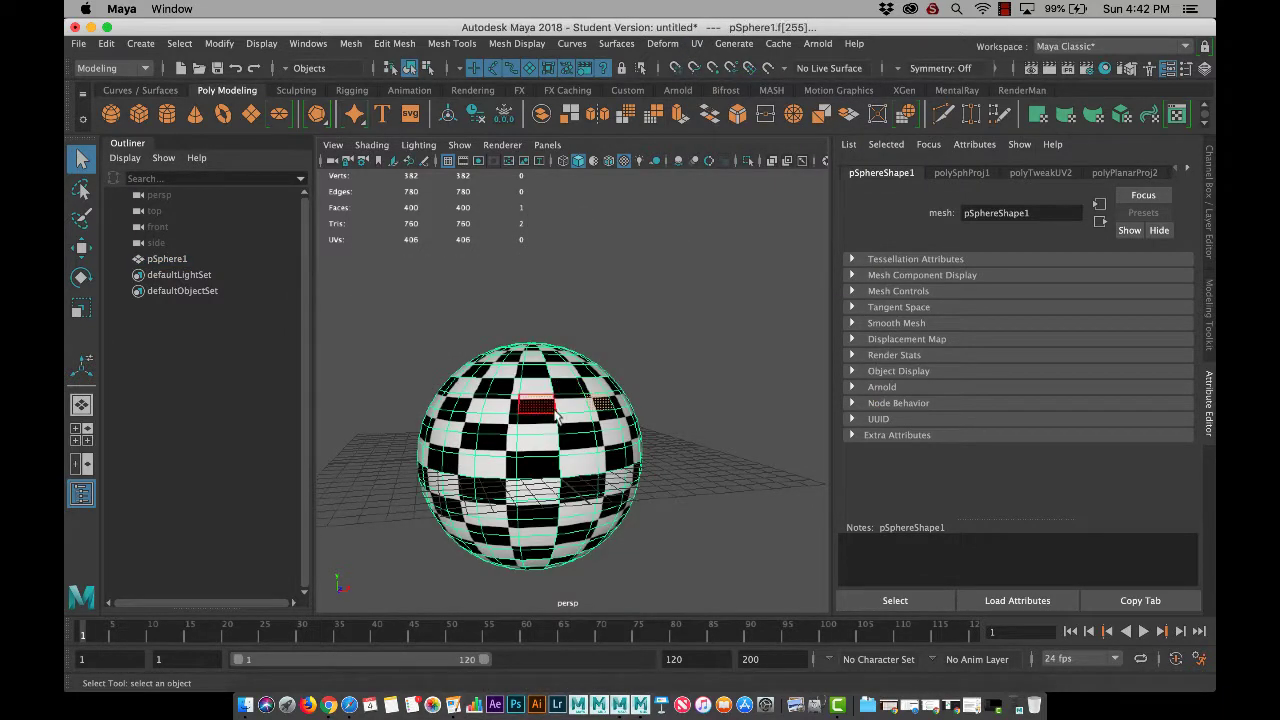
shift+click(547, 424)
shift+click(573, 421)
shift+click(574, 404)
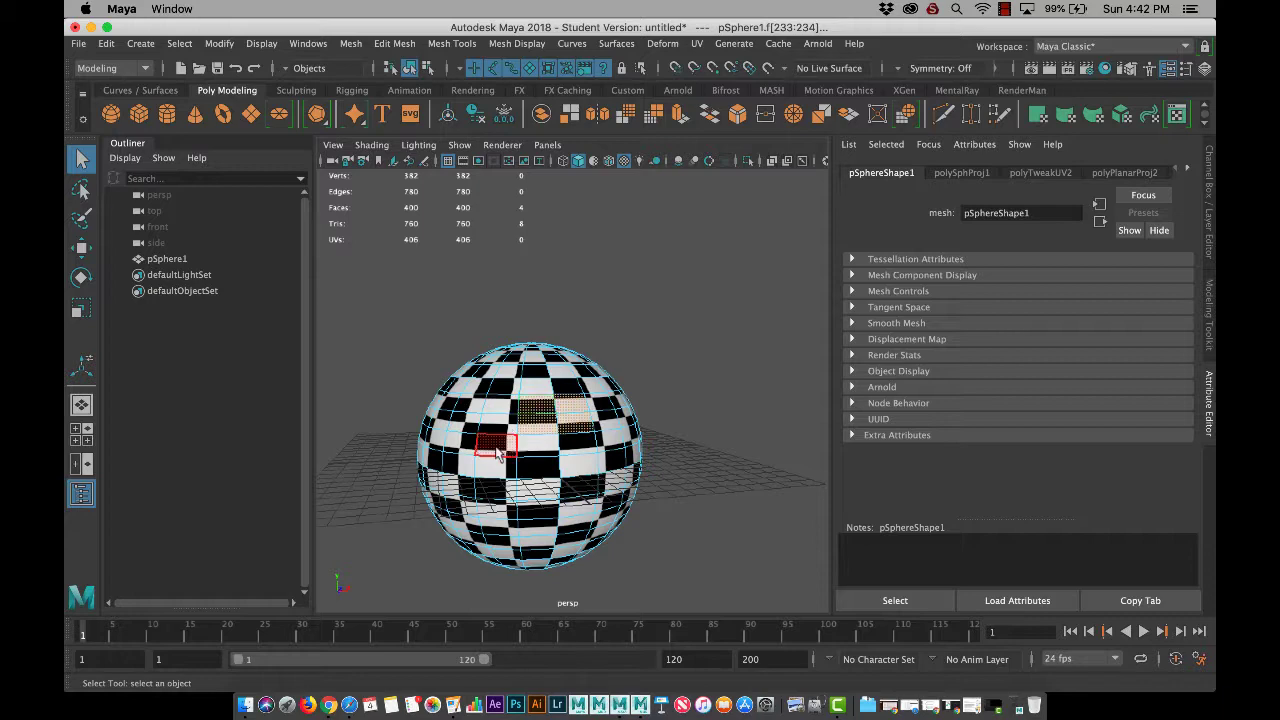
alt+drag(508, 449, 600, 443)
key(ctrl+e)
drag(651, 403, 706, 392)
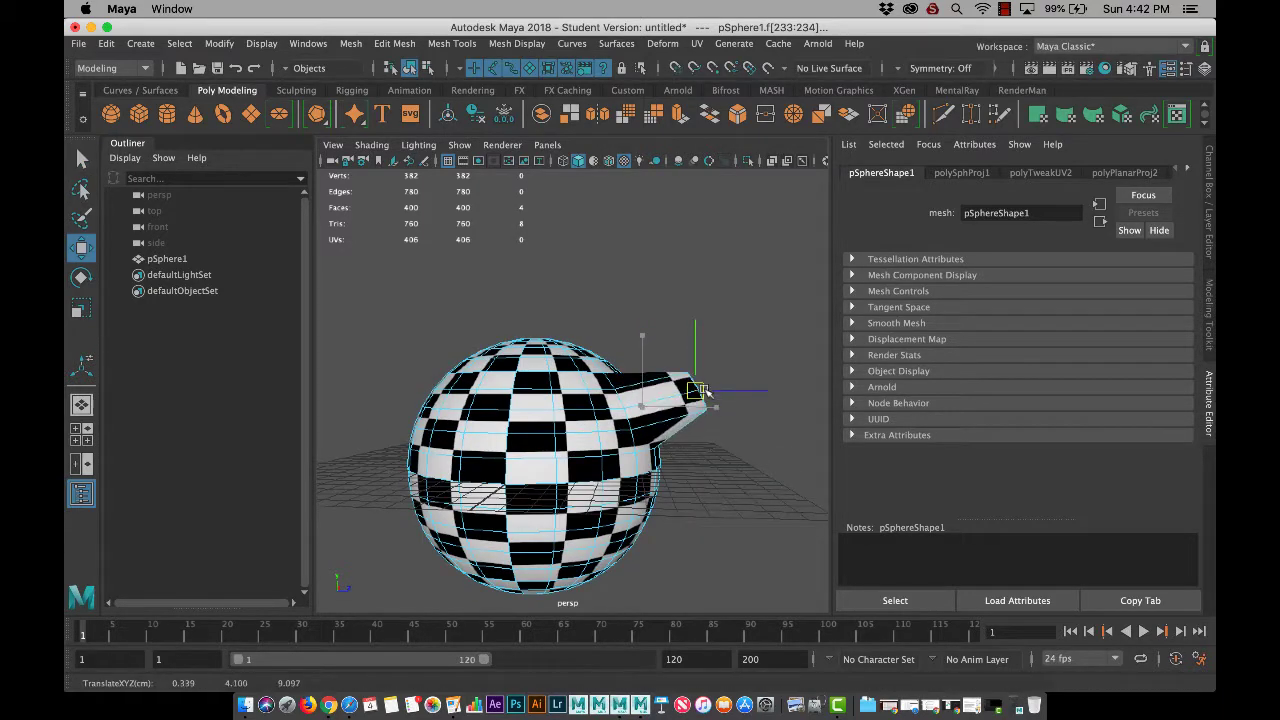
alt+drag(707, 511, 514, 509)
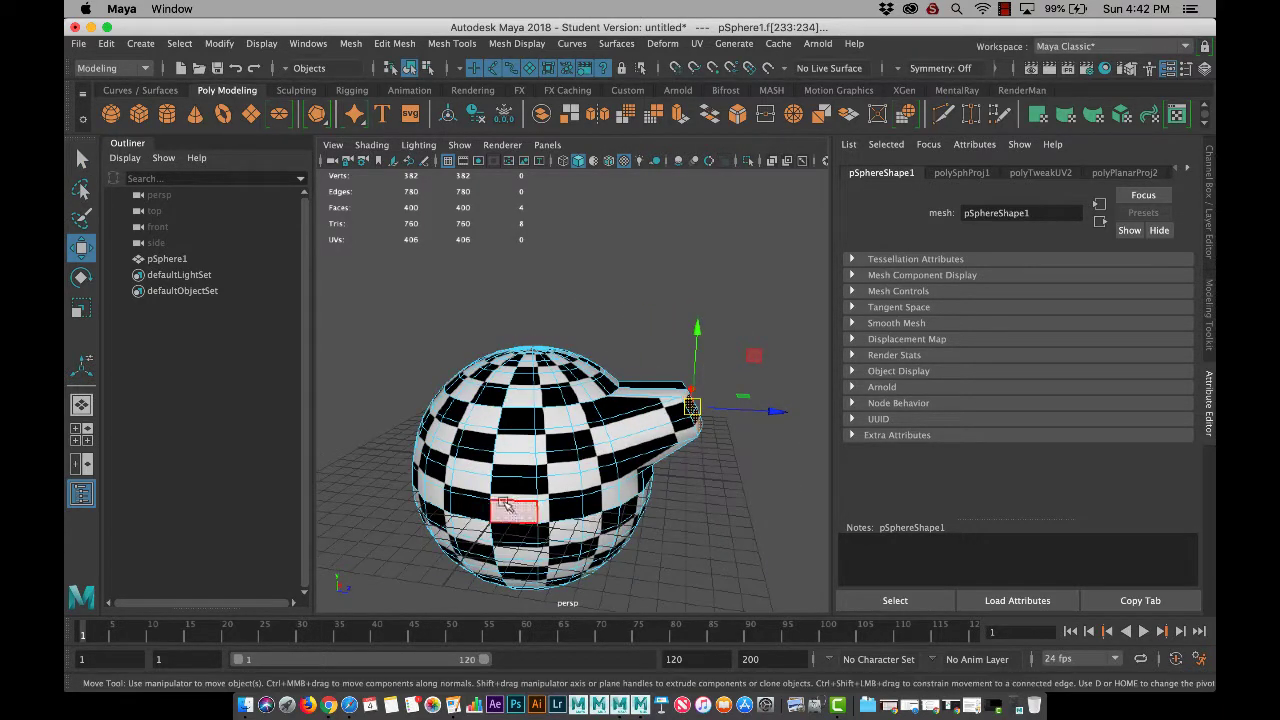
Step: Select a block of six faces on the side opposite the spout, extrude it, and move it outward and slightly up
alt+drag(513, 465, 620, 400)
click(530, 466)
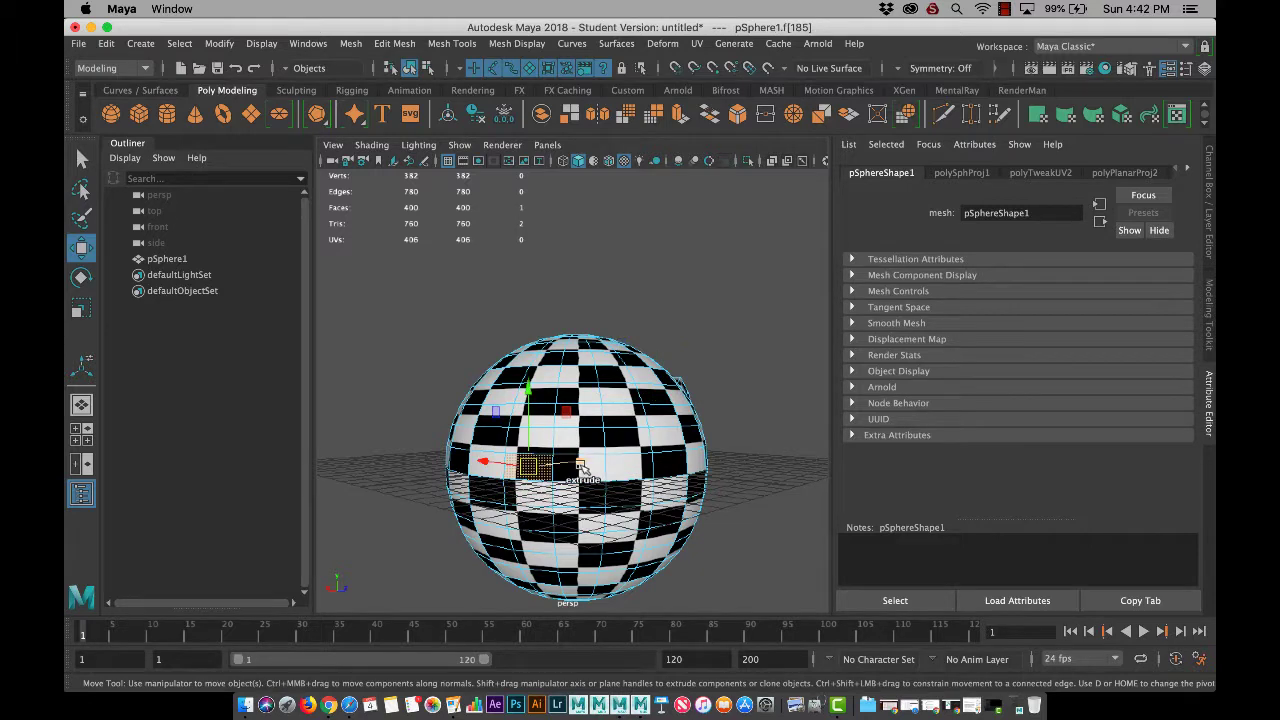
shift+click(584, 472)
shift+click(589, 435)
shift+click(542, 434)
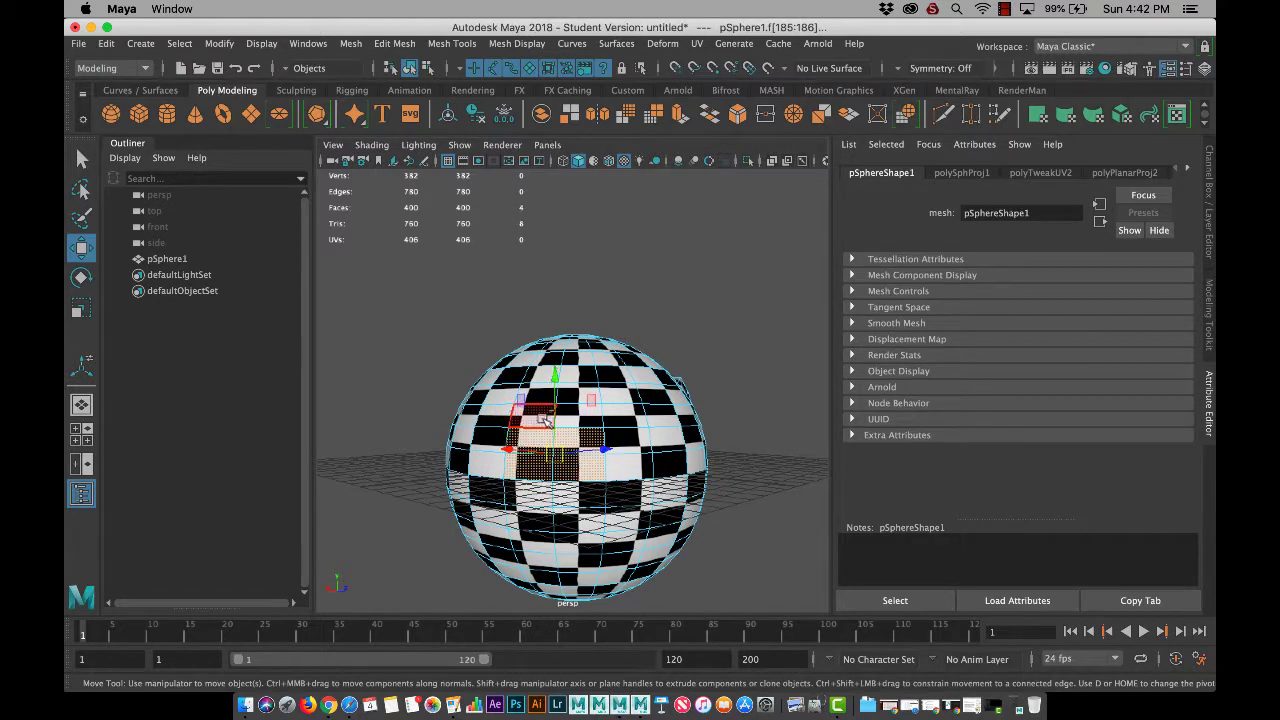
shift+click(541, 415)
shift+click(587, 424)
alt+drag(600, 440, 650, 470)
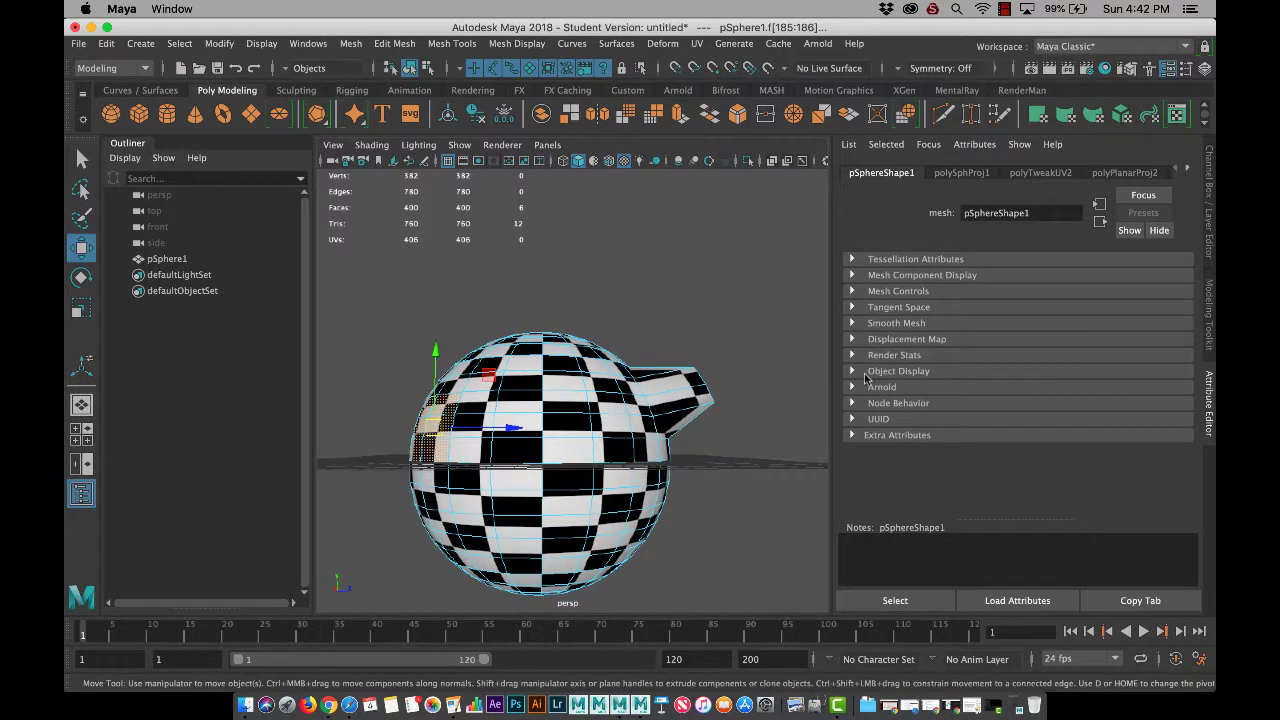
click(1211, 329)
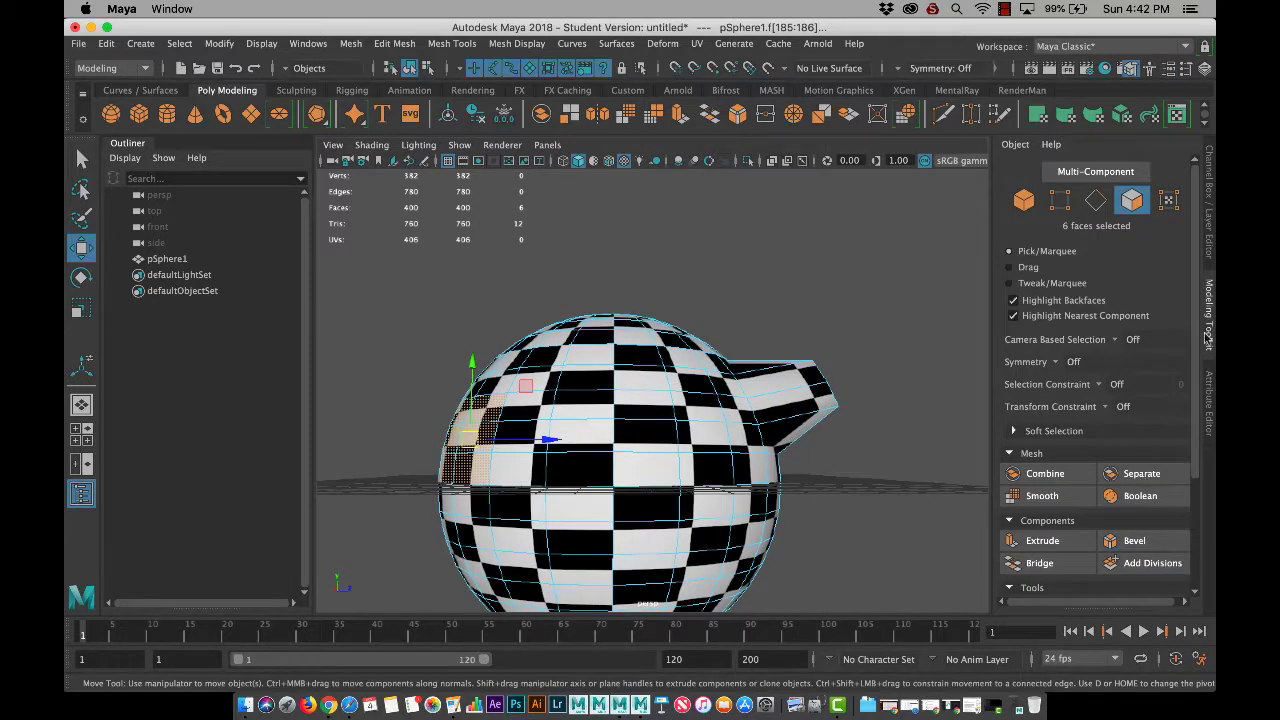
click(1040, 540)
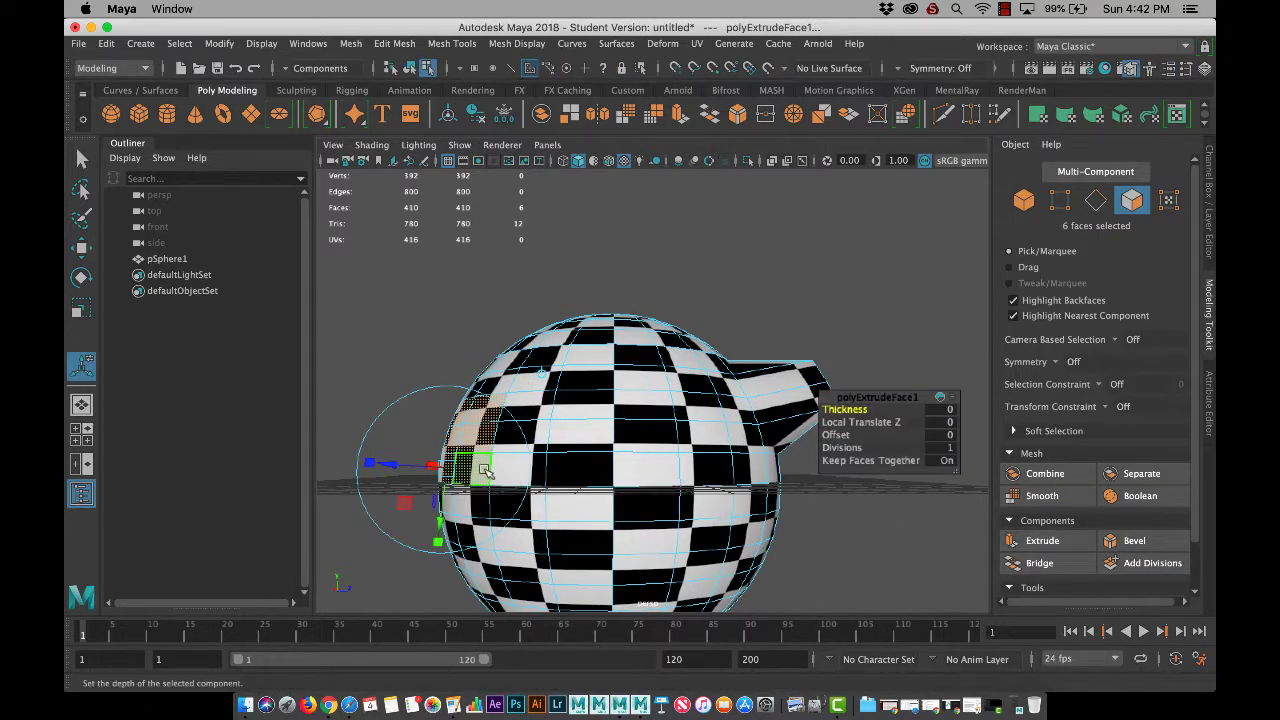
key(w)
drag(470, 440, 430, 425)
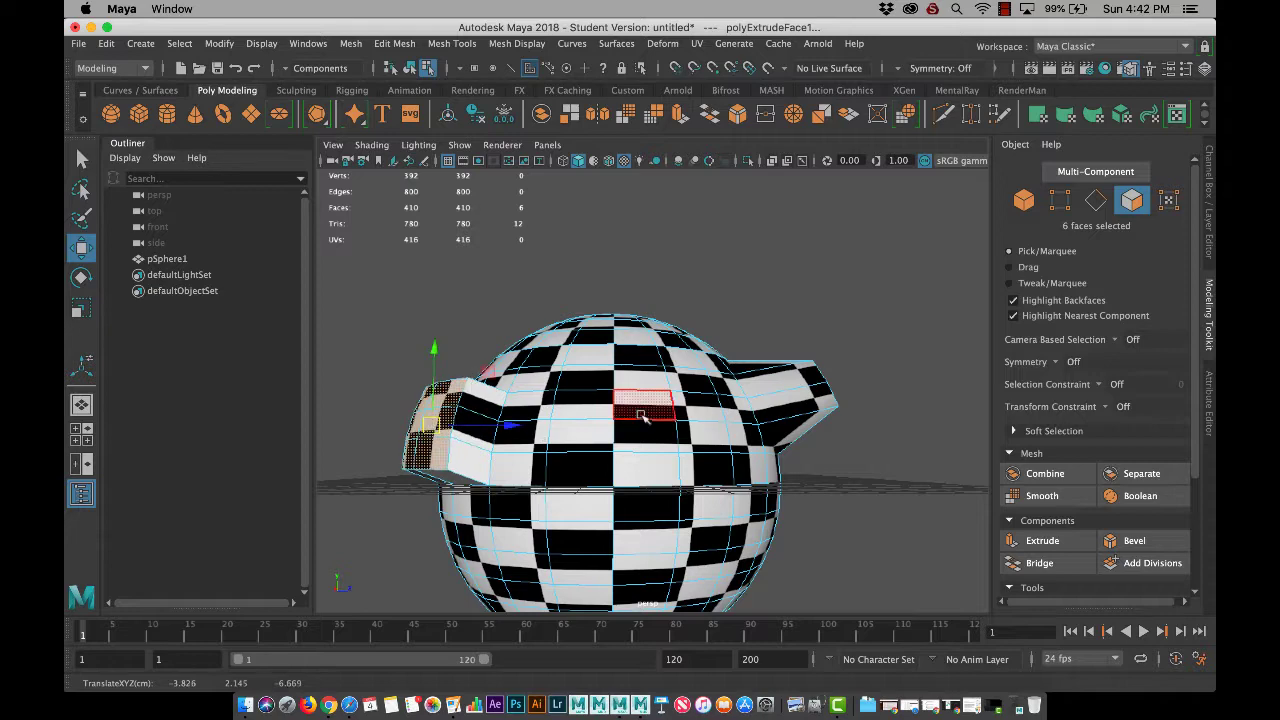
Step: Reselect the whole deformed sphere in object mode and apply a cylindrical UV projection
scroll(641, 415, up, 3)
scroll(737, 434, down, 5)
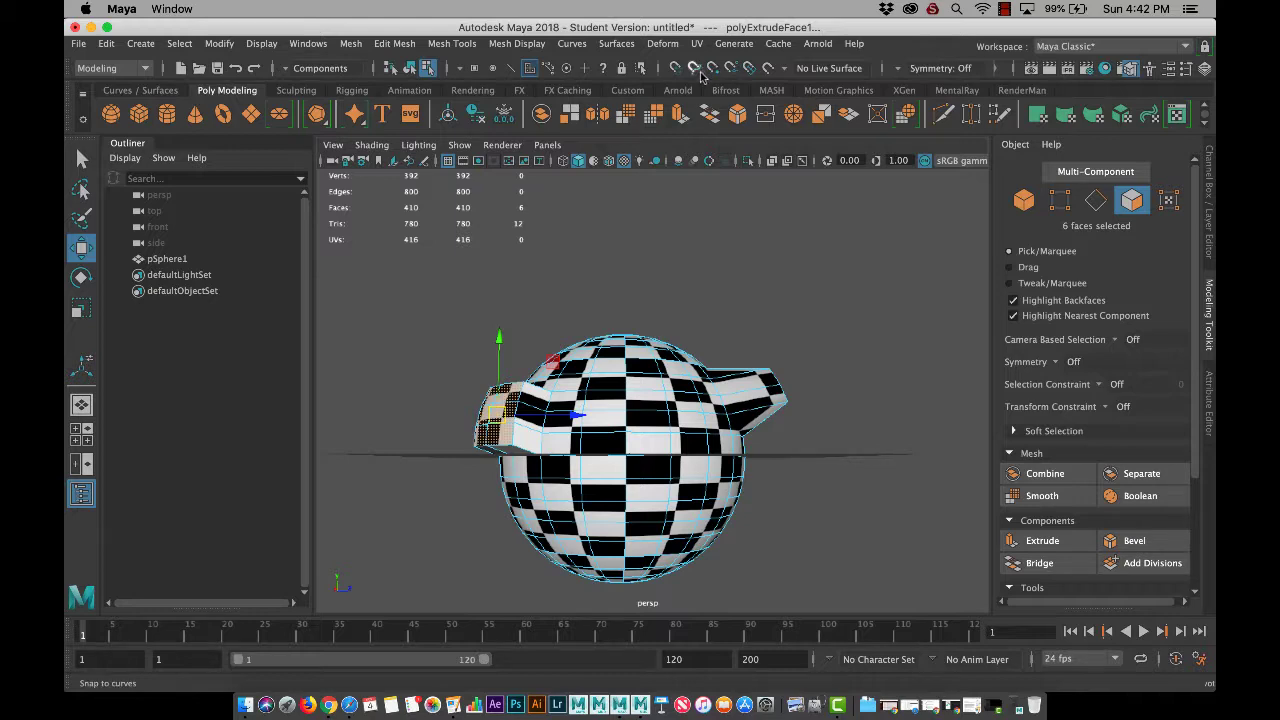
click(722, 471)
right_drag(660, 445, 722, 243)
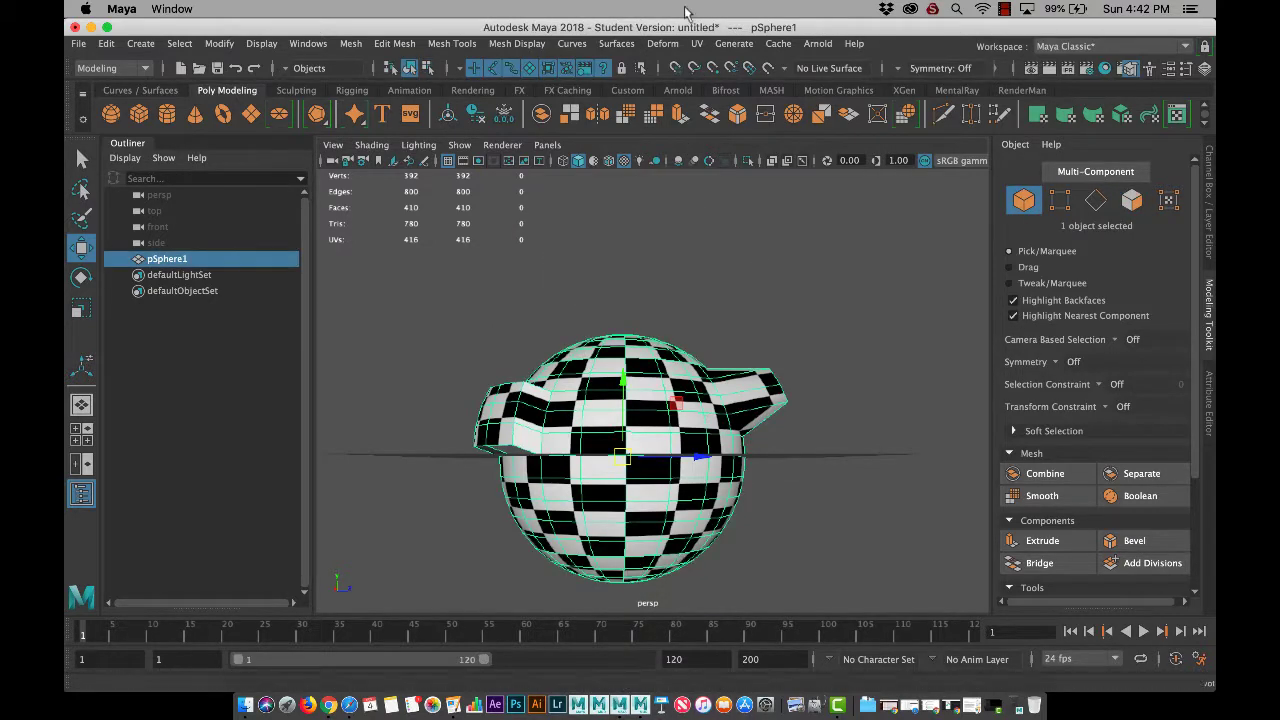
click(694, 44)
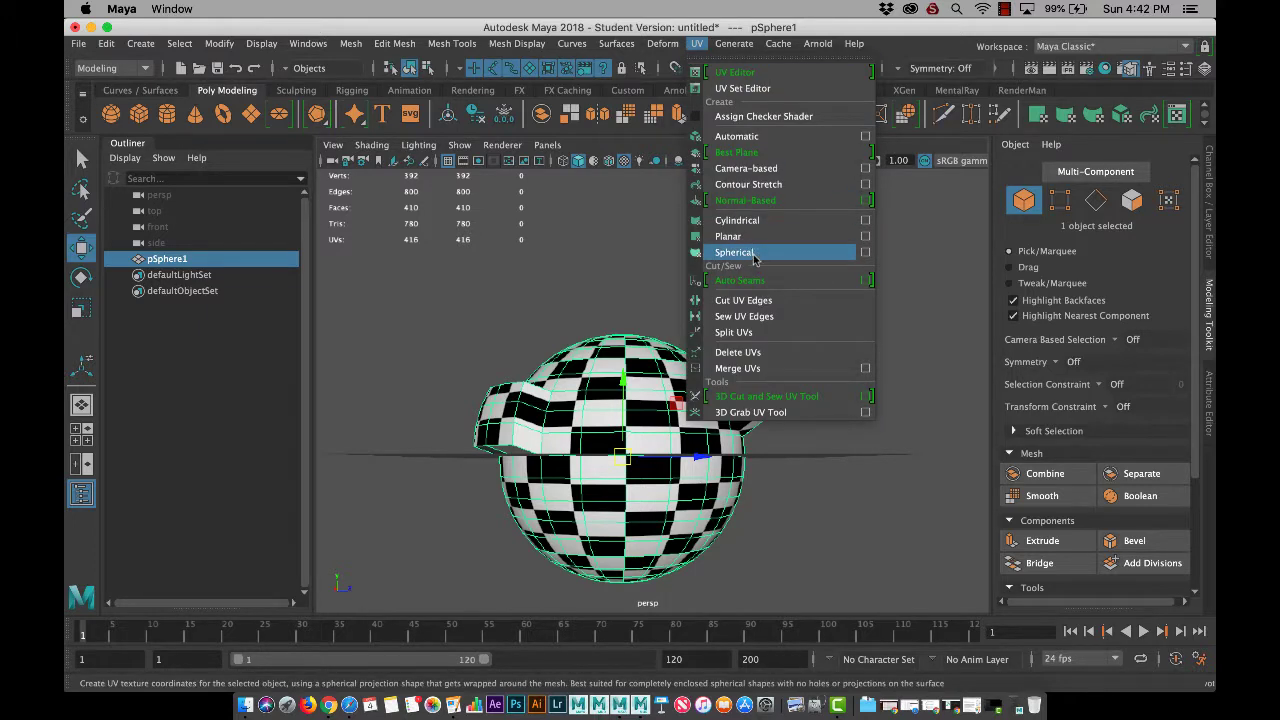
click(740, 220)
Step: Examine the cylindrical projection around the model and its layout in the UV Editor, and close the editor
scroll(840, 325, up, 3)
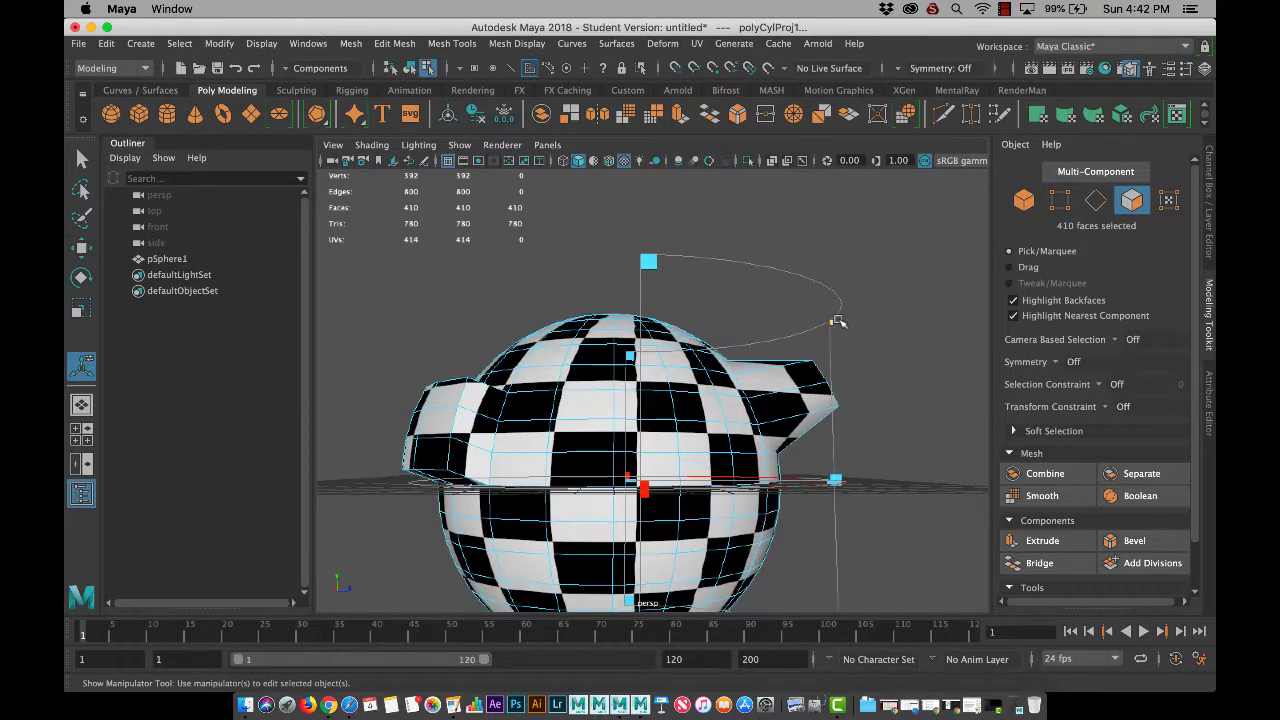
scroll(840, 321, down, 8)
alt+drag(816, 314, 765, 295)
click(697, 44)
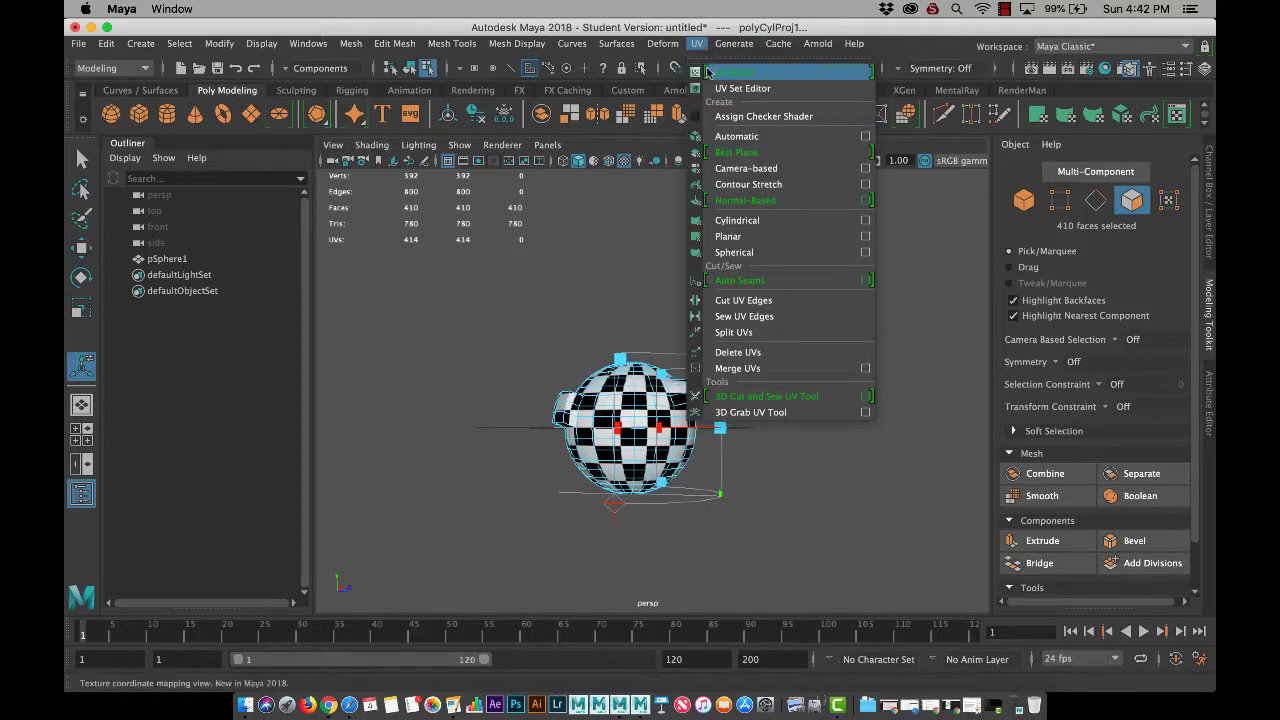
click(719, 76)
scroll(871, 292, down, 3)
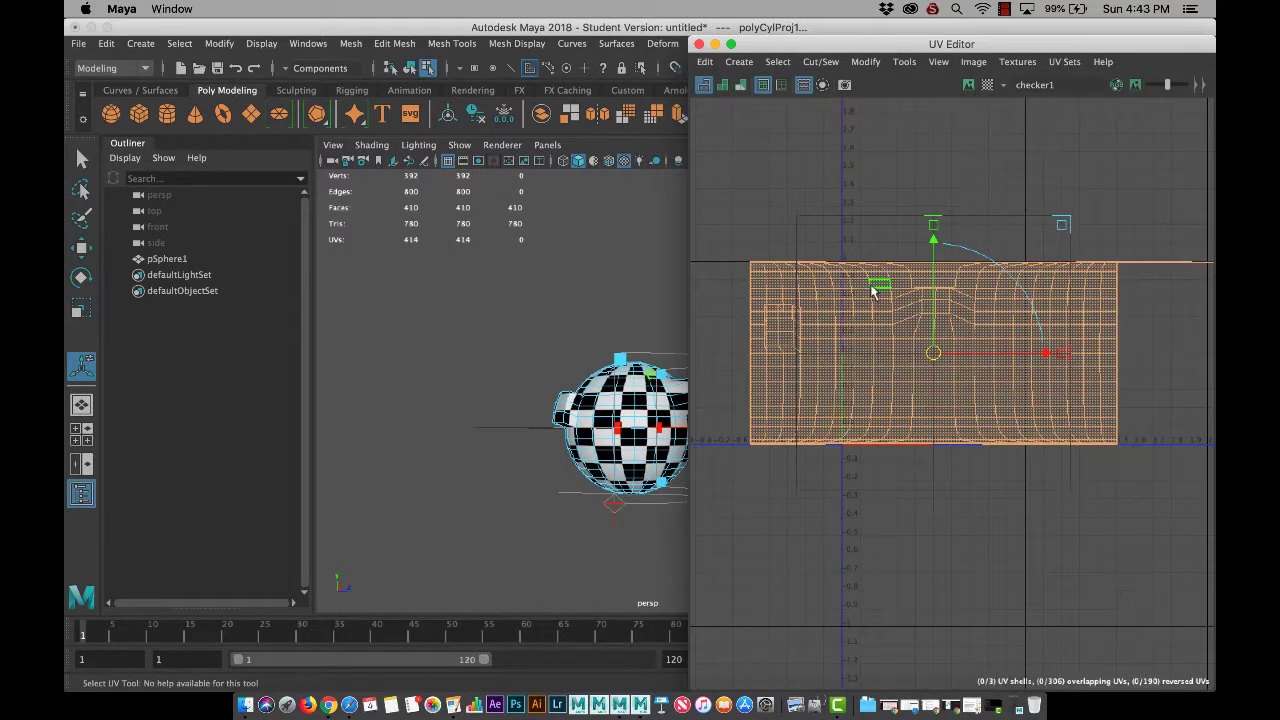
click(698, 44)
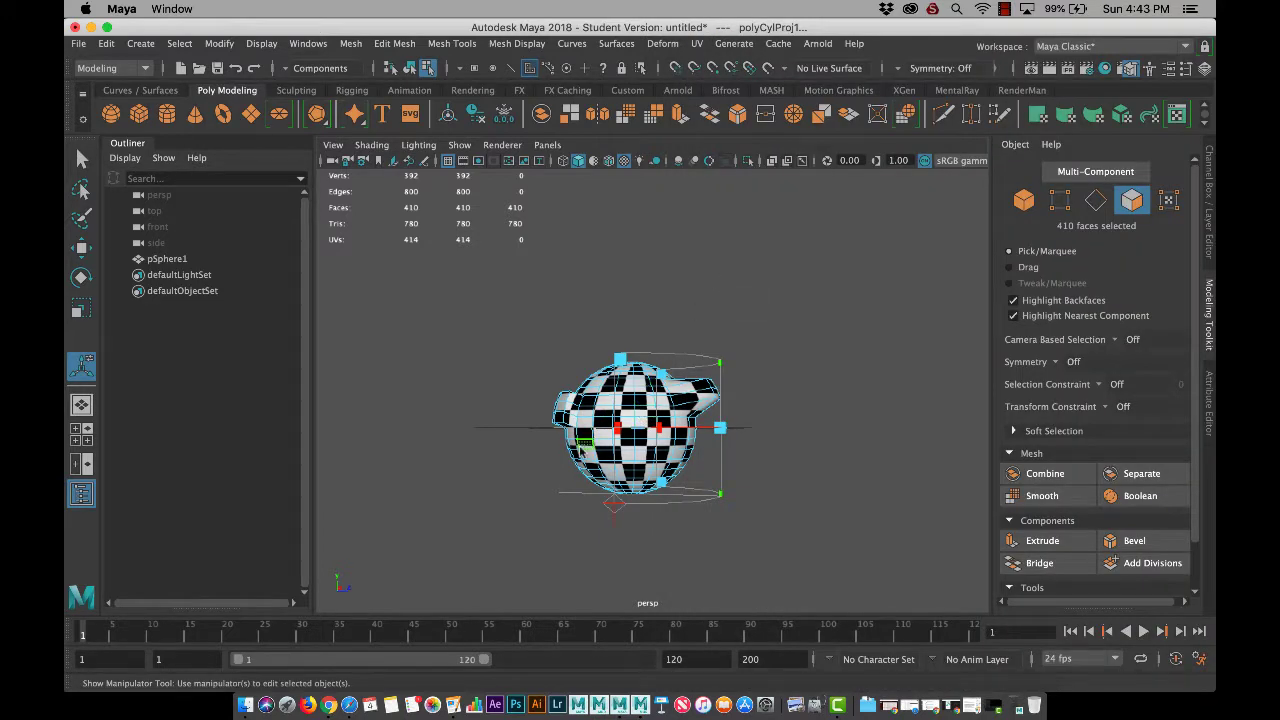
Step: Reselect the whole model as an object, apply an automatic UV projection, and view its projection planes from all around
right_drag(582, 443, 640, 242)
click(714, 254)
click(617, 484)
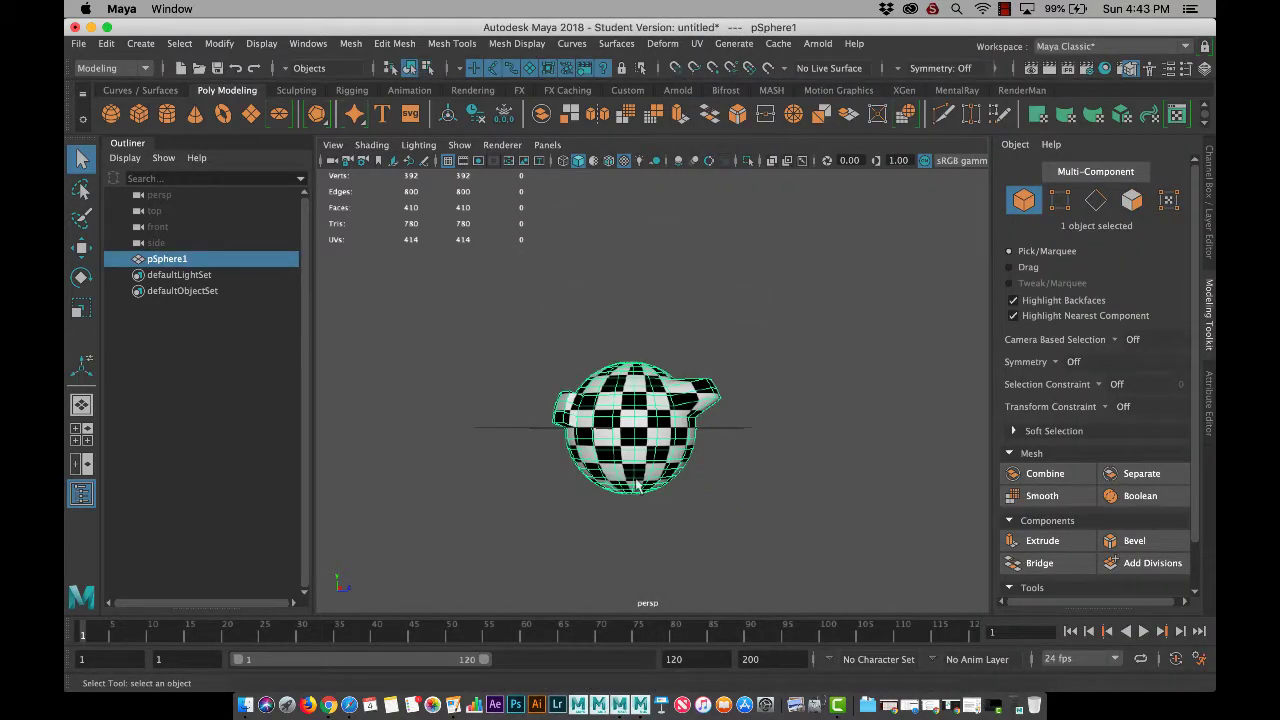
click(697, 43)
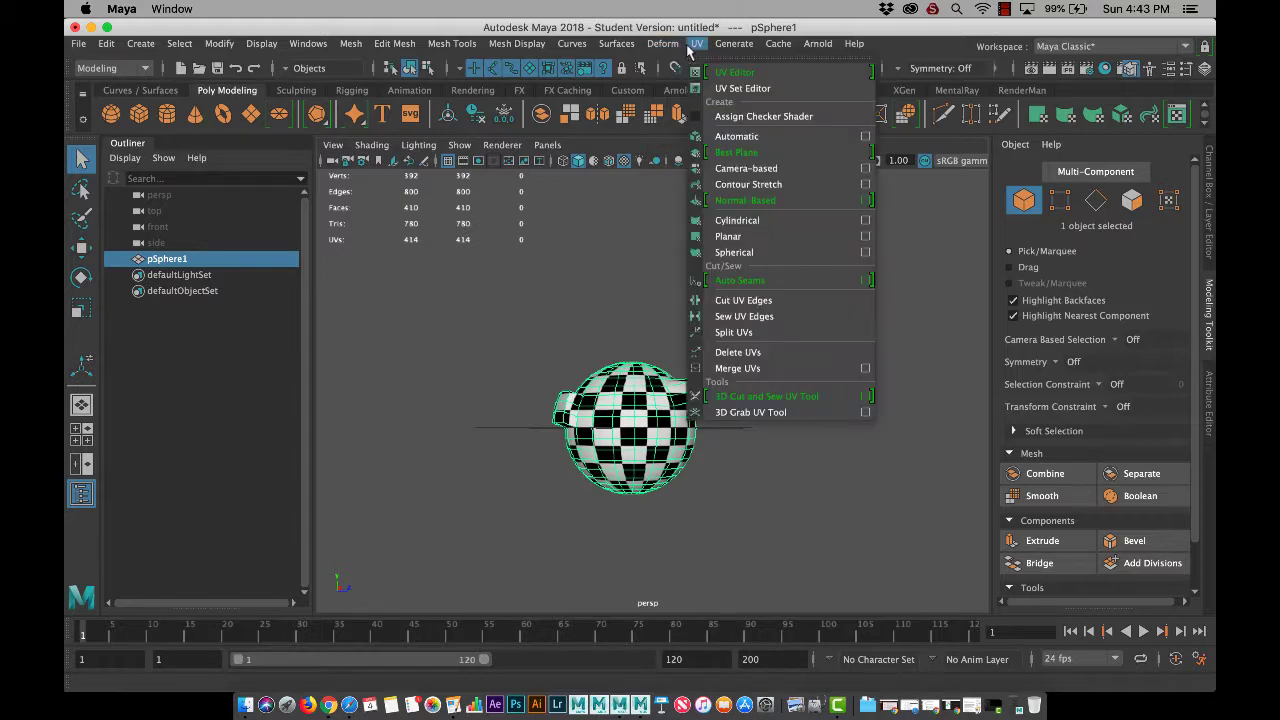
click(737, 136)
scroll(886, 361, up, 3)
scroll(887, 364, down, 5)
scroll(887, 364, down, 8)
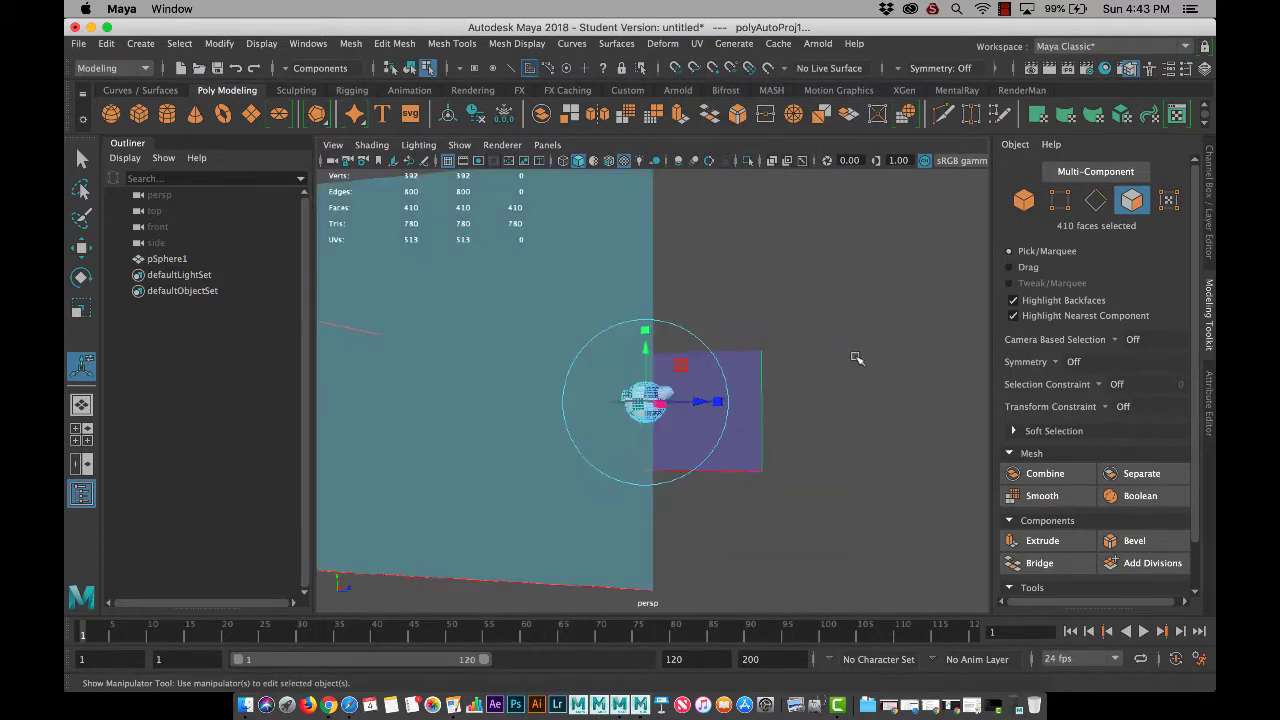
alt+drag(814, 343, 756, 410)
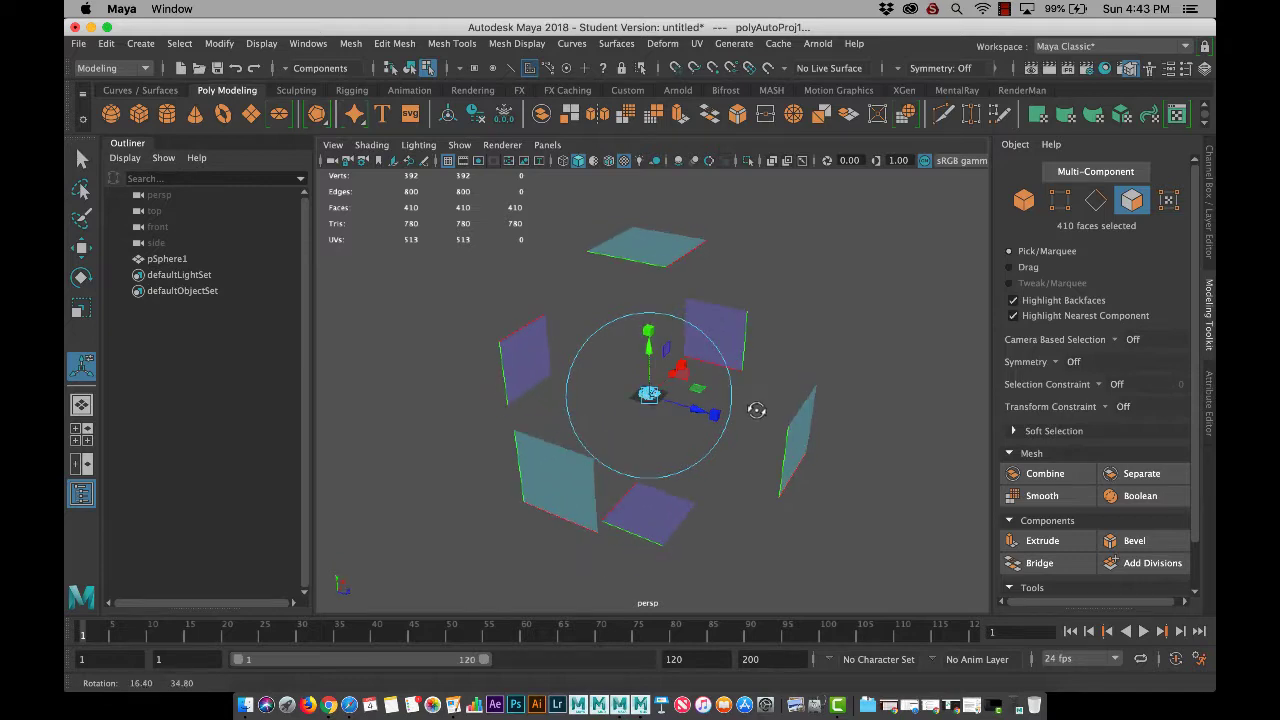
Step: Open the UV Editor and compare the automatically generated shells with the checker and seams on the model
click(697, 43)
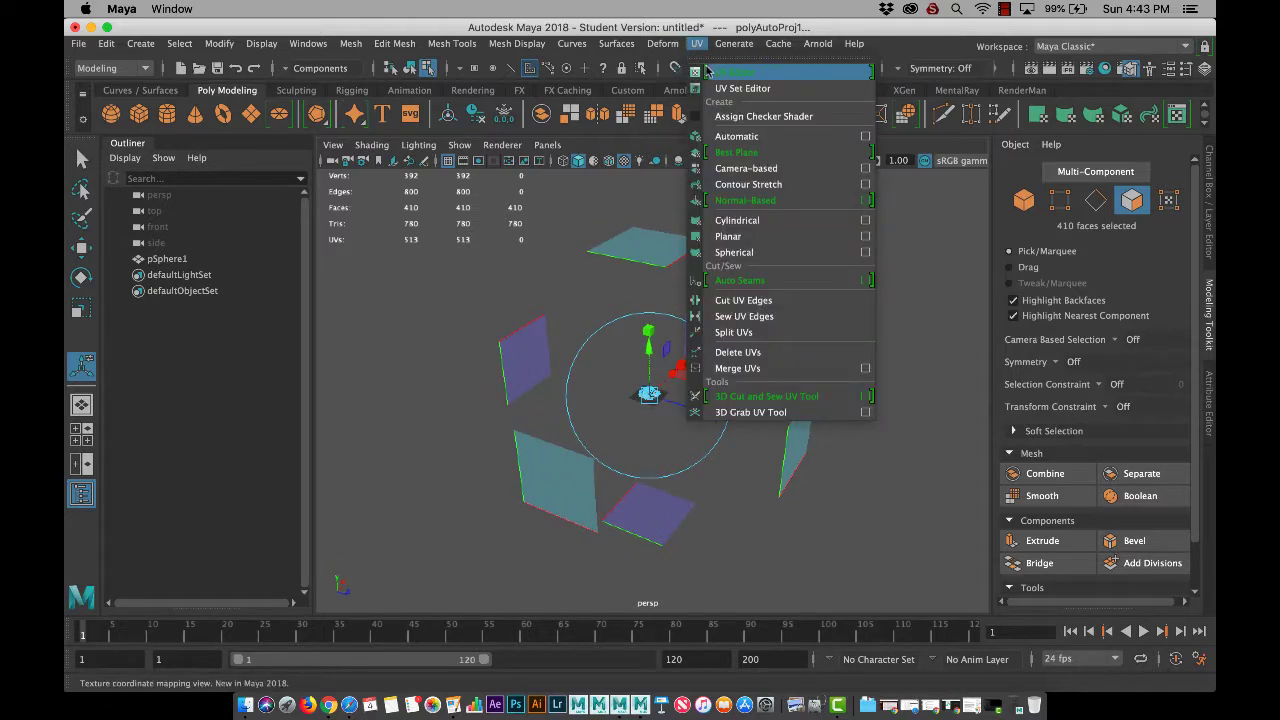
click(706, 71)
scroll(963, 355, up, 3)
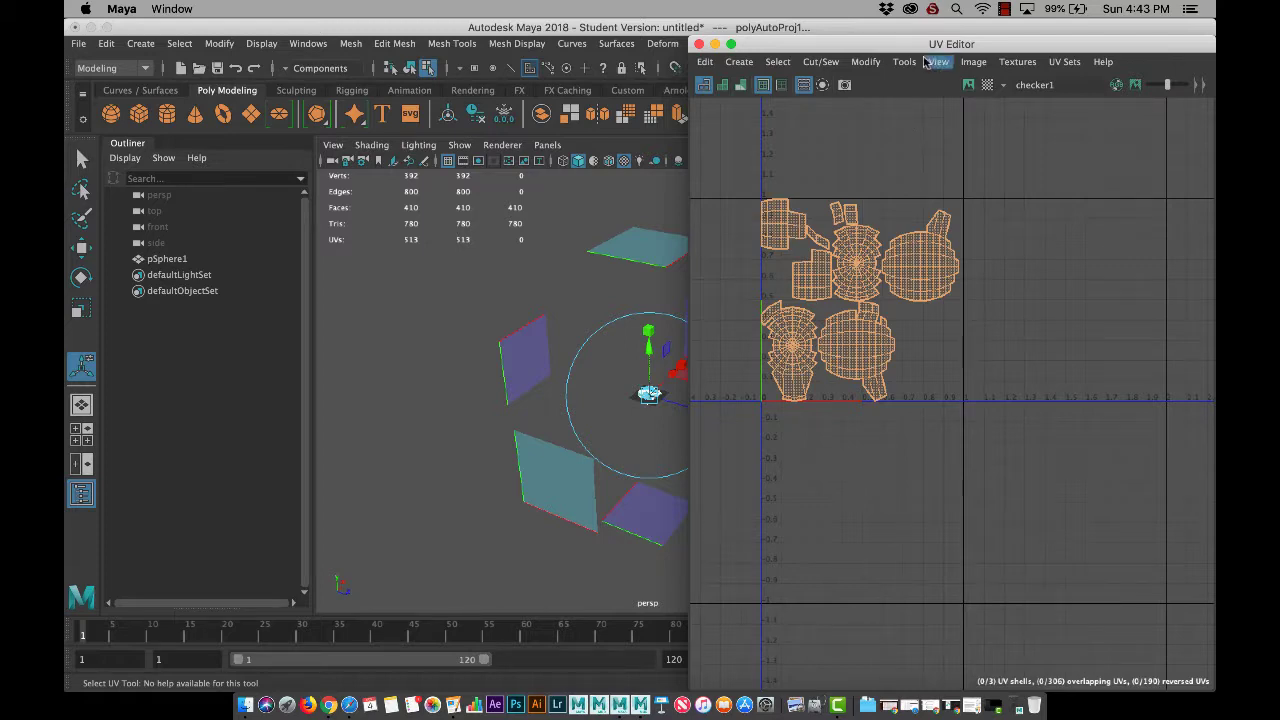
scroll(574, 391, up, 10)
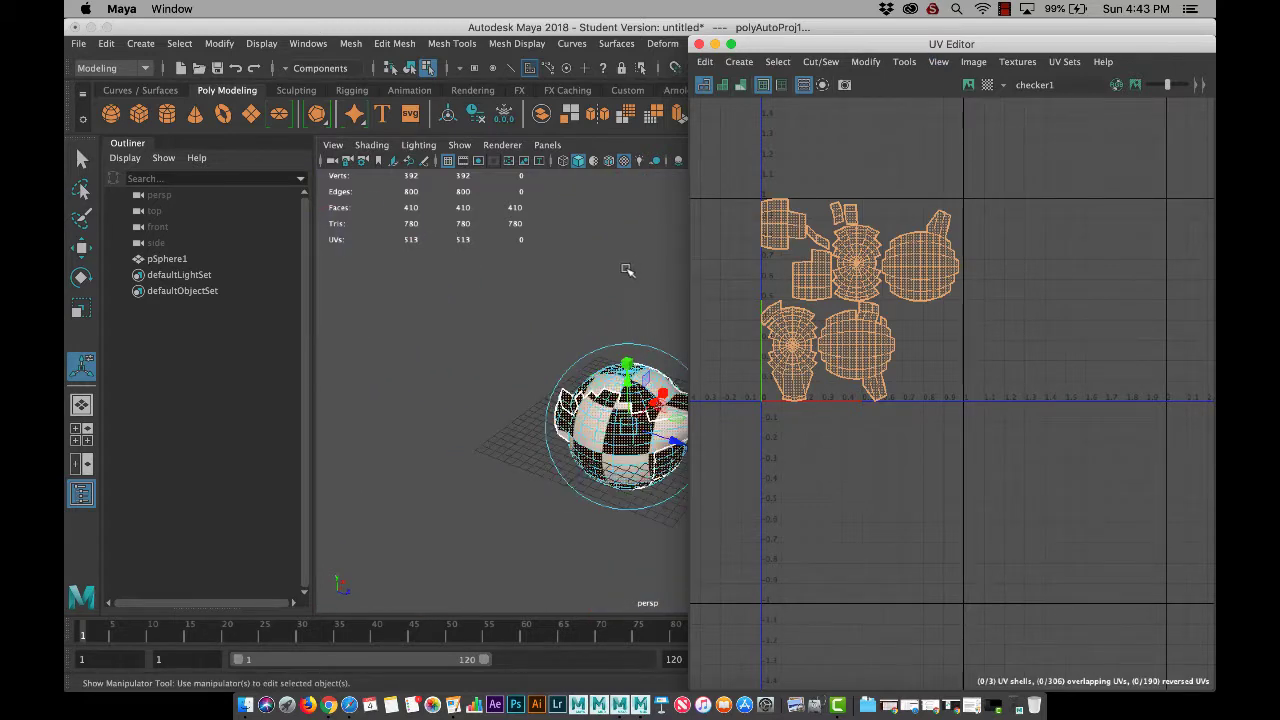
alt+middle_drag(627, 268, 512, 267)
scroll(552, 361, up, 5)
alt+middle_drag(553, 348, 633, 291)
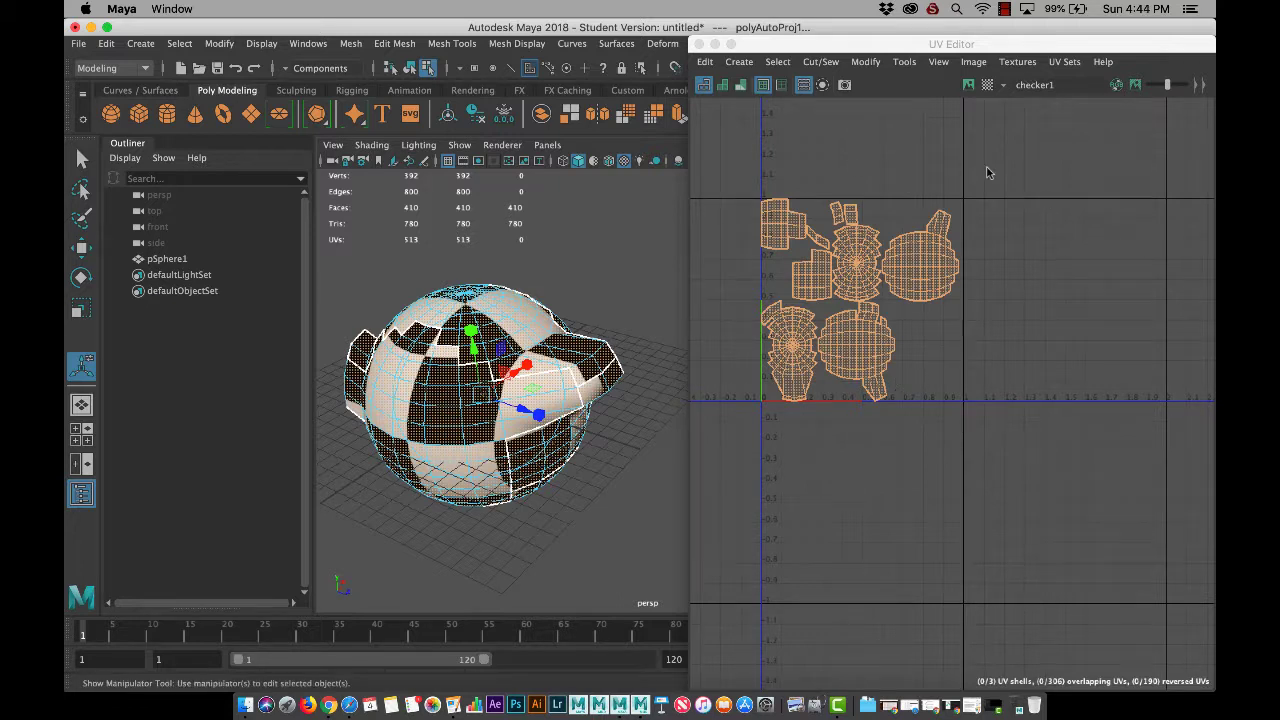
Step: Pick single faces in different UV shells and orbit the model to locate where they lie on its surface
click(791, 356)
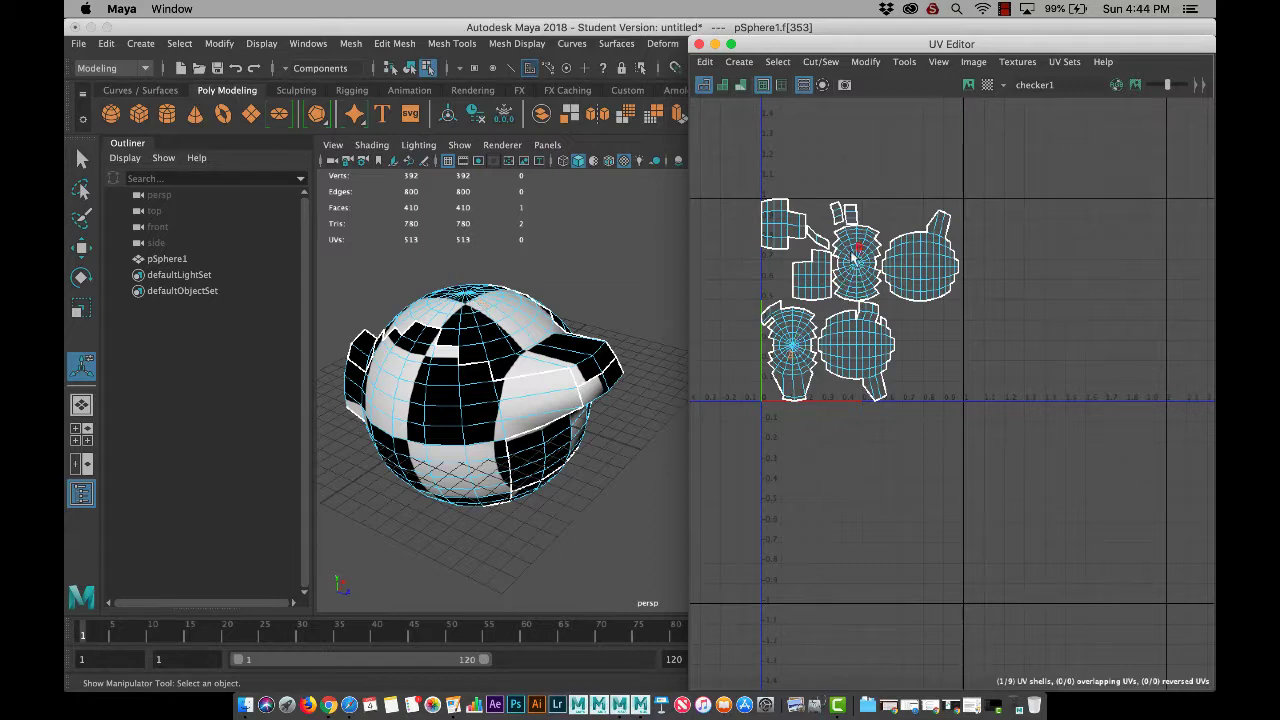
click(808, 281)
alt+drag(614, 443, 535, 434)
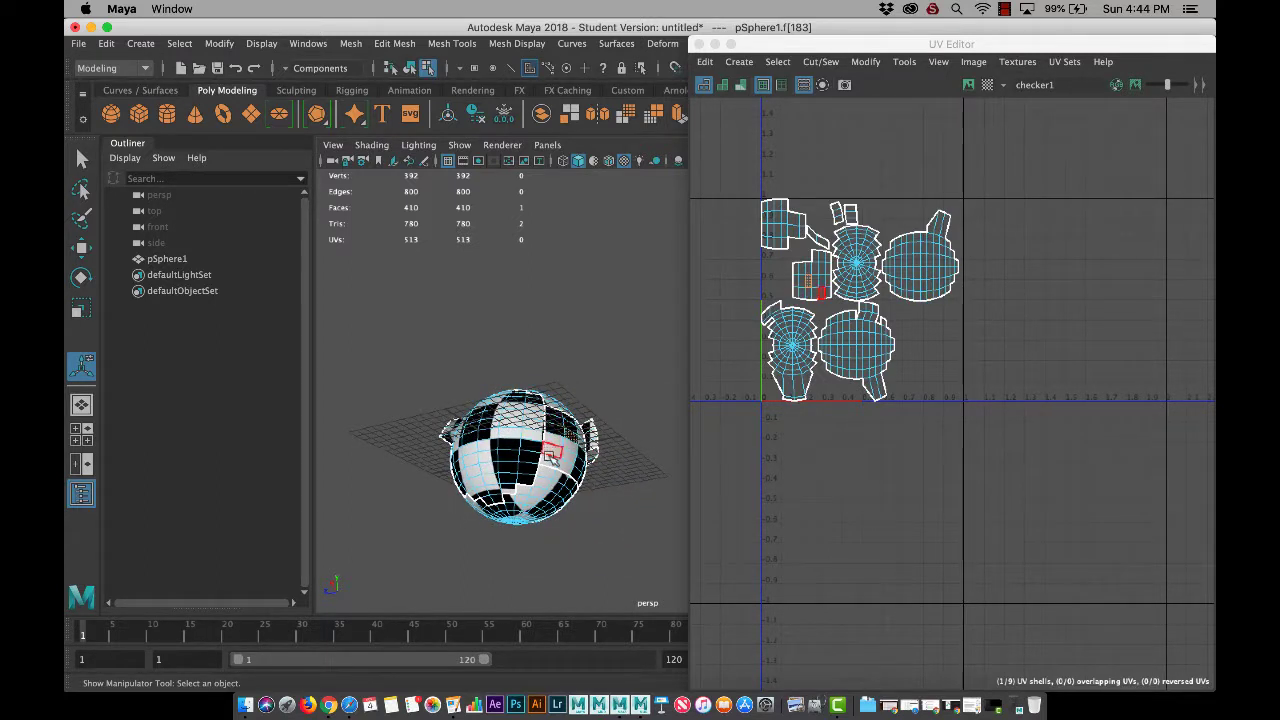
mouse_move(627, 328)
alt+mouse_down()
mouse_move(616, 372)
mouse_move(576, 416)
mouse_move(585, 421)
mouse_move(600, 346)
mouse_move(630, 352)
alt+mouse_up()
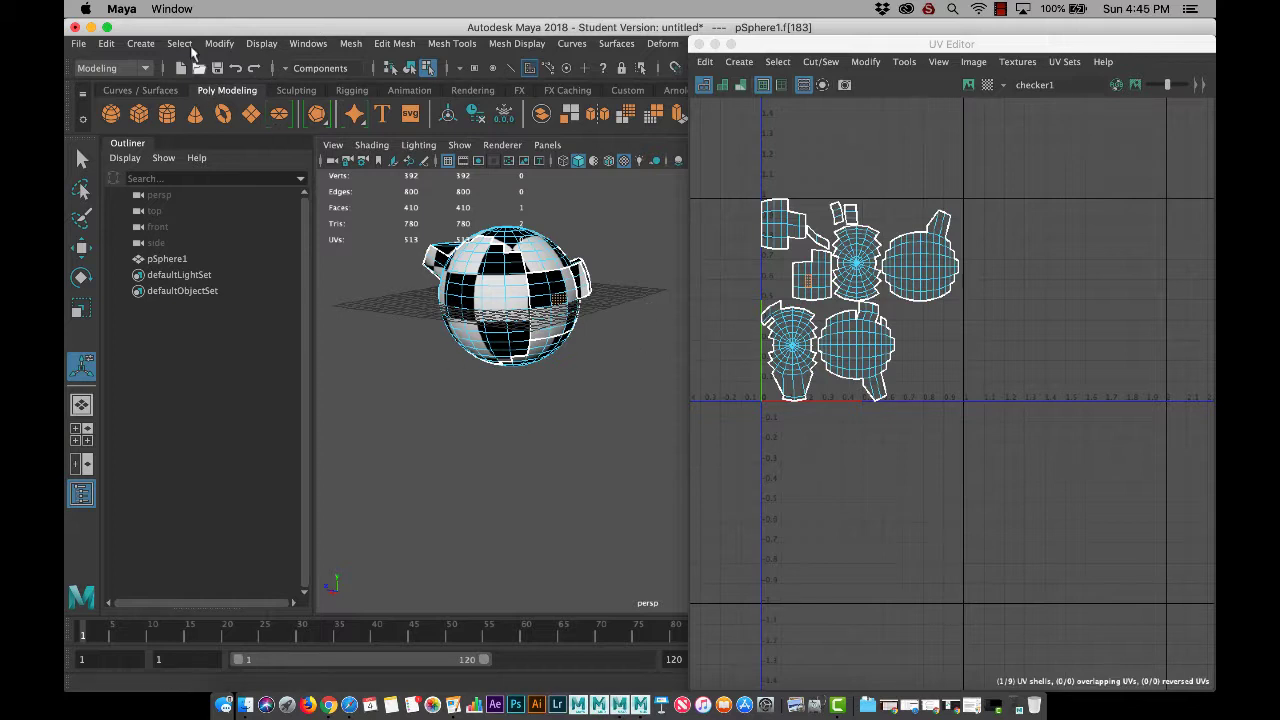
click(125, 8)
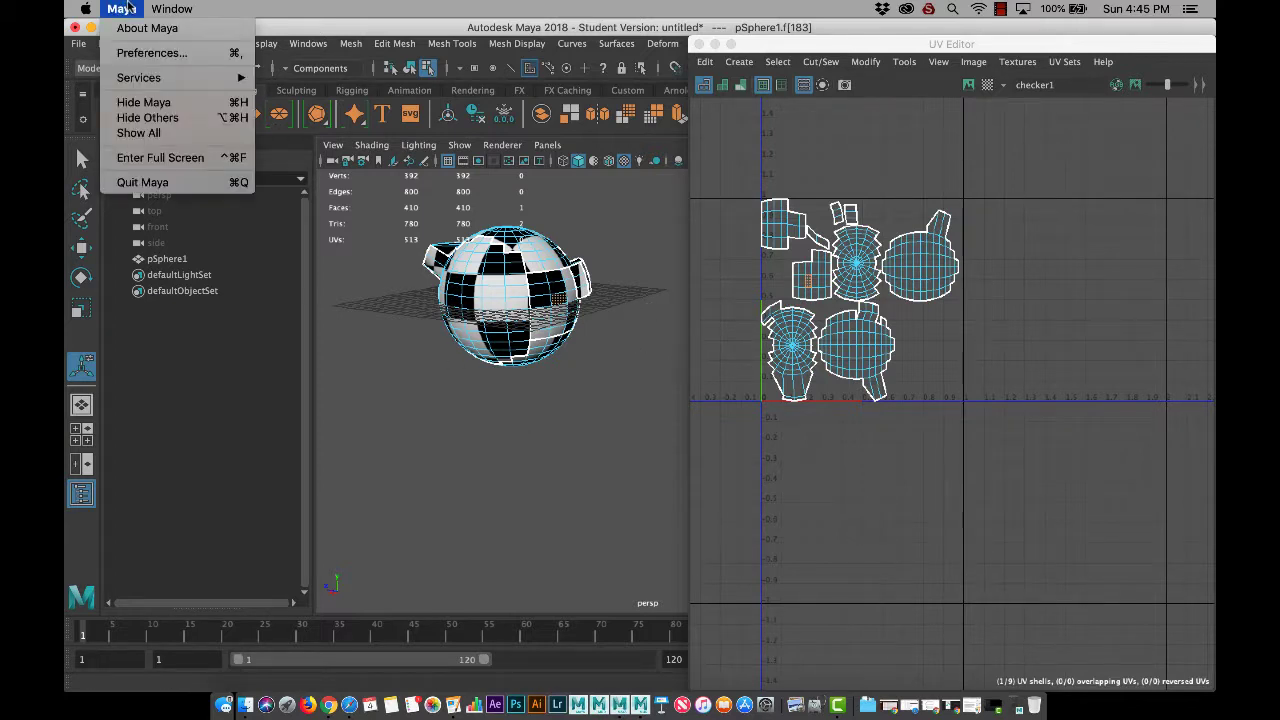
click(125, 8)
click(78, 44)
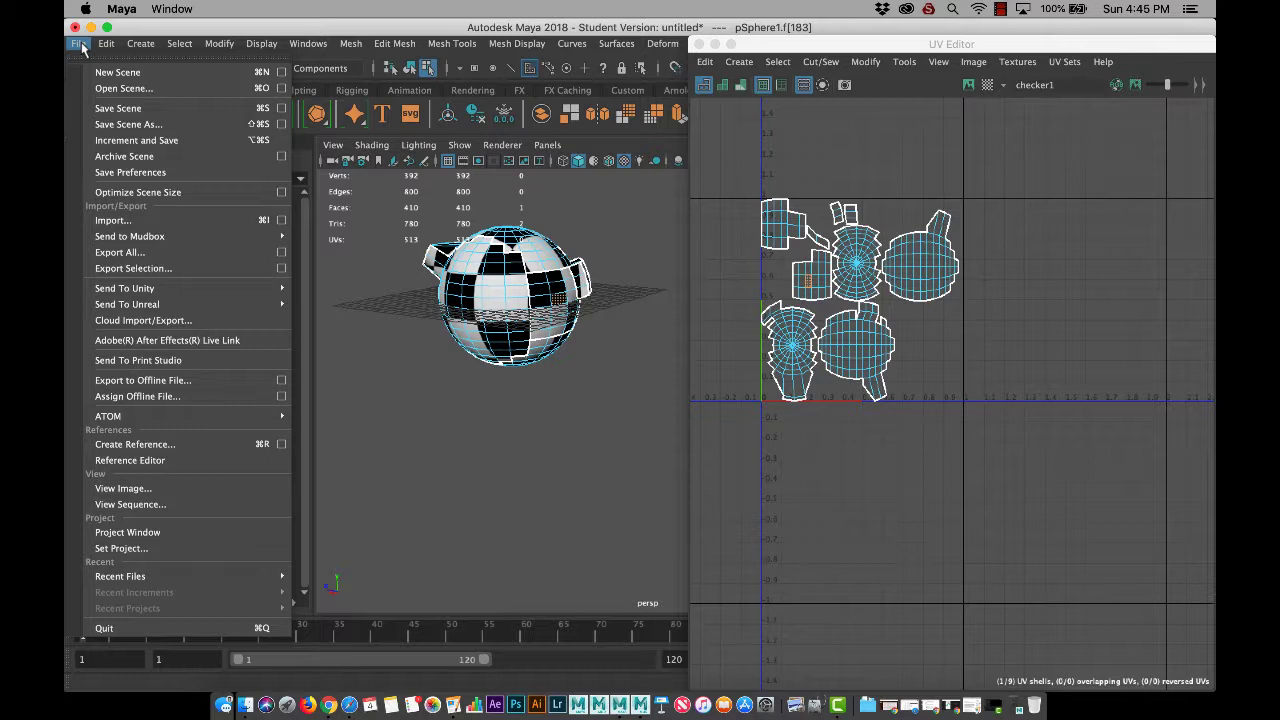
mouse_move(130, 237)
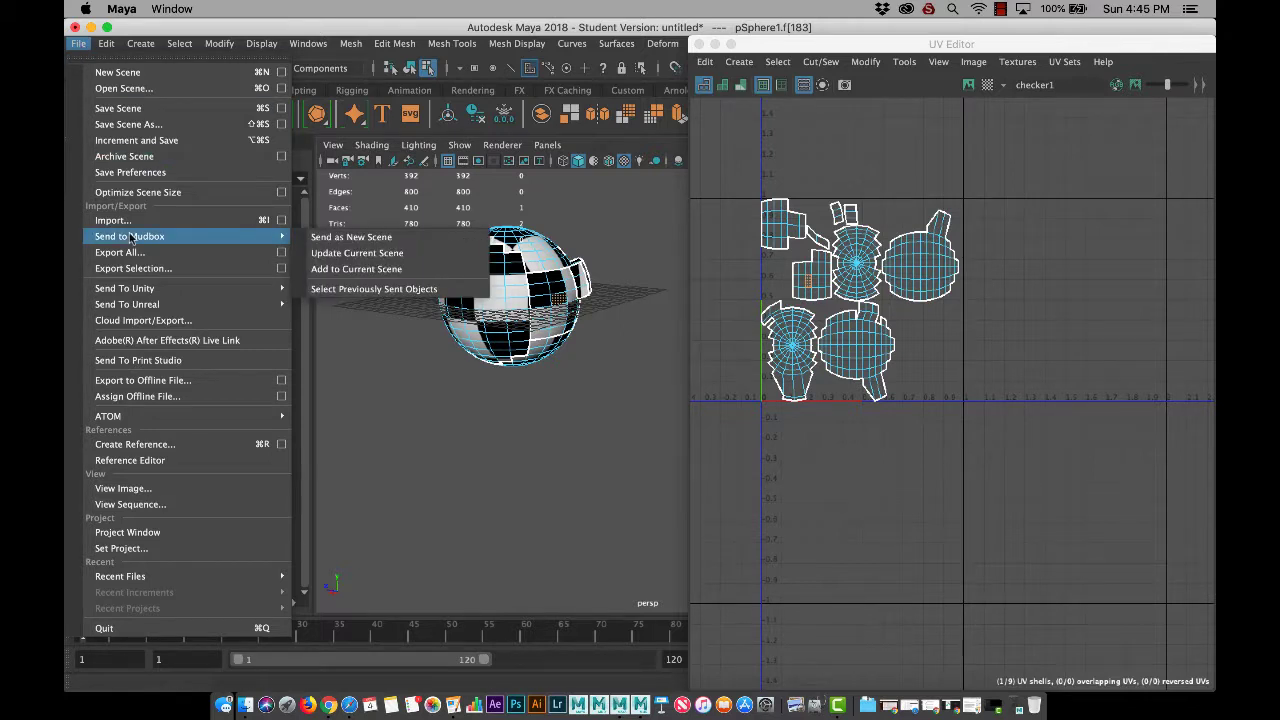
click(490, 318)
Step: Reselect the whole model as an object, close the UV Editor, and send the model to Mudbox as a new scene
right_drag(499, 317, 572, 243)
click(700, 44)
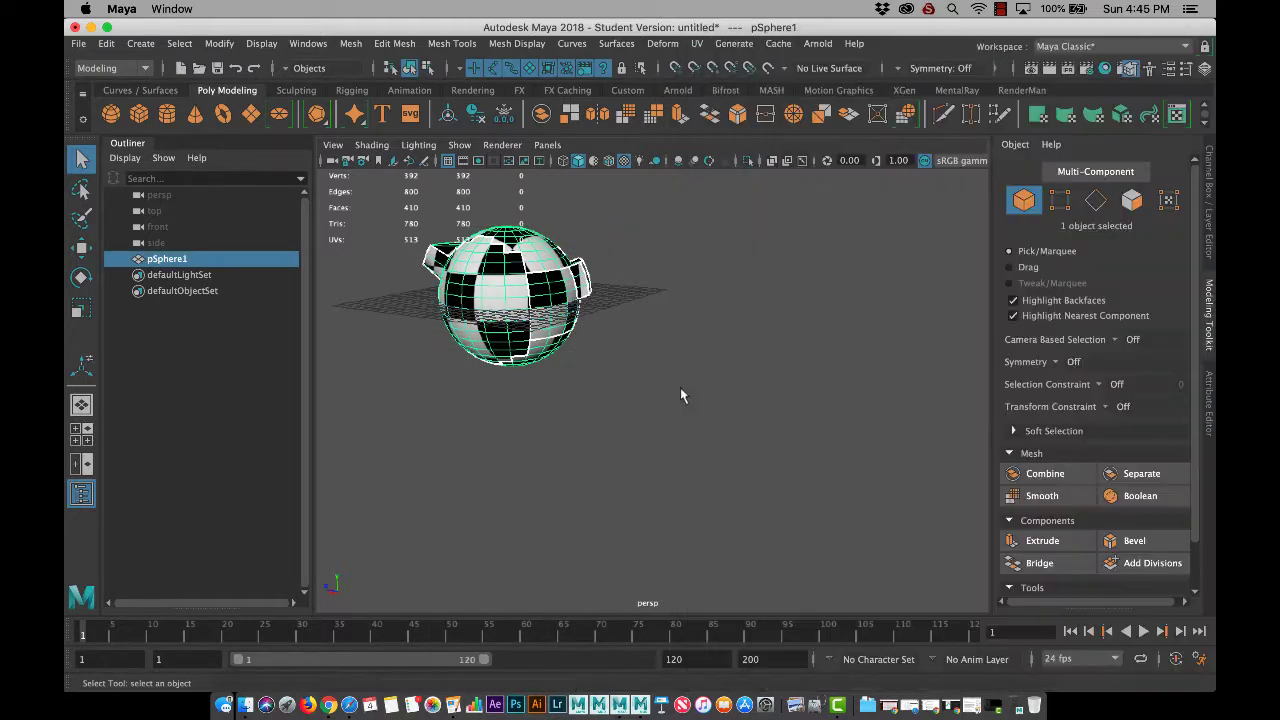
click(78, 44)
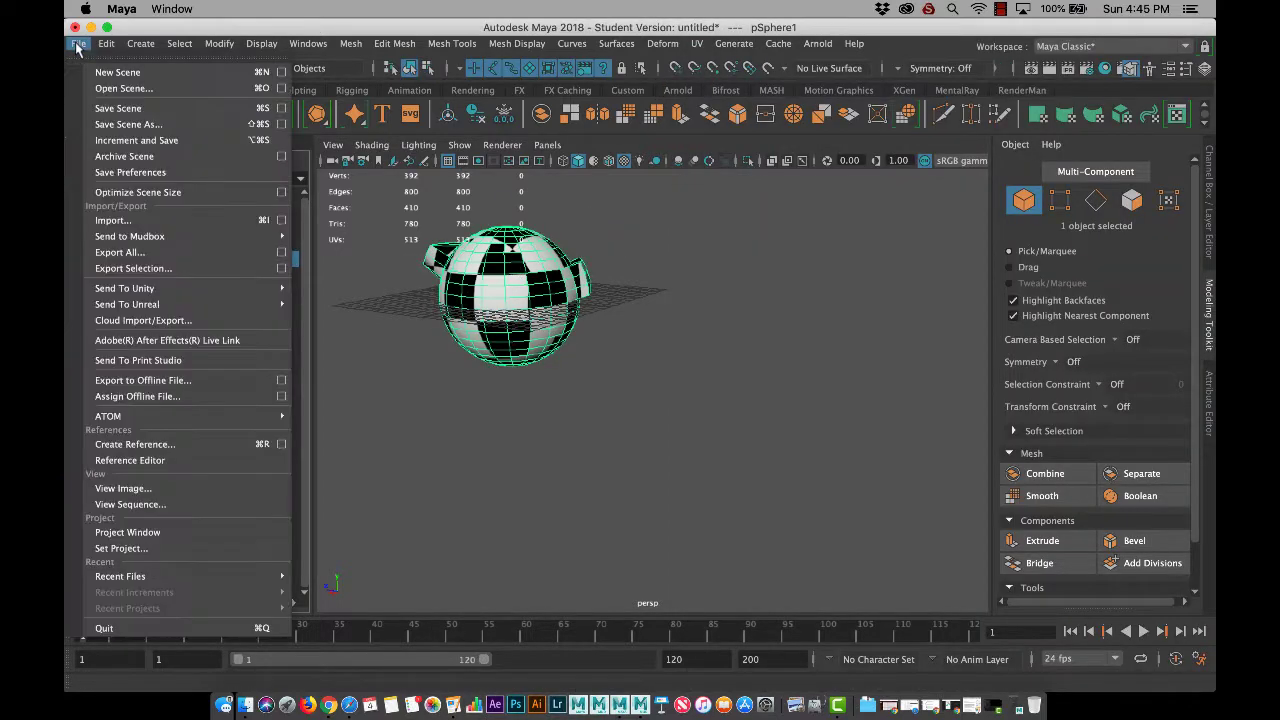
mouse_move(146, 239)
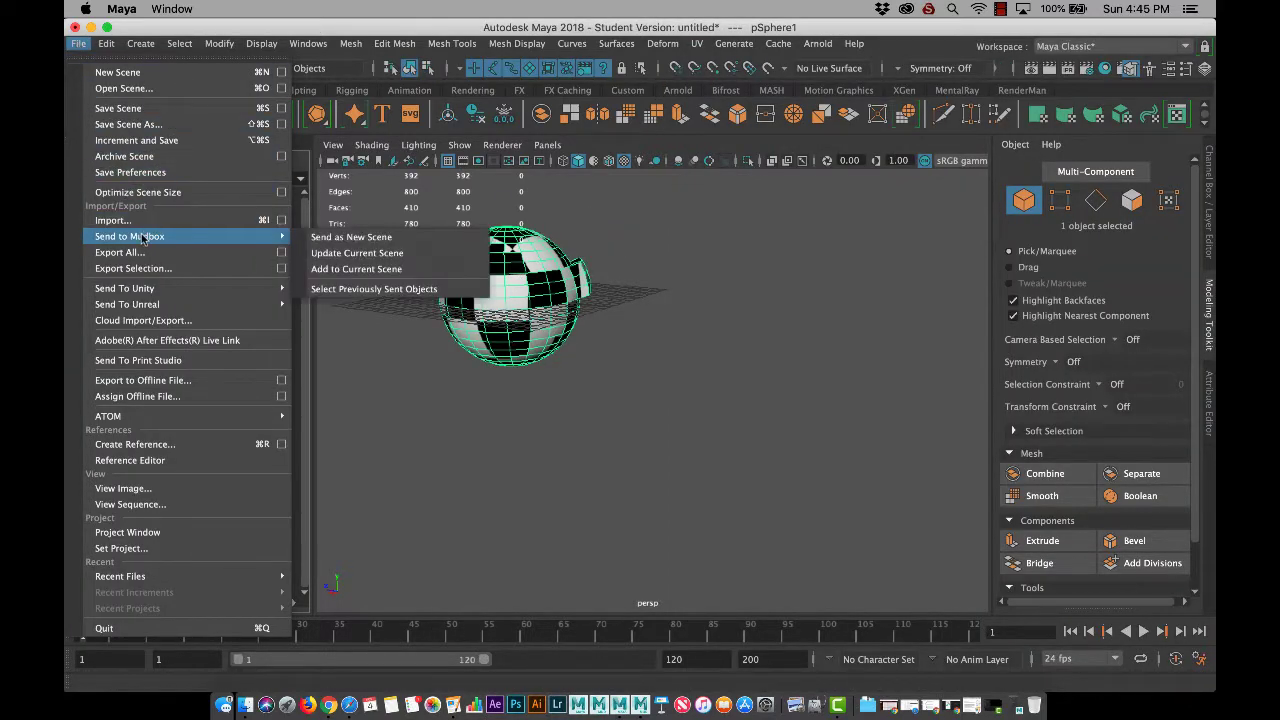
click(327, 240)
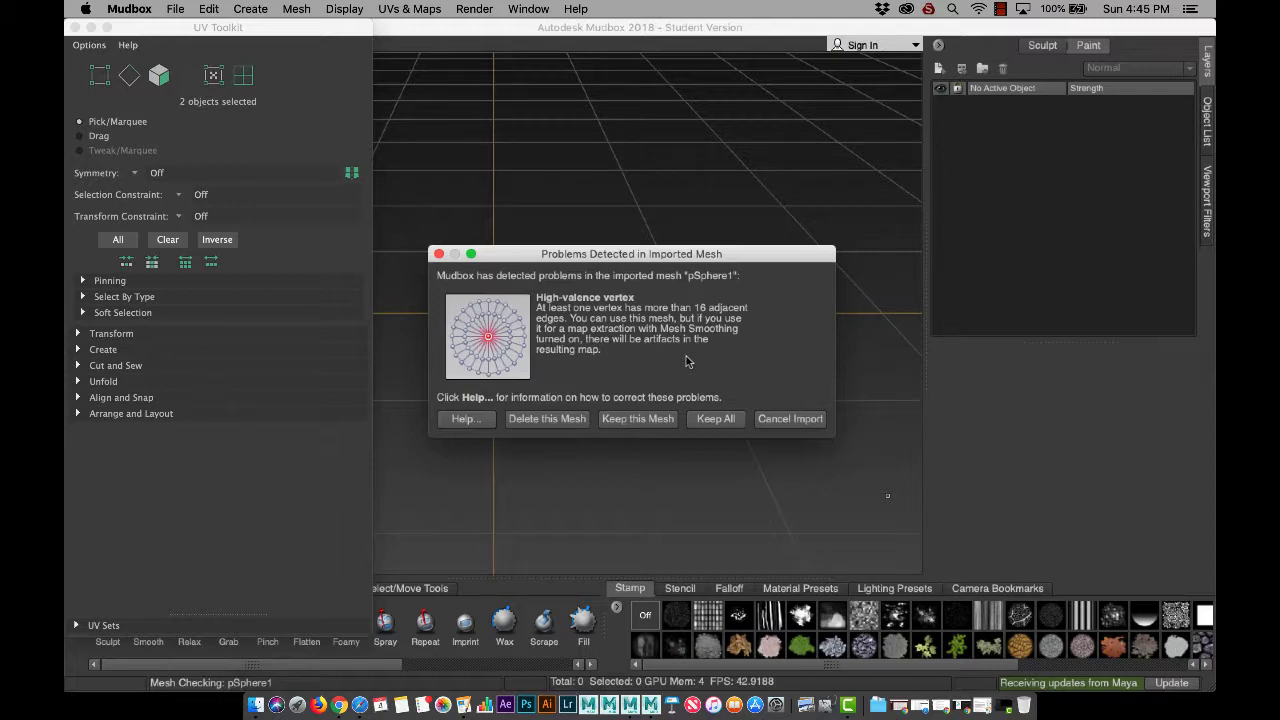
Step: Close the UV Toolkit, keep the imported mesh despite its high-valence vertex, and frame the model in the 3D view
click(76, 27)
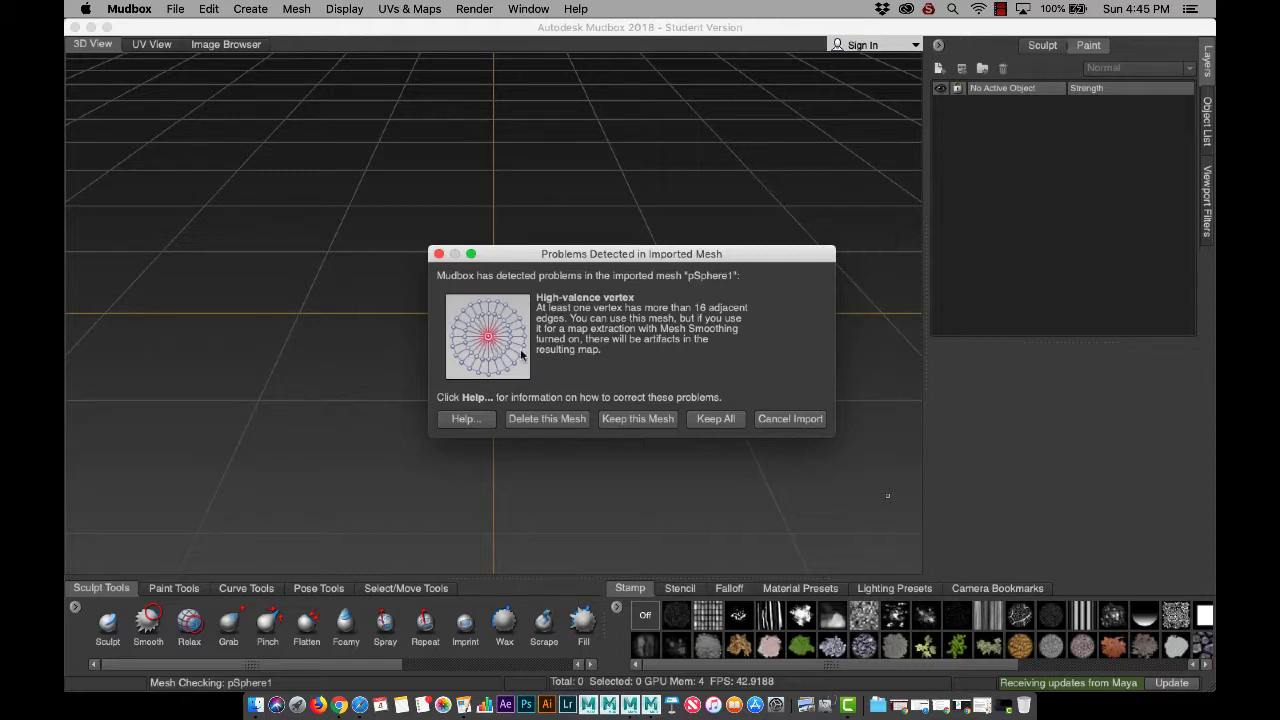
click(651, 421)
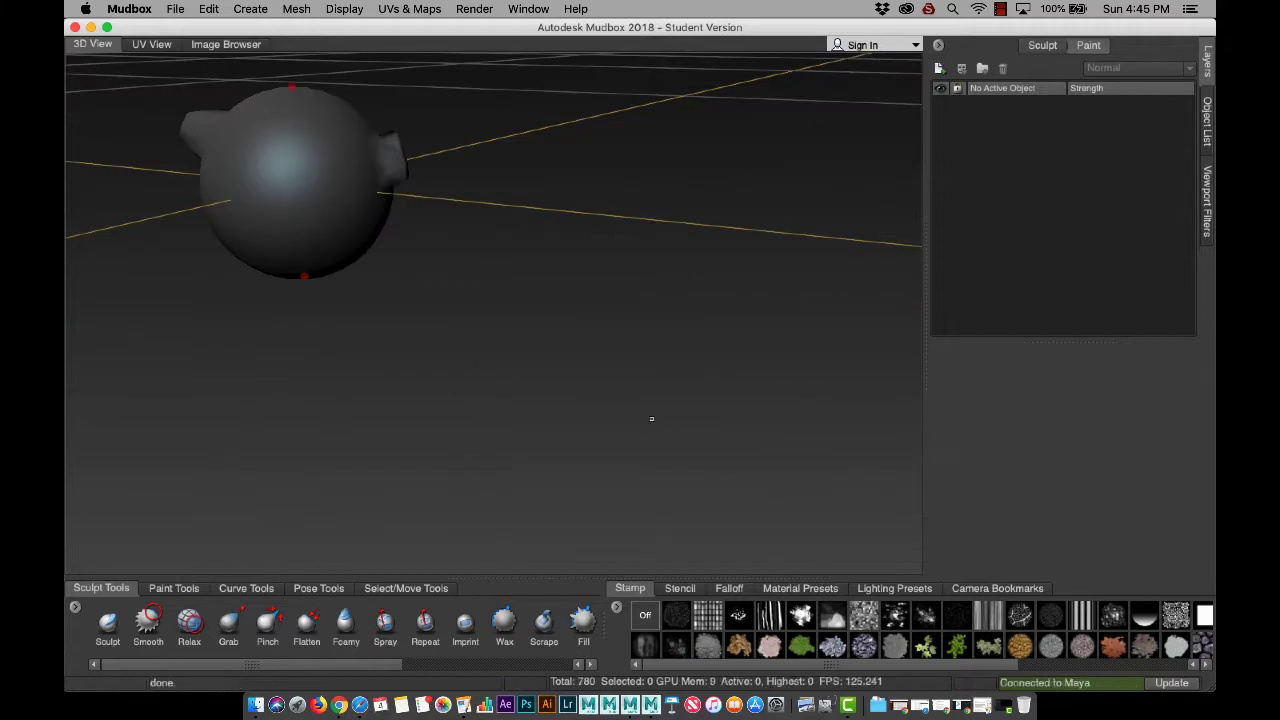
scroll(539, 404, up, 1)
key(f)
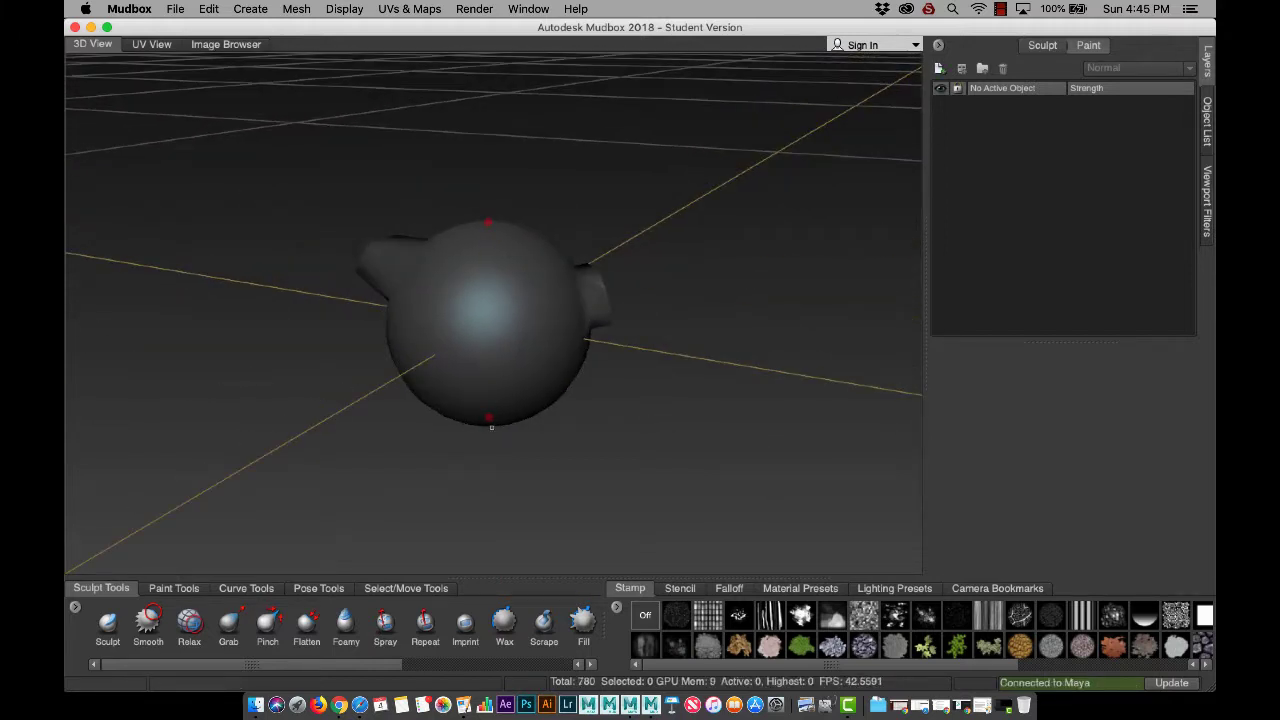
Step: Switch back to Maya and select only the checkered sphere model as an object
key(ctrl+Up)
click(594, 316)
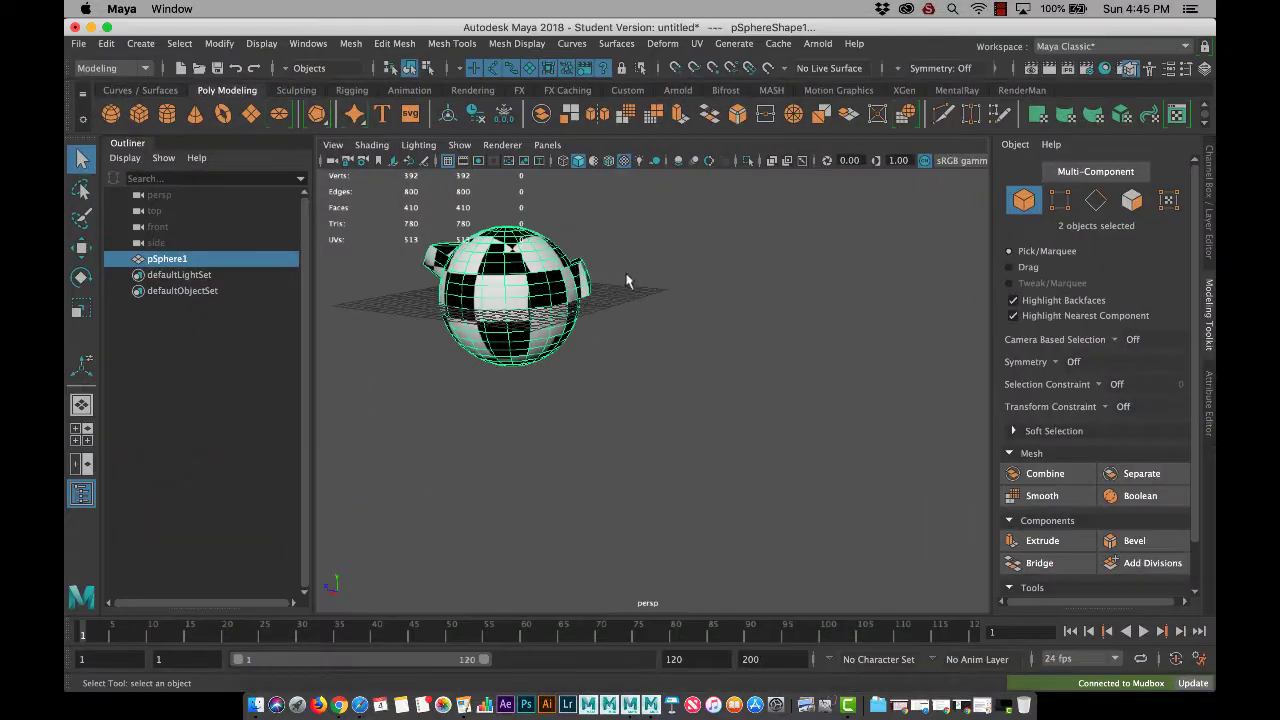
alt+drag(594, 316, 771, 514)
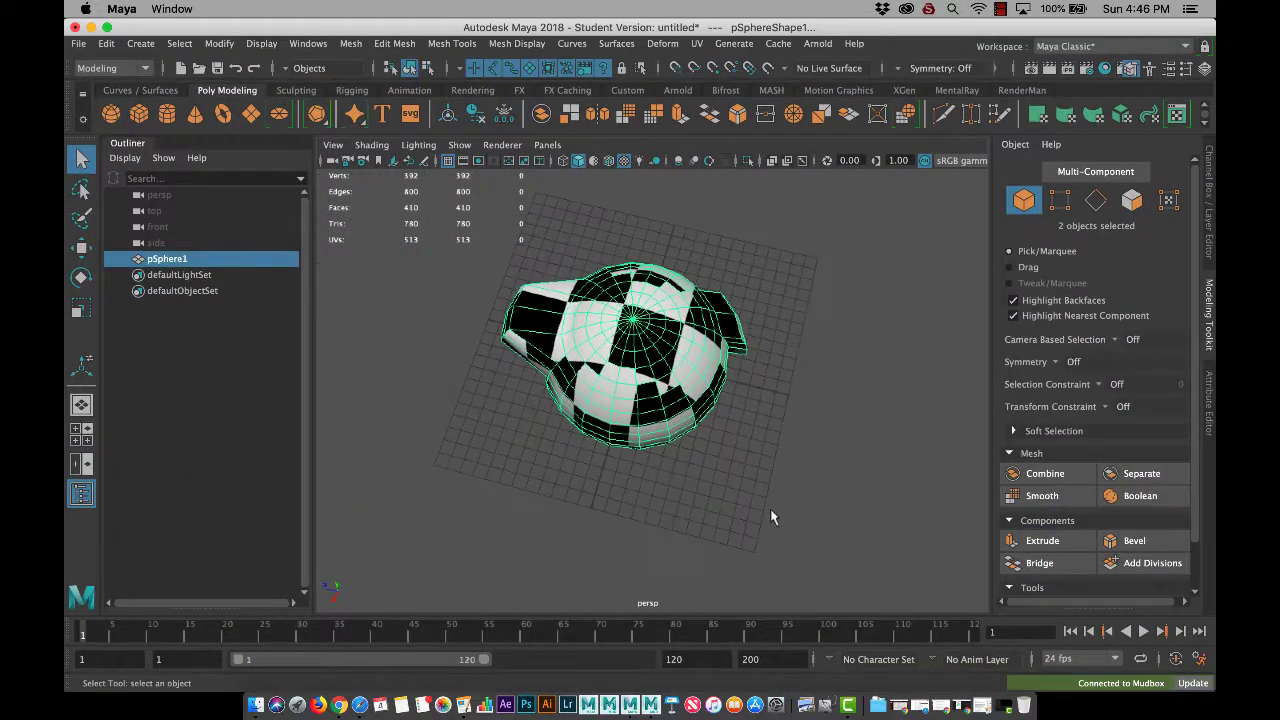
click(644, 340)
scroll(644, 340, up, 2)
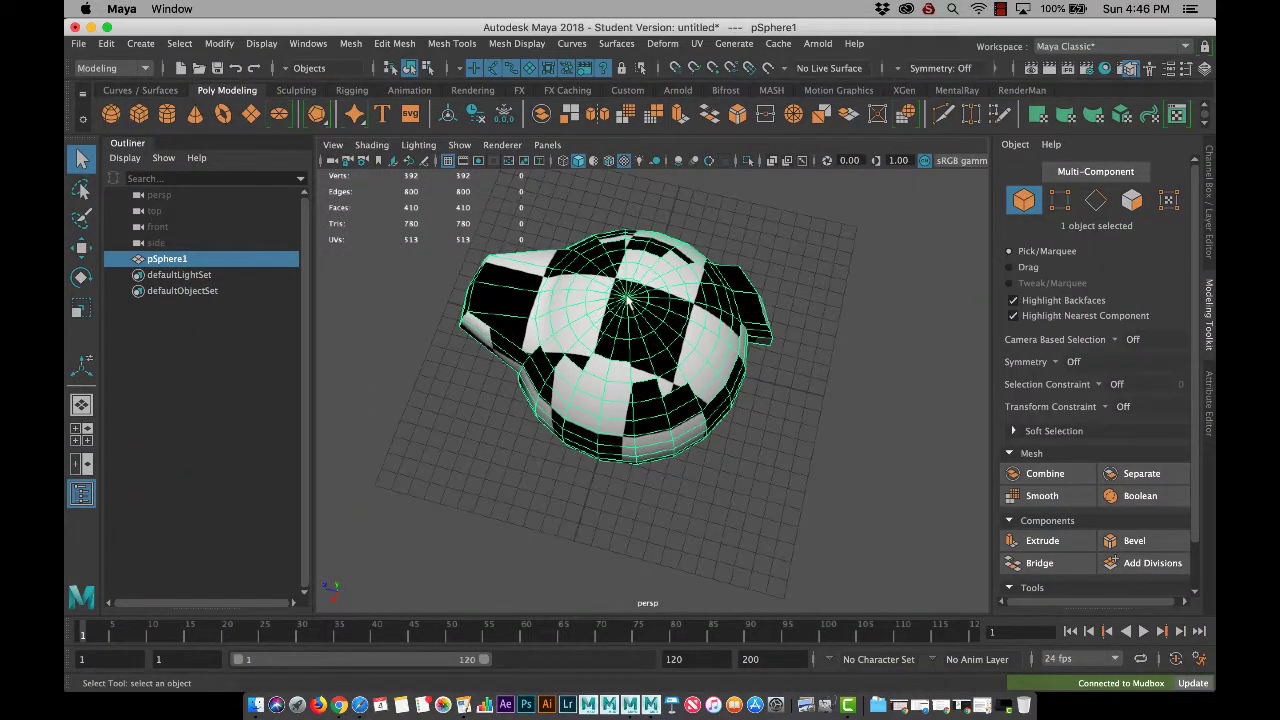
Step: Try to delete two lines of edges radiating from the pole on top of the sphere
alt+middle_drag(628, 300, 633, 312)
right_drag(633, 312, 632, 219)
scroll(660, 280, up, 3)
alt+middle_drag(651, 280, 661, 382)
double_click(651, 342)
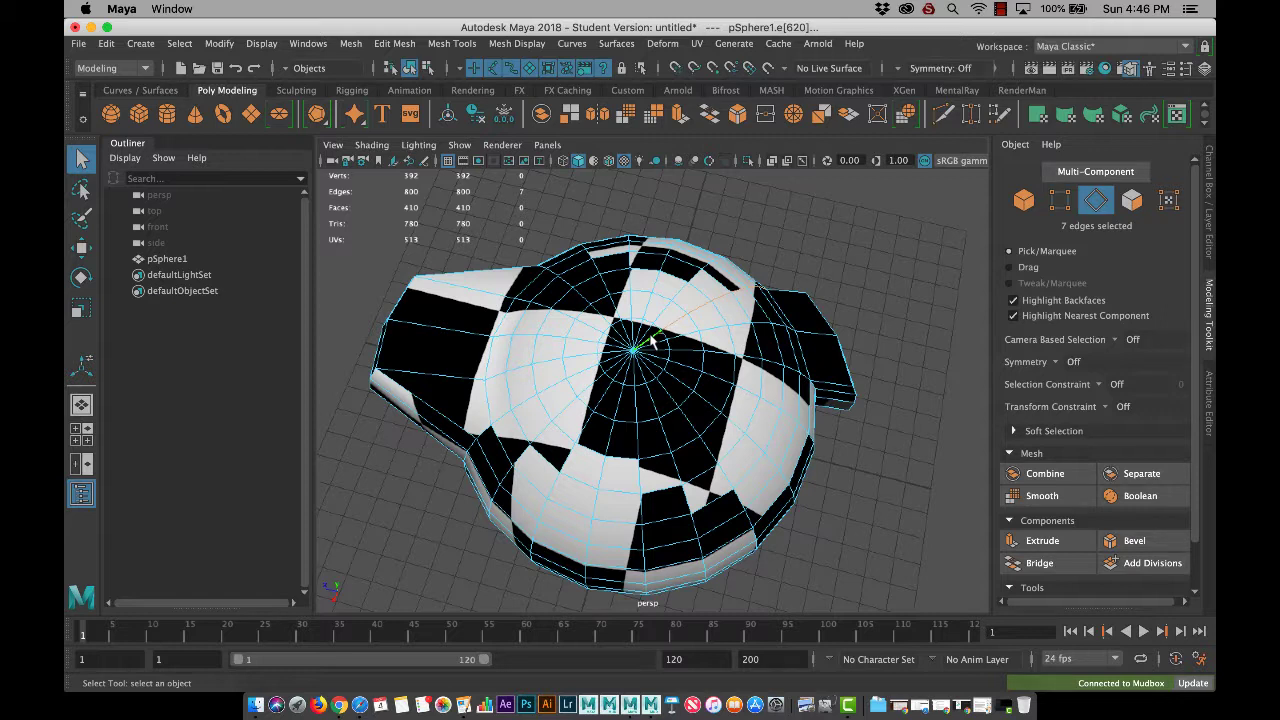
key(Delete)
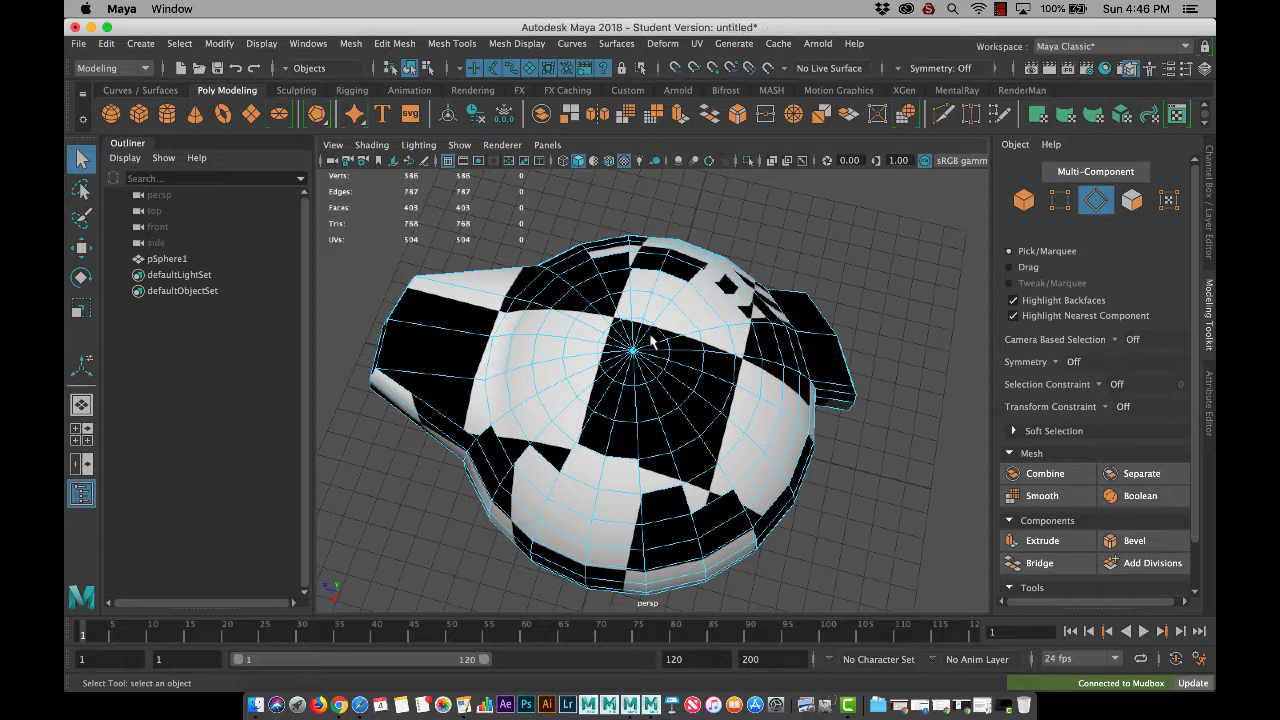
double_click(613, 372)
key(Delete)
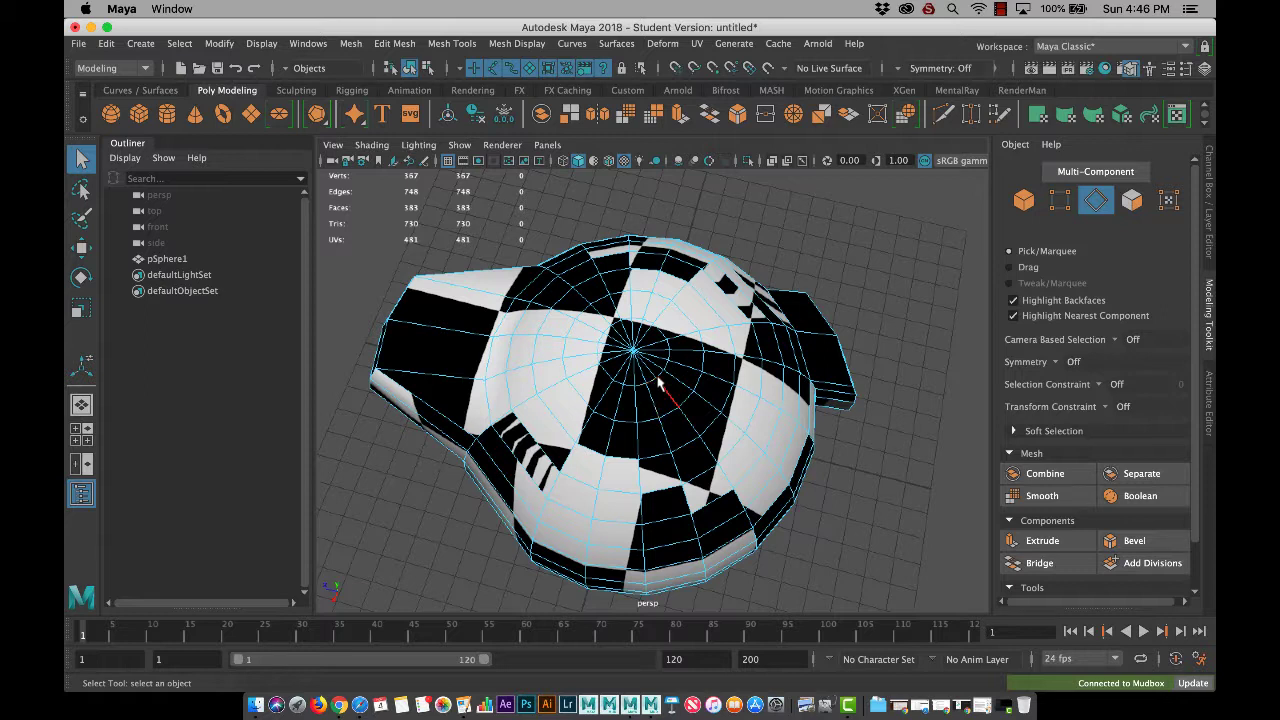
Step: Undo both edge deletions around the sphere's top pole
key(ctrl+z)
key(ctrl+z)
key(ctrl+z)
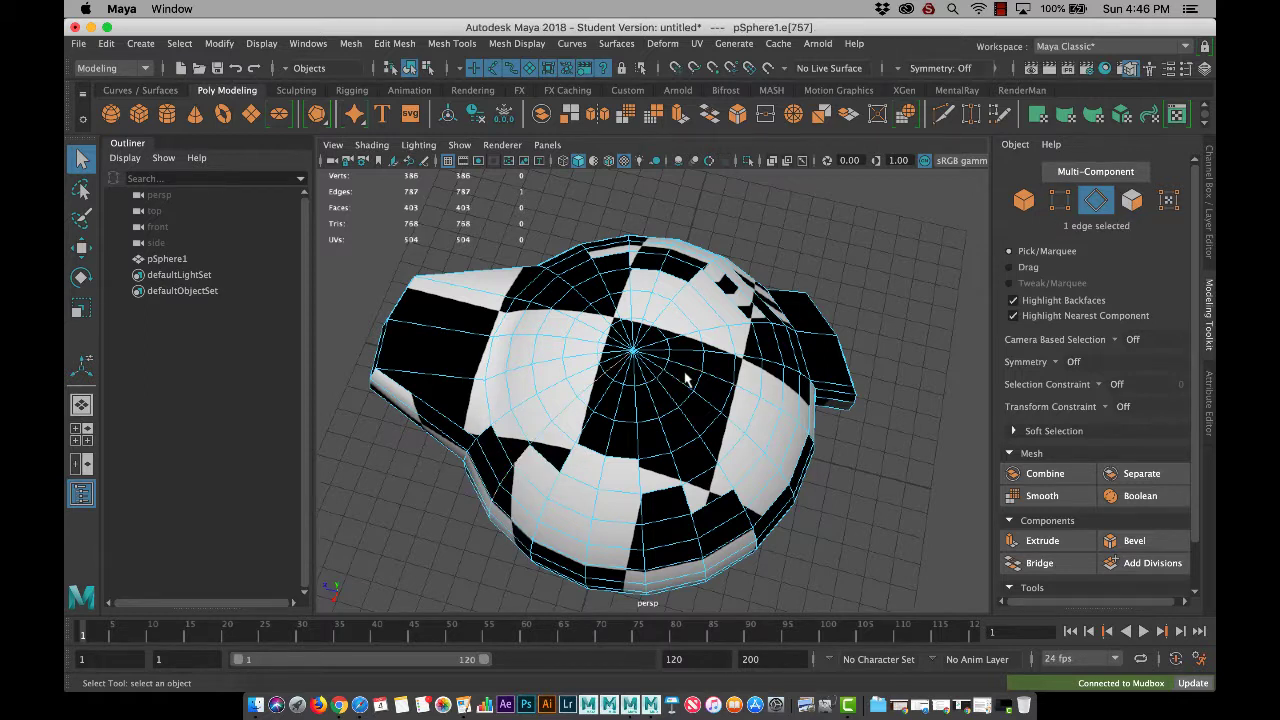
key(ctrl+z)
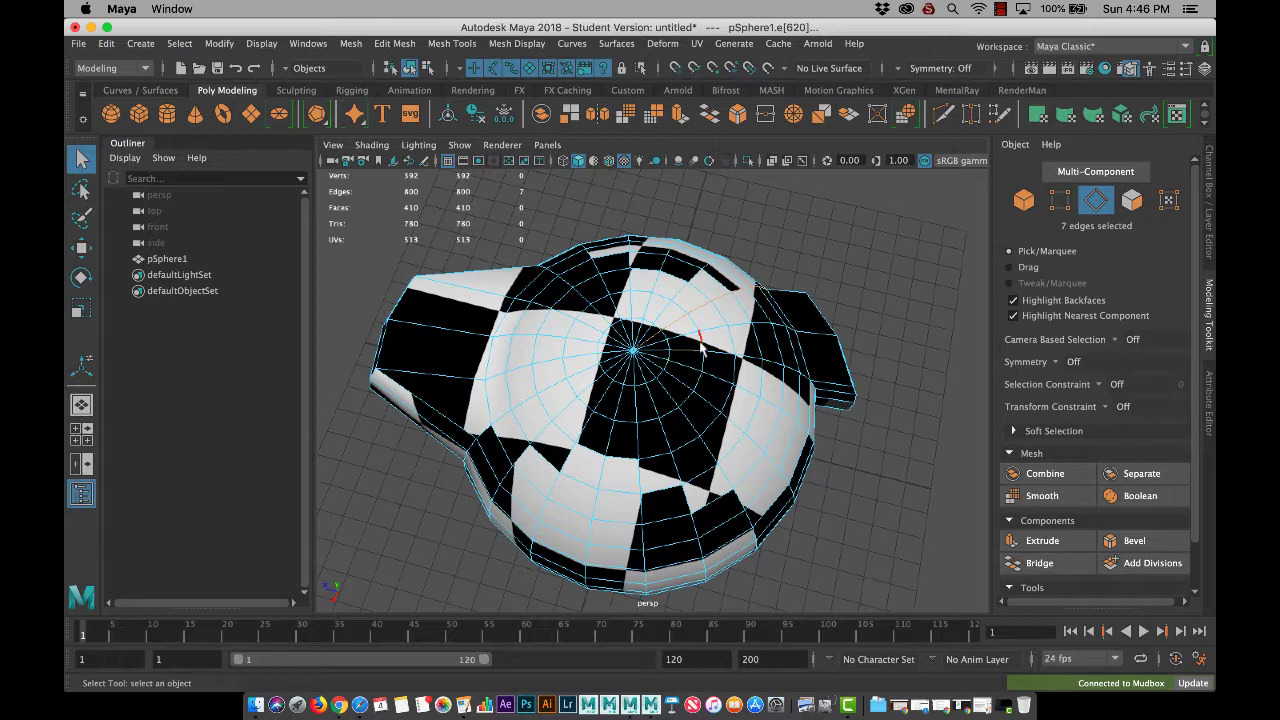
Step: Reselect the whole sphere model as an object and delete it from the scene
alt+drag(700, 345, 700, 420)
click(665, 445)
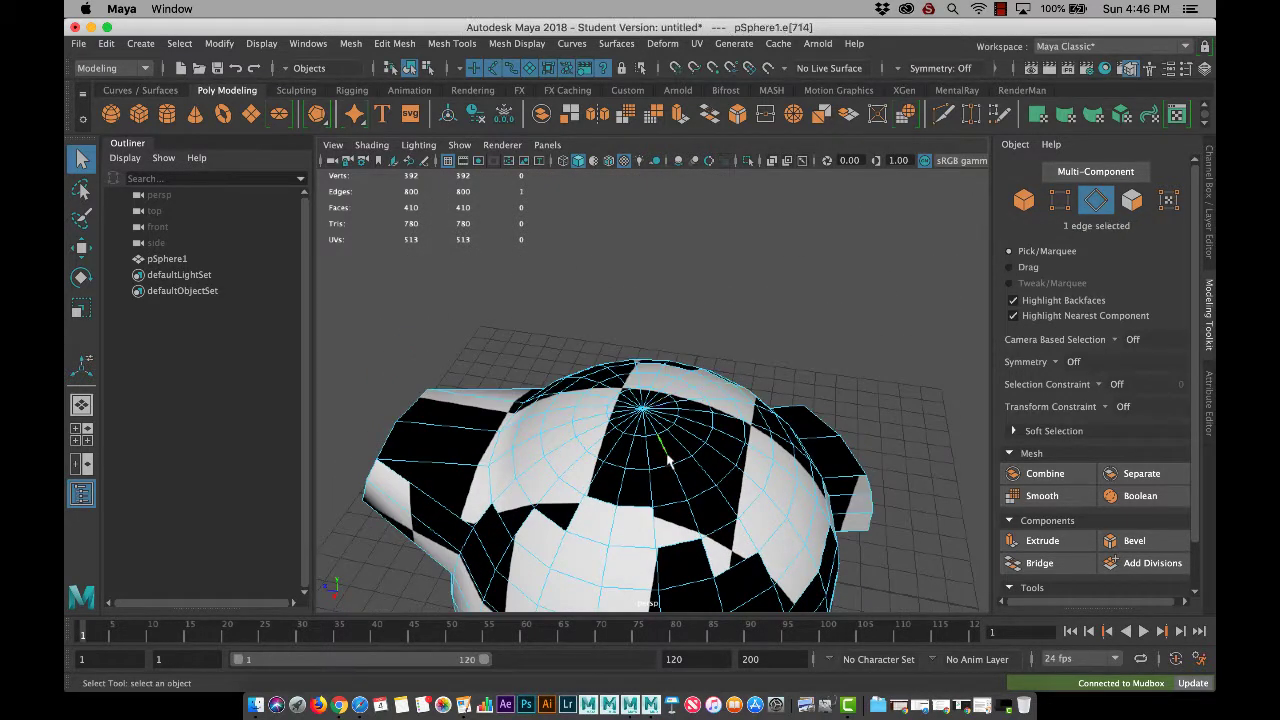
right_drag(672, 452, 760, 245)
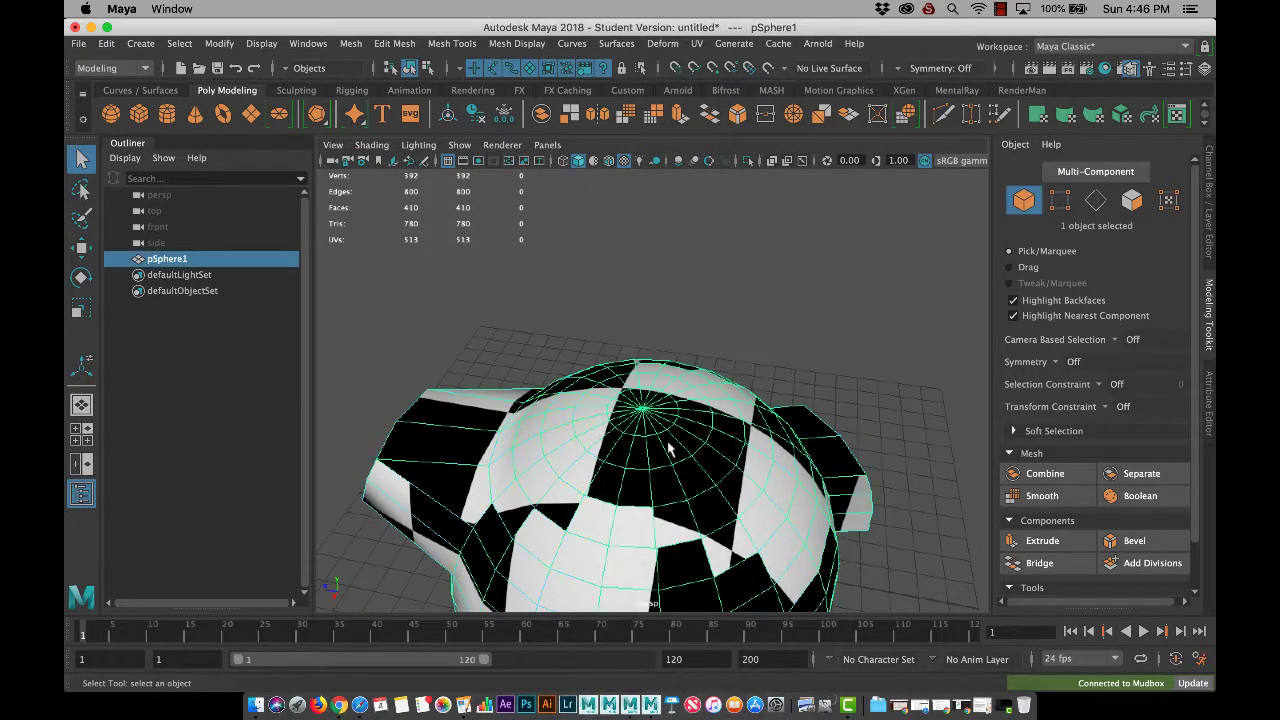
key(Delete)
scroll(640, 420, down, 5)
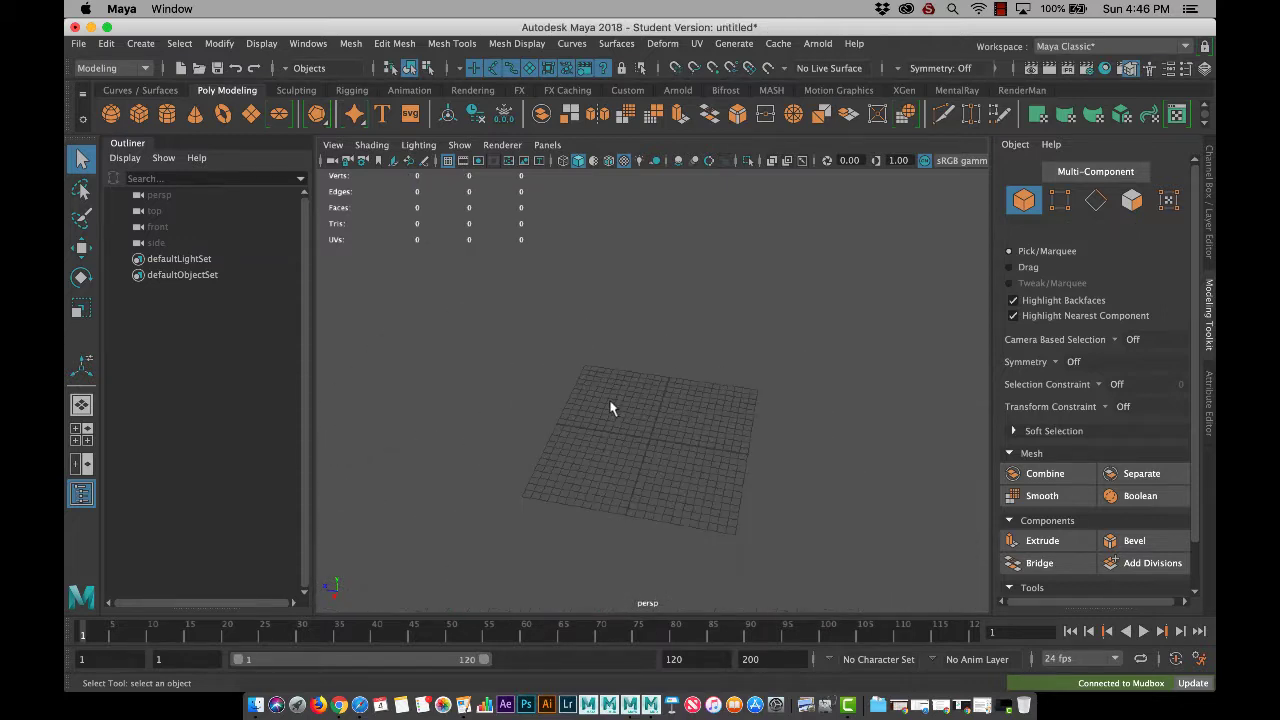
Step: Create a polygon cube at the origin and scale it up uniformly to about half the grid's width
click(140, 114)
scroll(696, 474, up, 3)
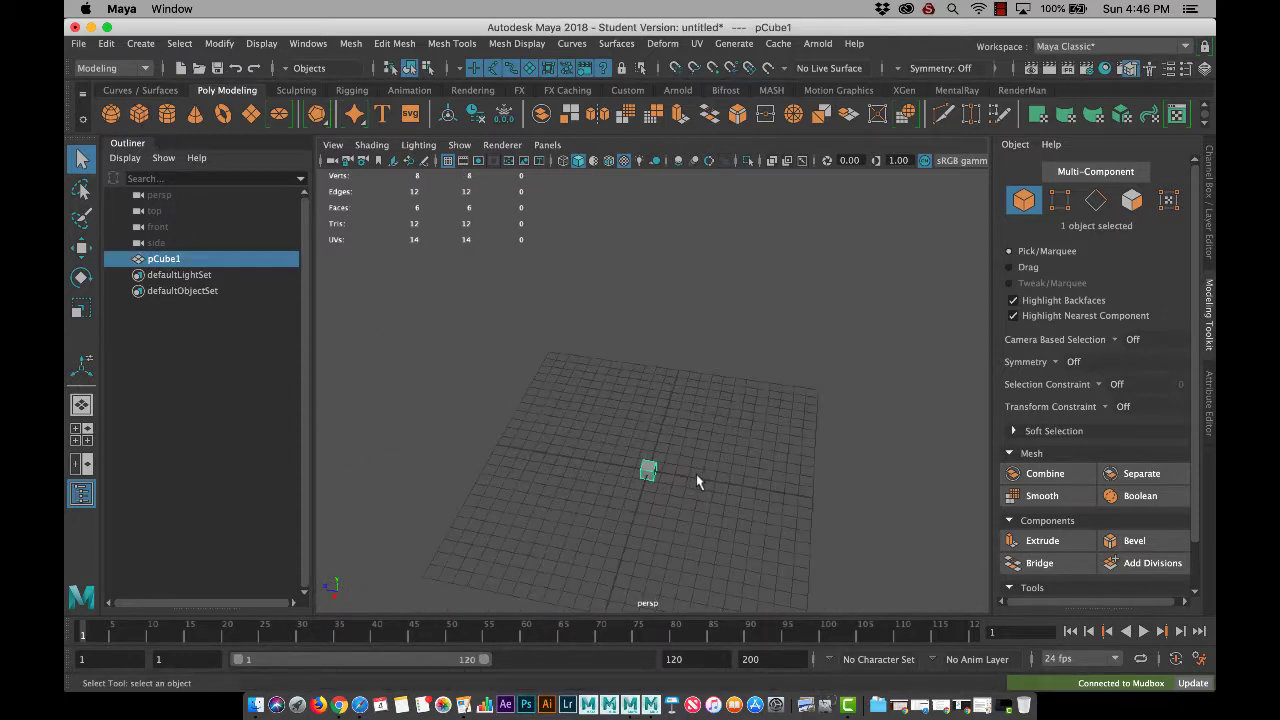
key(r)
drag(652, 472, 771, 470)
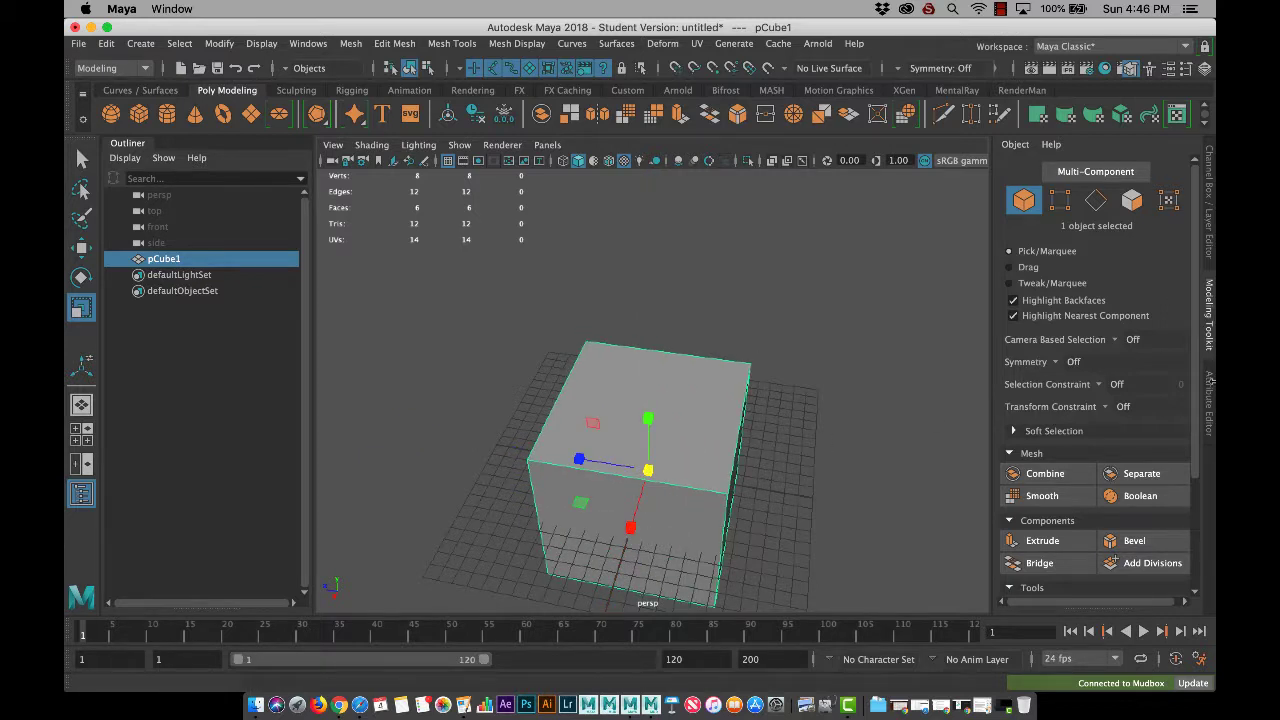
Step: Set the cube's subdivisions to 6 in width, 5 in height and 5 in depth
click(1210, 390)
click(1001, 172)
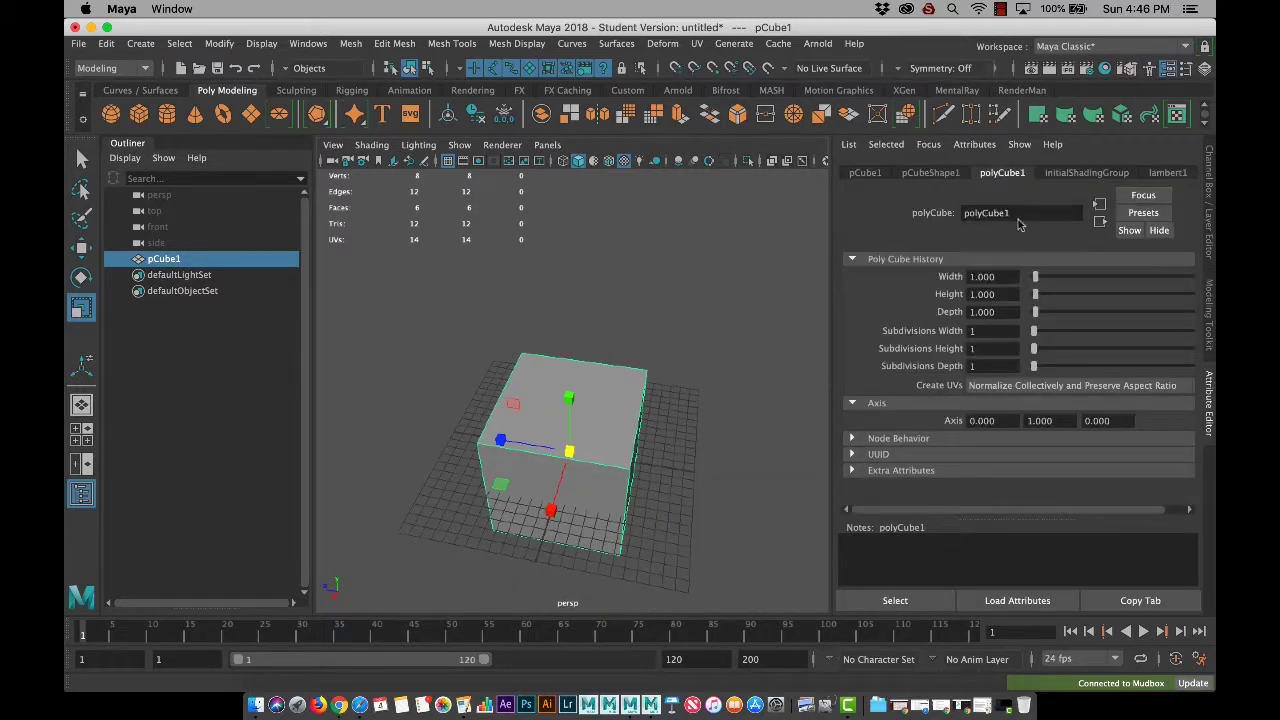
click(1049, 331)
click(1053, 348)
click(1057, 366)
click(1048, 366)
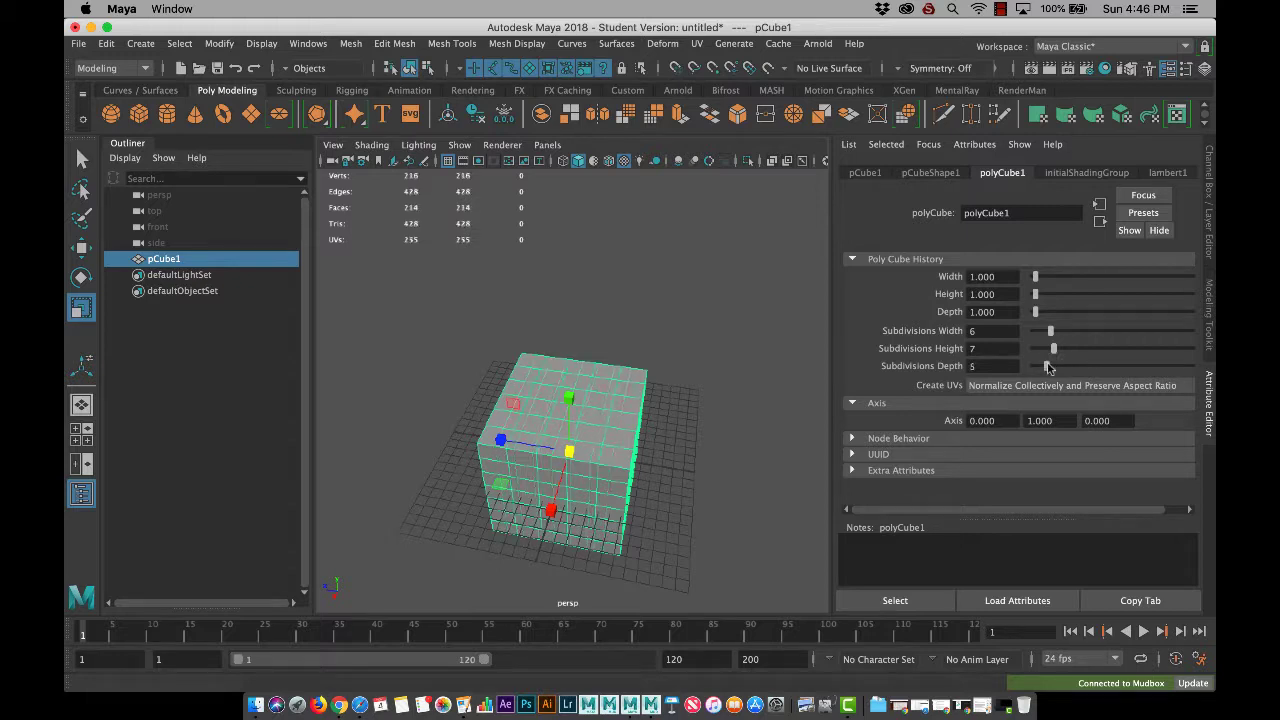
drag(1053, 349, 1046, 348)
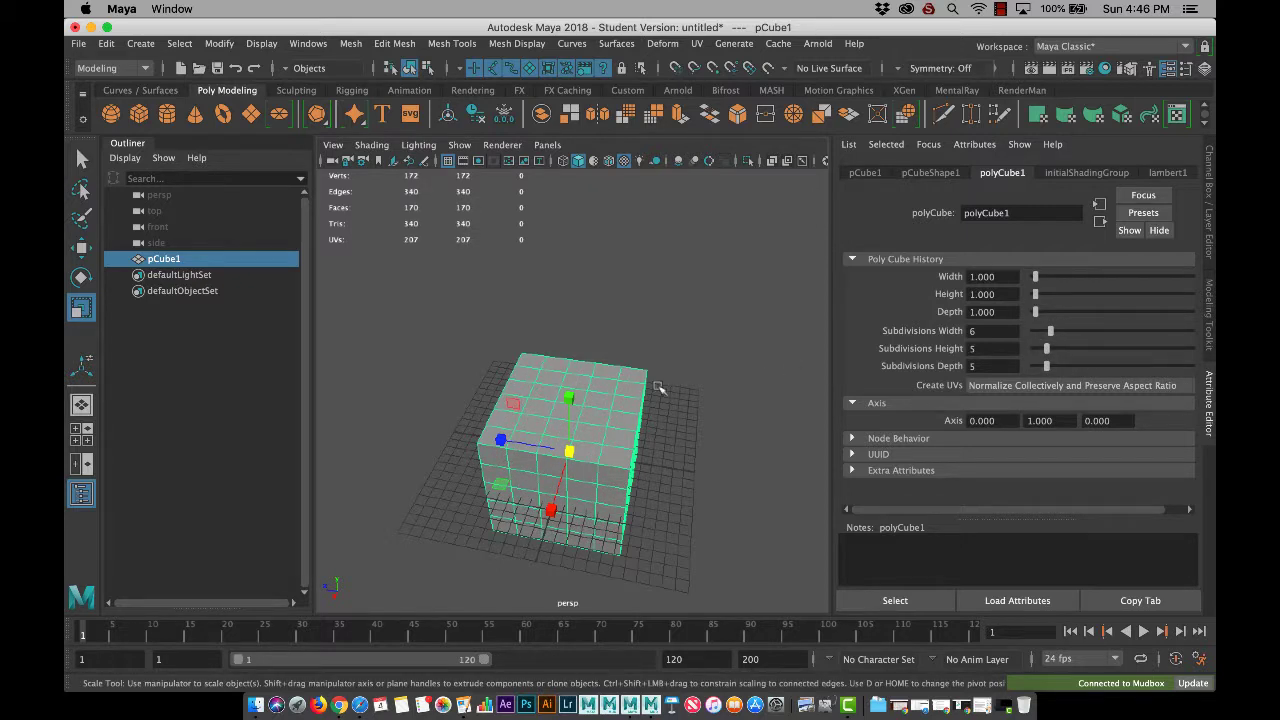
Step: Select a two-by-three block of six faces in the middle of the cube's top side
right_drag(600, 407, 597, 306)
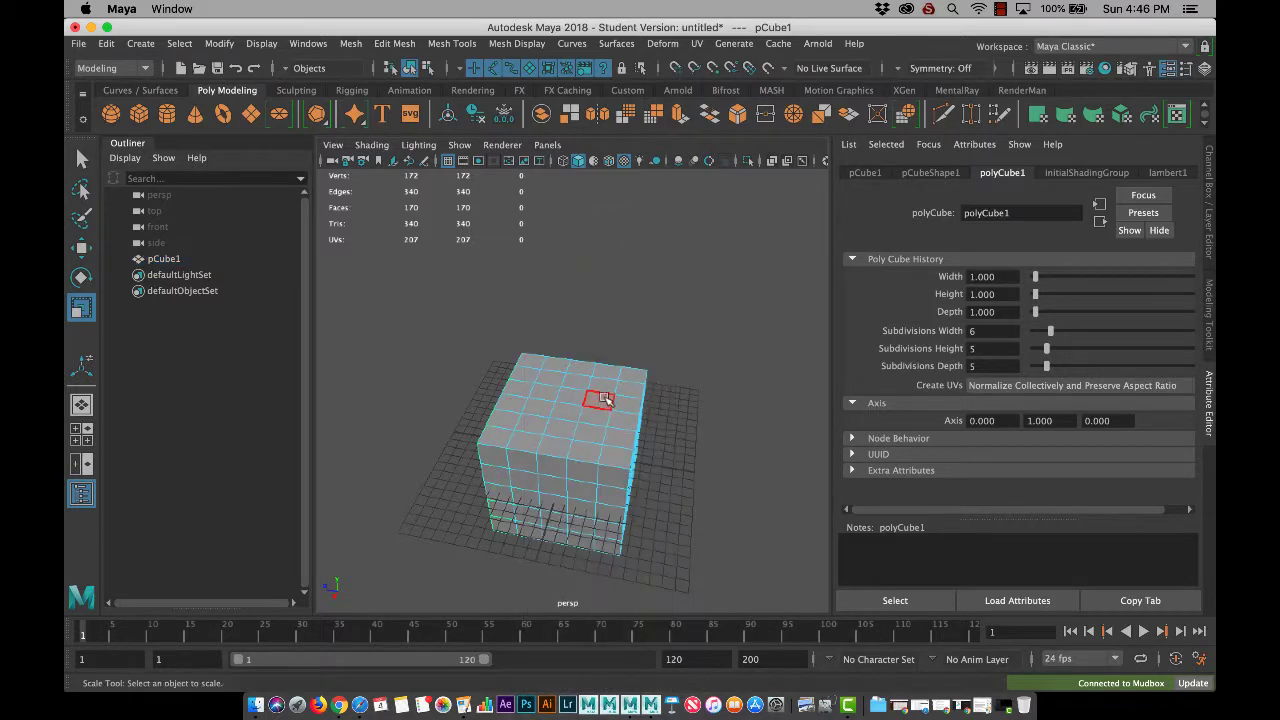
click(592, 398)
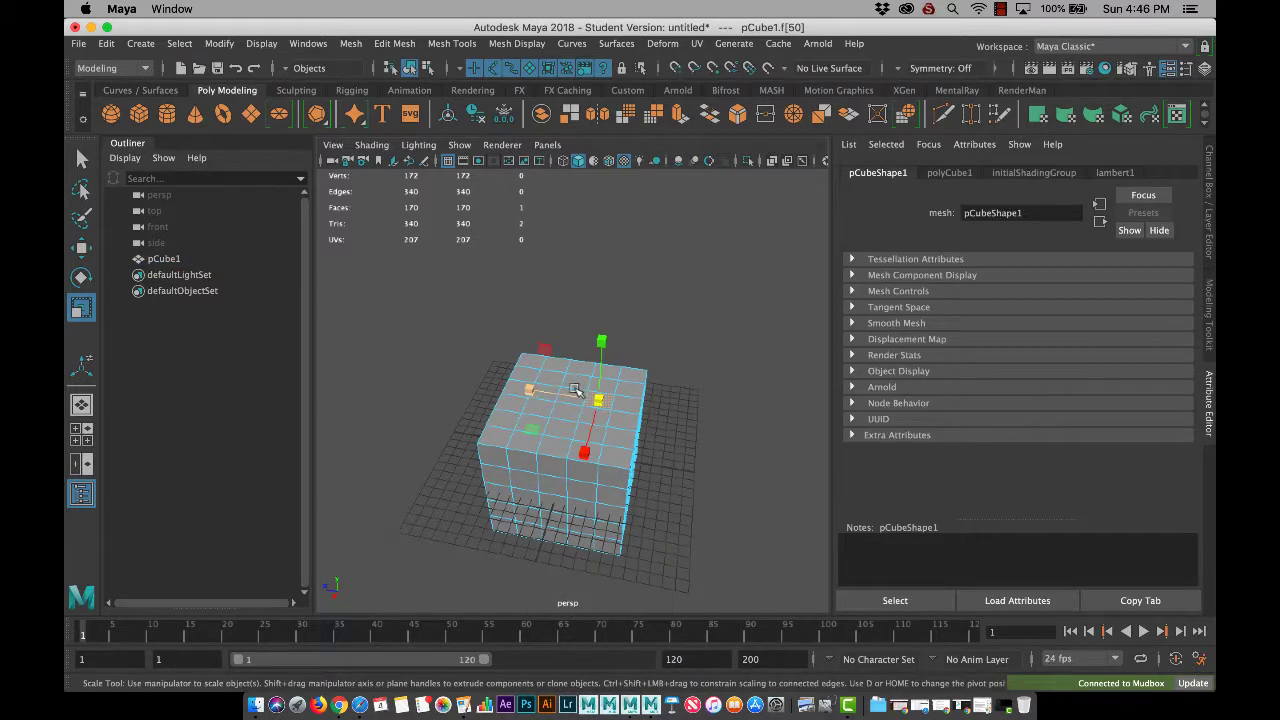
key(q)
shift+click(575, 397)
shift+click(547, 393)
shift+click(541, 409)
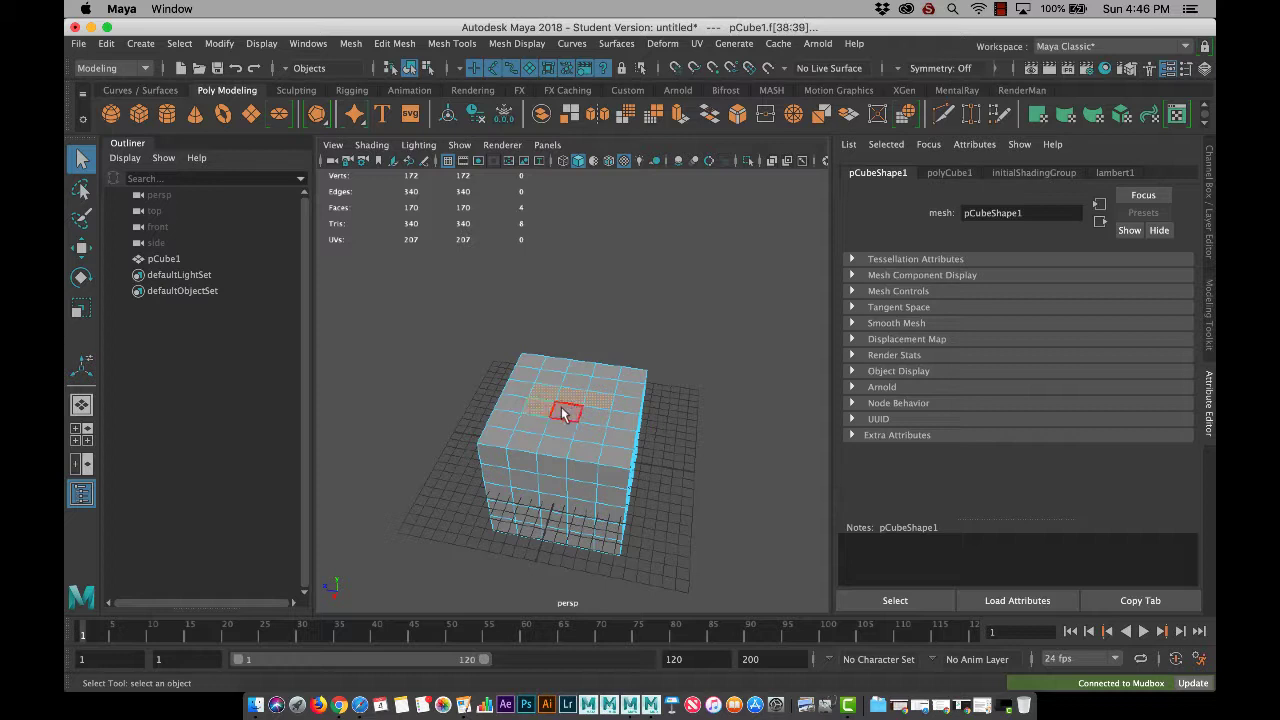
shift+click(566, 413)
shift+click(594, 413)
Step: Apply Extrude twice to the six selected top faces, move them straight up into a raised block, and deselect them
click(1210, 345)
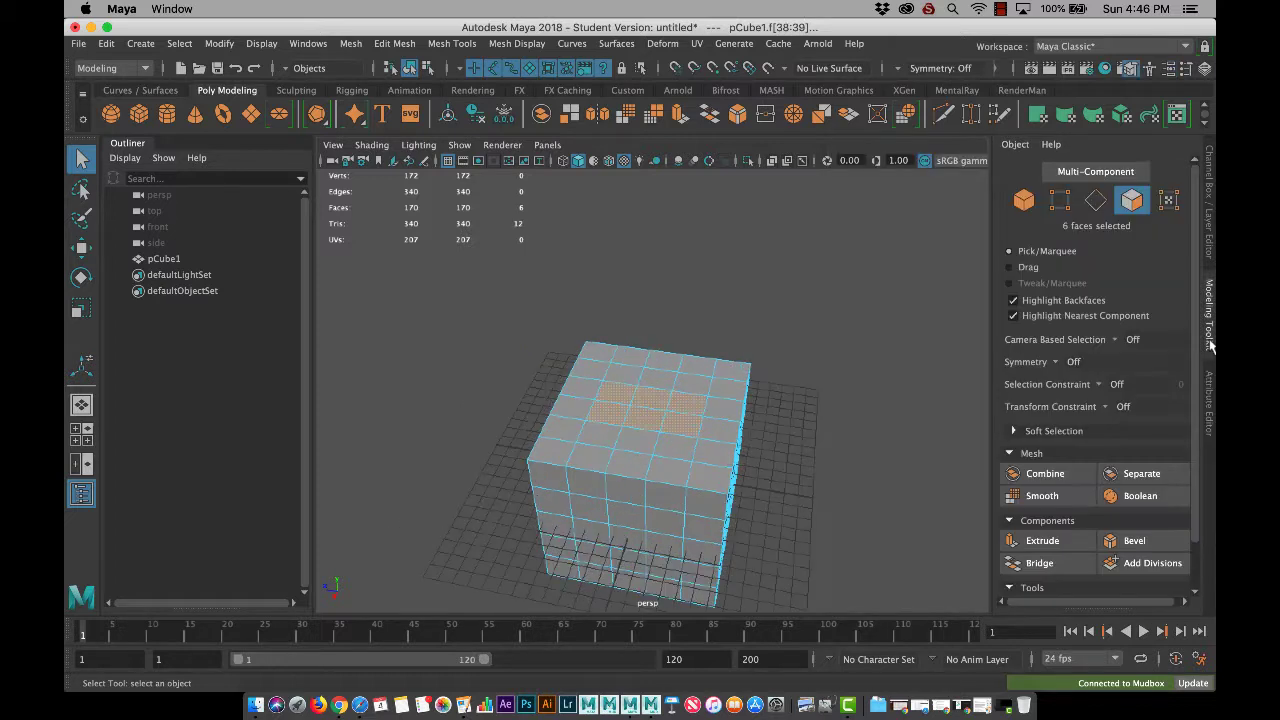
click(1025, 540)
click(1027, 541)
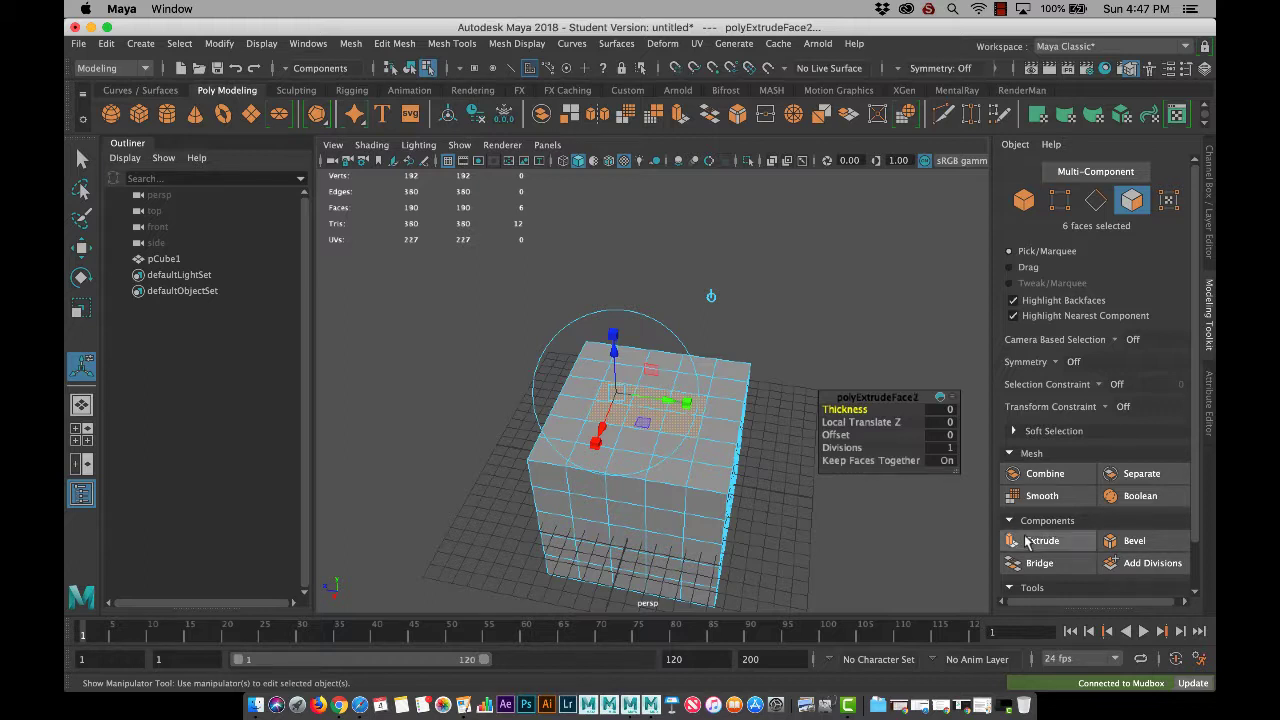
key(w)
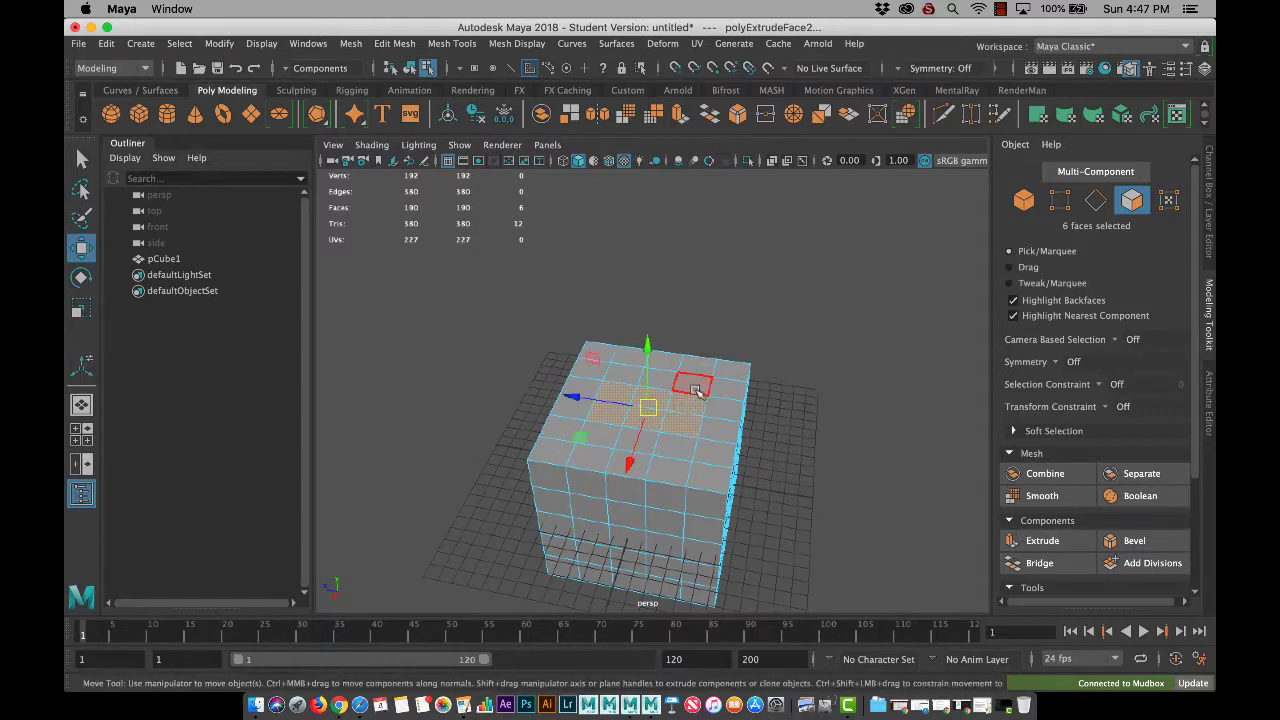
drag(646, 342, 635, 298)
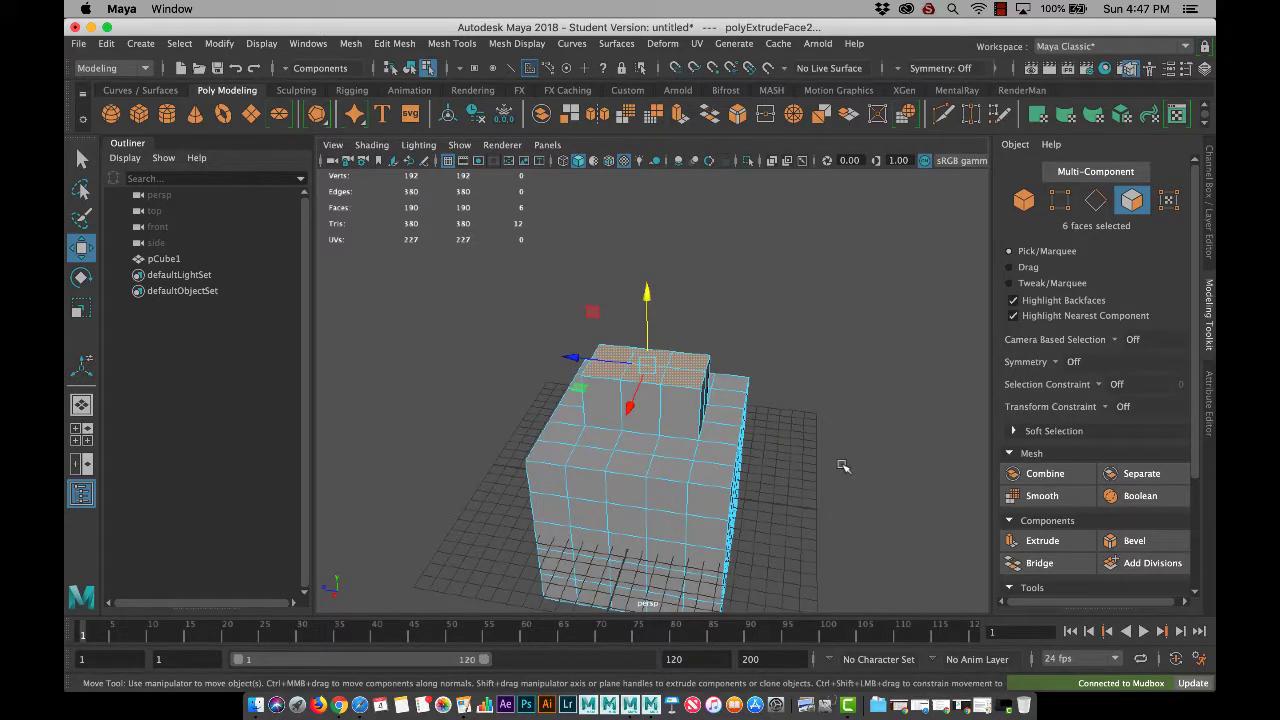
click(841, 466)
alt+drag(841, 466, 743, 450)
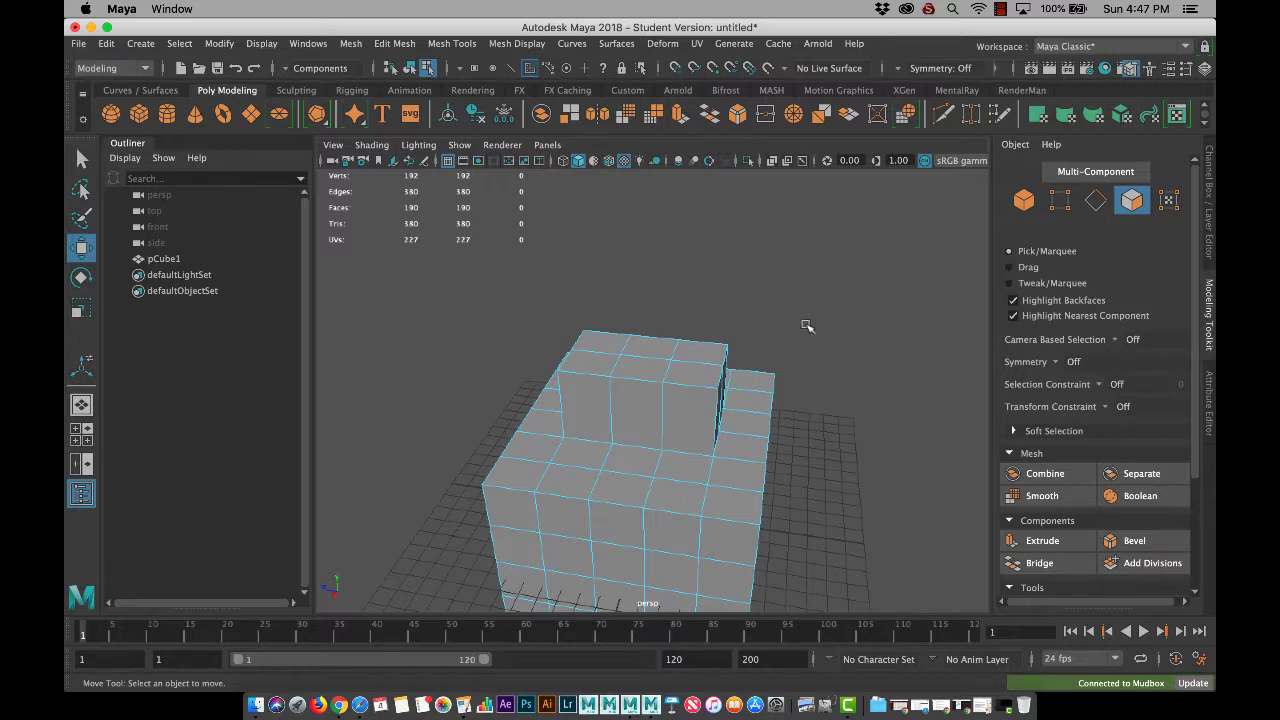
Step: Locate the Poly Count option among the heads-up displays and select one front face of the raised block to read its counts
click(261, 44)
mouse_move(293, 100)
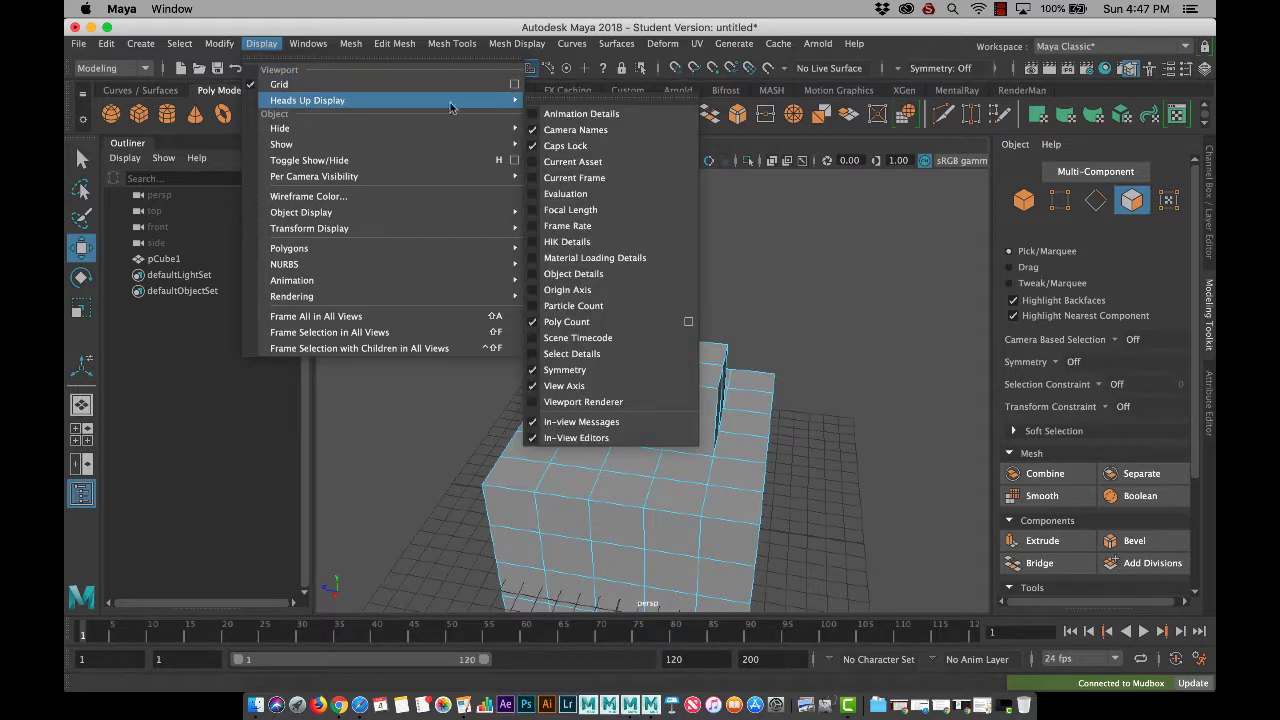
click(578, 322)
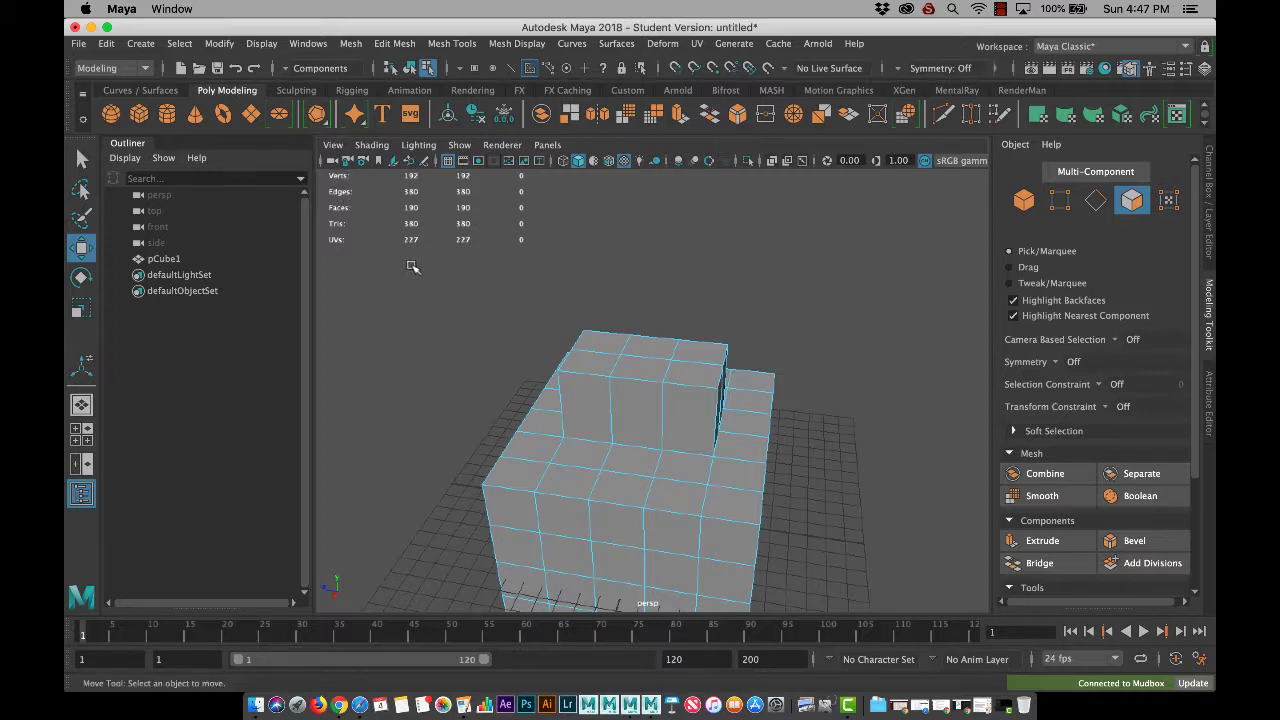
click(636, 412)
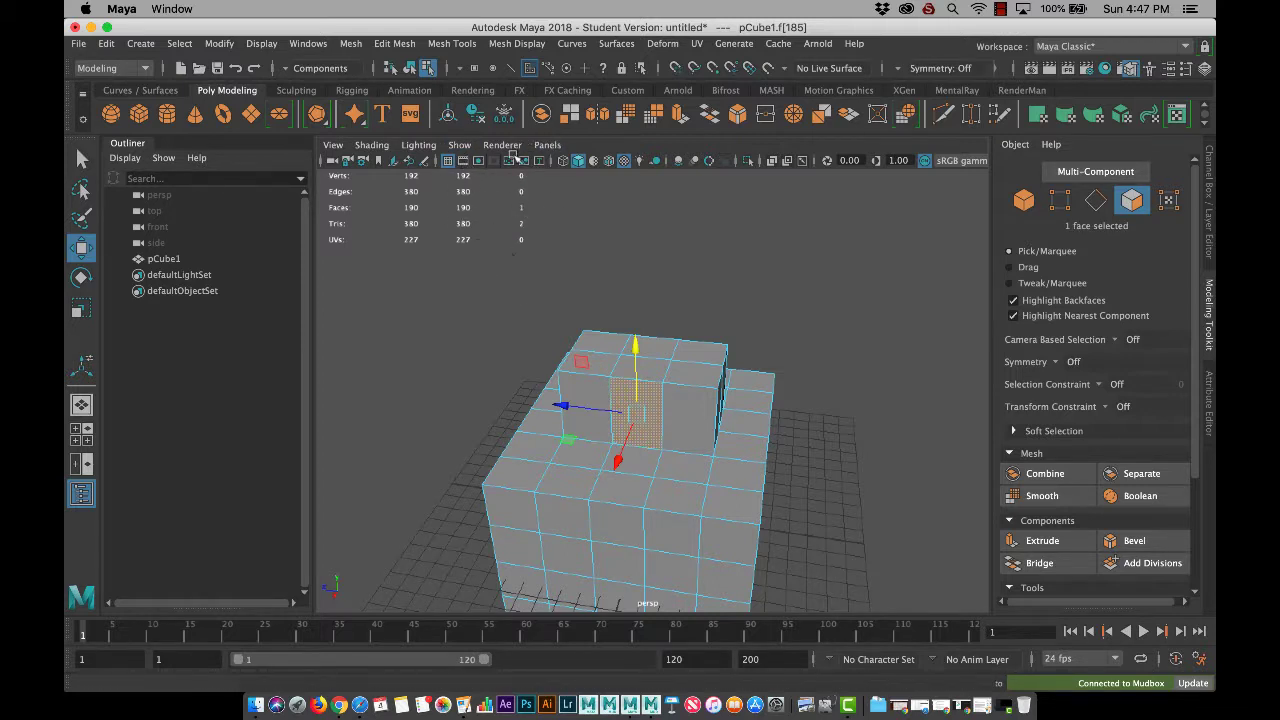
Step: Add a polygon sphere, move it about 24 units along Z beside the cube, and reselect the raised block's front face
scroll(558, 267, down, 5)
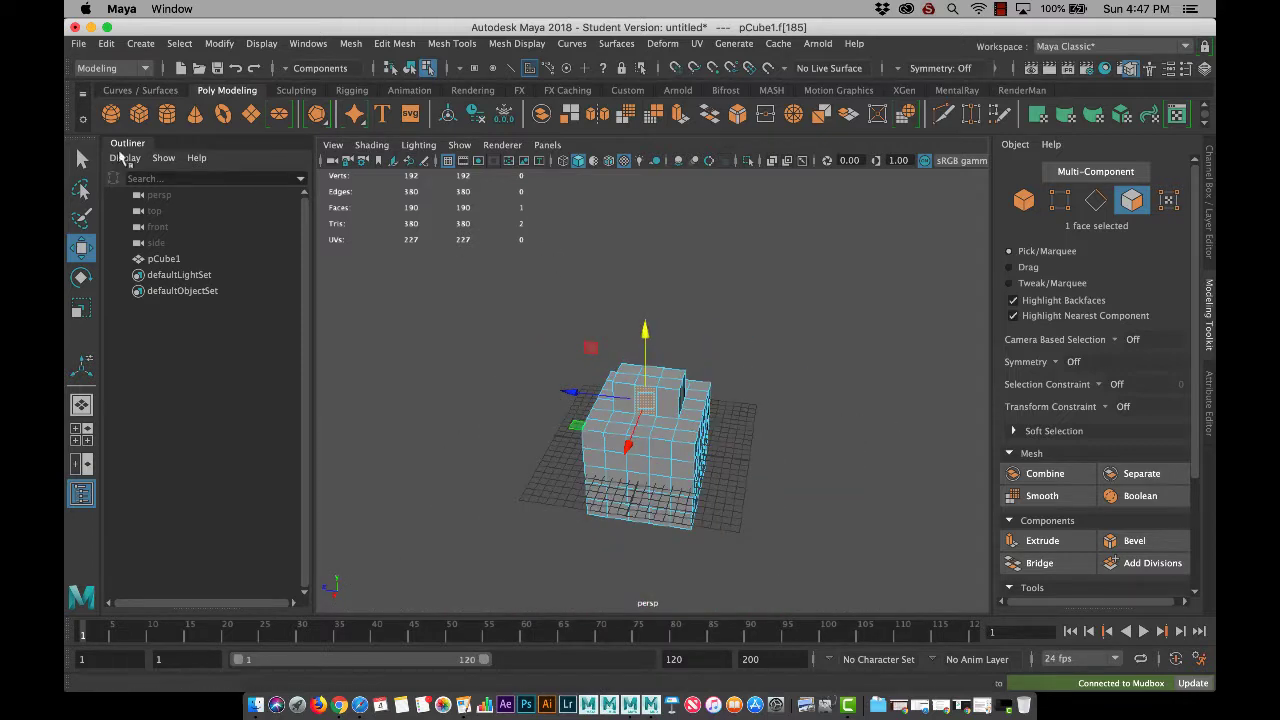
click(110, 115)
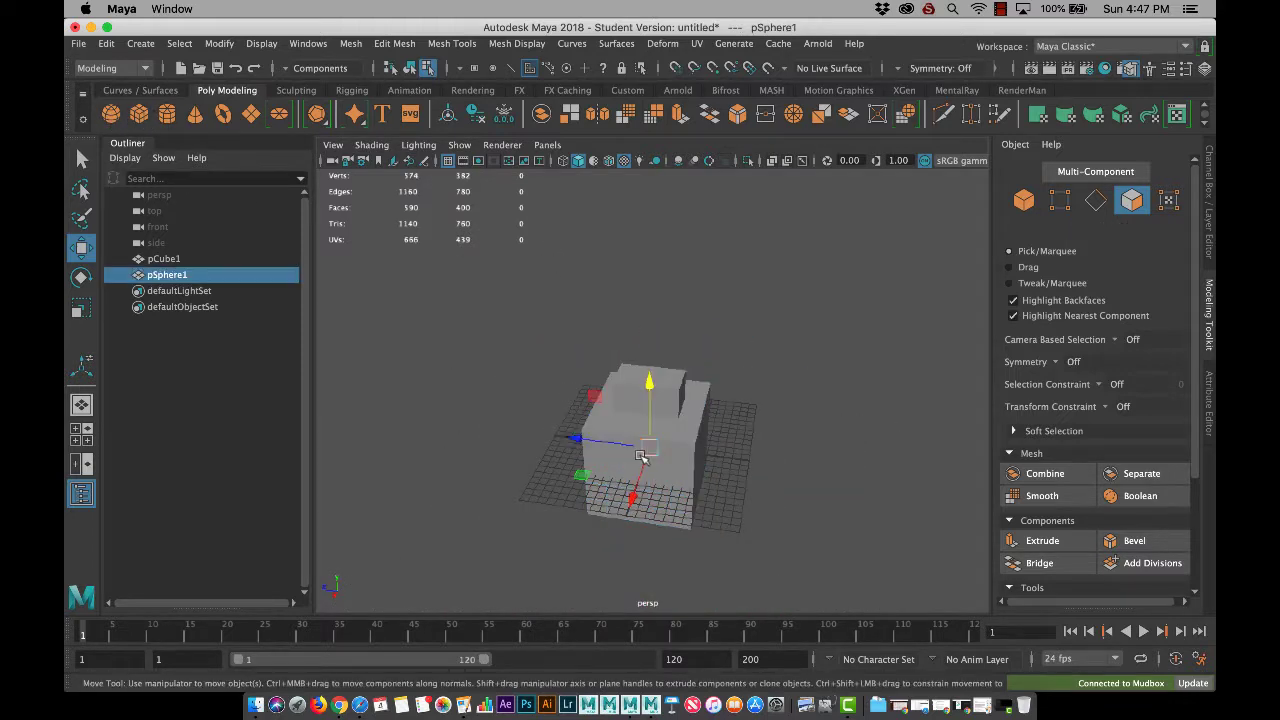
drag(576, 439, 385, 415)
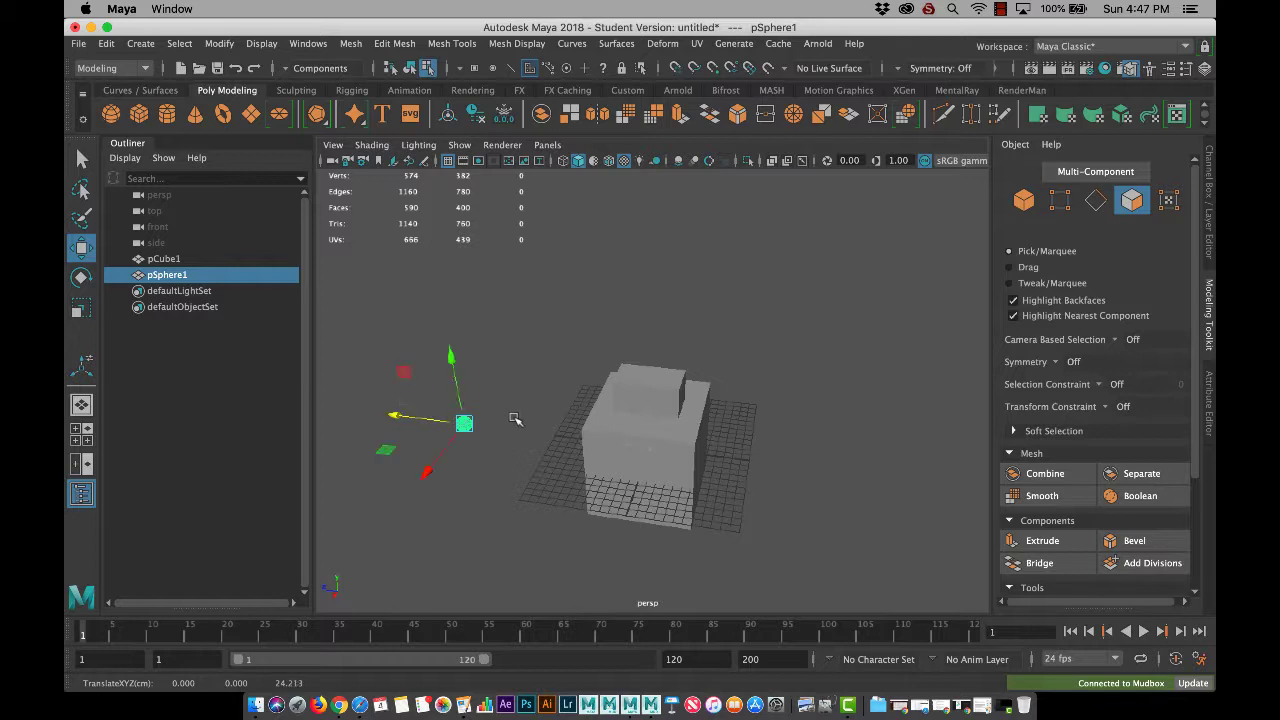
scroll(514, 420, up, 2)
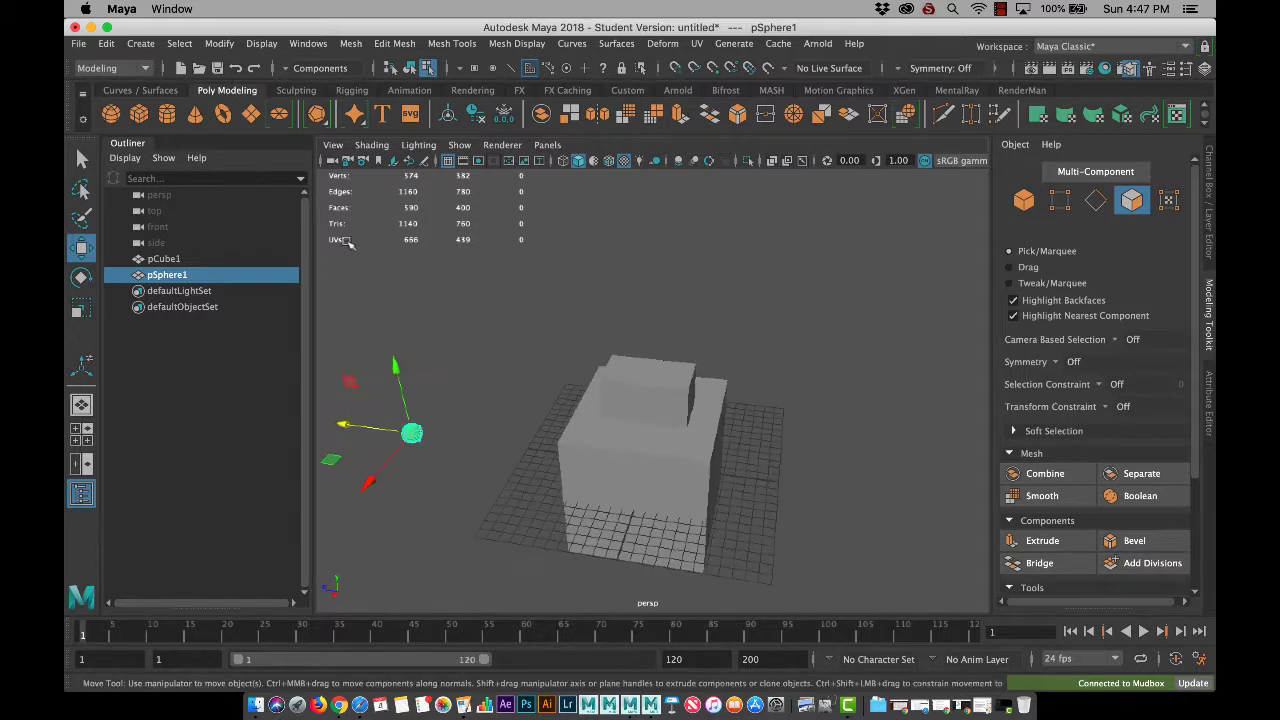
click(638, 412)
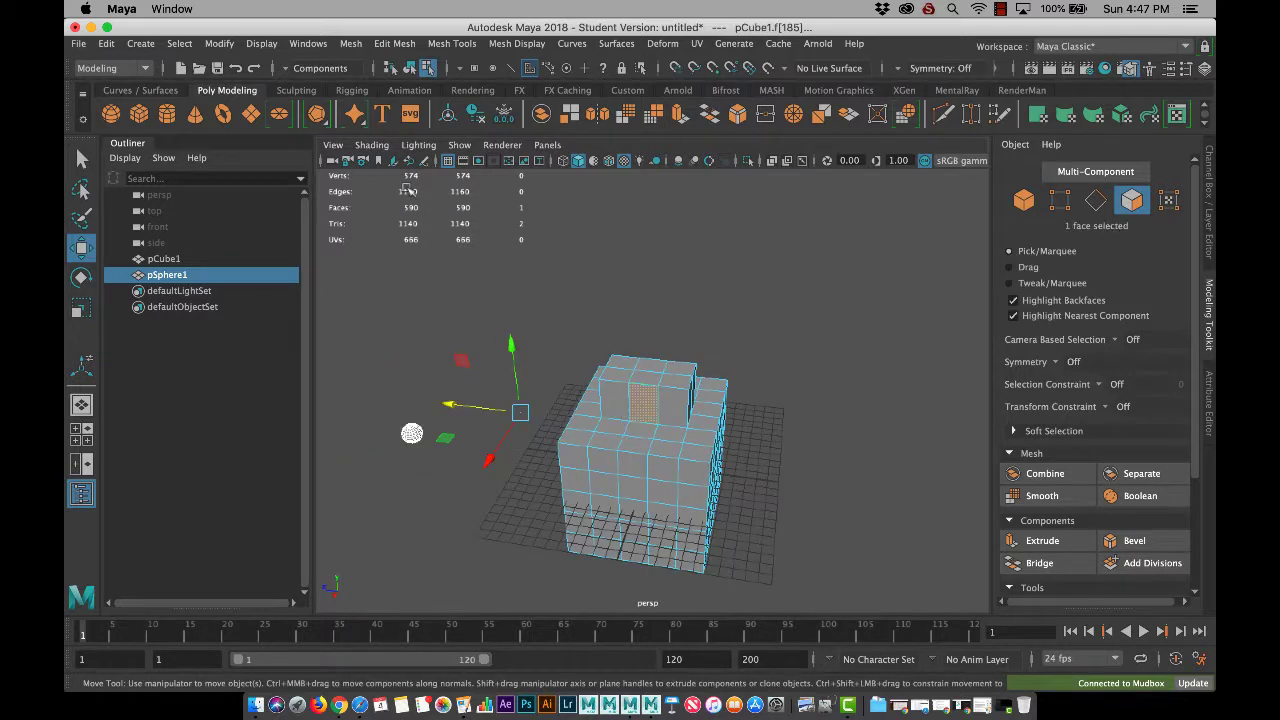
Step: Read the poly counts for one top face in front of the raised block and for the whole cube in object mode
click(414, 446)
click(575, 455)
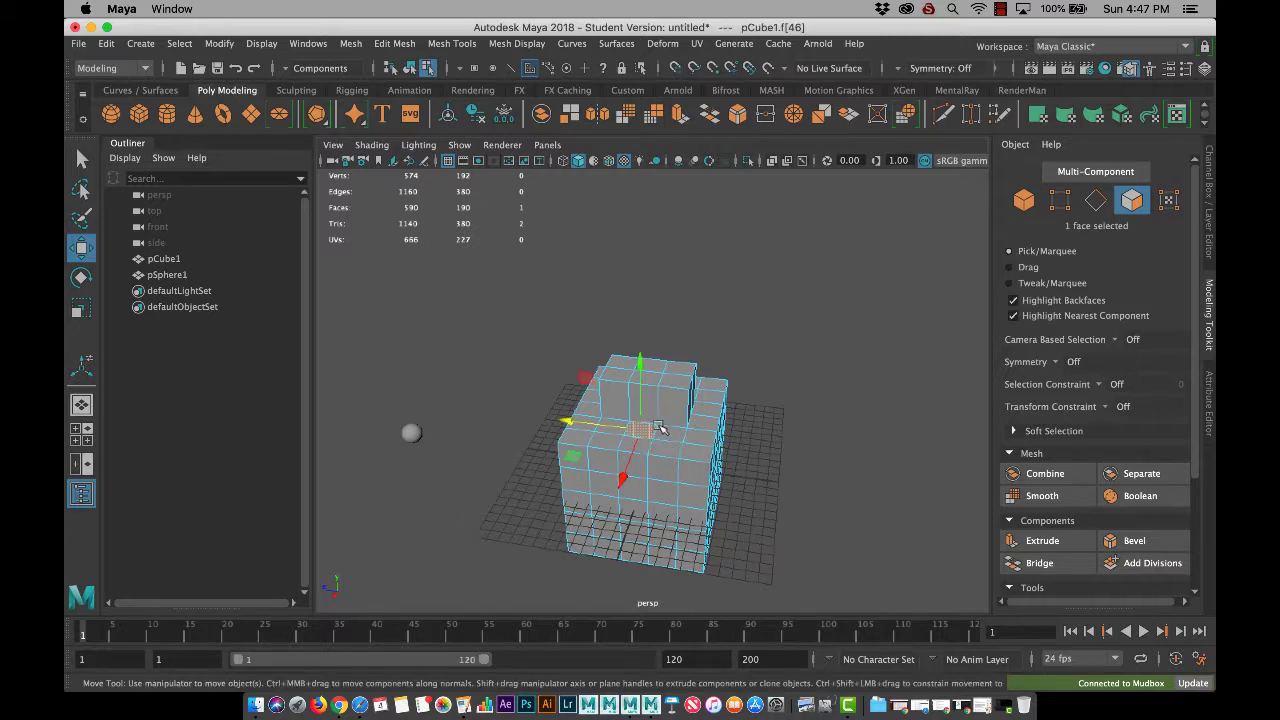
right_drag(674, 262, 735, 239)
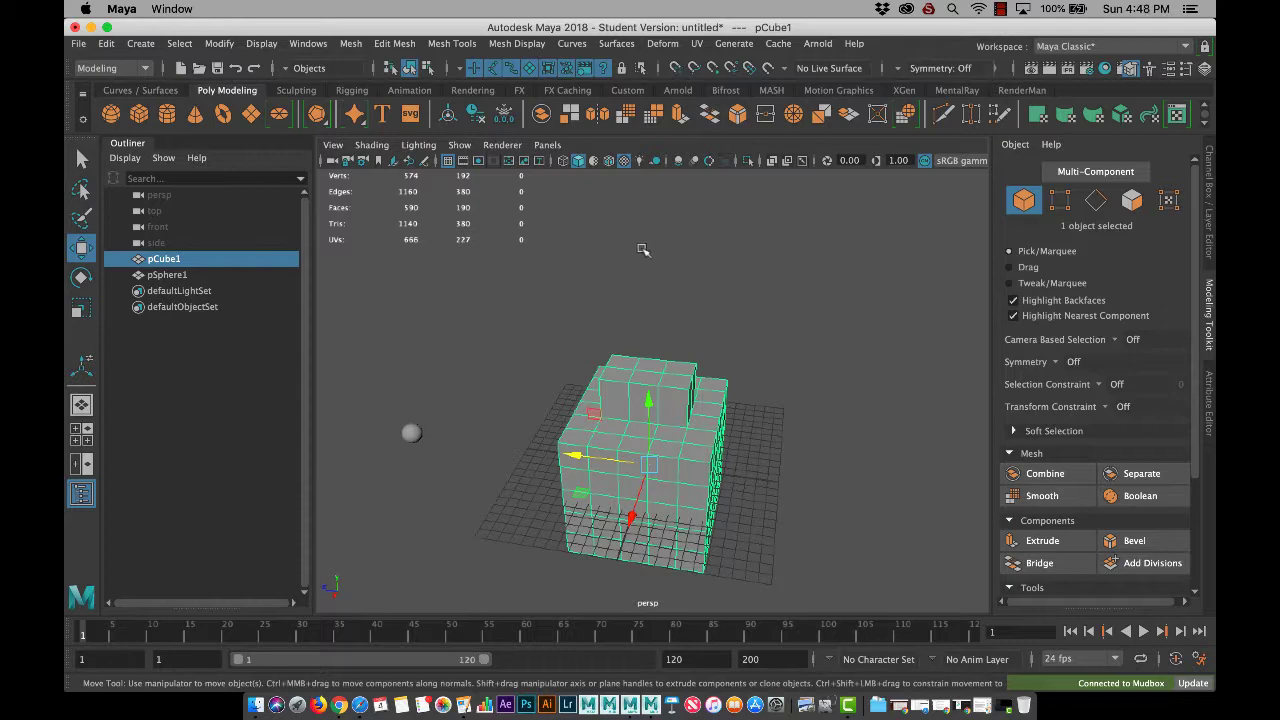
Step: Switch the cube to vertex selection mode with the raised block in close view
scroll(670, 330, up, 5)
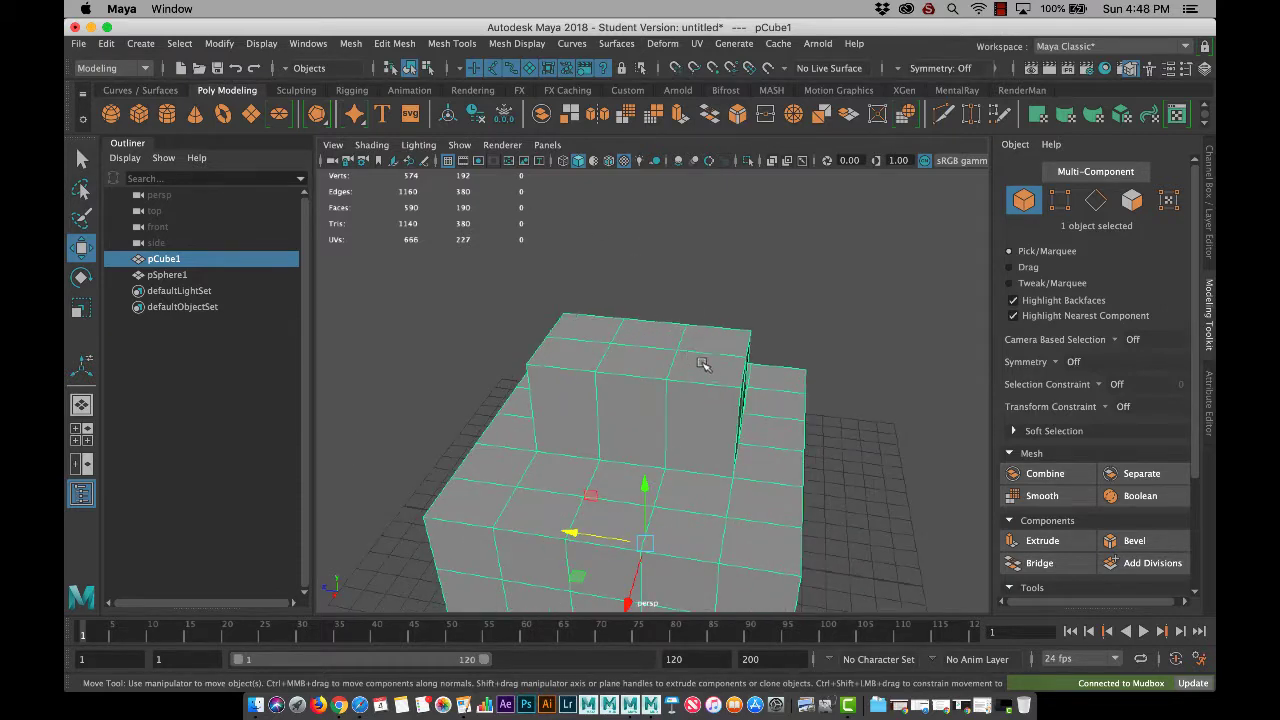
right_click(697, 362)
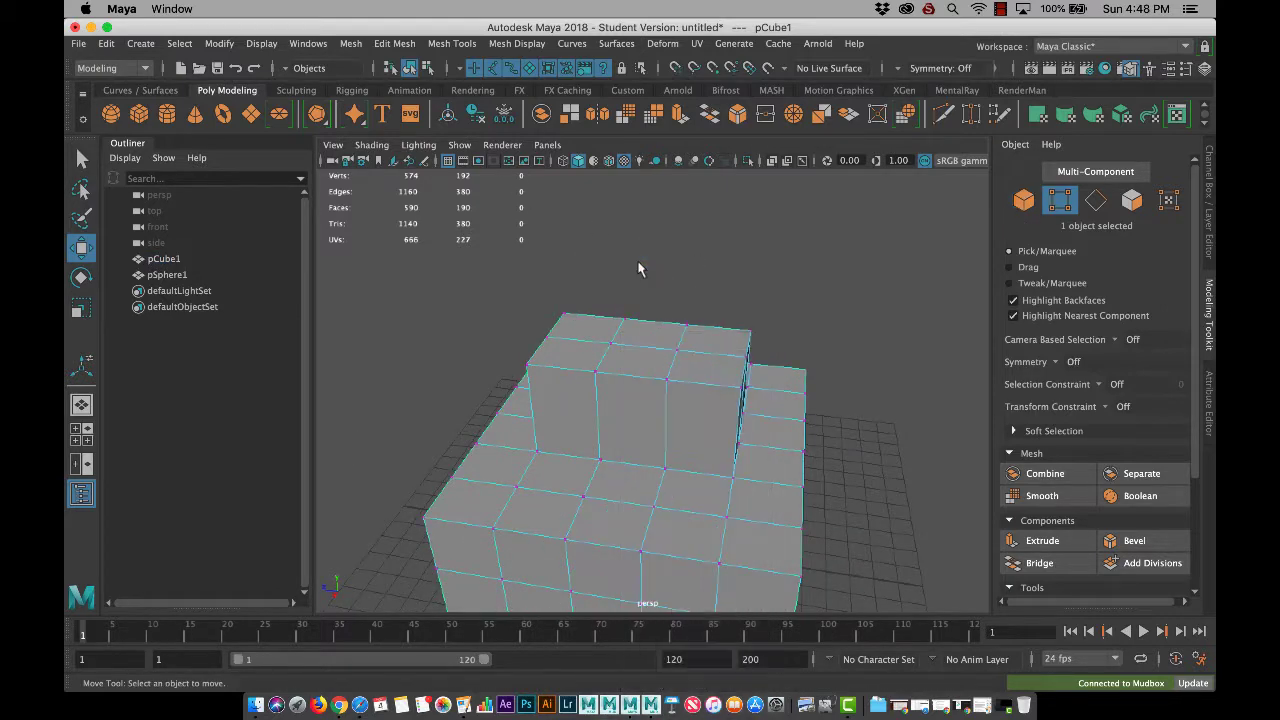
click(640, 266)
Step: Select the raised block's far top corner by area and as a single vertex, checking the selected vertex count for duplicates
alt+drag(657, 380, 685, 365)
drag(735, 291, 800, 347)
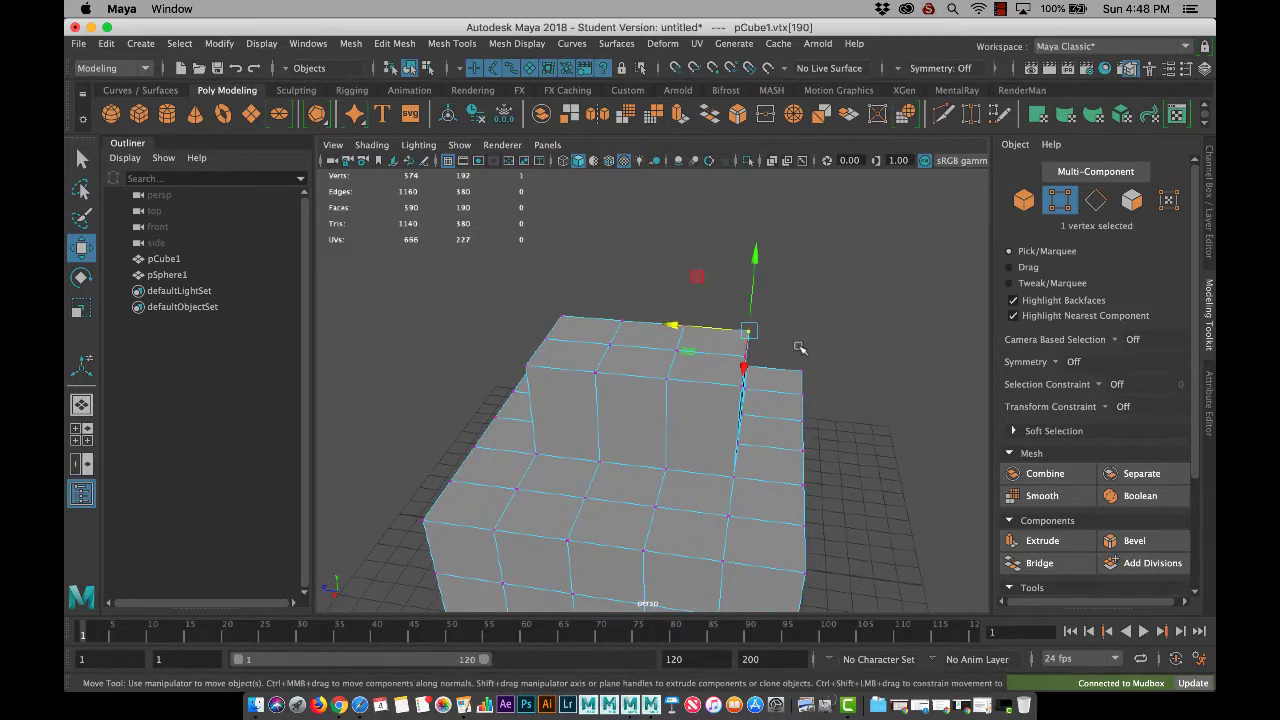
drag(727, 308, 780, 350)
click(907, 355)
alt+drag(860, 294, 874, 336)
drag(720, 268, 785, 332)
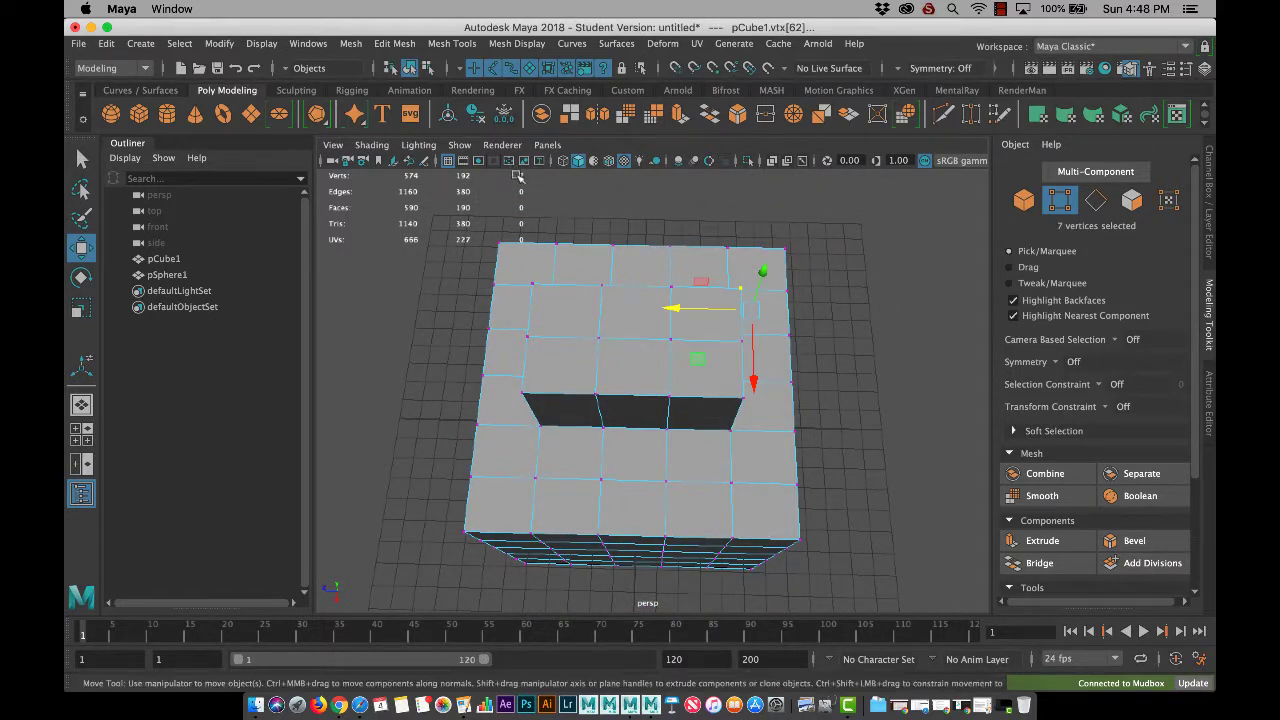
alt+drag(512, 165, 822, 405)
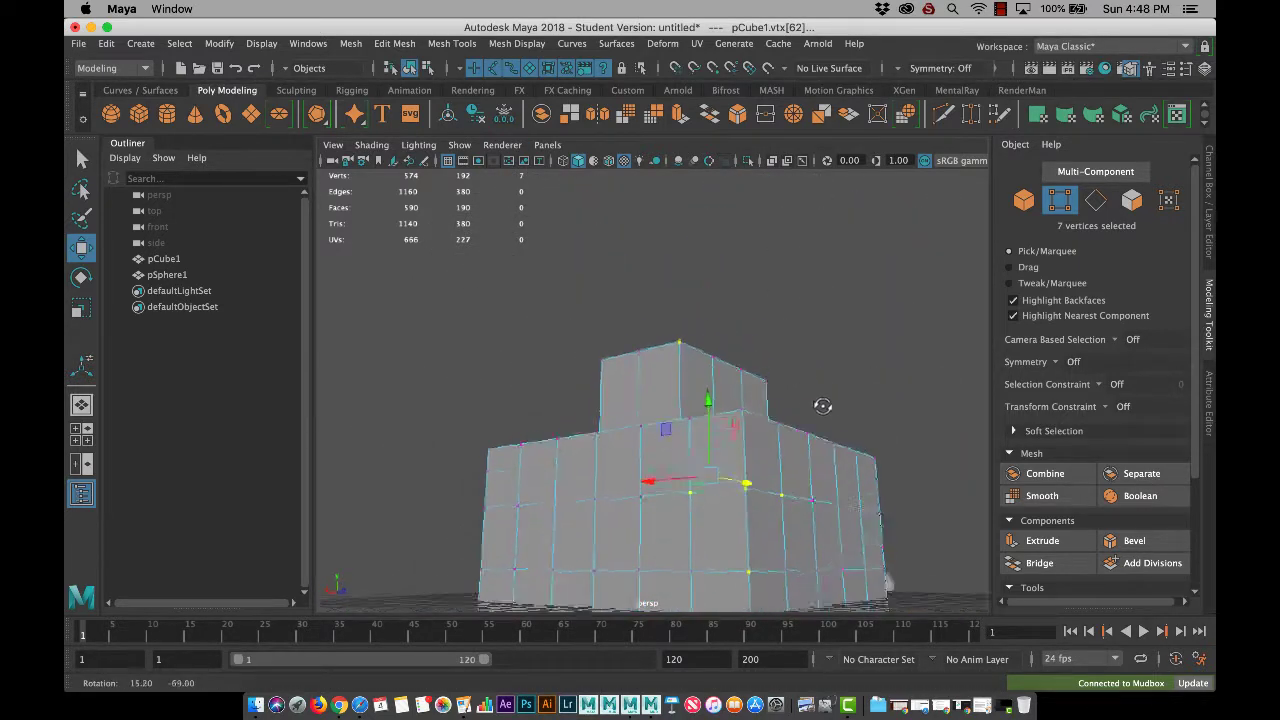
alt+drag(822, 501, 772, 488)
click(661, 332)
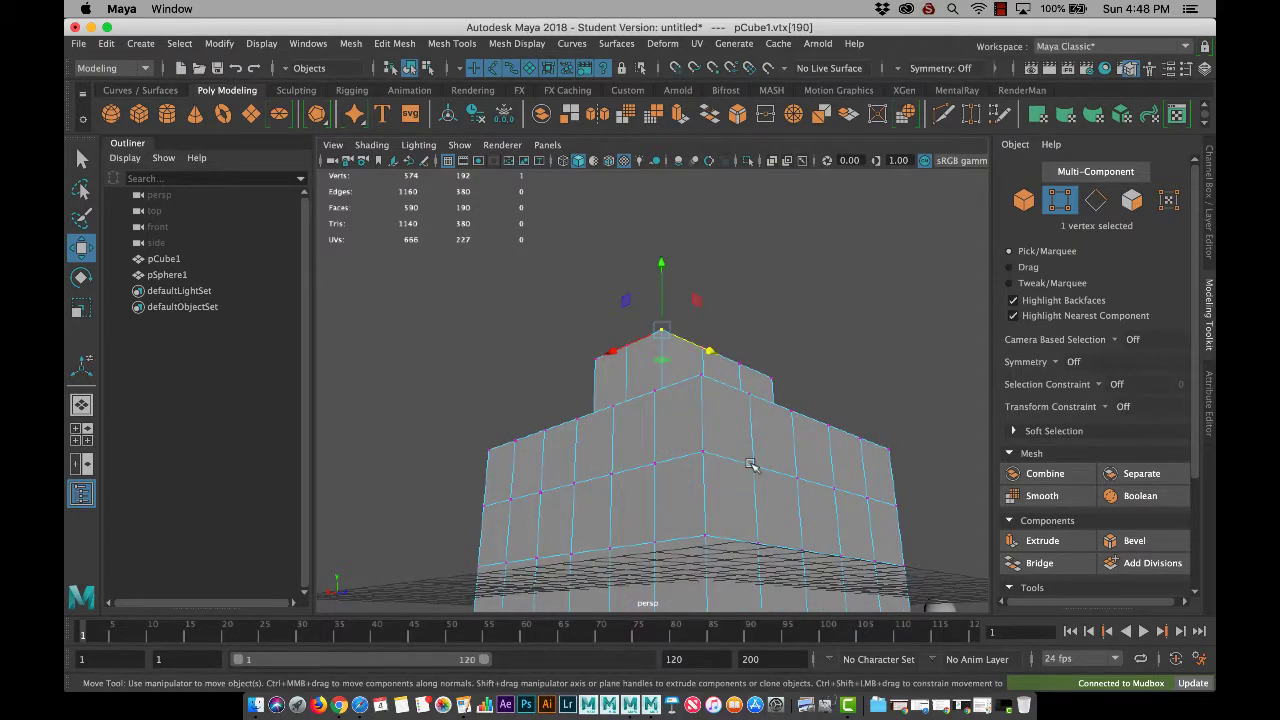
Step: Select the vertices at the corner where the raised block meets the cube's top to check for overlapping duplicates
alt+drag(594, 407, 698, 466)
scroll(698, 441, up, 8)
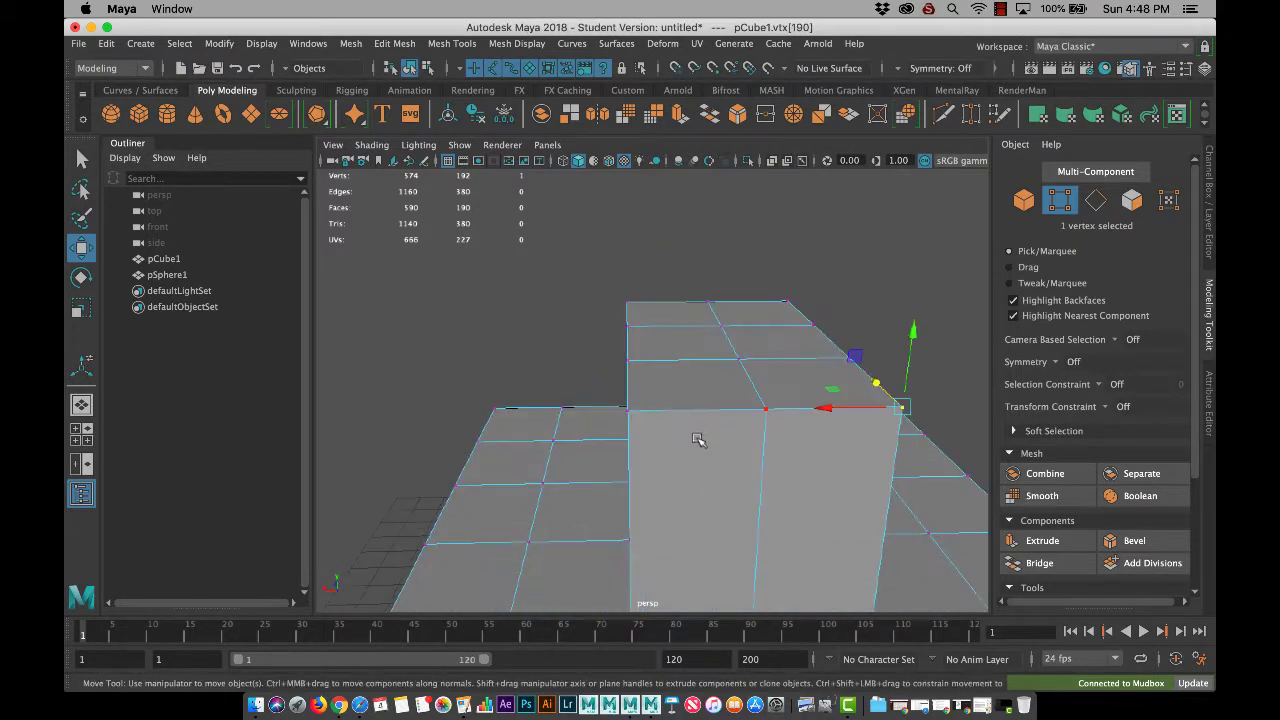
alt+middle_drag(746, 502, 743, 428)
alt+drag(743, 428, 755, 530)
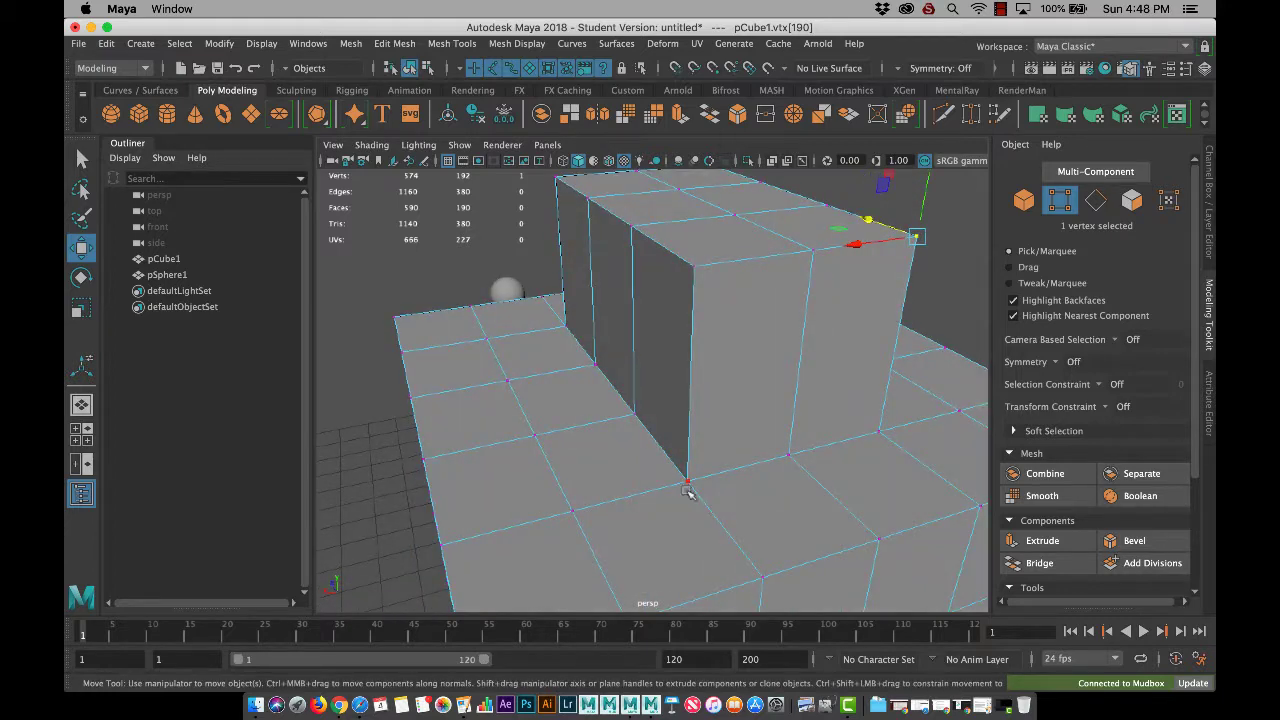
drag(678, 471, 696, 490)
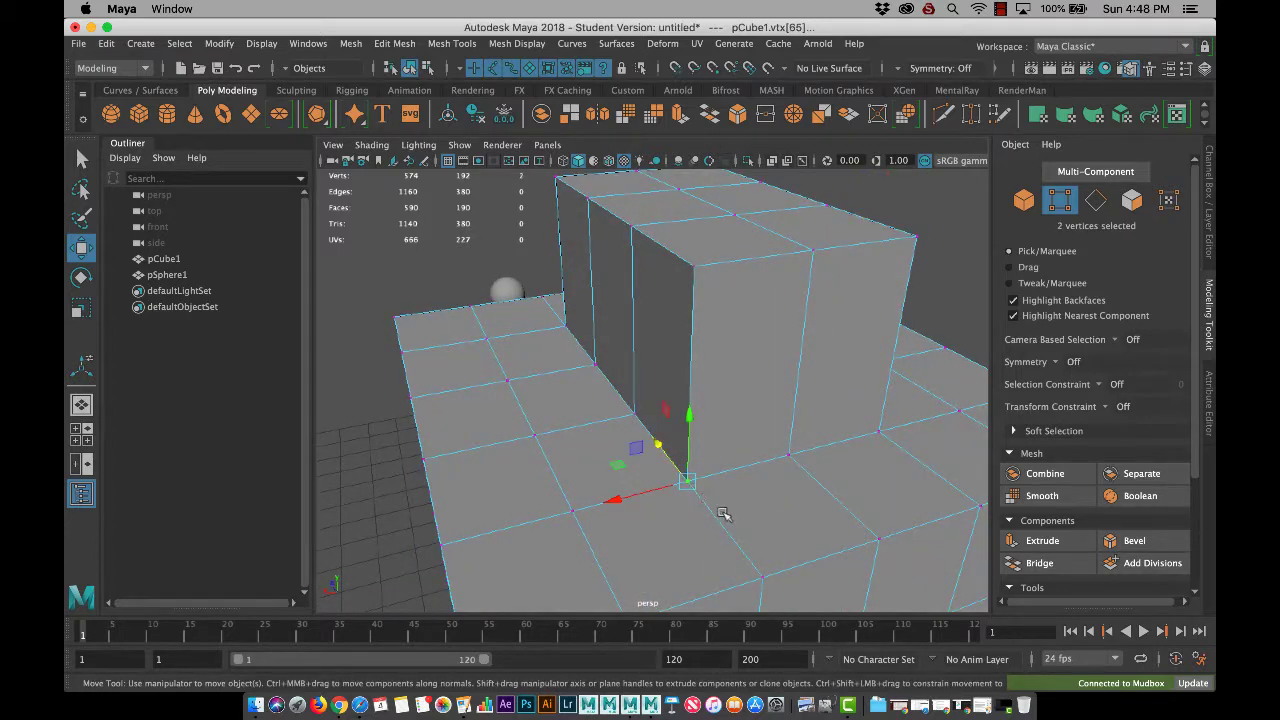
alt+drag(746, 571, 760, 531)
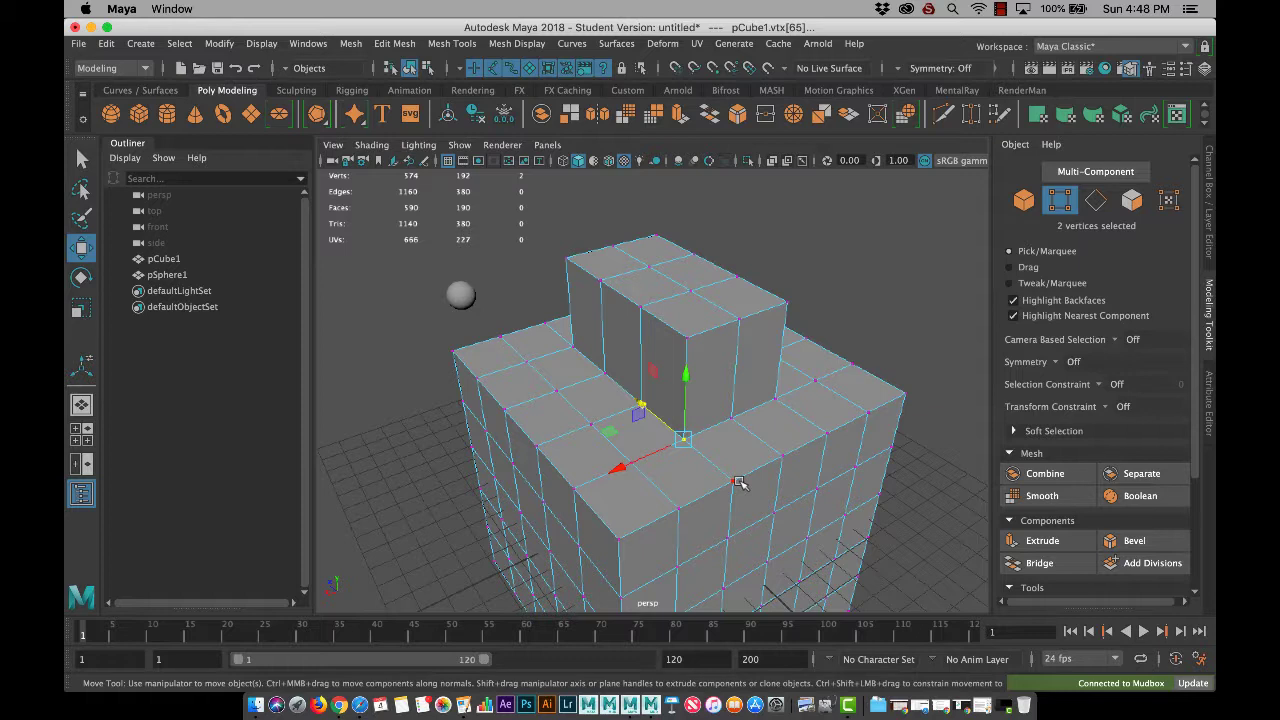
Step: Move a single vertex away from the raised block's base corner to test for a duplicate beneath it, and undo the move
click(891, 282)
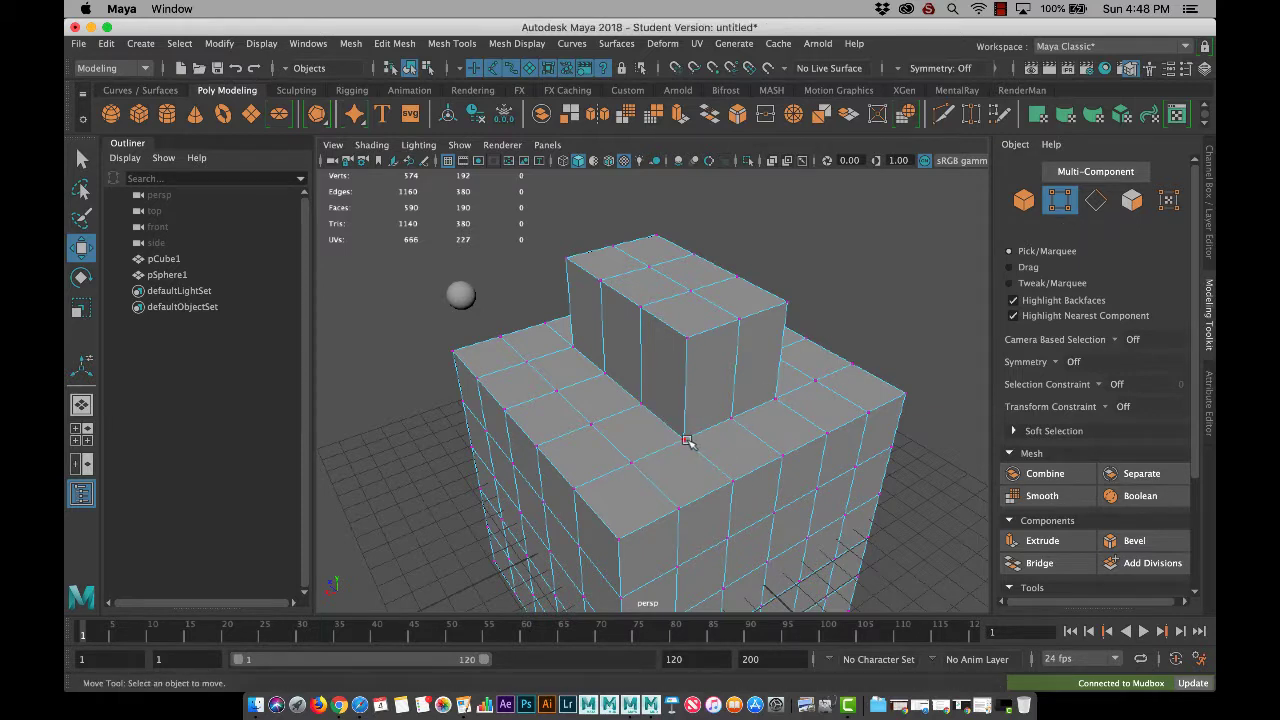
click(684, 440)
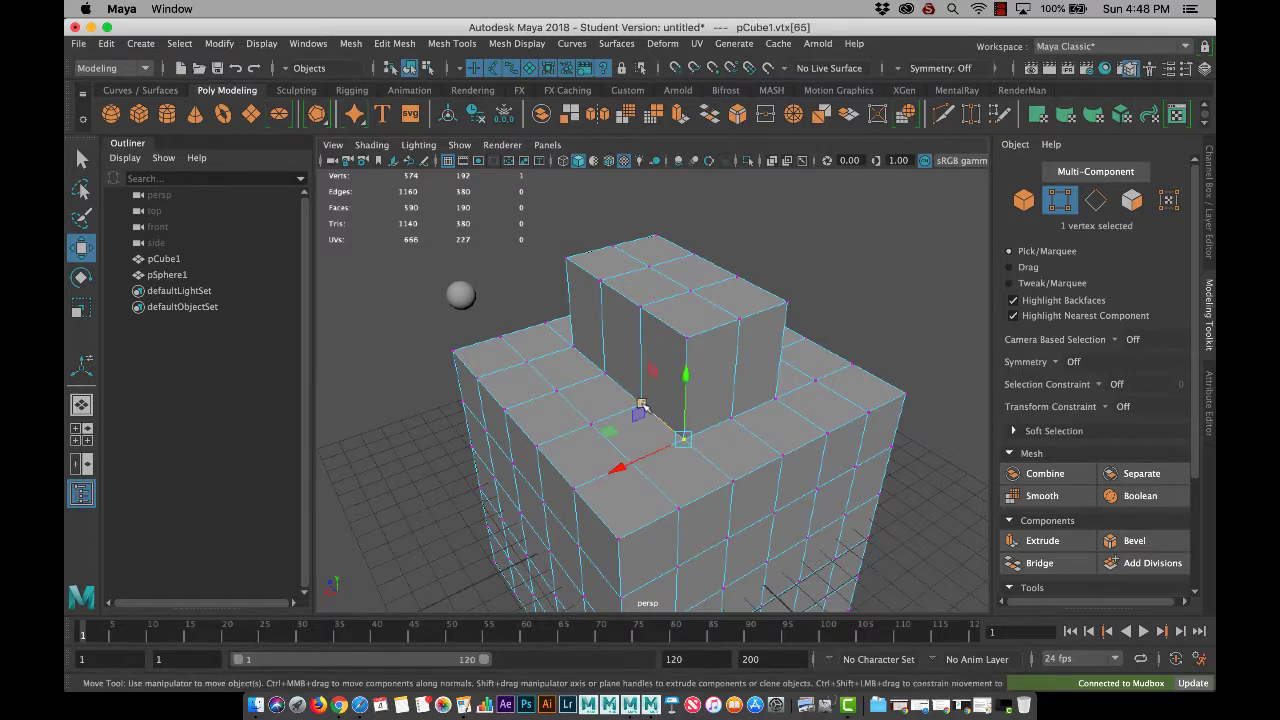
drag(641, 405, 695, 445)
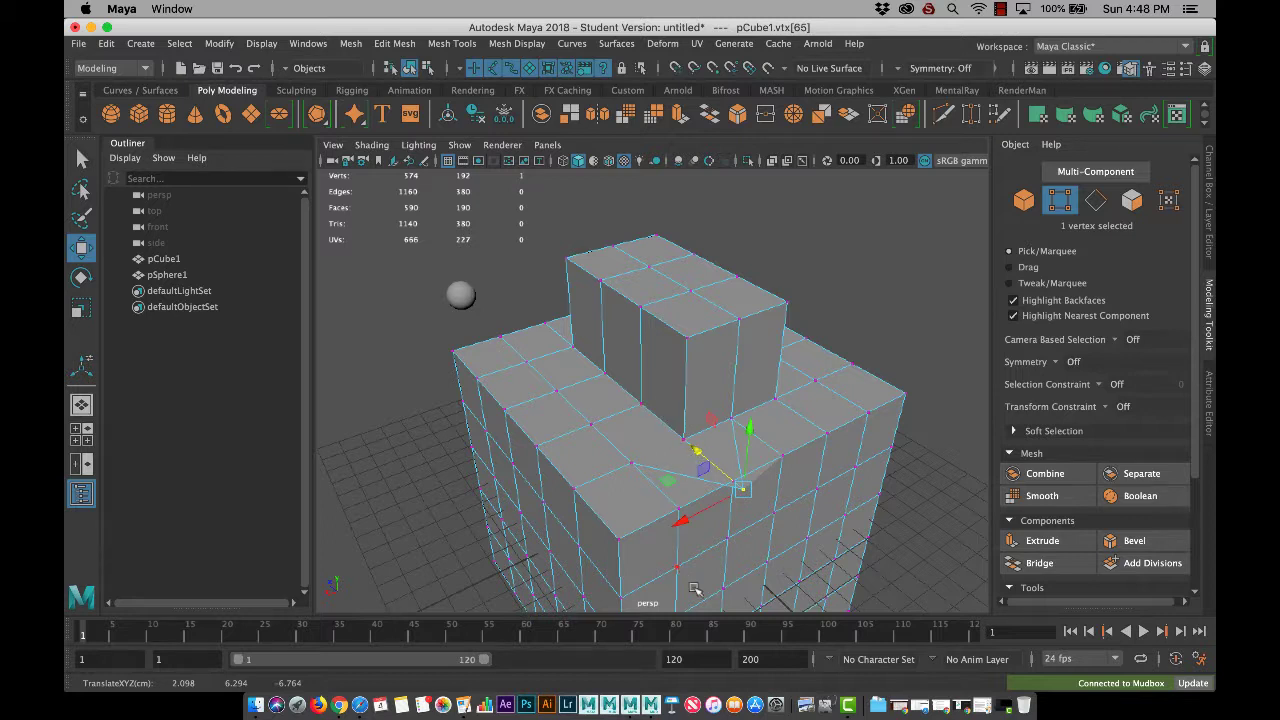
key(z)
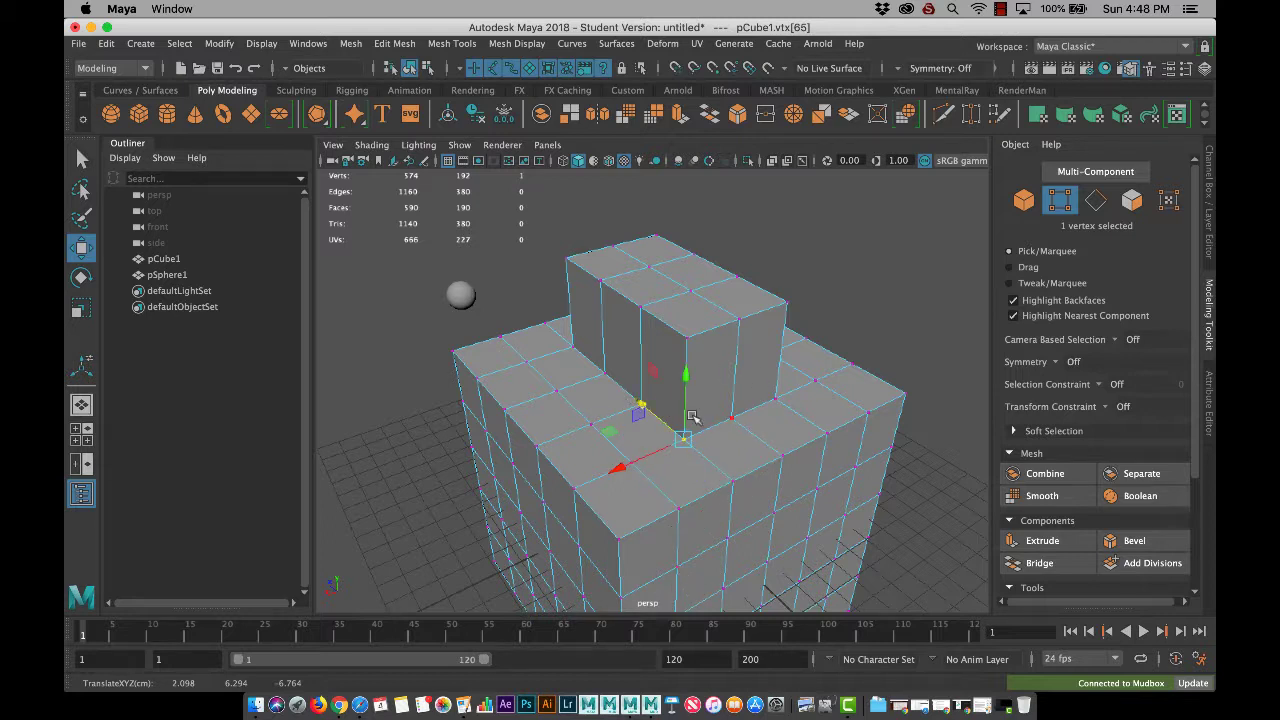
Step: Select both overlapping vertices at the raised block's near base corner and merge them with Merge to Center
scroll(714, 474, up, 3)
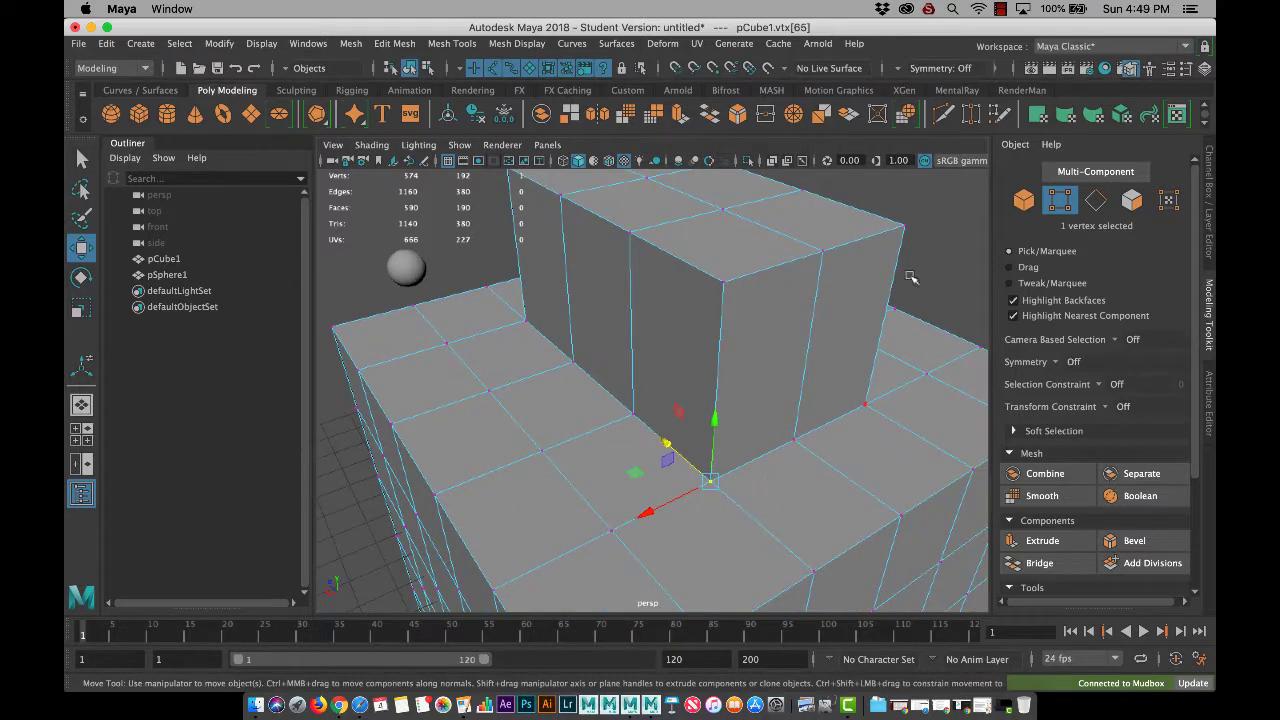
click(904, 226)
shift+click(730, 493)
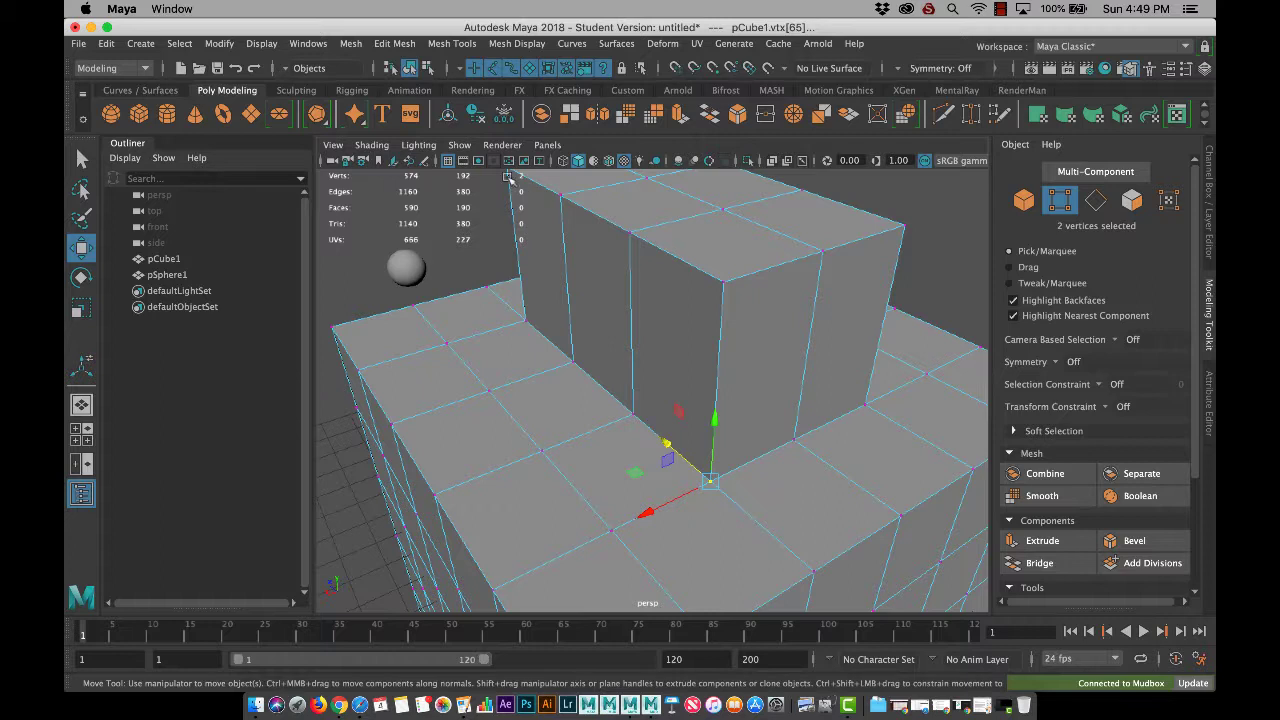
click(452, 44)
mouse_move(388, 45)
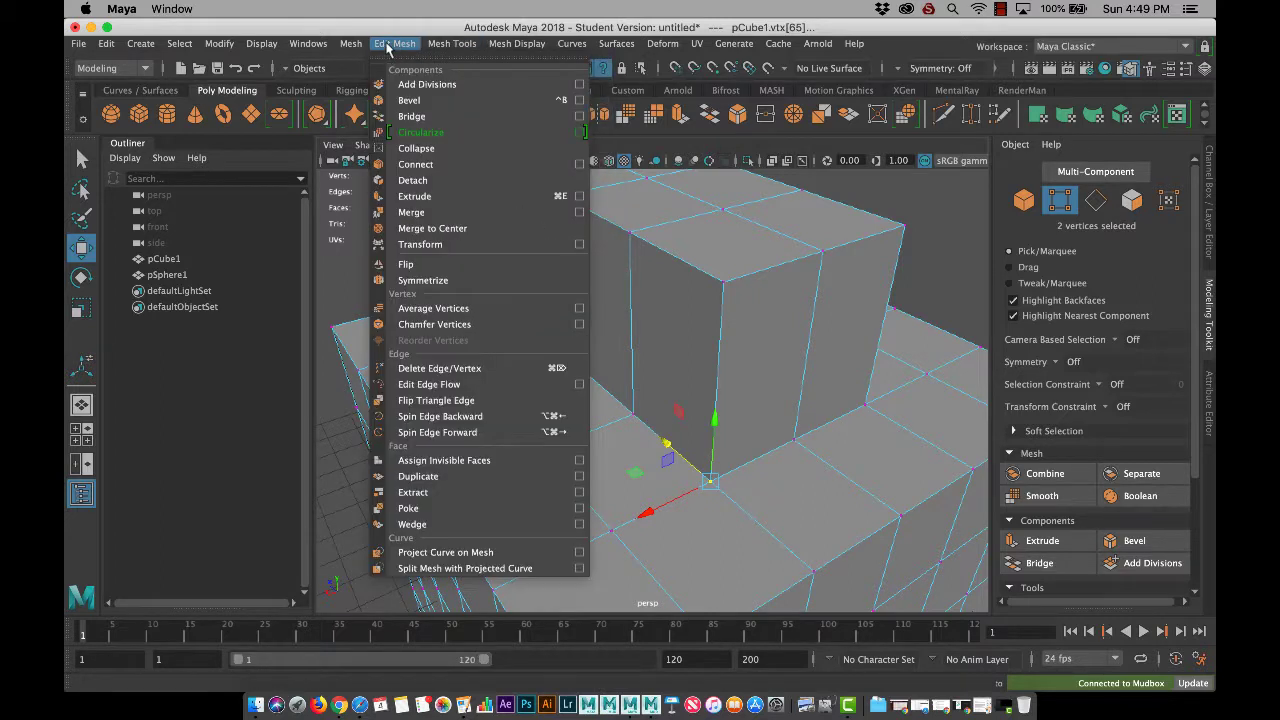
click(474, 236)
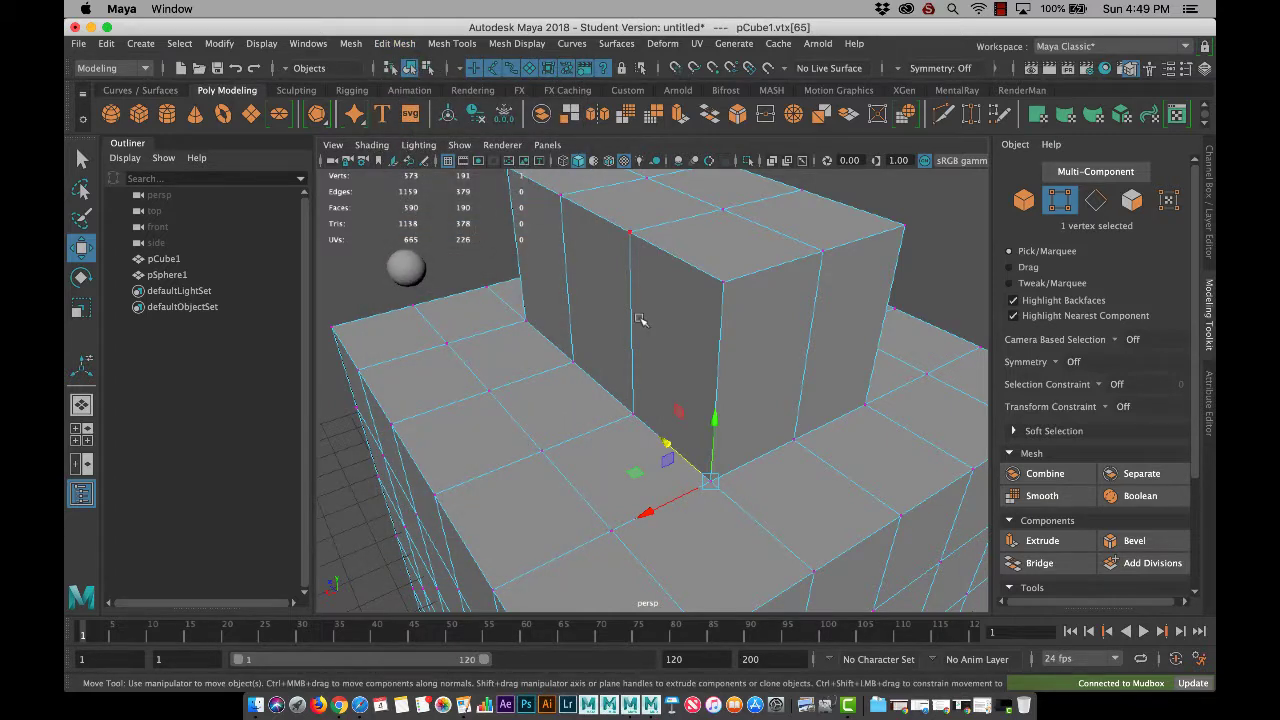
Step: Repeat the merge on the two overlapping vertices at the other base corner of the raised block's short side
alt+drag(783, 436, 889, 449)
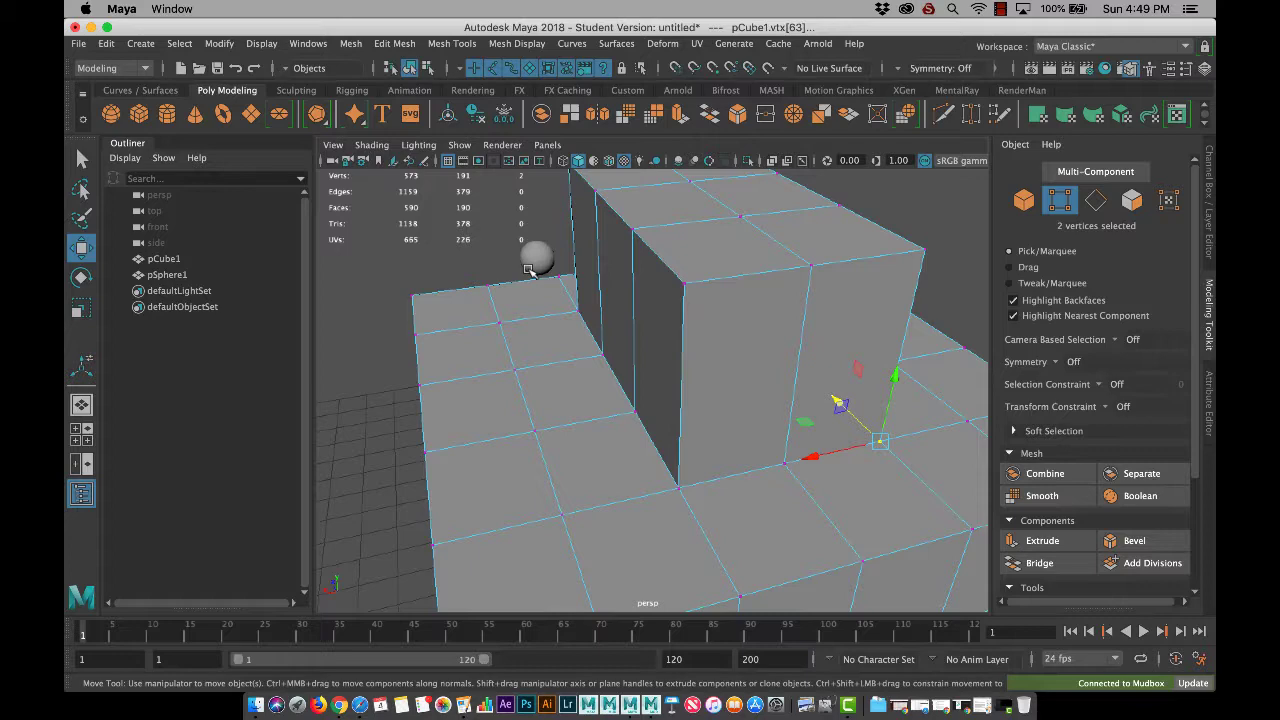
key(g)
key(f)
key(h)
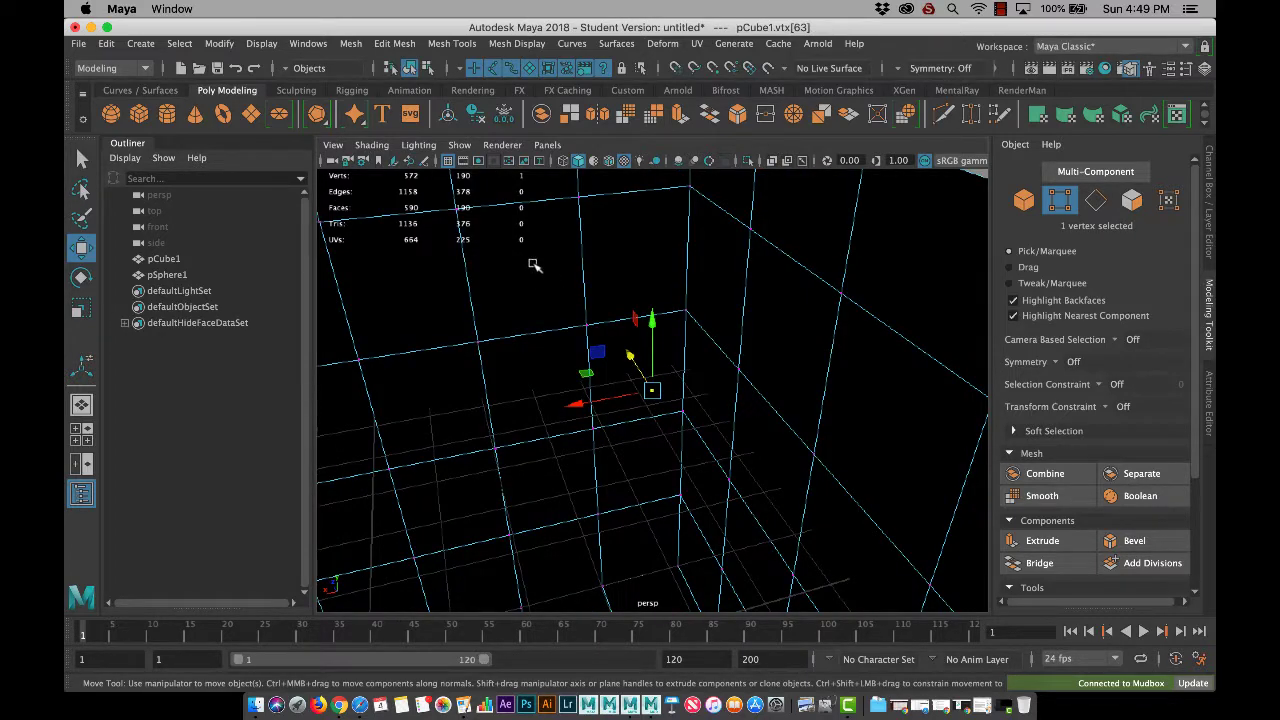
scroll(602, 325, down, 10)
key(f)
key(ctrl+shift+h)
Step: Merge the overlapping vertex pairs along the base of the raised block's long side, at the first intermediate point and the far corner
scroll(603, 333, down, 10)
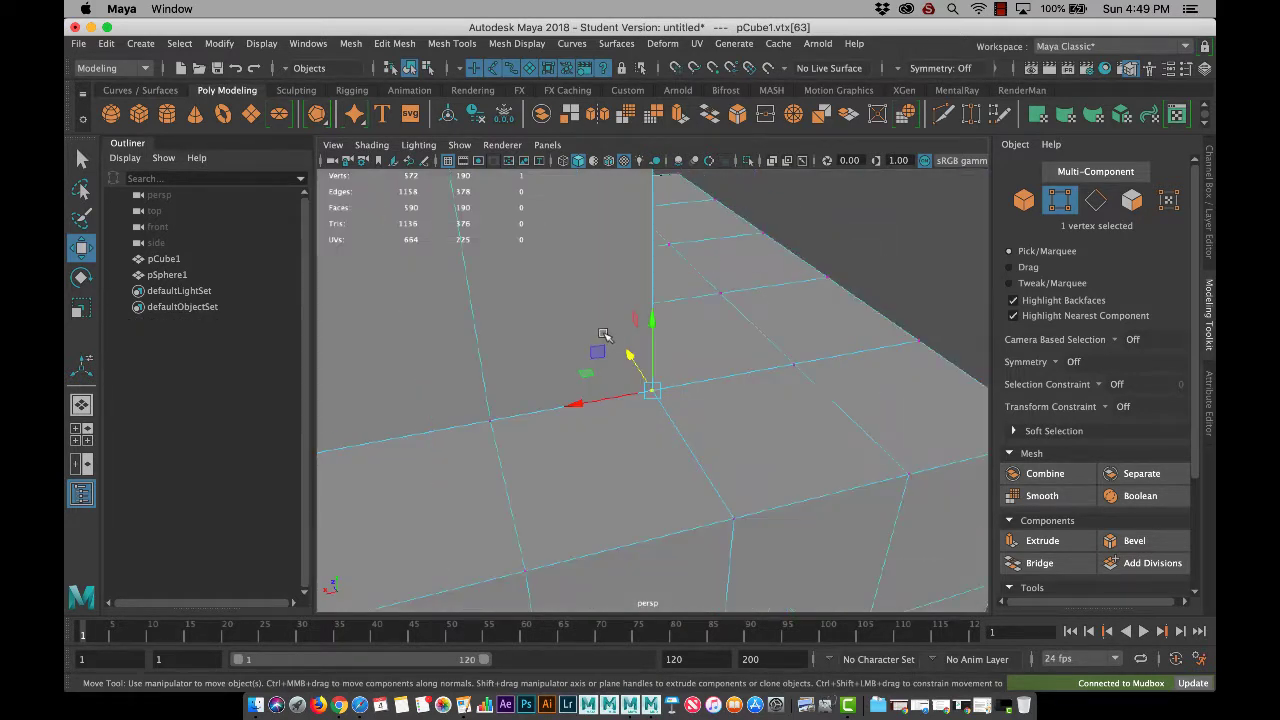
alt+drag(685, 412, 597, 416)
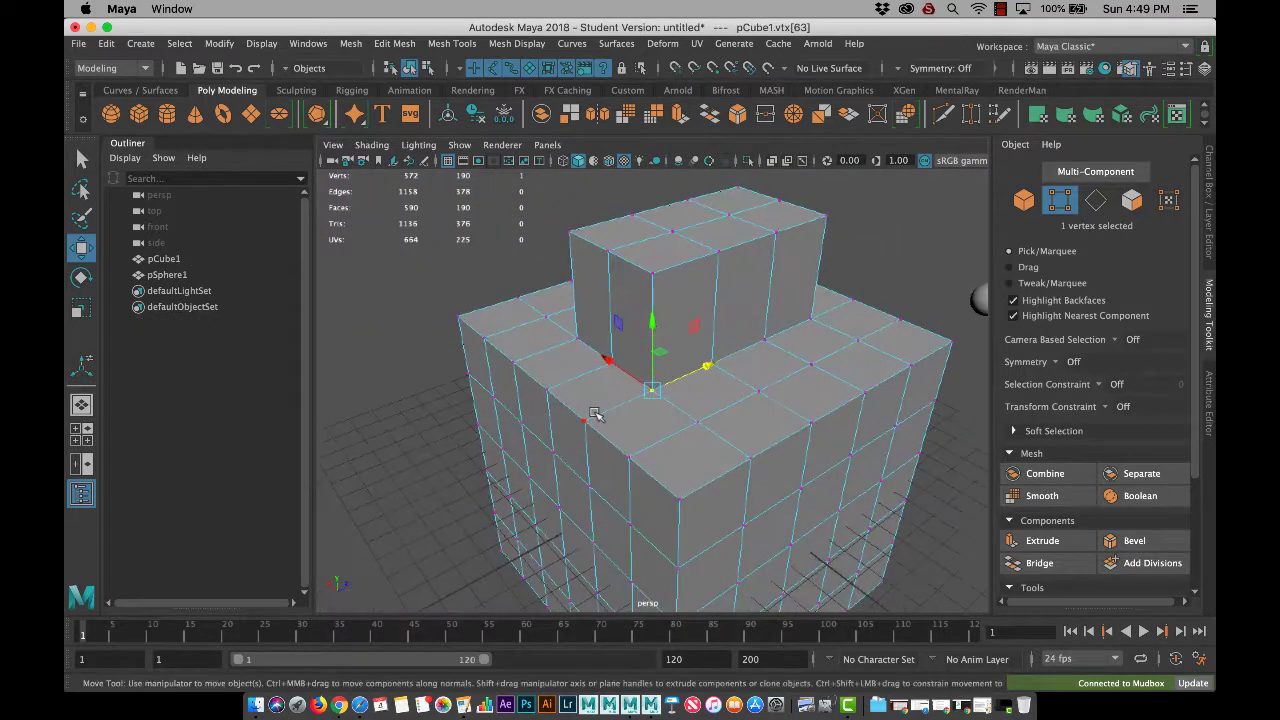
click(764, 341)
drag(709, 358, 732, 388)
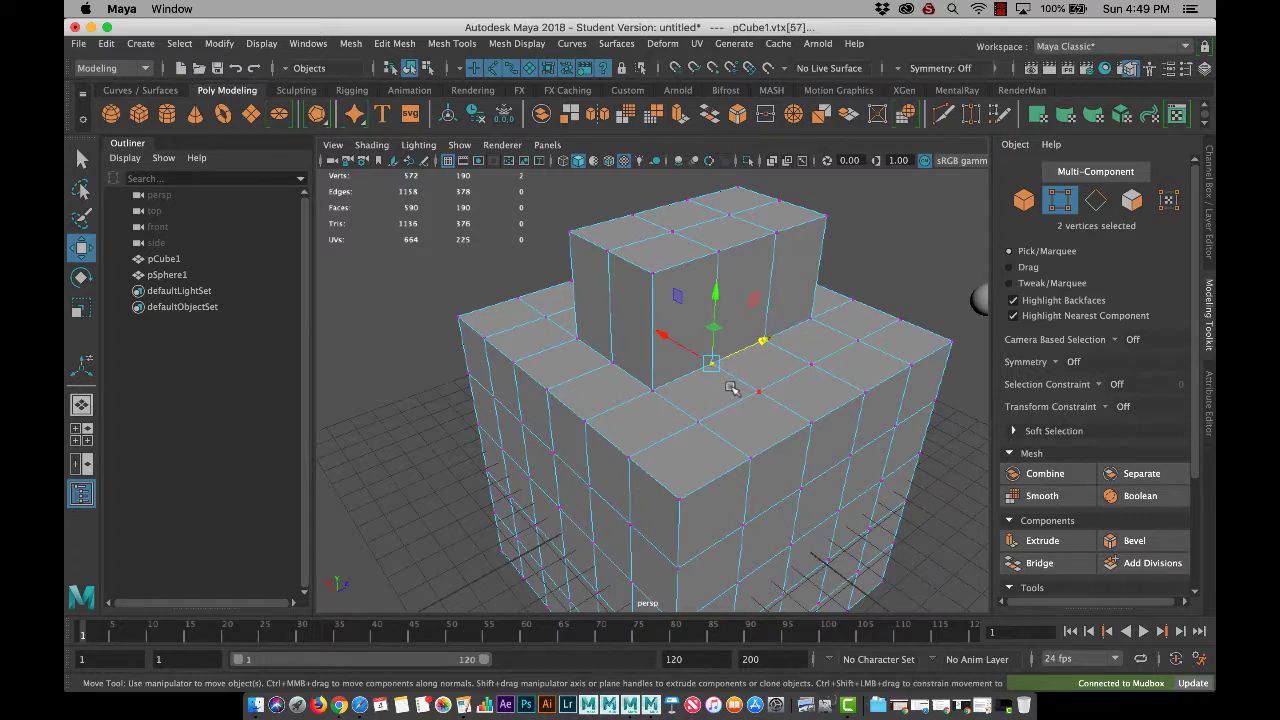
key(g)
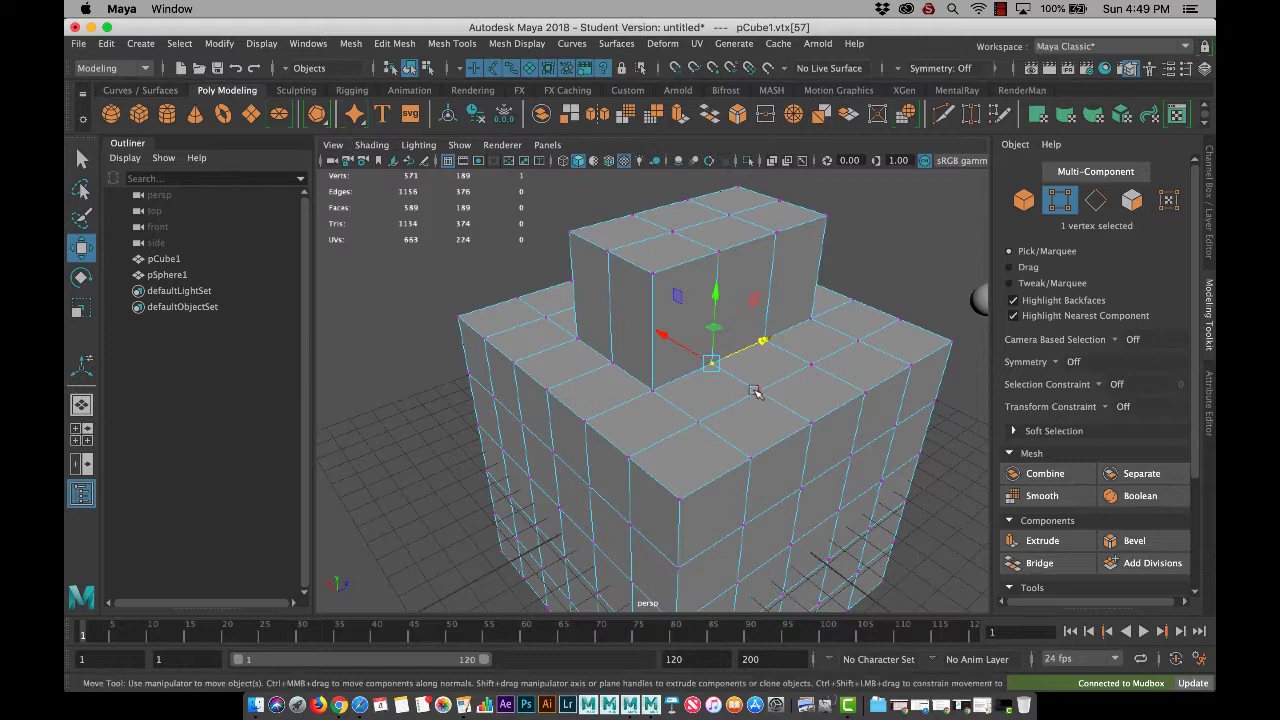
alt+middle_drag(786, 366, 748, 364)
shift+drag(769, 305, 791, 334)
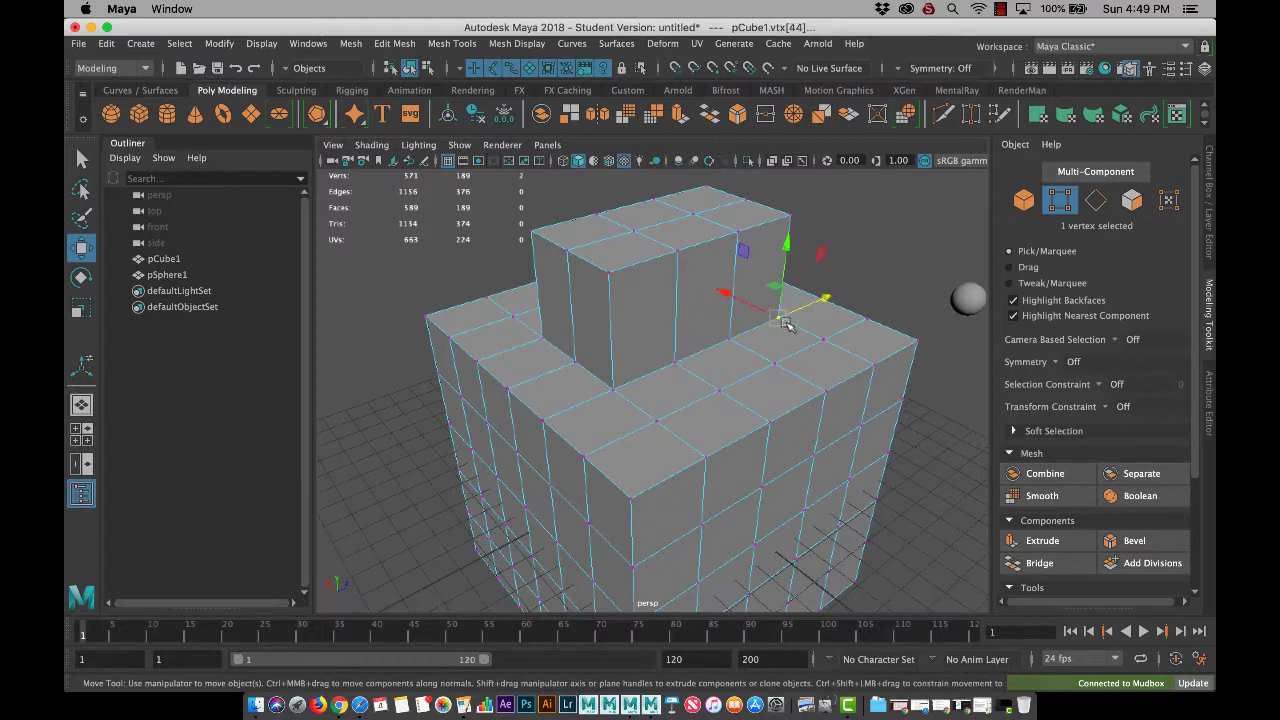
key(g)
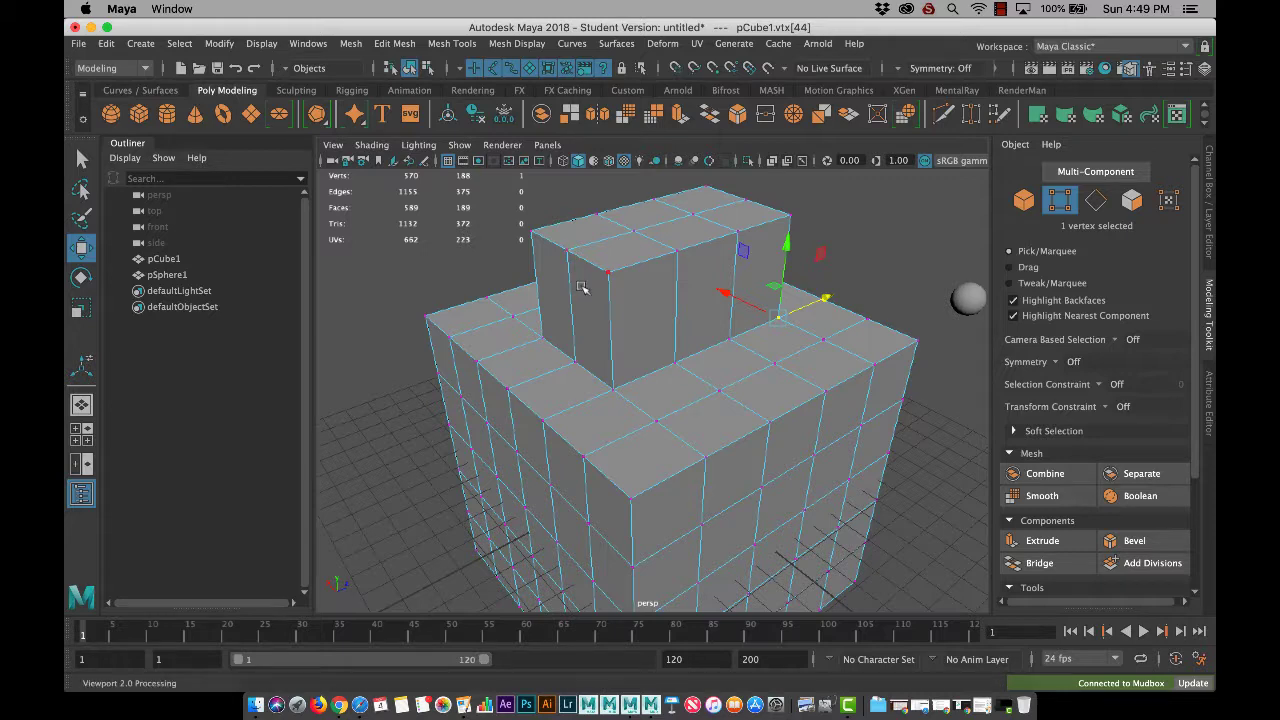
Step: Return the cube to object mode with the whole mesh selected and in view
right_click(612, 290)
click(660, 238)
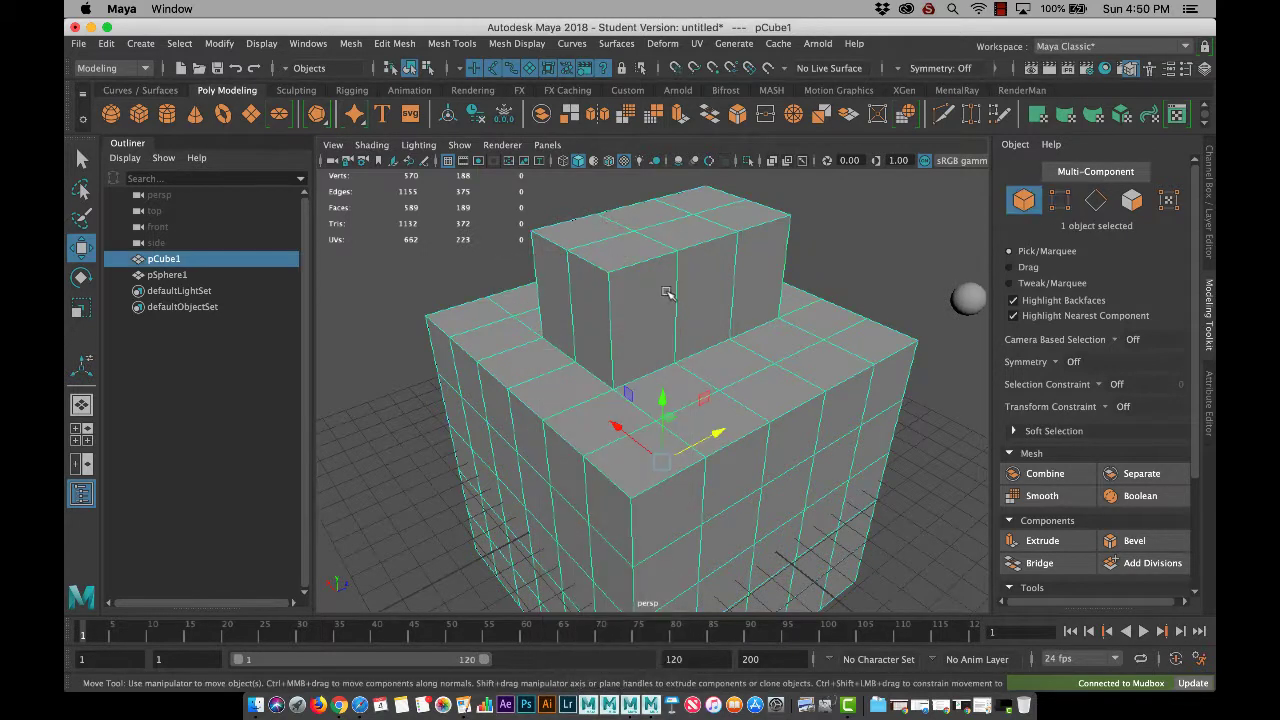
scroll(670, 300, up, 5)
scroll(669, 310, down, 7)
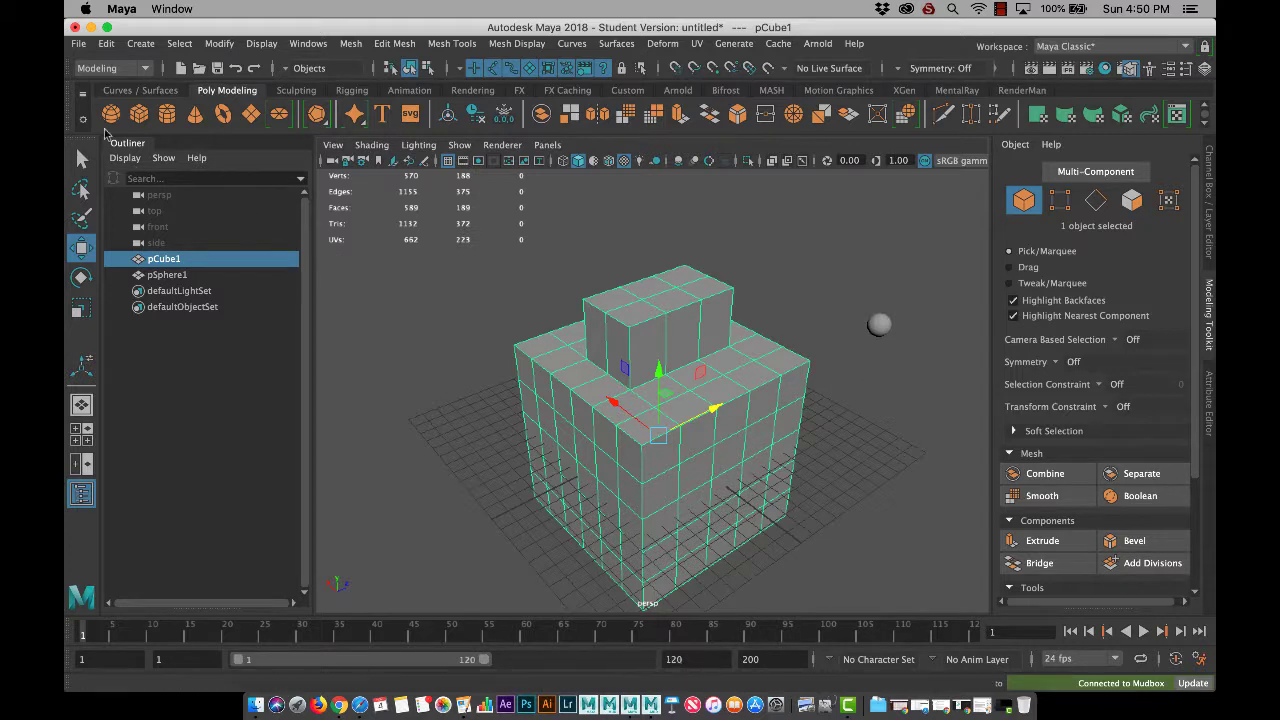
Step: Export the selected cube to the Desktop as an FBX file named cubeTest, keeping the FBX export file type
click(79, 44)
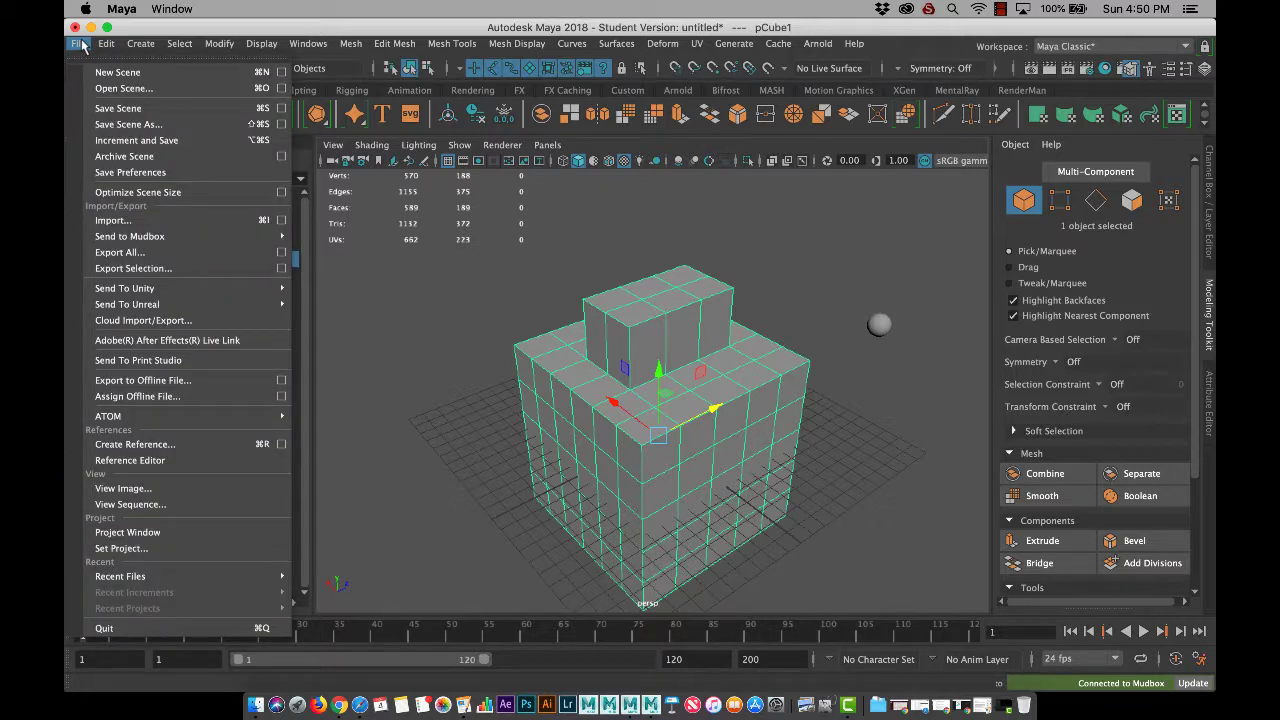
click(122, 270)
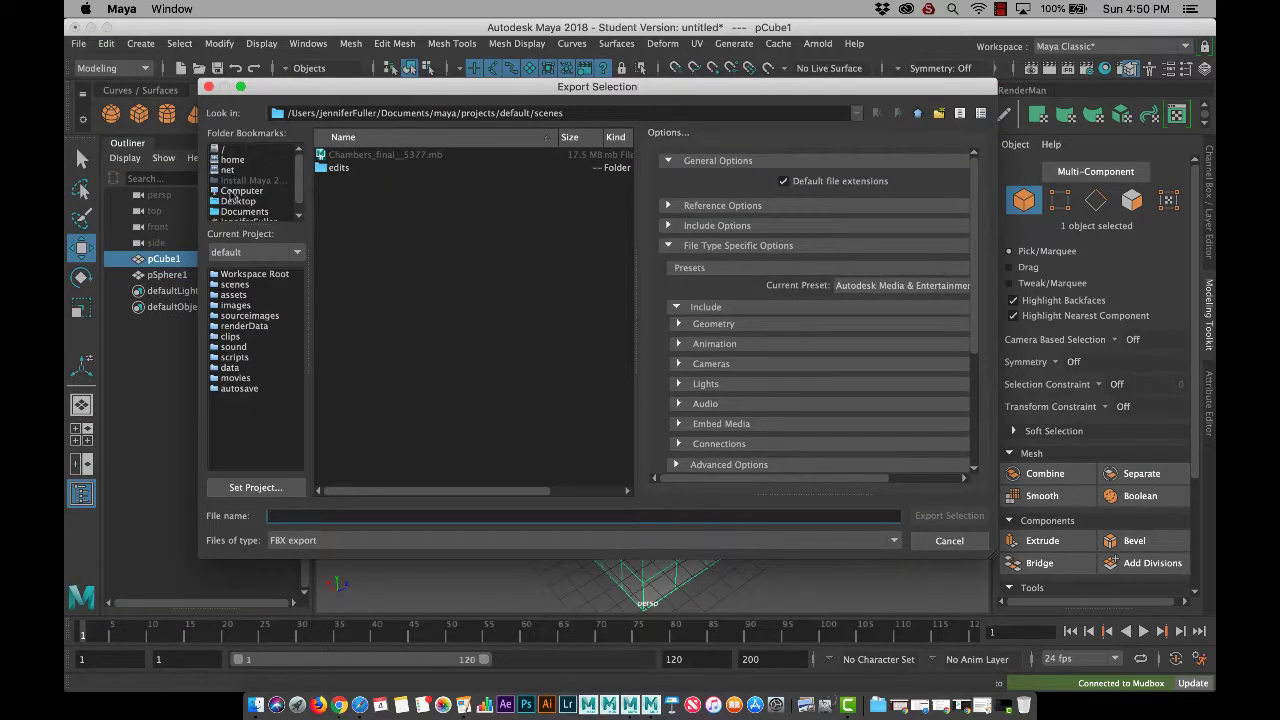
click(238, 201)
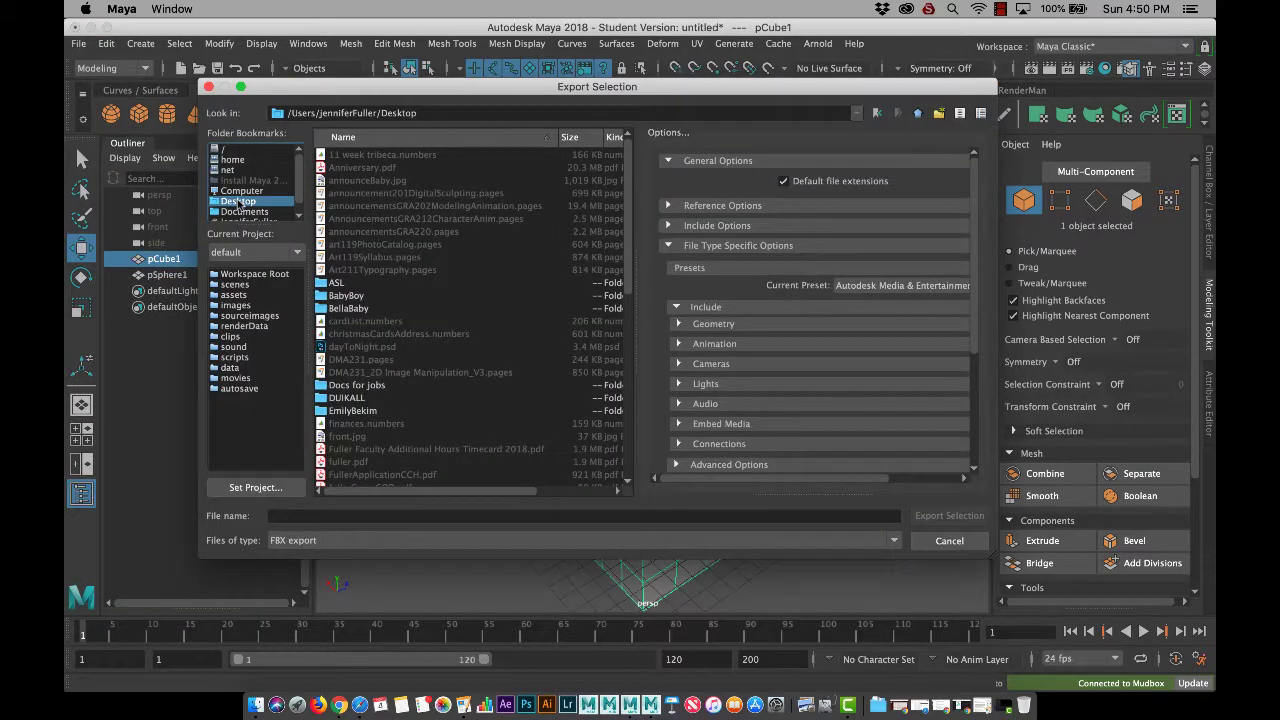
click(356, 515)
text(cubeTest)
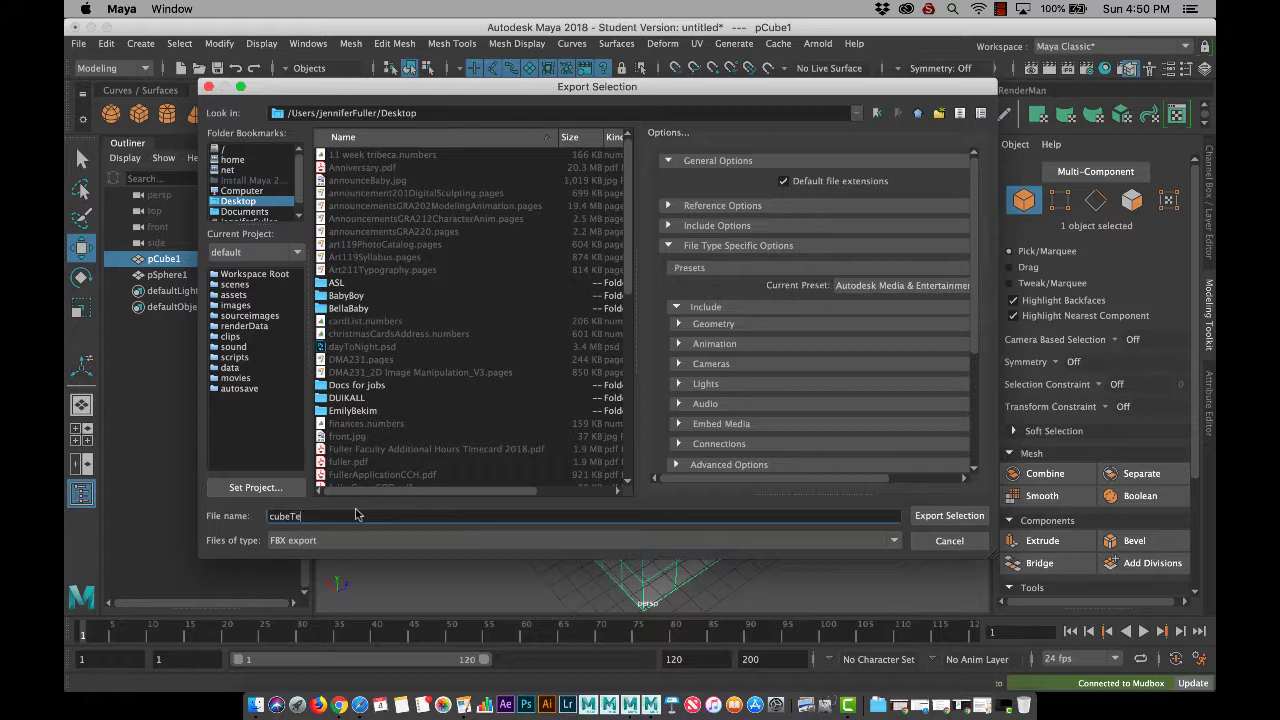
click(326, 541)
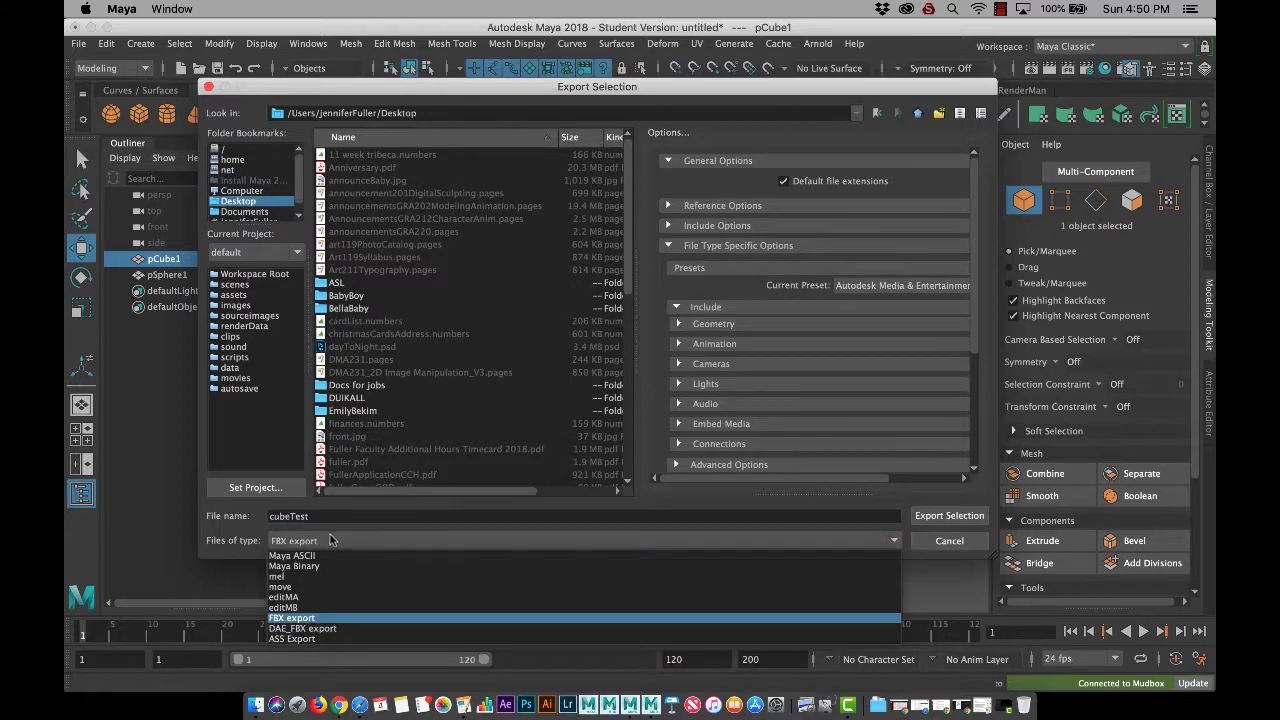
click(330, 542)
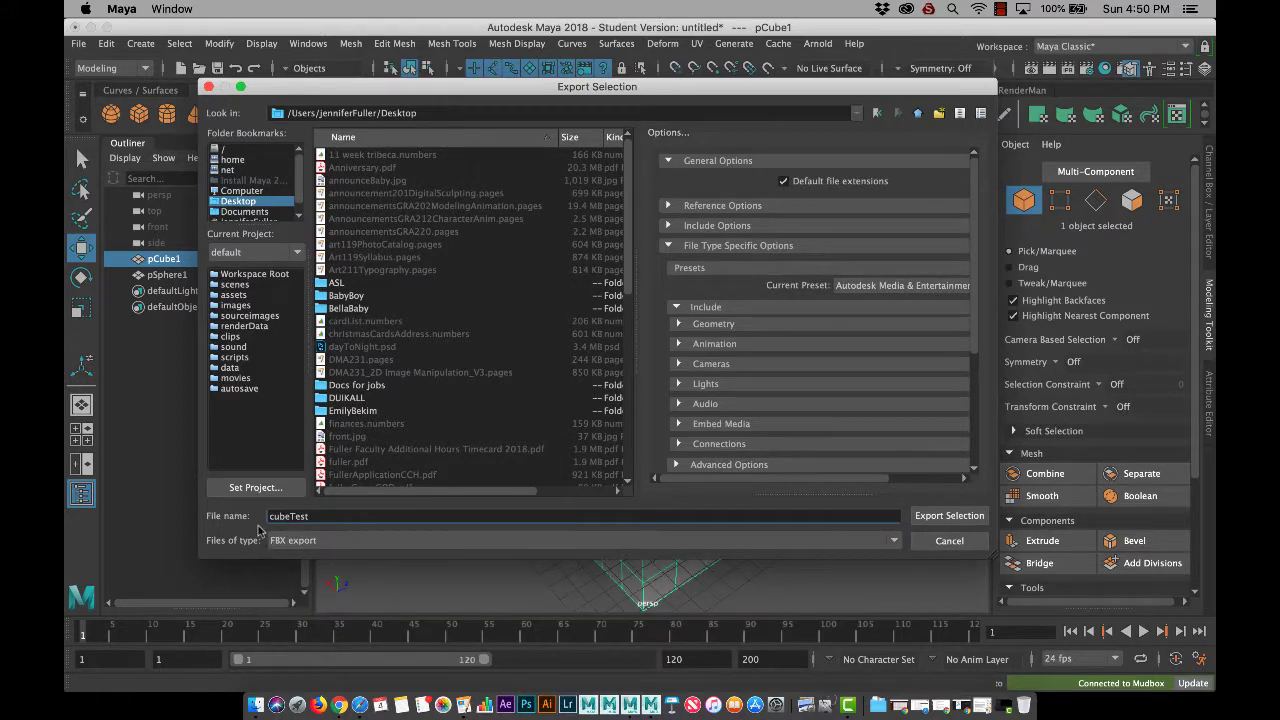
click(931, 521)
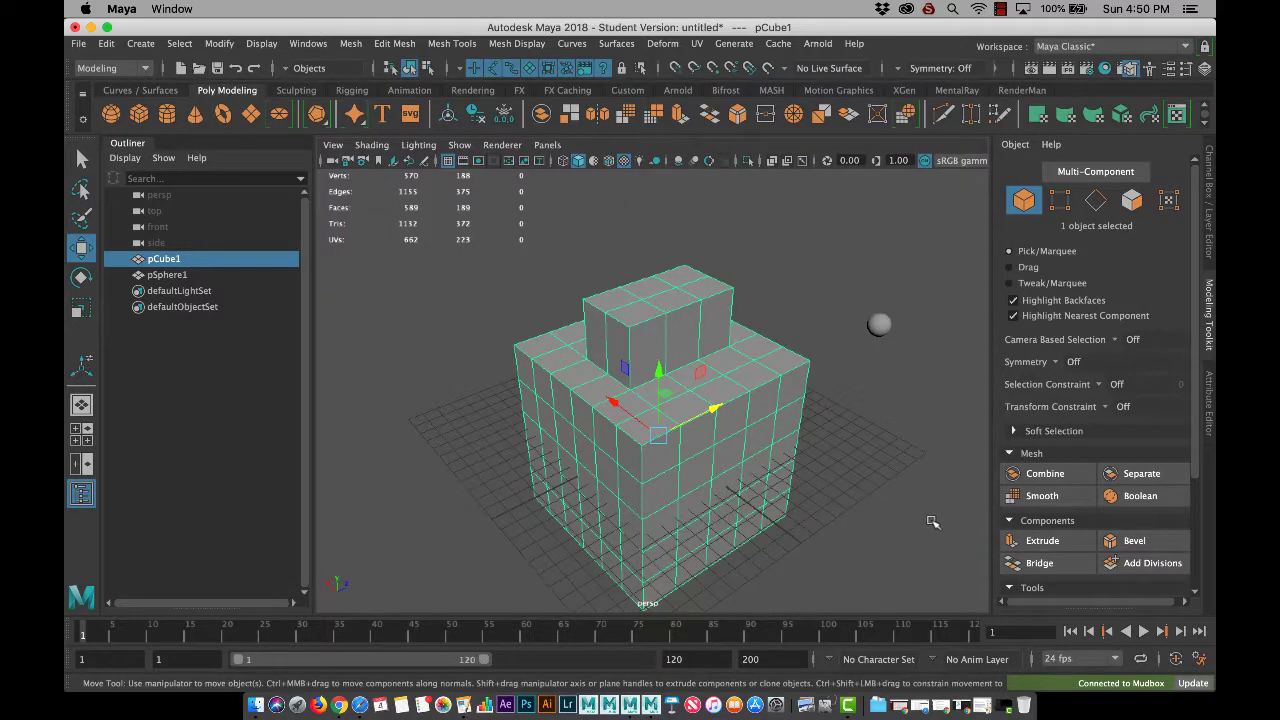
Step: Switch to Mudbox and import cubeTest.fbx from the Desktop into the sphere scene
click(651, 705)
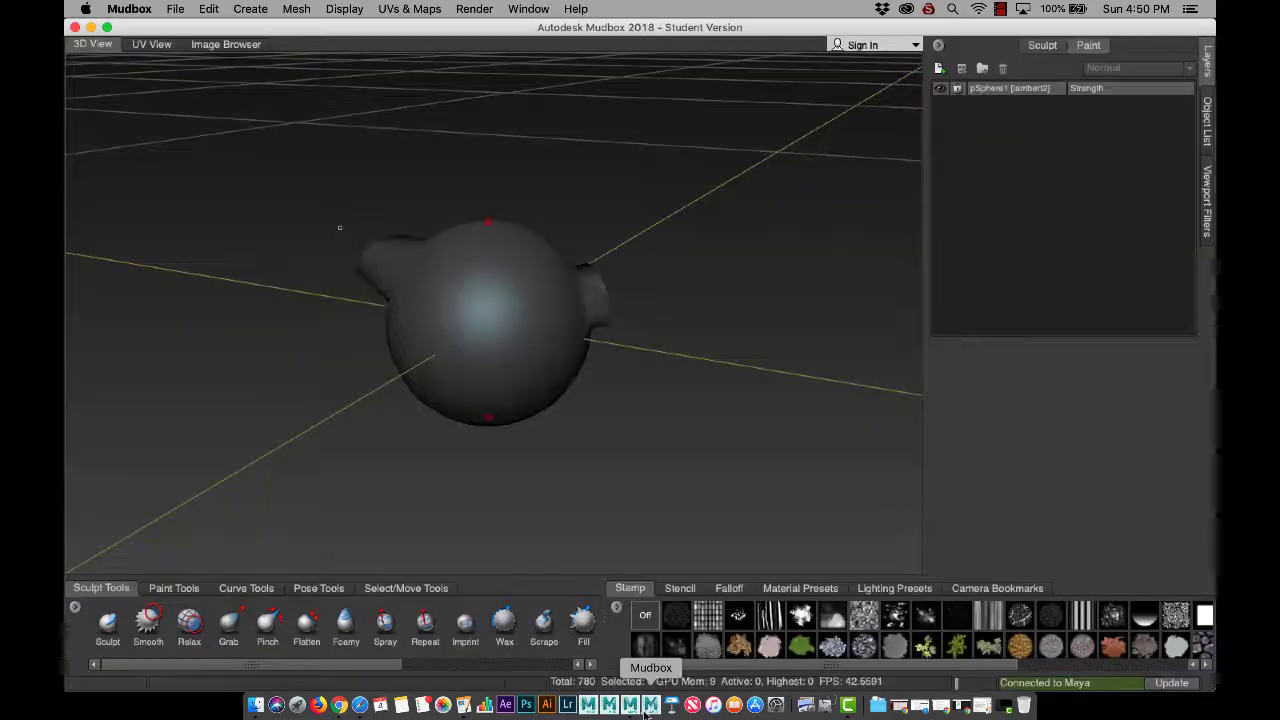
click(178, 9)
click(190, 170)
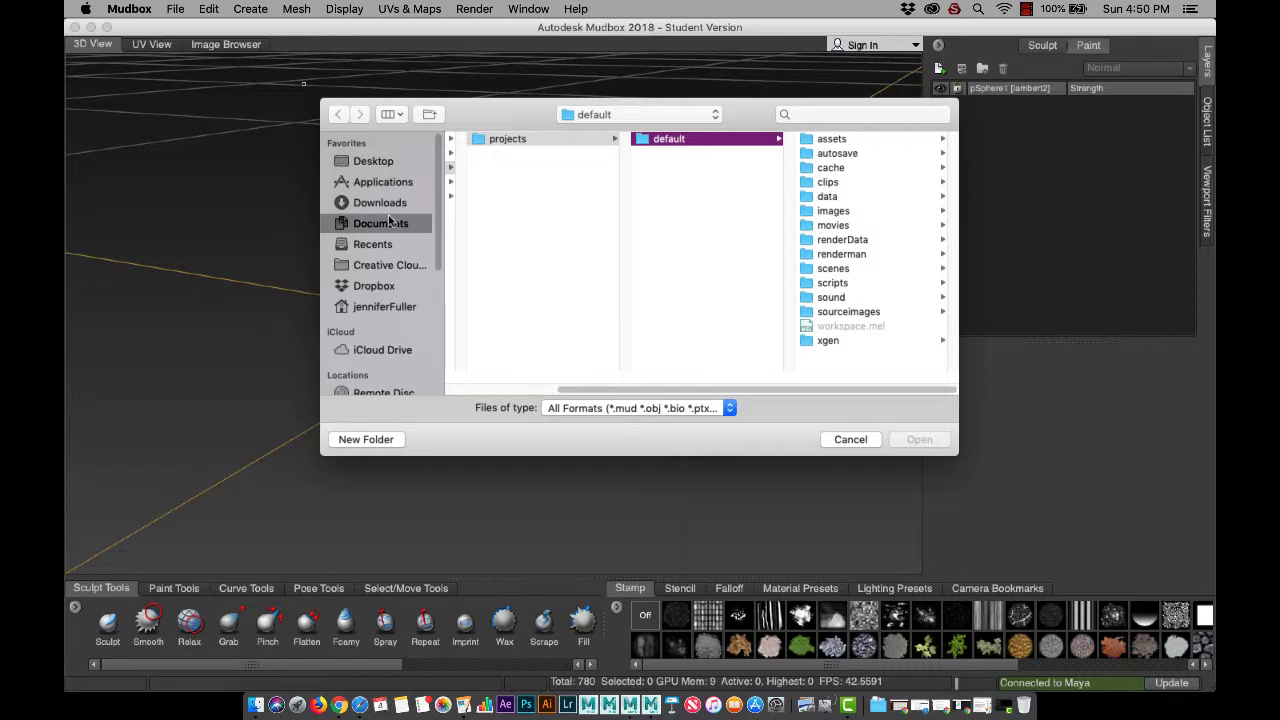
click(381, 163)
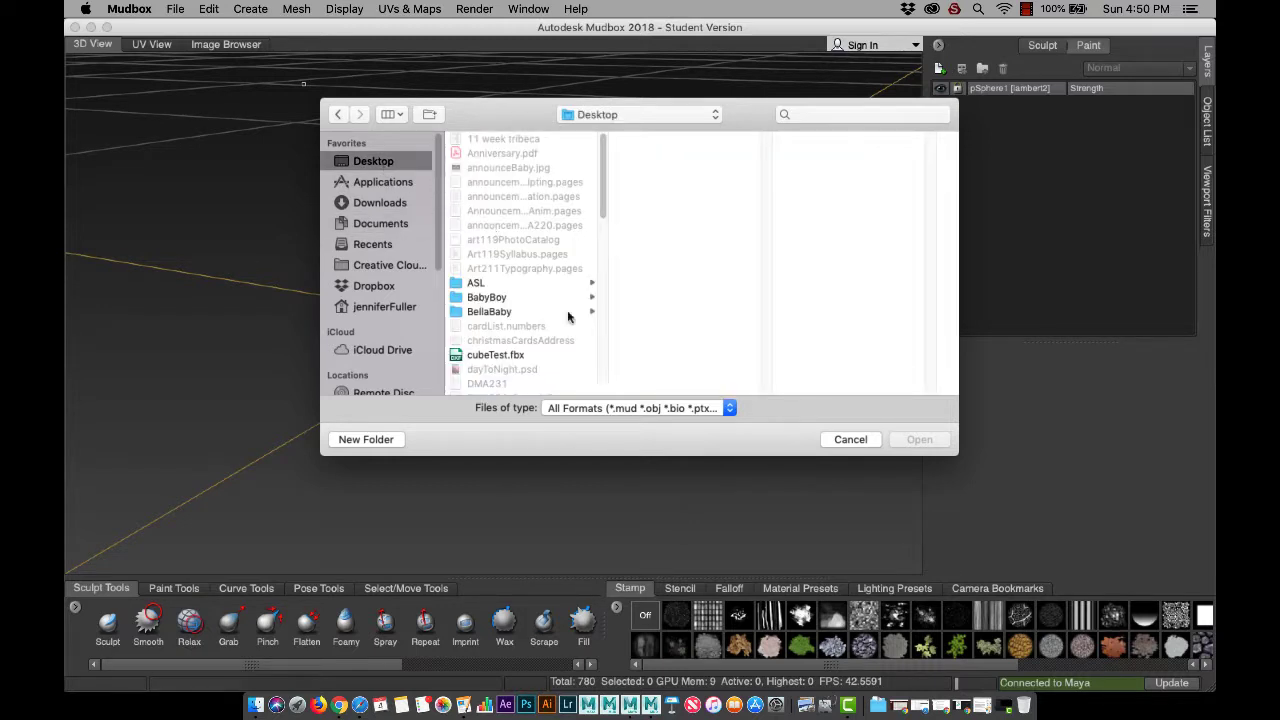
click(514, 356)
click(929, 440)
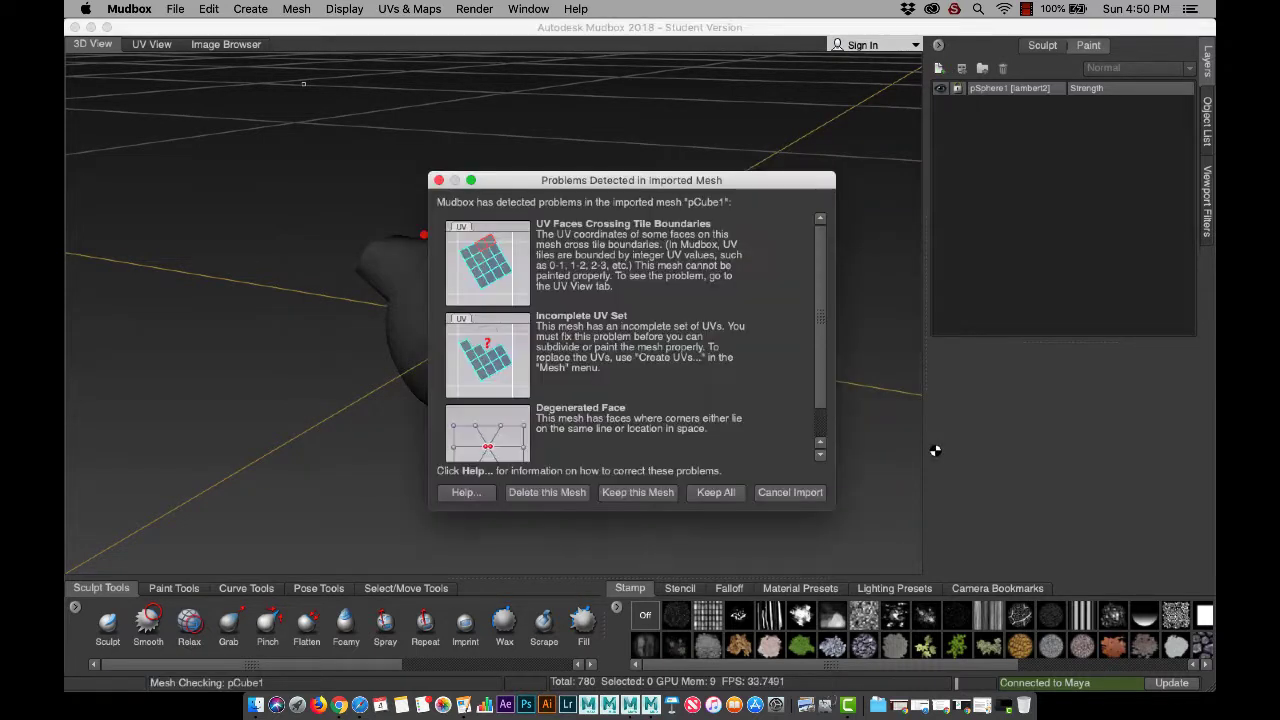
Step: Review the problems reported for the imported pCube1 mesh and choose to keep this mesh
drag(582, 180, 802, 90)
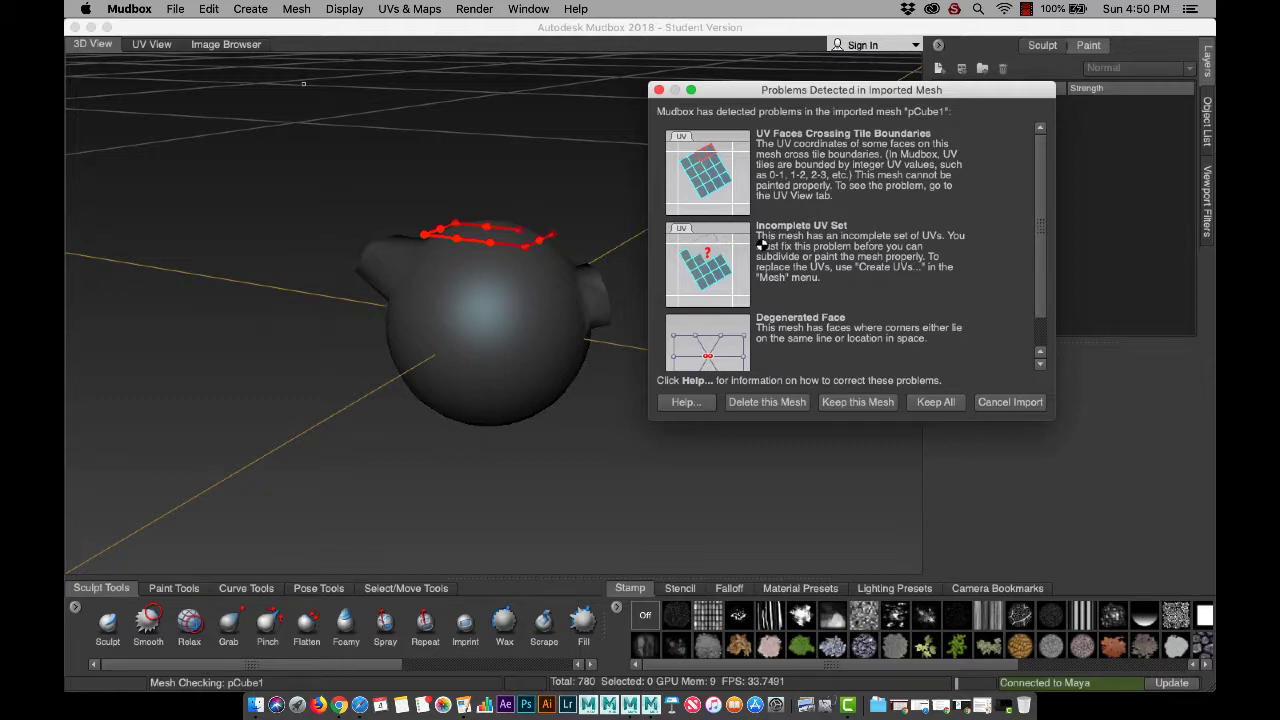
drag(1038, 187, 1037, 287)
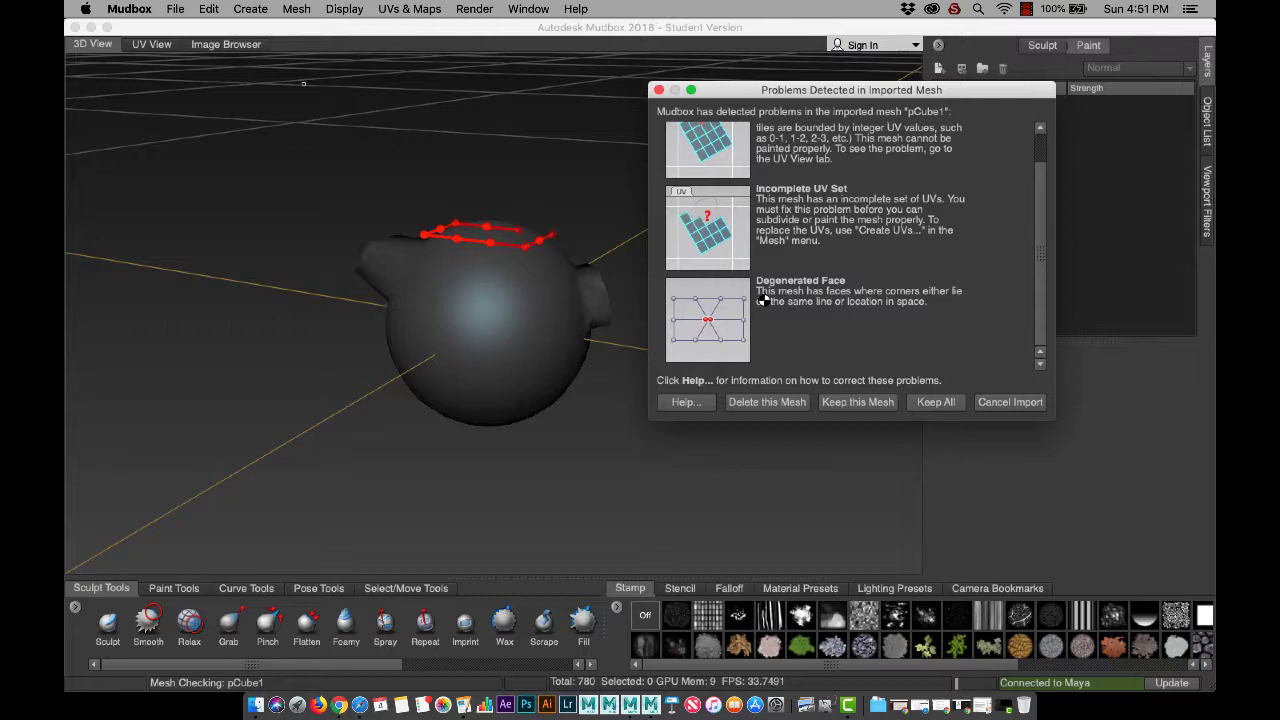
click(864, 401)
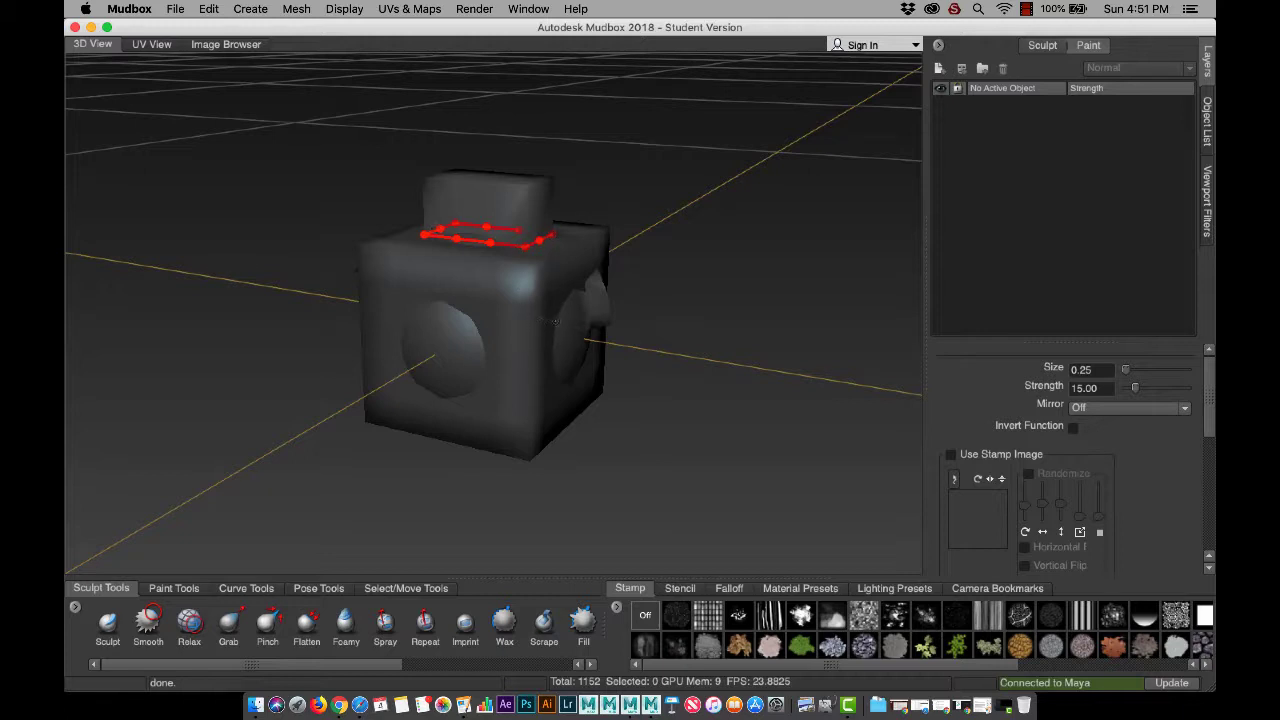
Step: Move the imported cube about 23.8 units along the Z axis with the Translate tool, clear of the sphere
click(400, 589)
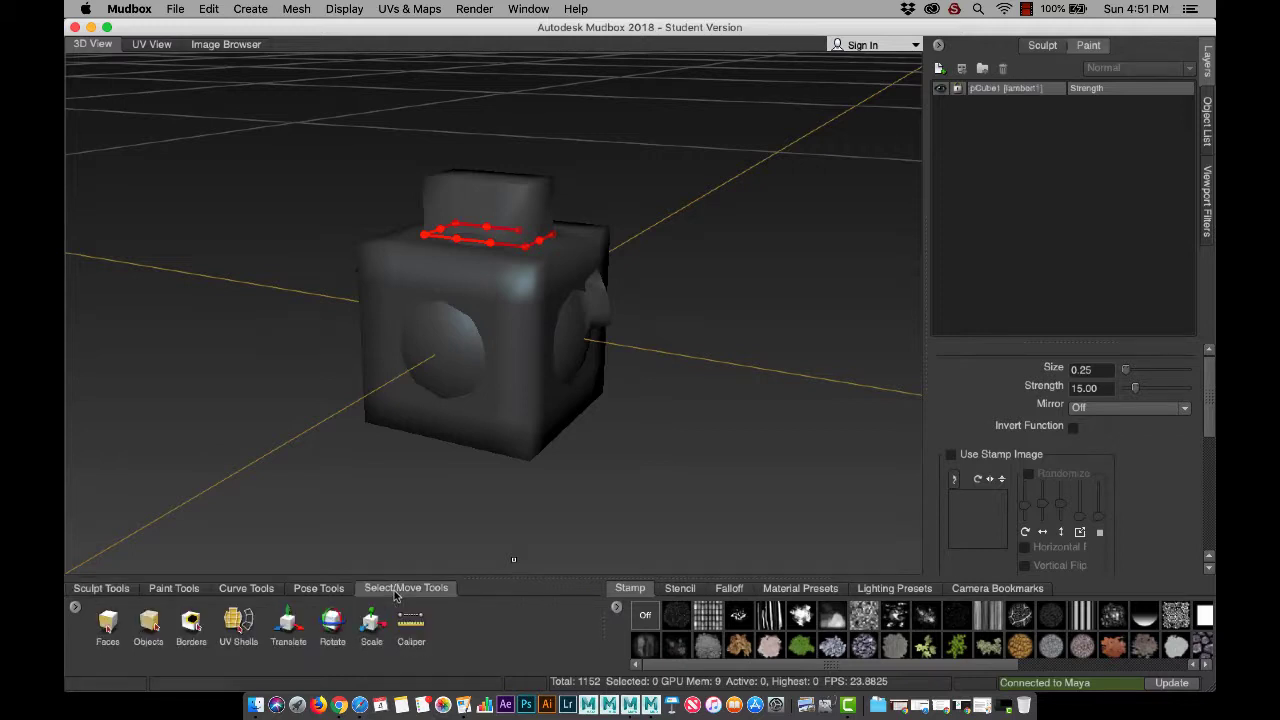
click(288, 625)
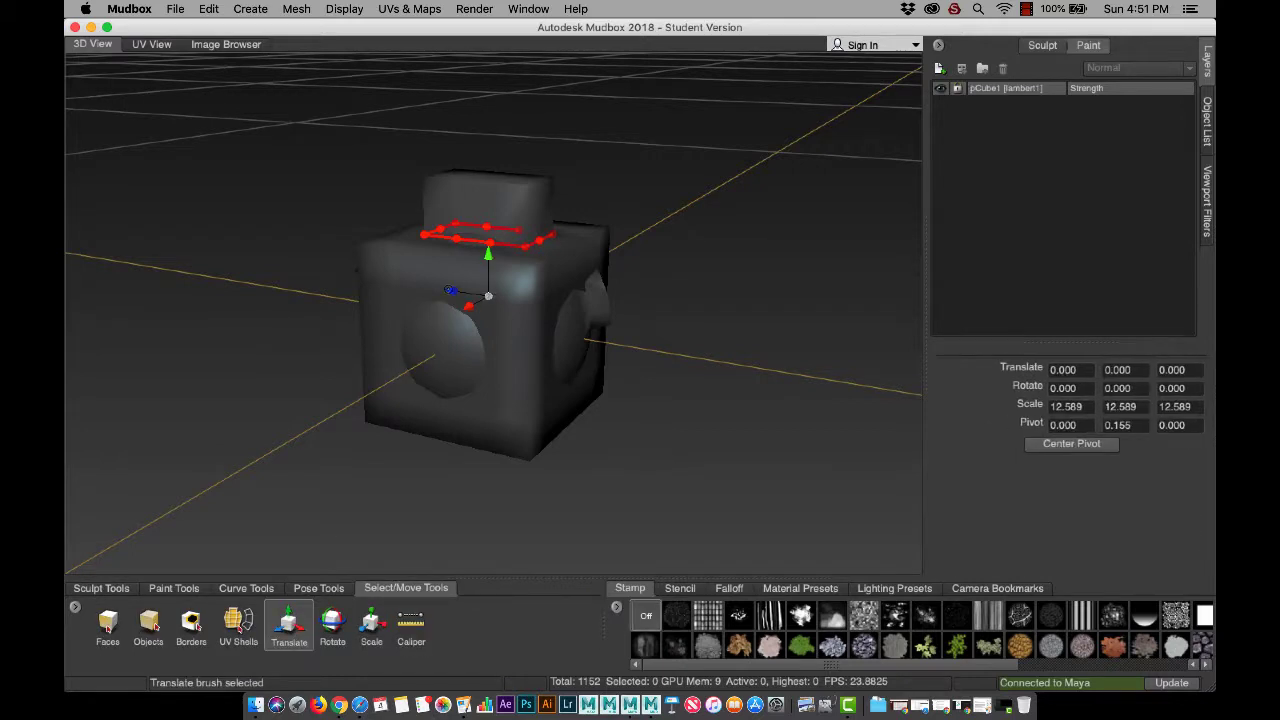
drag(450, 290, 238, 263)
key(super+z)
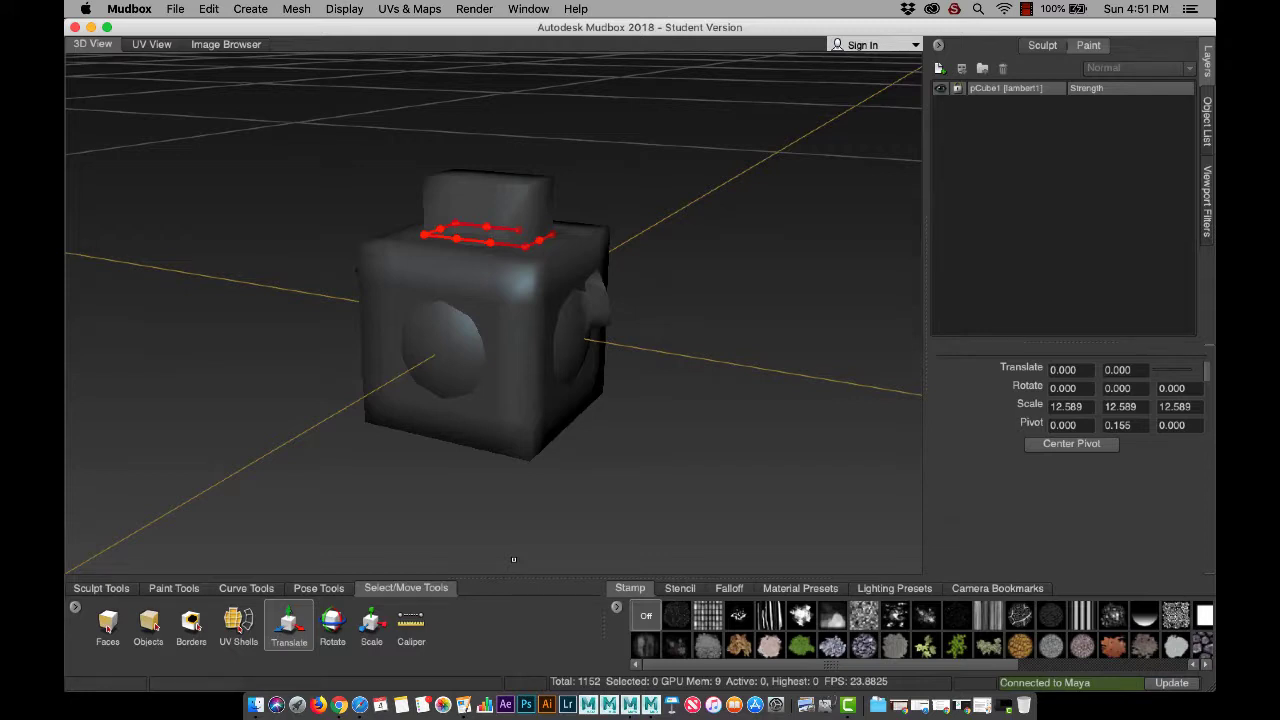
key(super+shift+z)
scroll(439, 313, up, 2)
scroll(460, 313, down, 5)
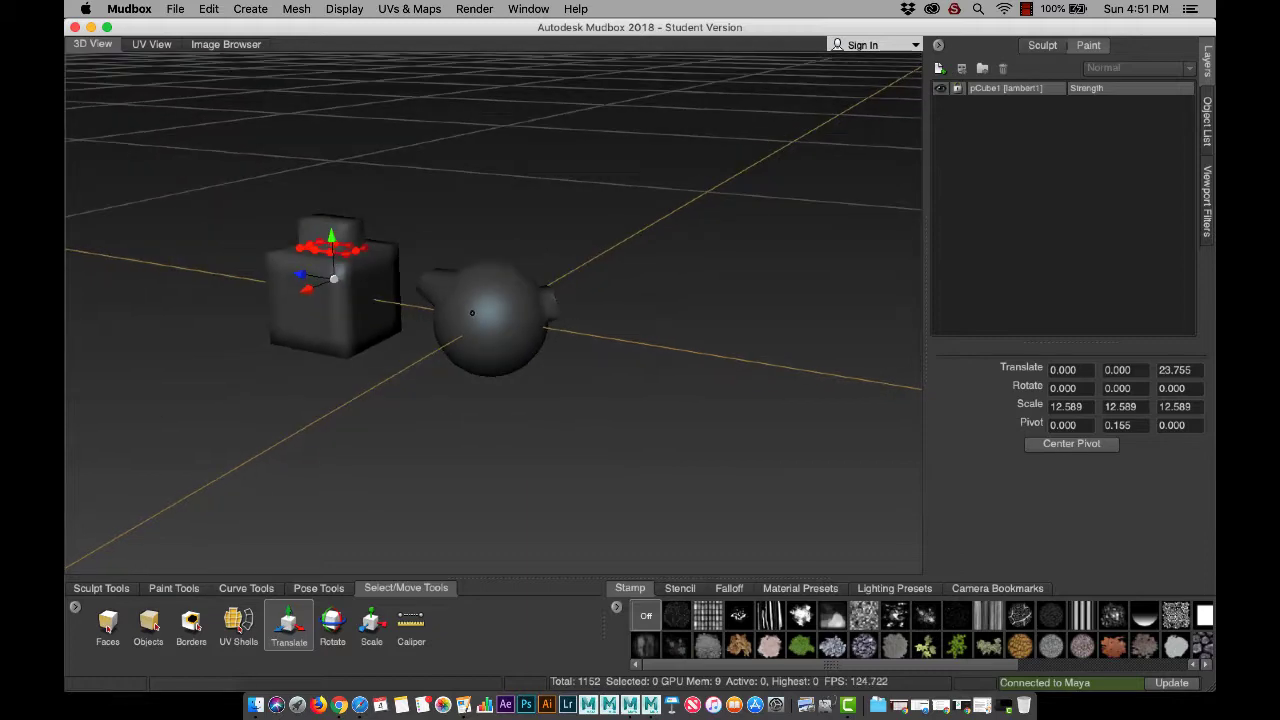
scroll(472, 313, down, 10)
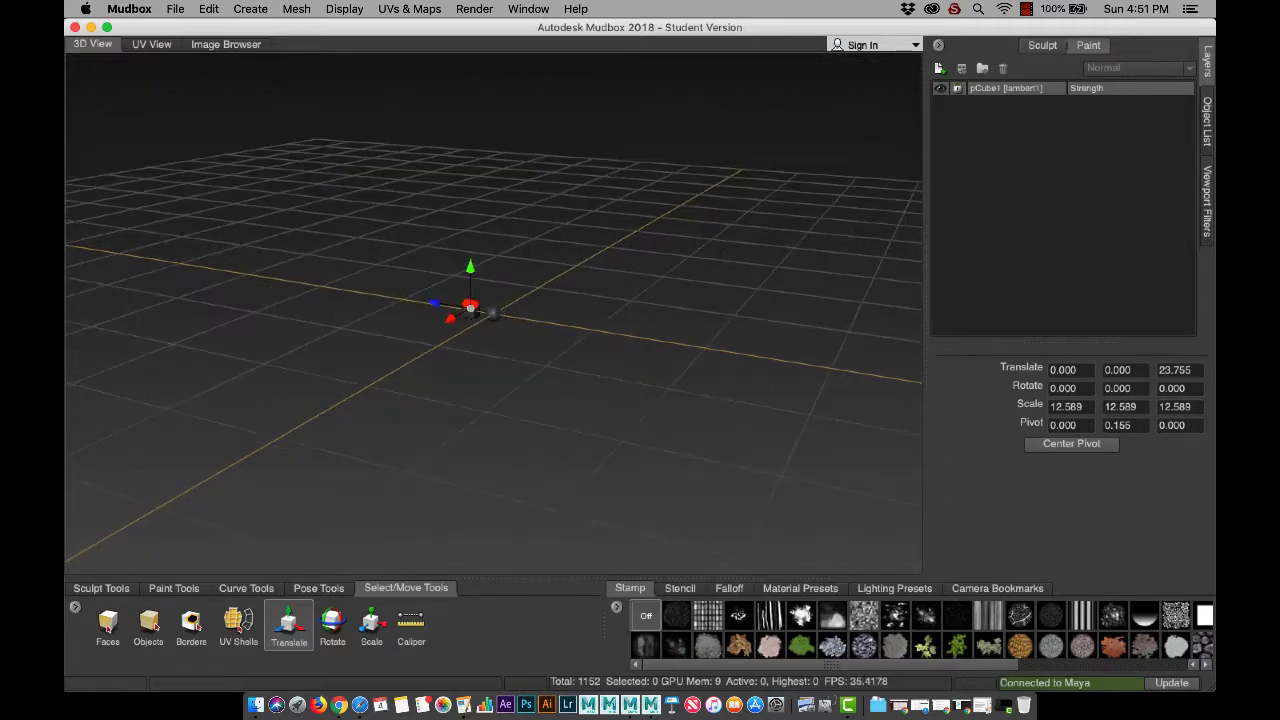
alt+drag(492, 314, 485, 368)
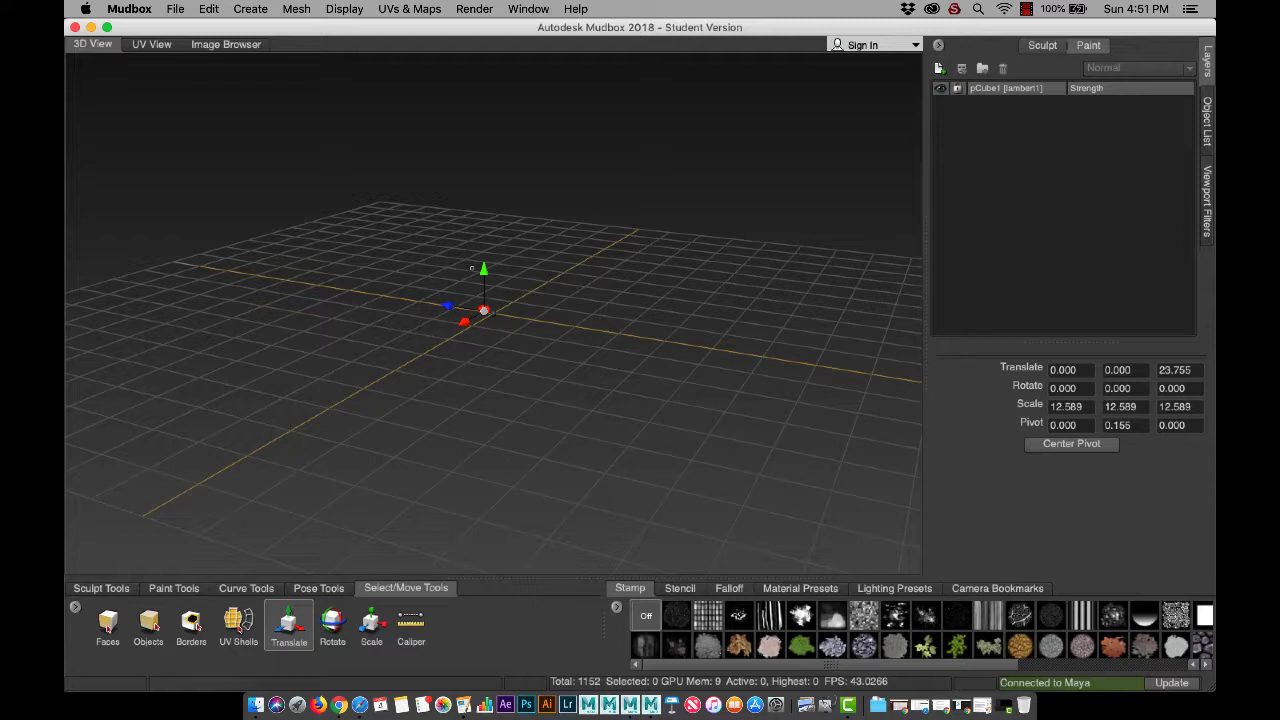
scroll(487, 234, down, 5)
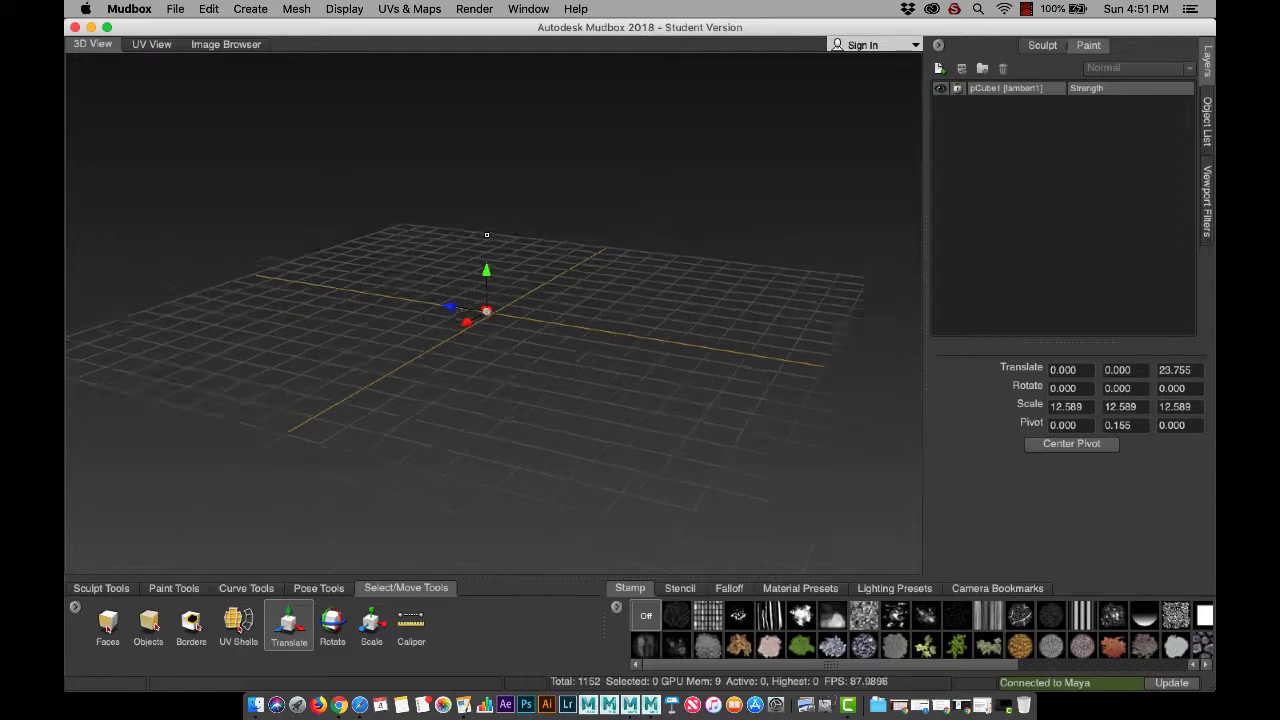